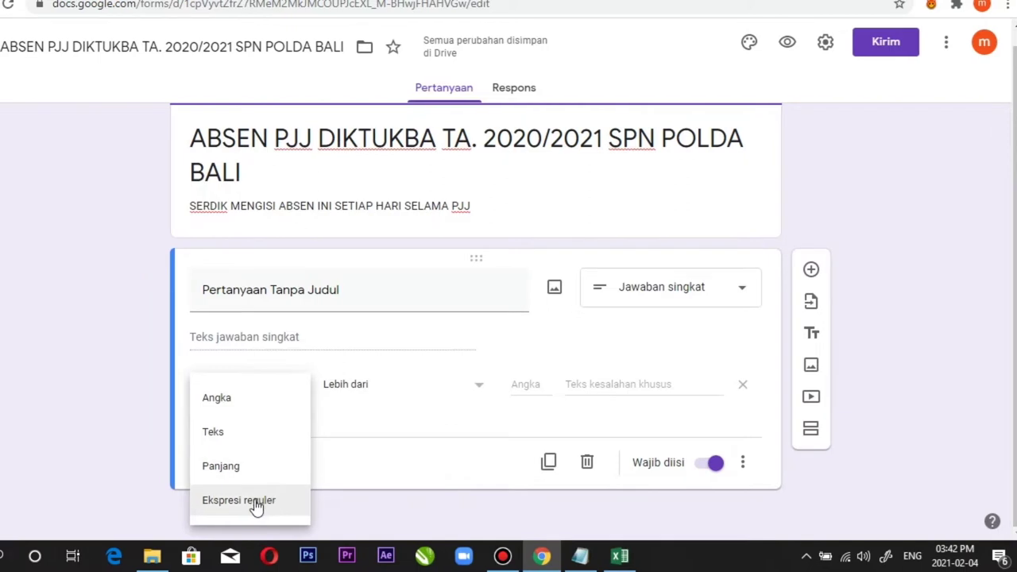
- Set the short-answer question's response validation to Ekspresi reguler with the Kecocokan condition, and place the cursor in its pattern field
click(254, 502)
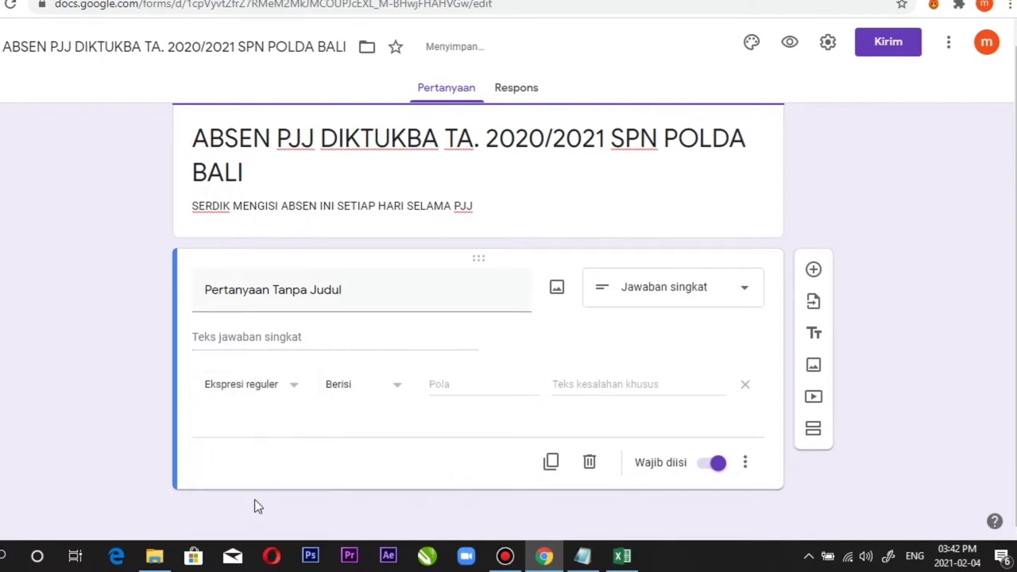
click(400, 386)
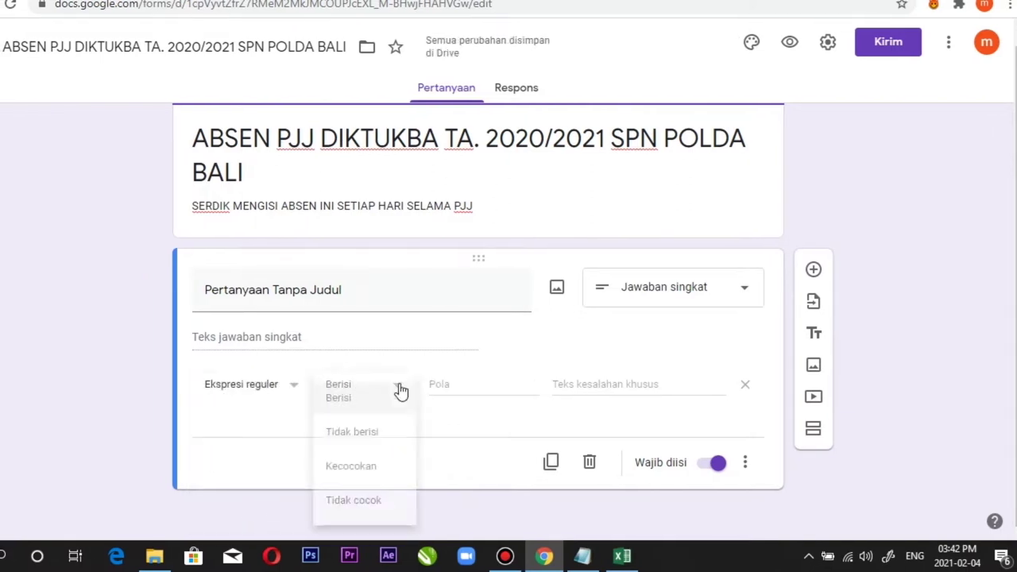
click(364, 467)
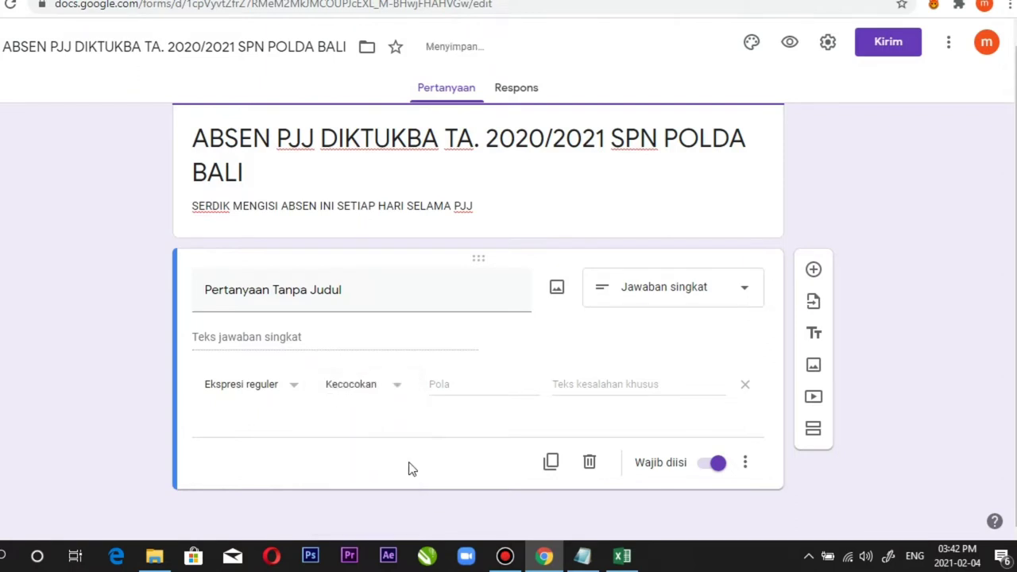
click(477, 383)
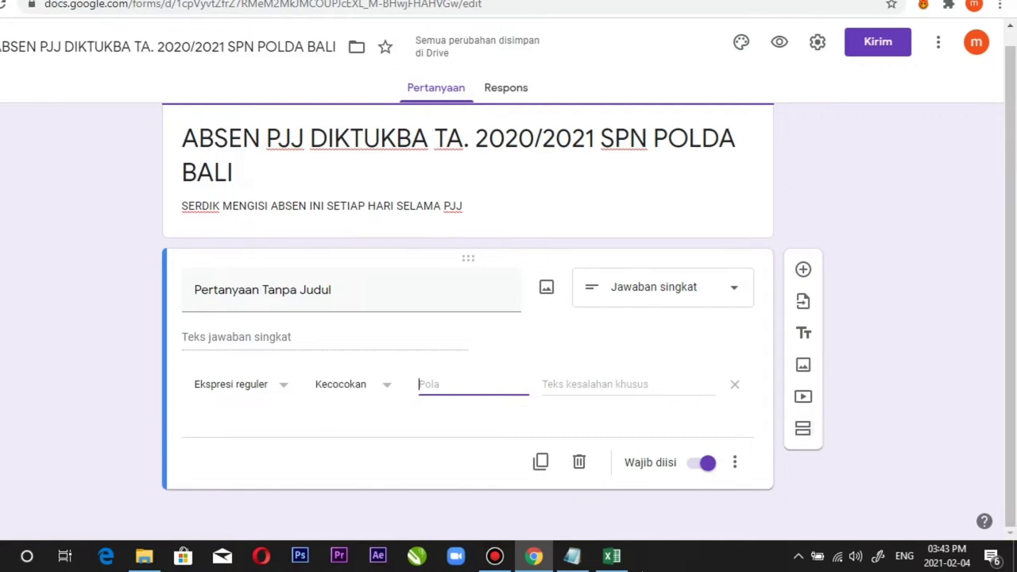
- Switch to the ABSEN PJJ workbook in Excel and examine the full NOSIS column and the first formula in the nosis rumus column
click(612, 557)
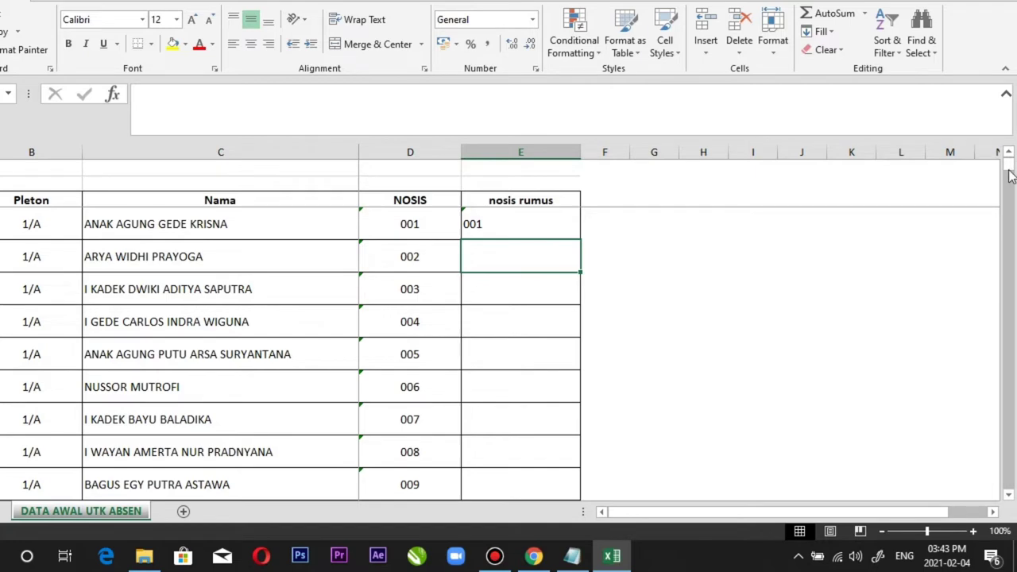
drag(1008, 165, 1014, 350)
scroll(763, 352, down, 18)
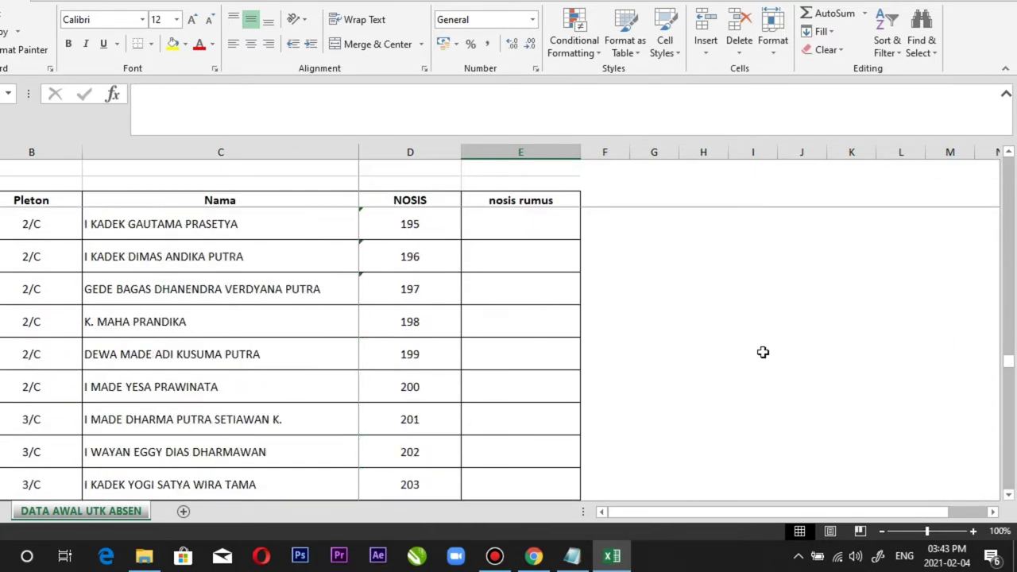
scroll(762, 352, down, 3)
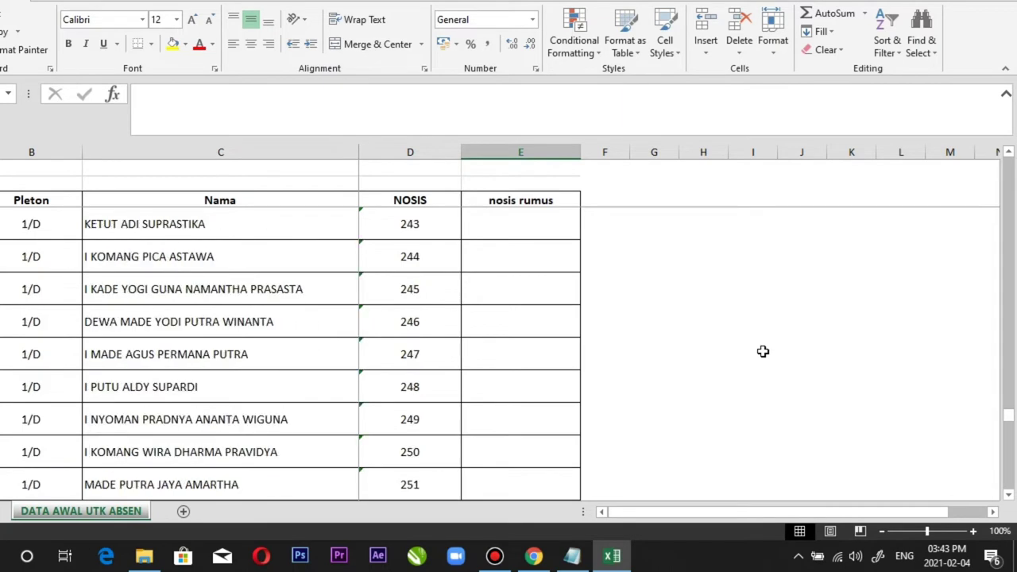
scroll(61, 447, down, 7)
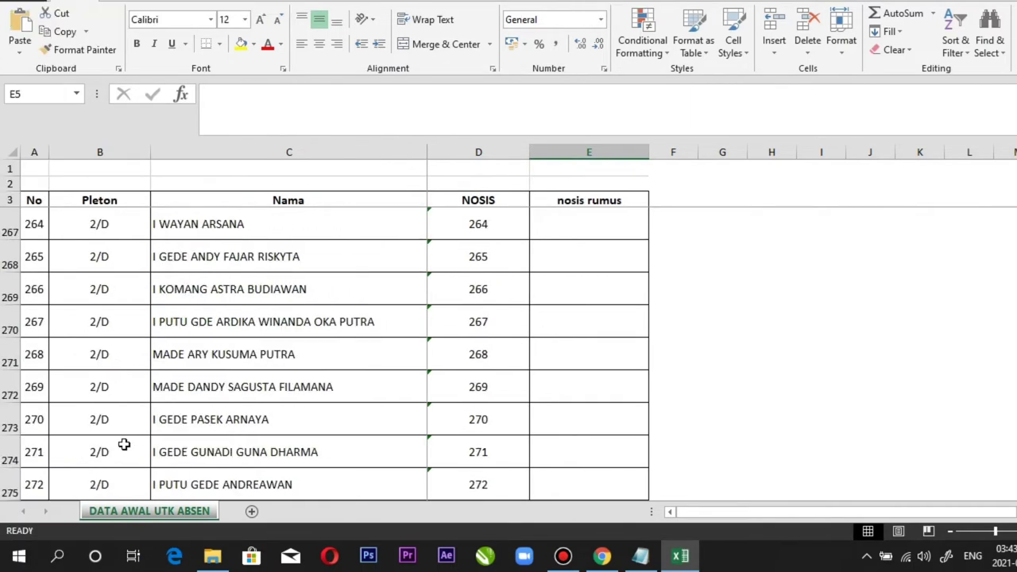
scroll(124, 445, down, 3)
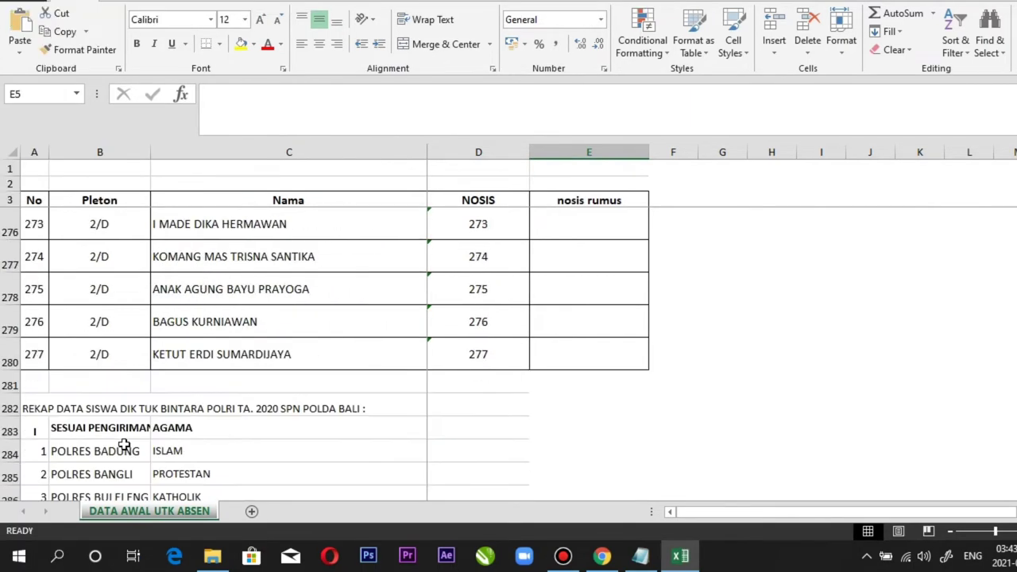
scroll(694, 386, up, 10)
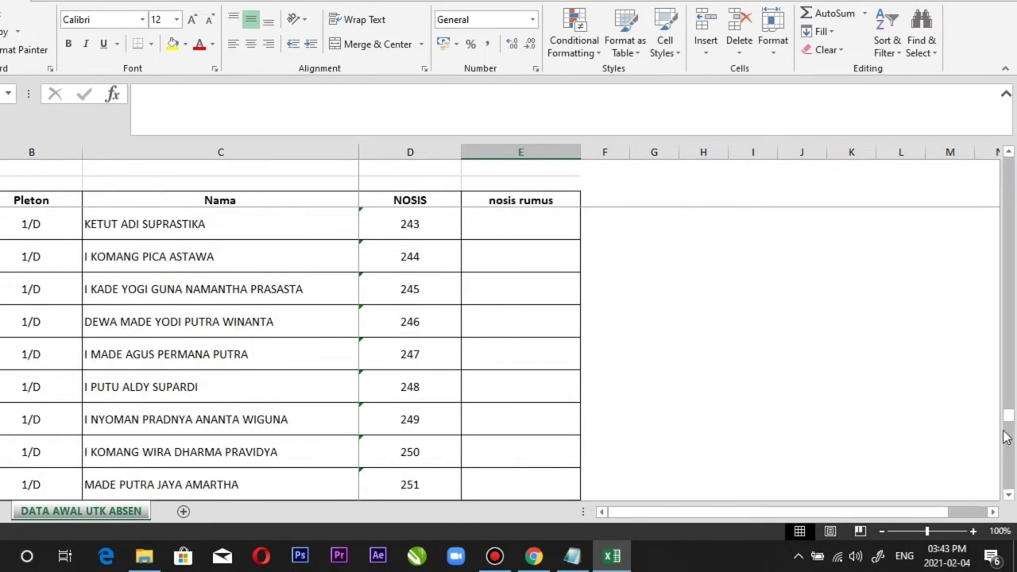
drag(1005, 437, 1010, 163)
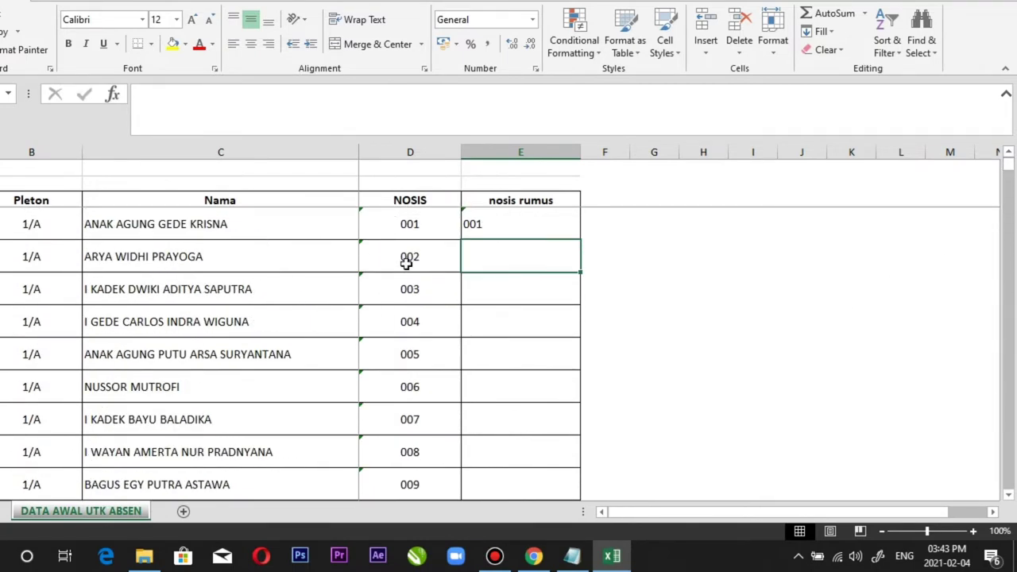
click(398, 225)
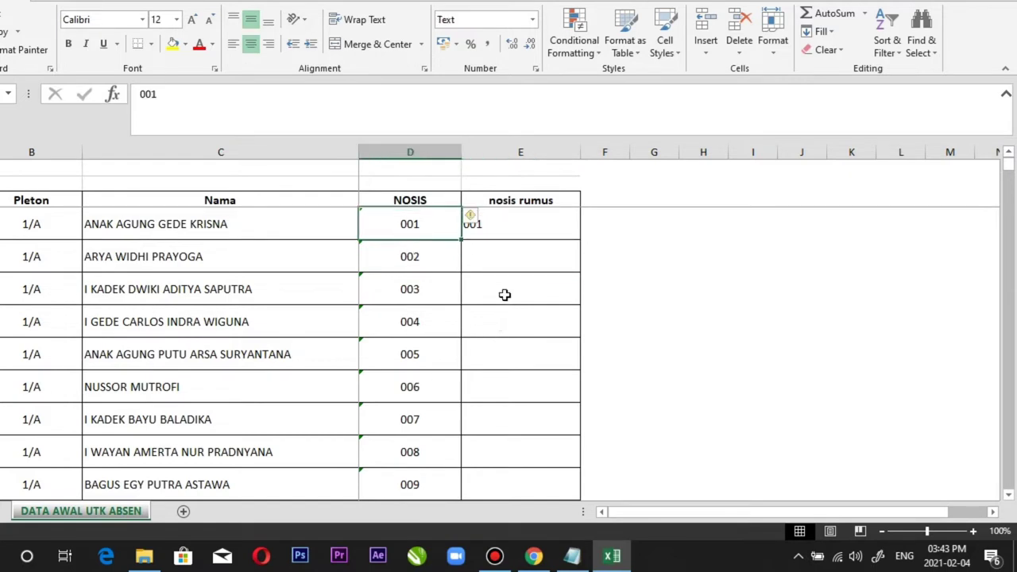
click(548, 201)
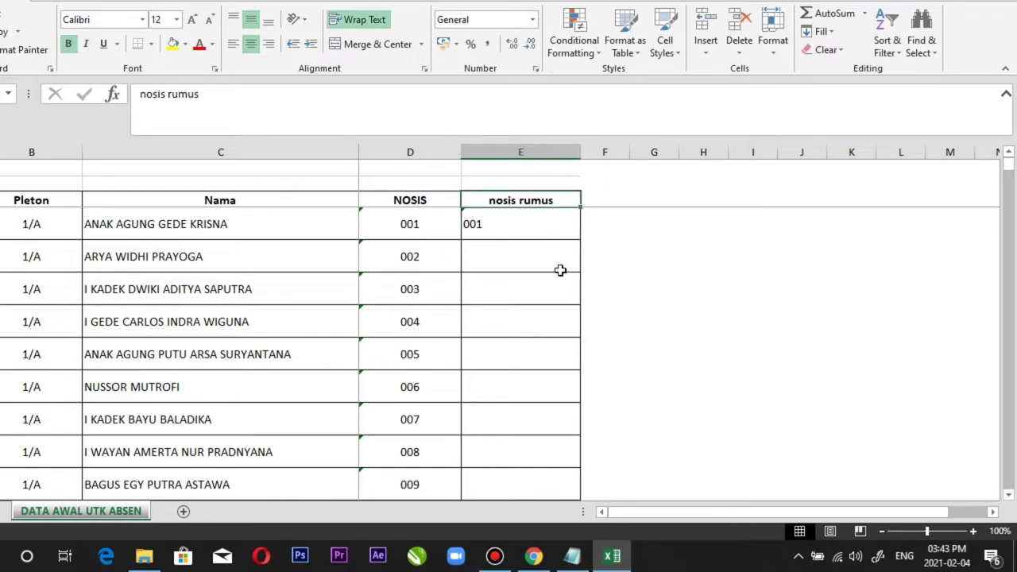
click(540, 227)
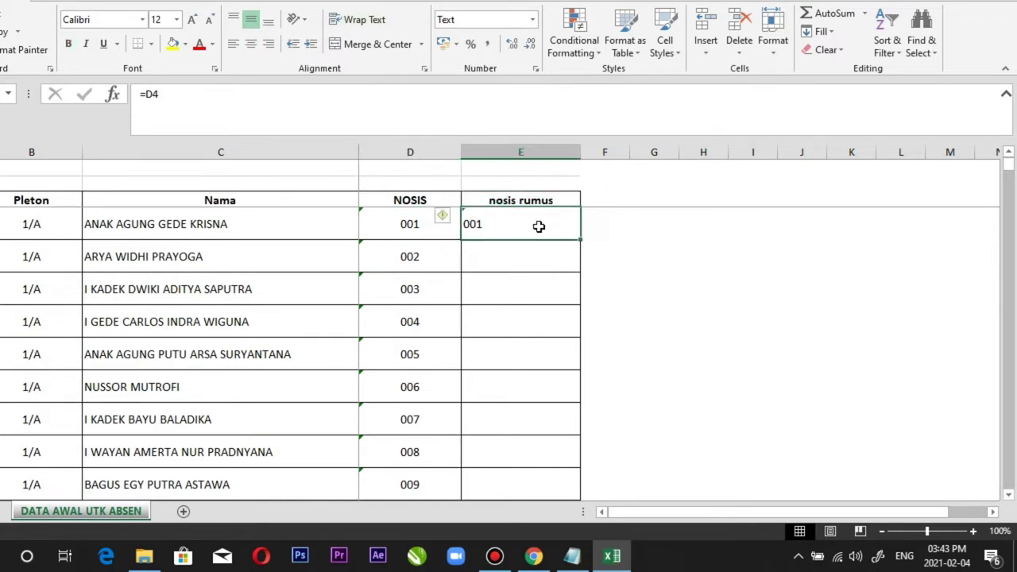
click(524, 261)
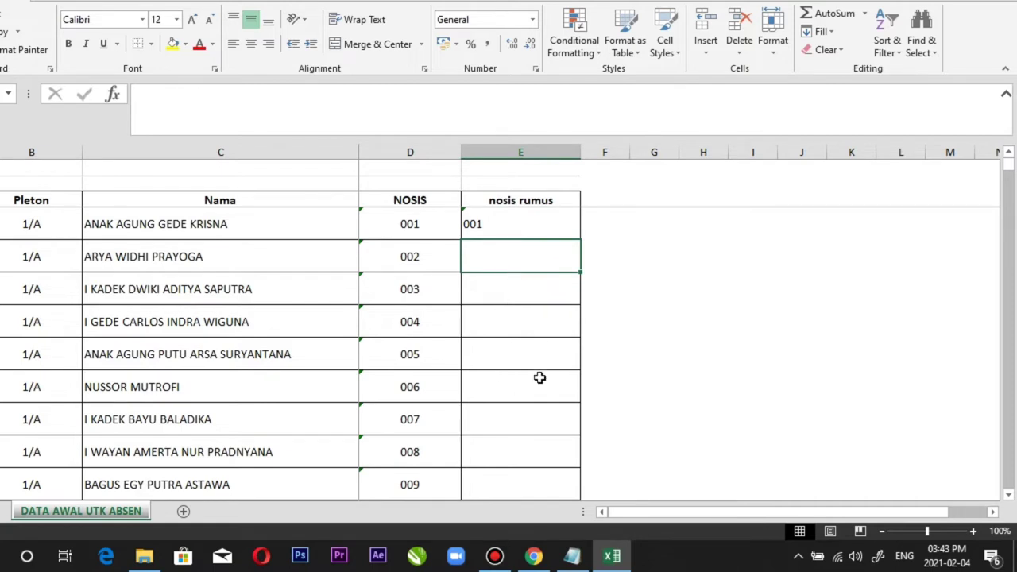
click(530, 228)
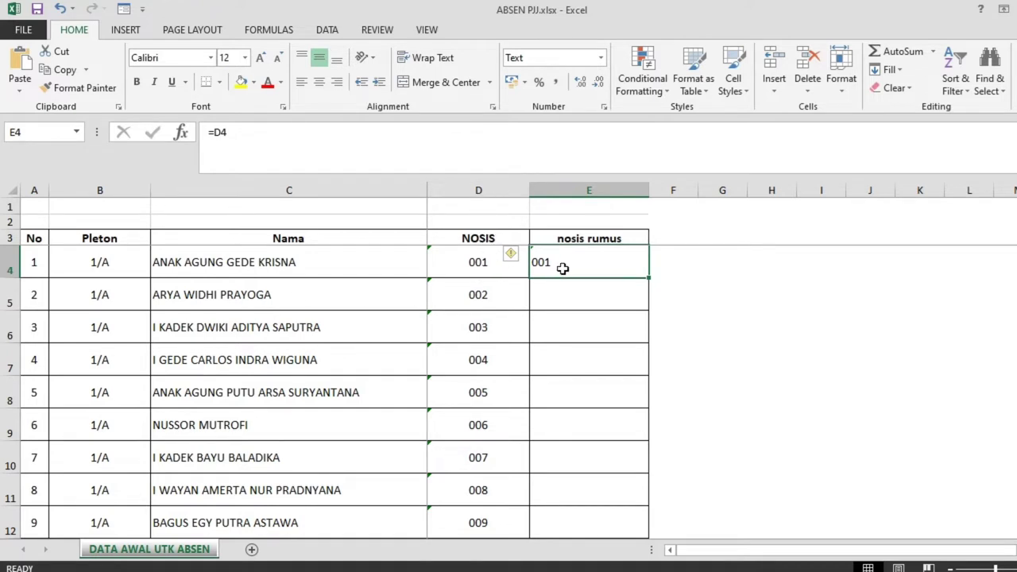
- Enter the formula =E4&"|"&D5 in cell E5 to join the NOSIS values with a vertical bar
click(579, 296)
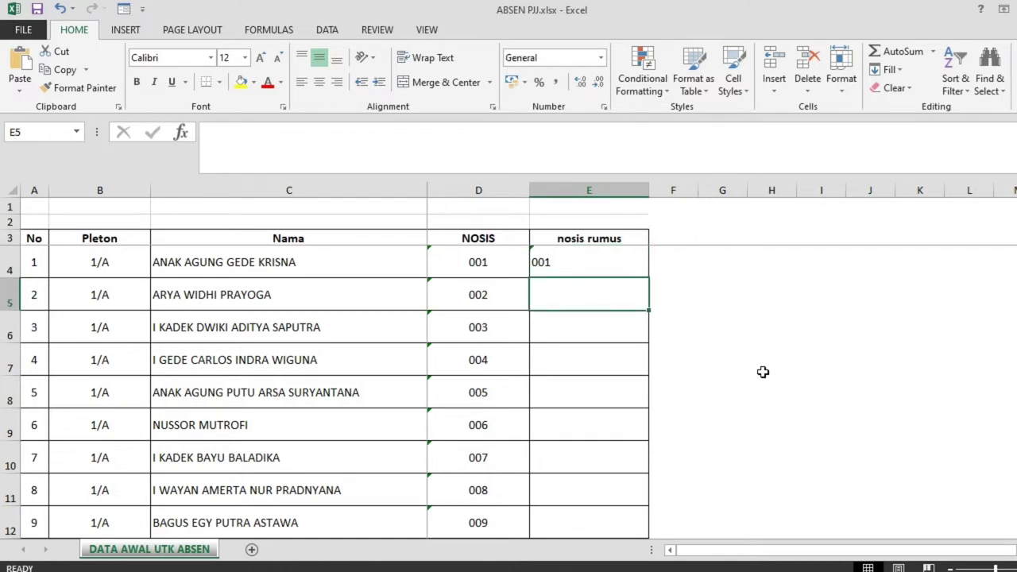
text(=)
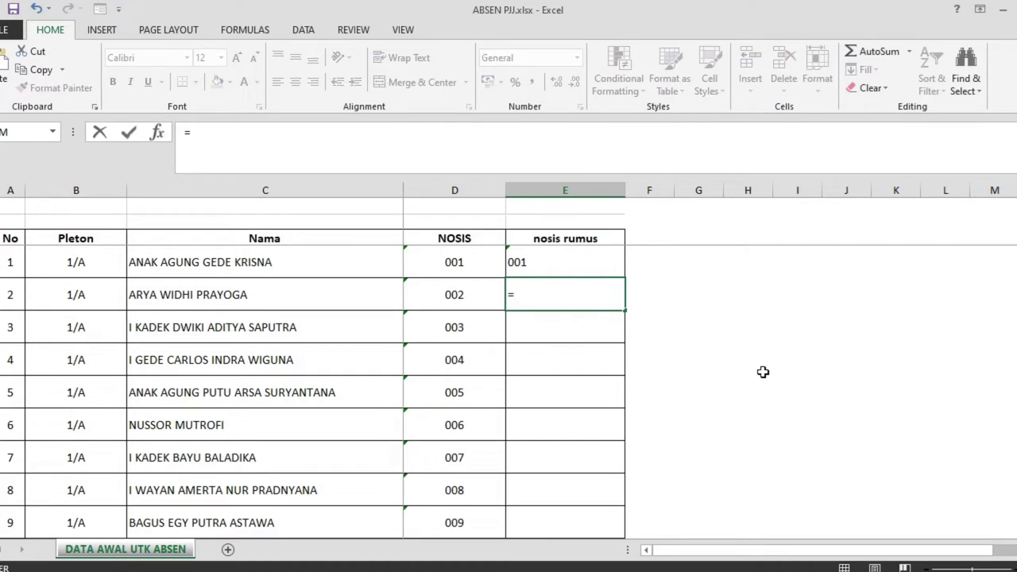
key(BackSpace)
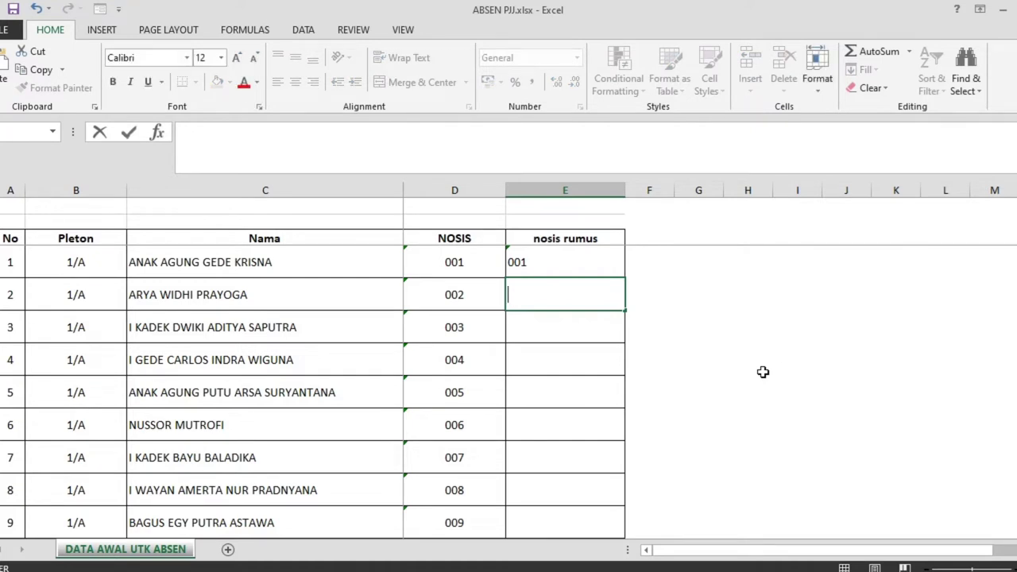
text(=)
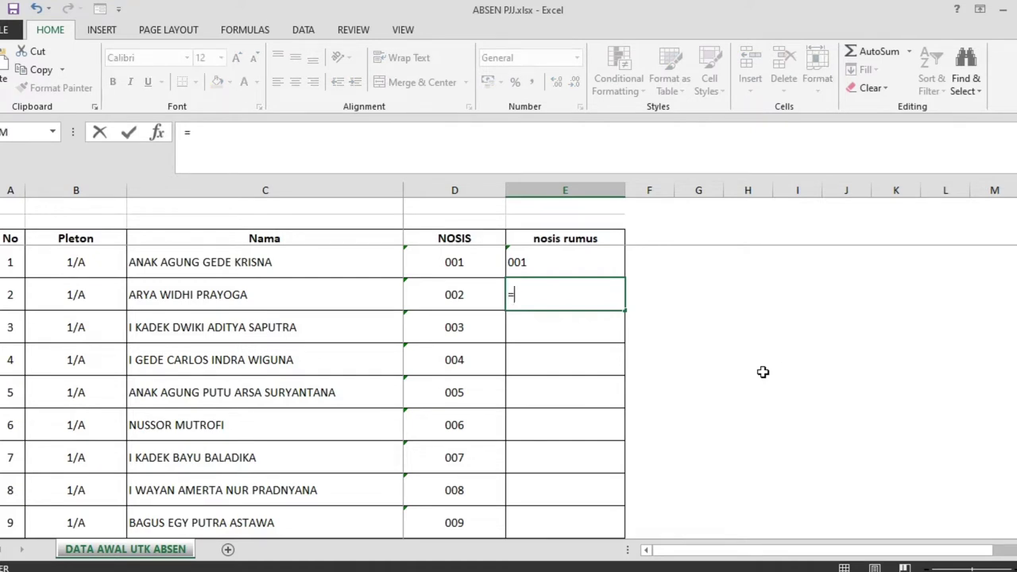
key(Up)
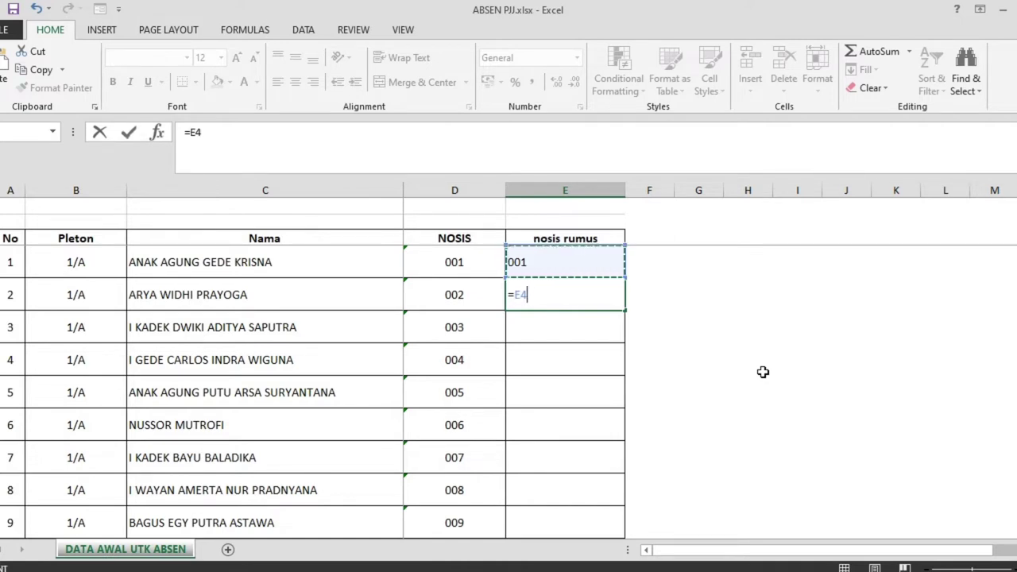
text(&"|)
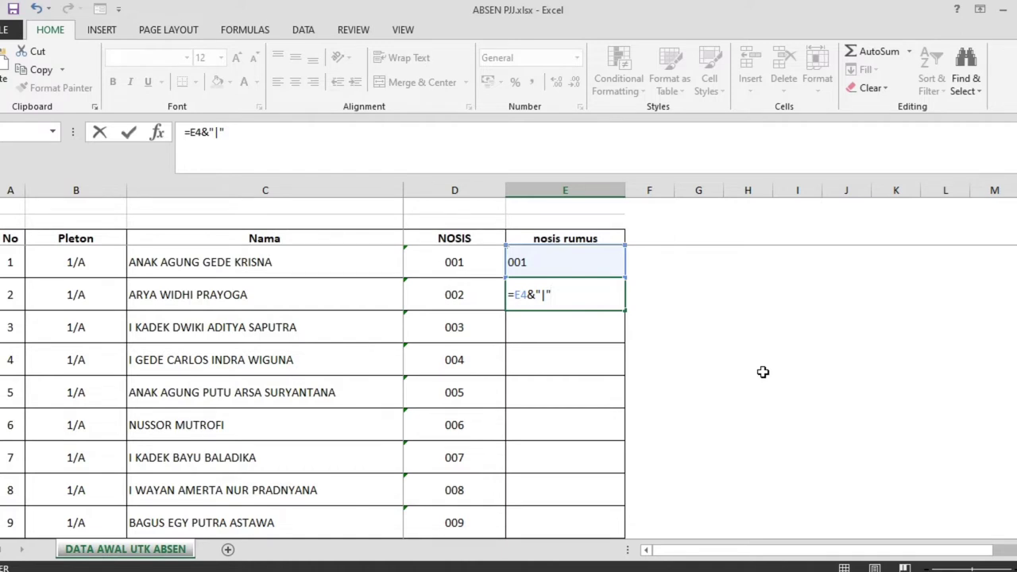
text(&)
key(Left)
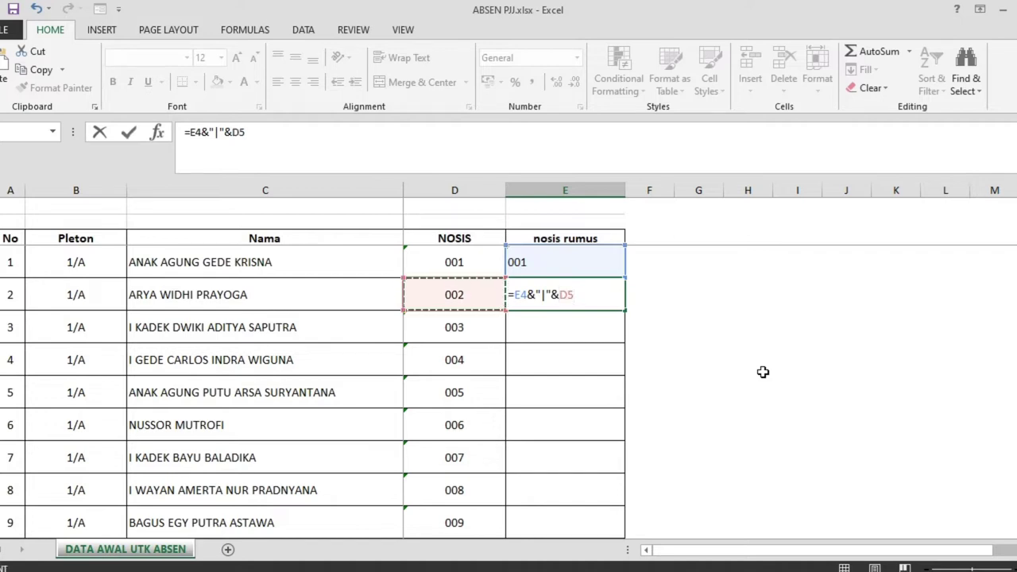
key(Return)
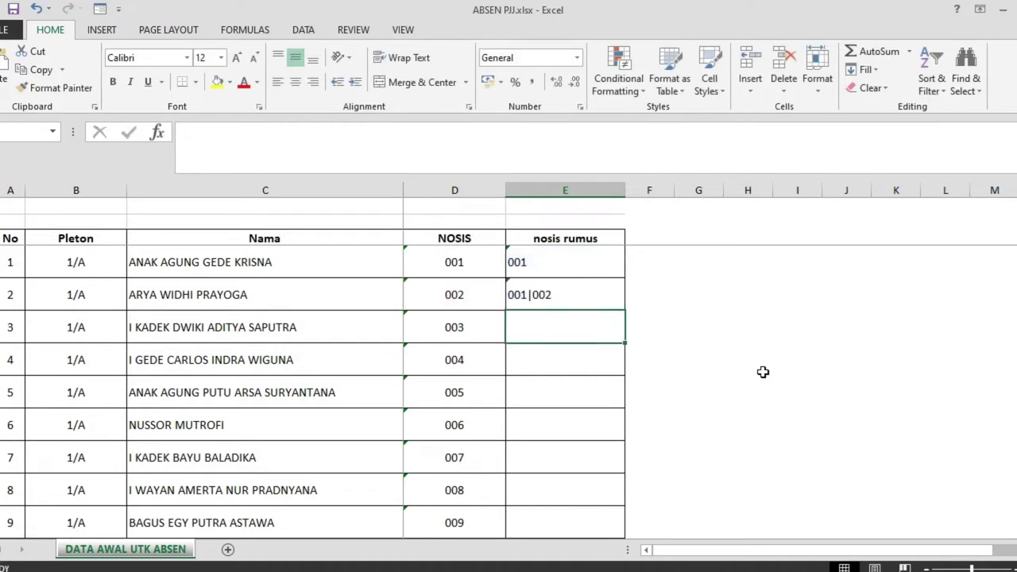
- Fill the formula in E5 down the nosis rumus column through the last student row
click(566, 289)
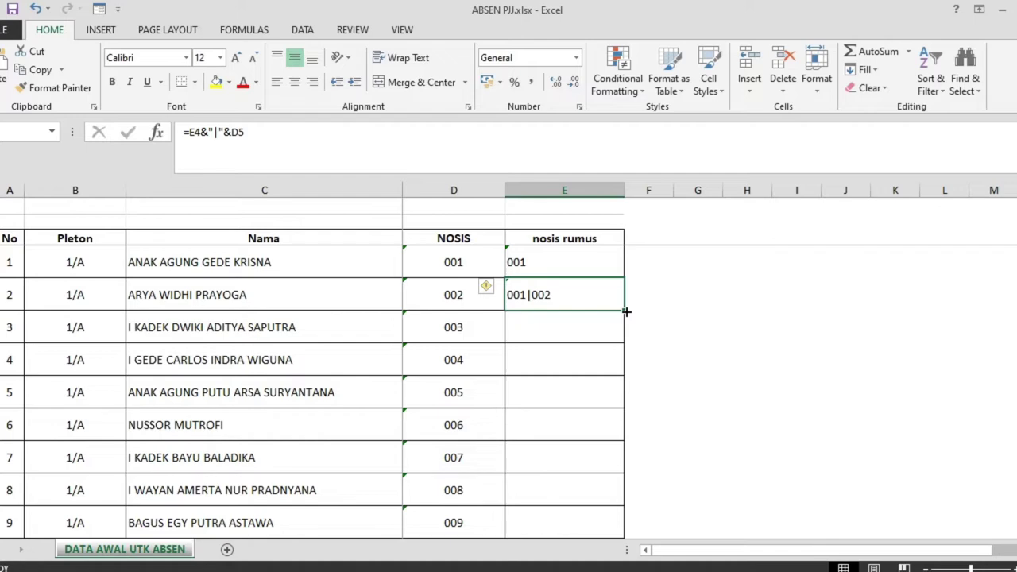
double_click(626, 312)
scroll(695, 354, down, 2)
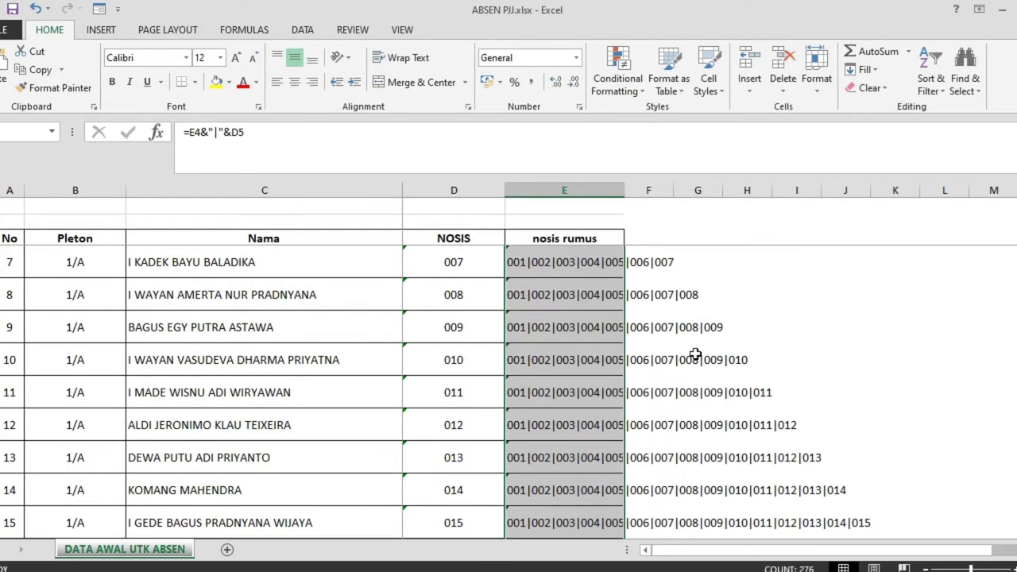
scroll(695, 354, down, 16)
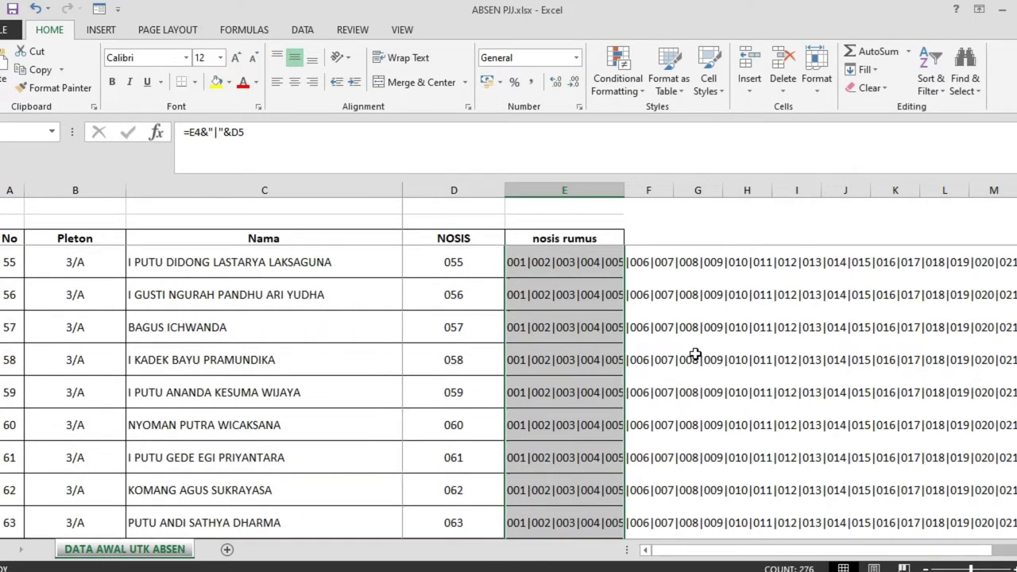
- Copy cell E280, the last nosis rumus cell, which holds the complete joined NOSIS list
drag(1016, 270, 1007, 533)
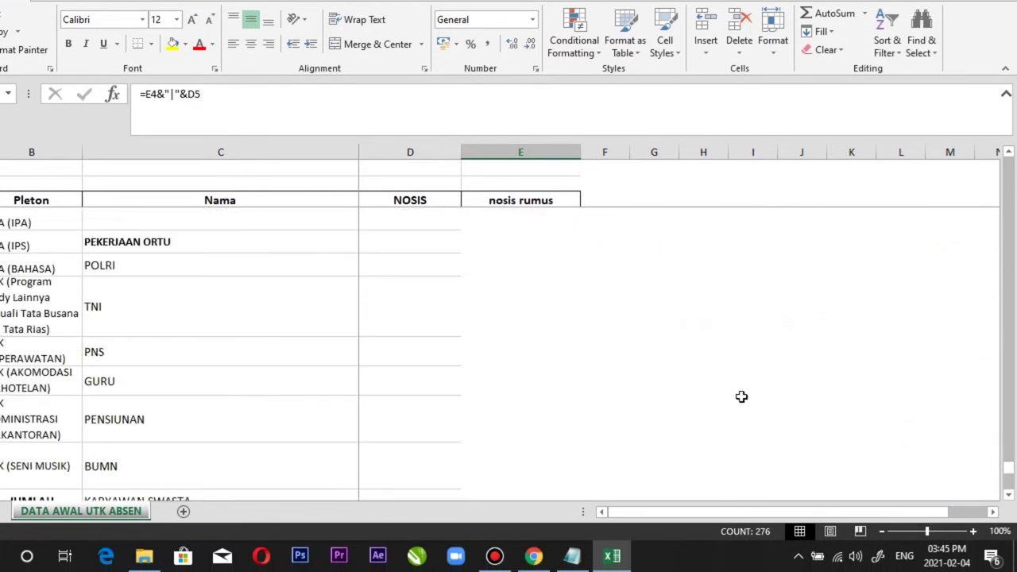
scroll(741, 396, up, 6)
scroll(727, 388, down, 2)
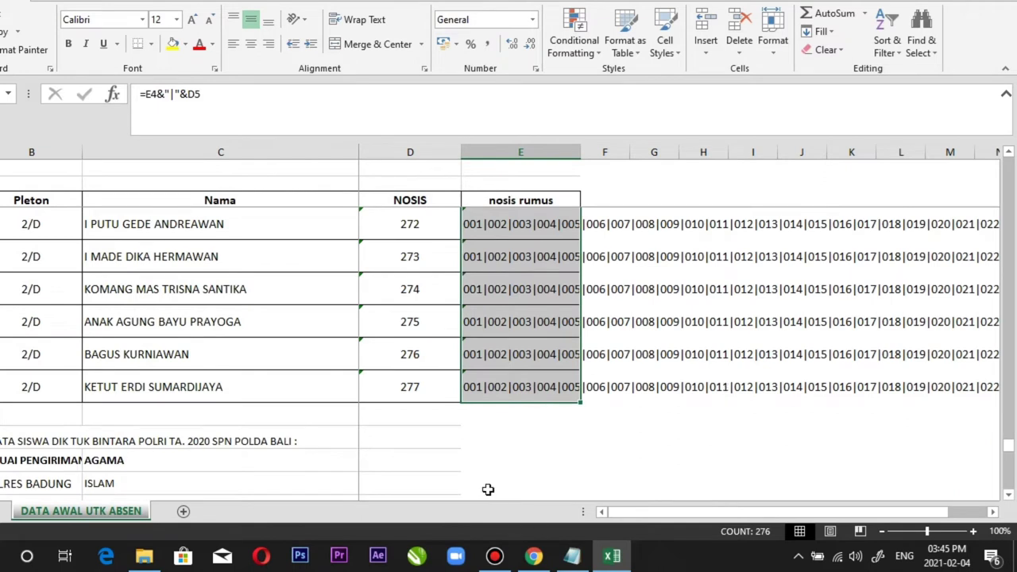
click(499, 436)
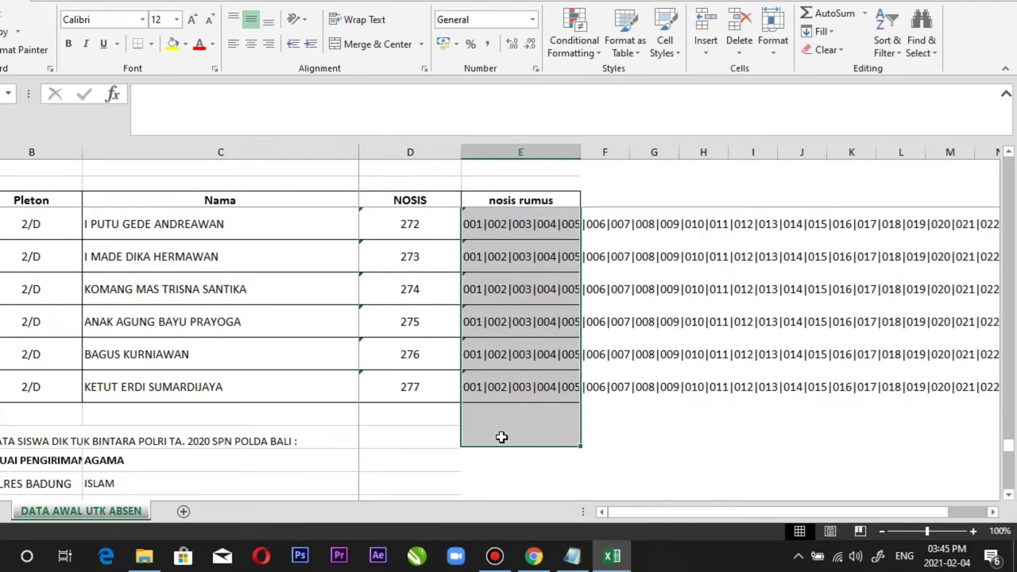
click(477, 390)
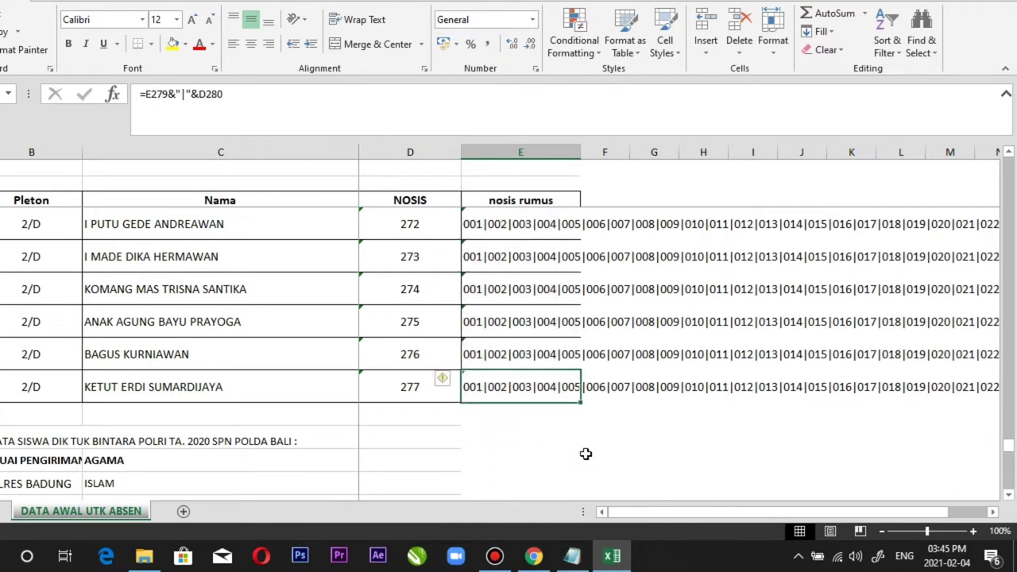
right_click(474, 388)
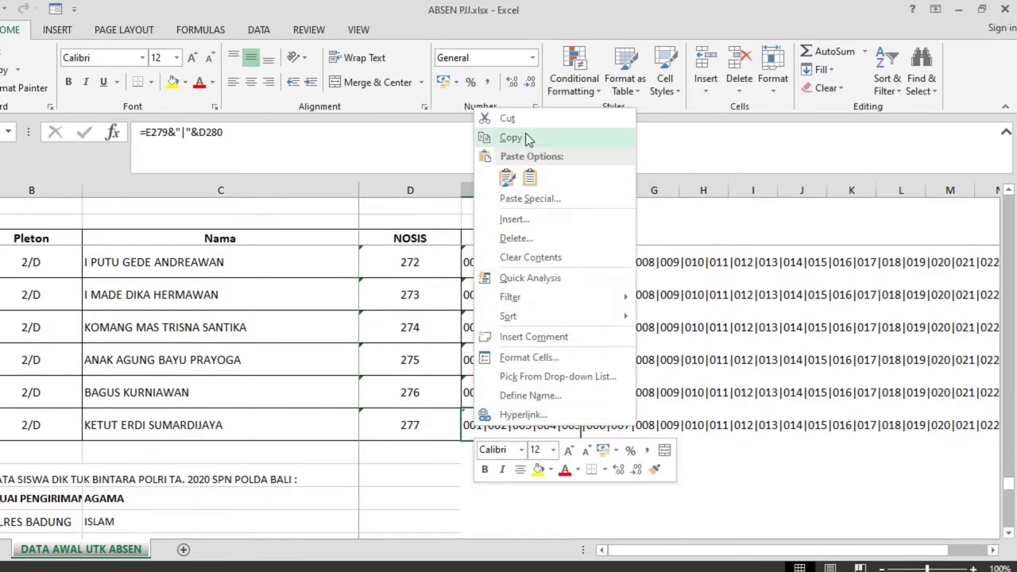
click(525, 96)
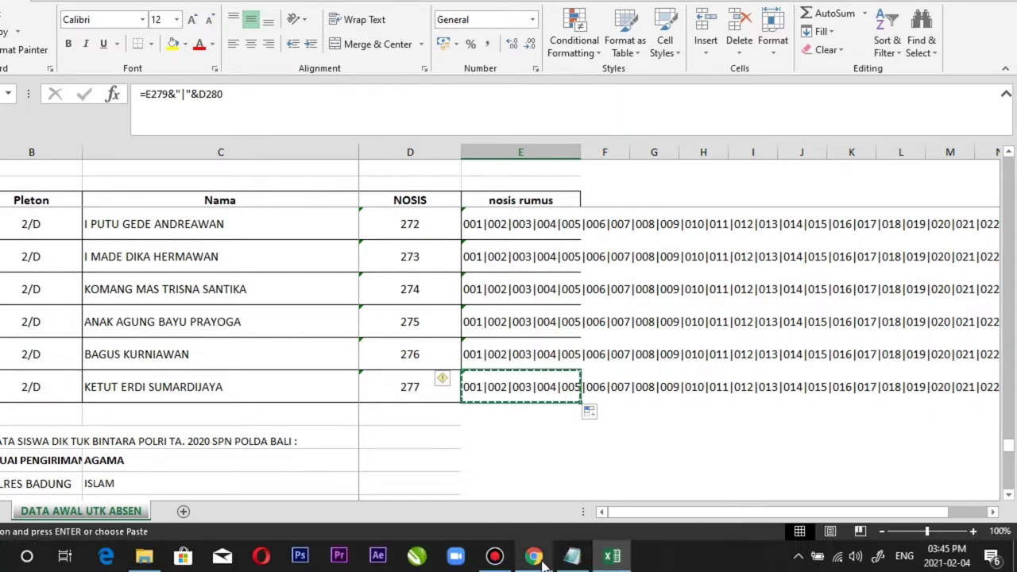
- Switch to the Google Forms editor in Chrome and paste the copied NOSIS list as the question's regular expression pattern
click(534, 556)
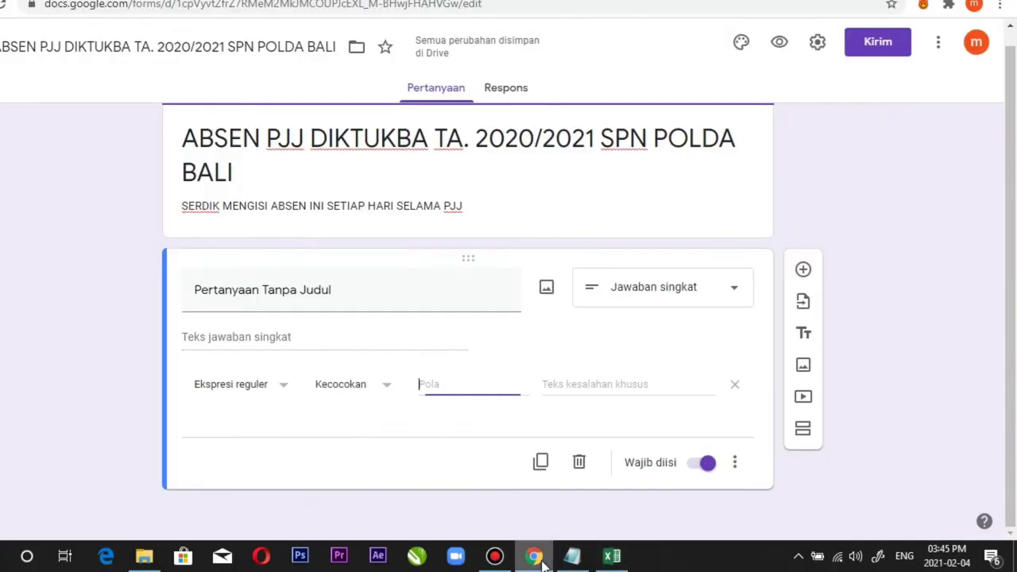
right_click(434, 384)
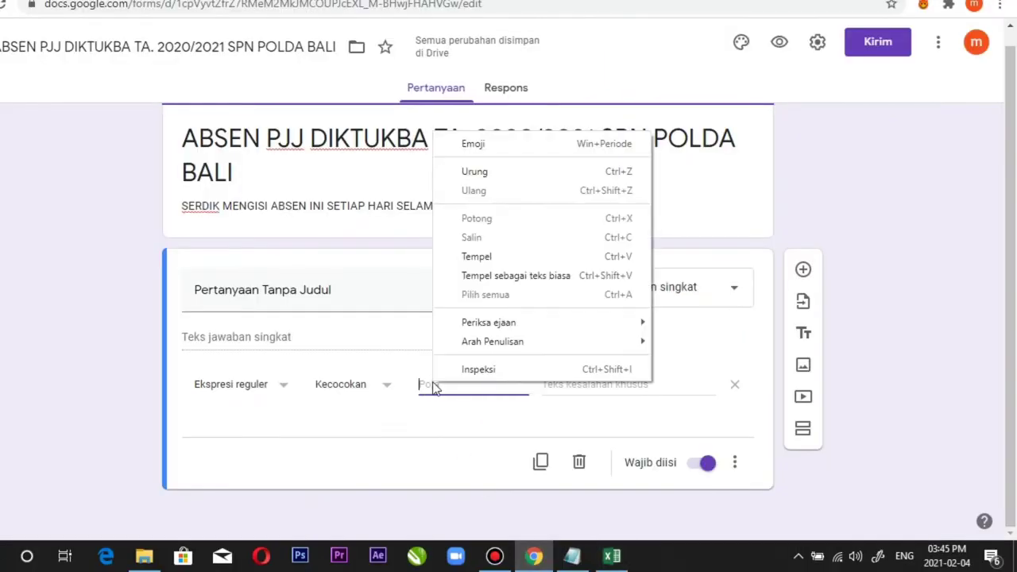
click(477, 256)
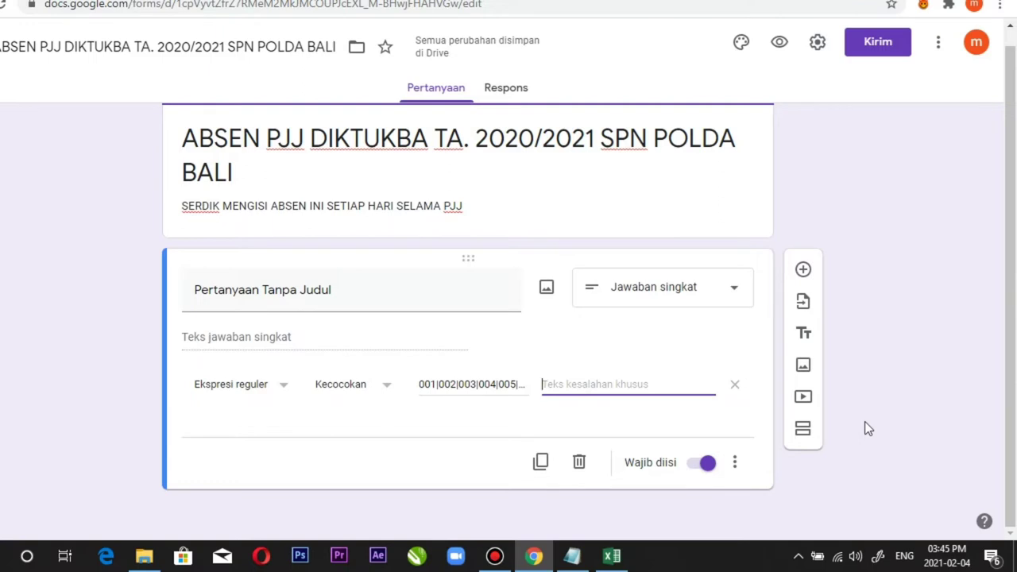
- Set the validation's custom error text to "nosis yang siswa masukkan salah"
text(nosi)
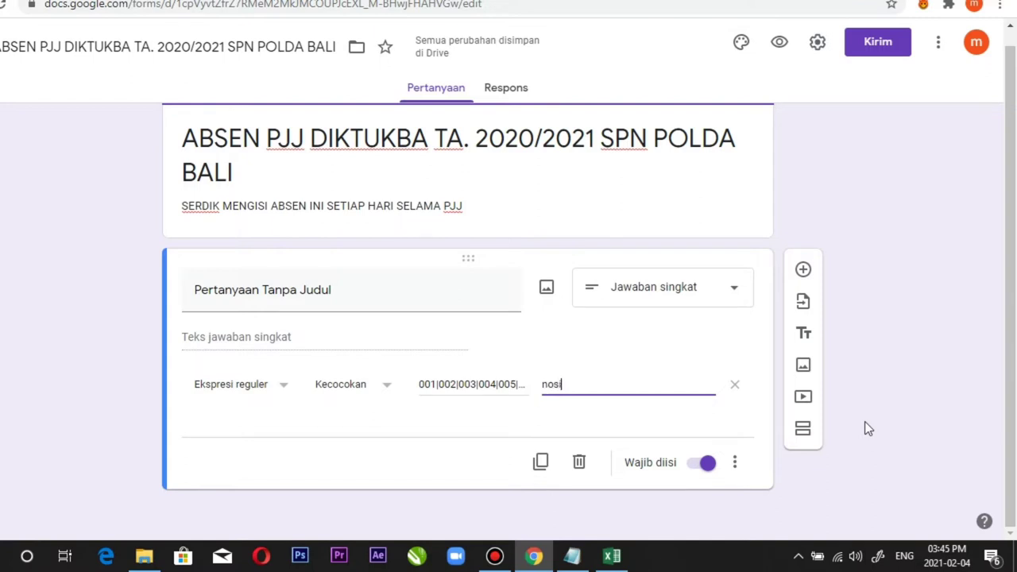
text(s ya)
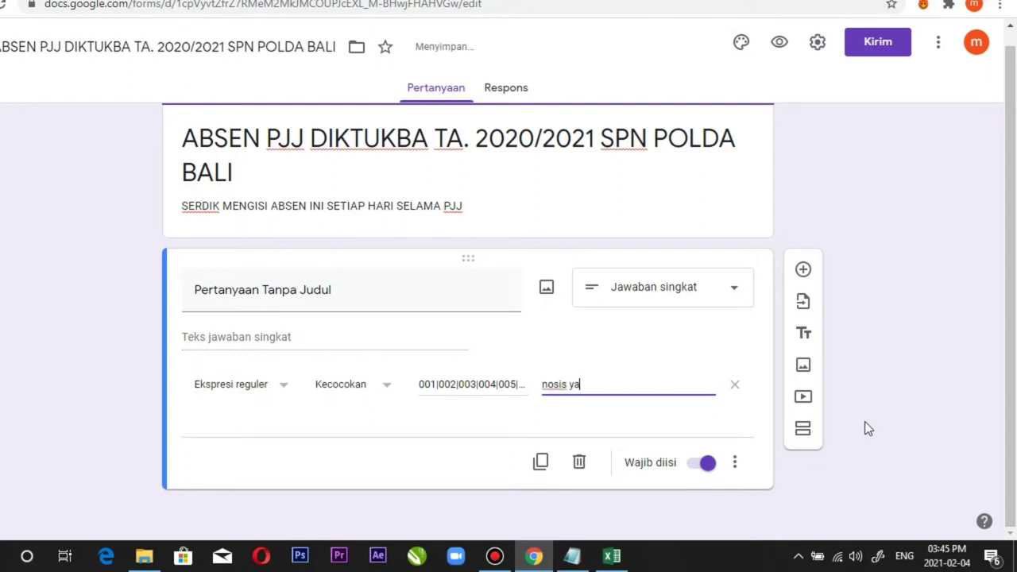
text(ng si)
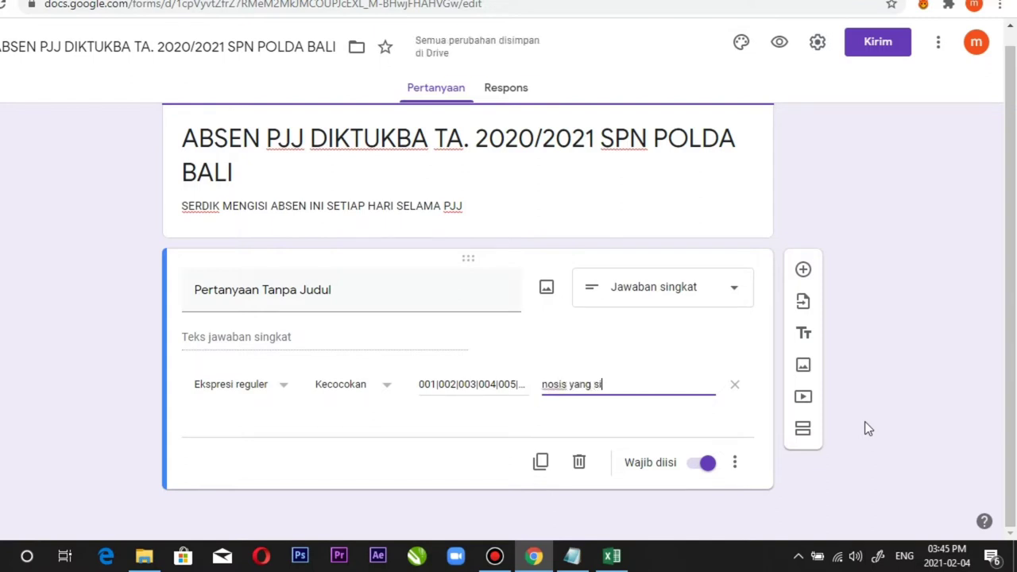
text(swa ma)
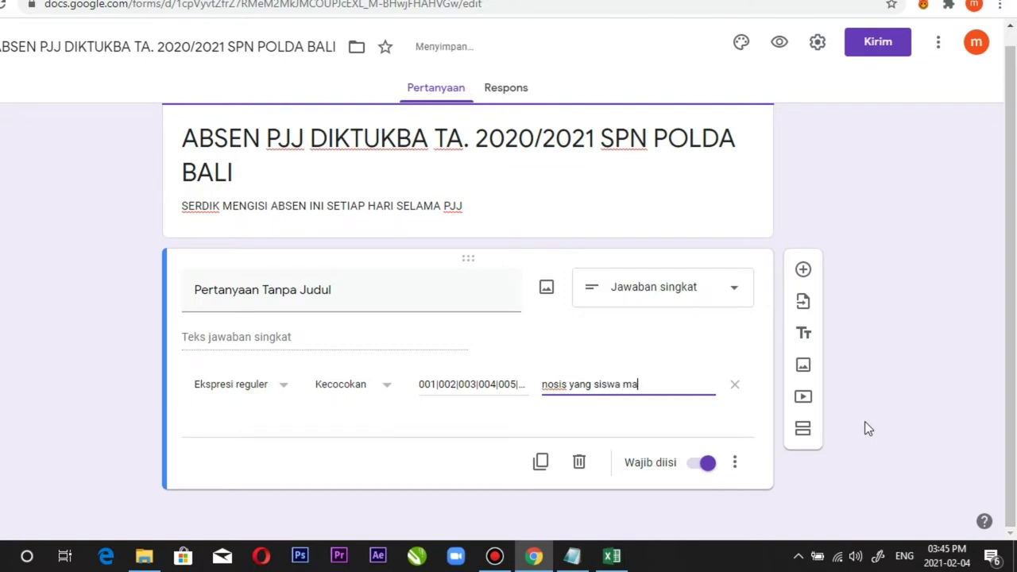
text(sukkan sala)
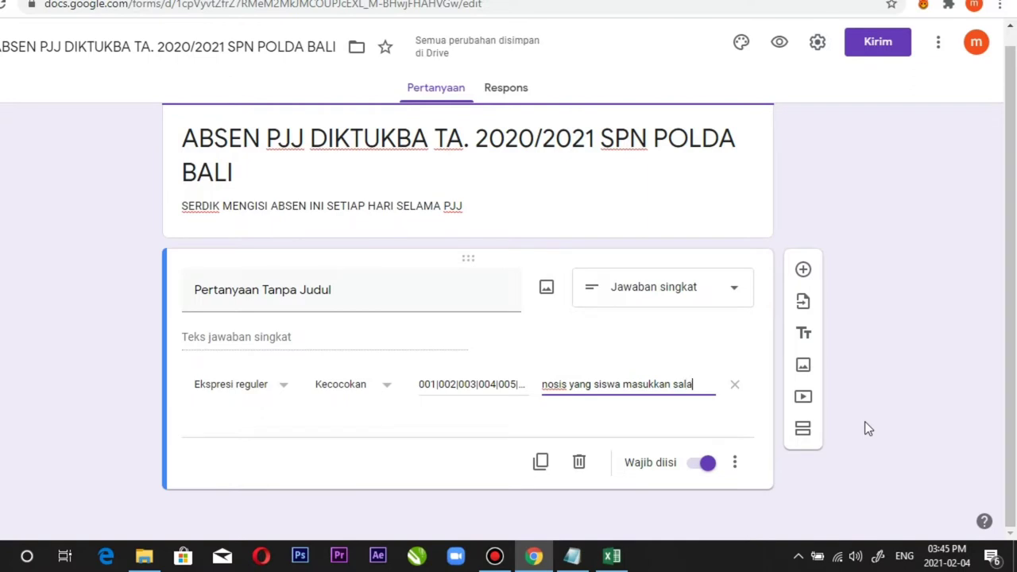
text(h)
- Replace the question's placeholder title with "Masukkan Nosis ( cukup 3 digit terakhir )"
triple_click(325, 292)
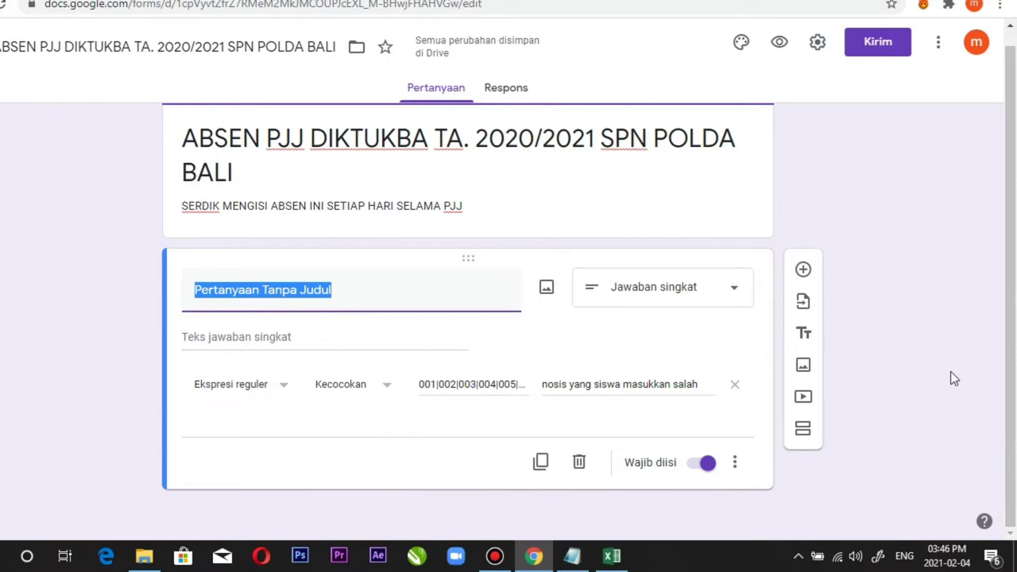
text(Masukk)
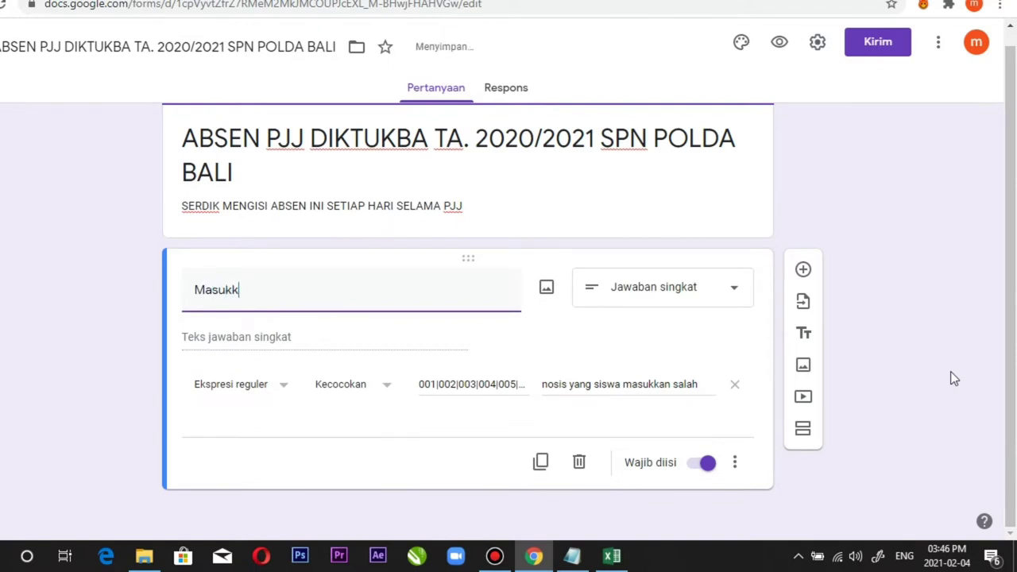
text(an Nosis ( cuk)
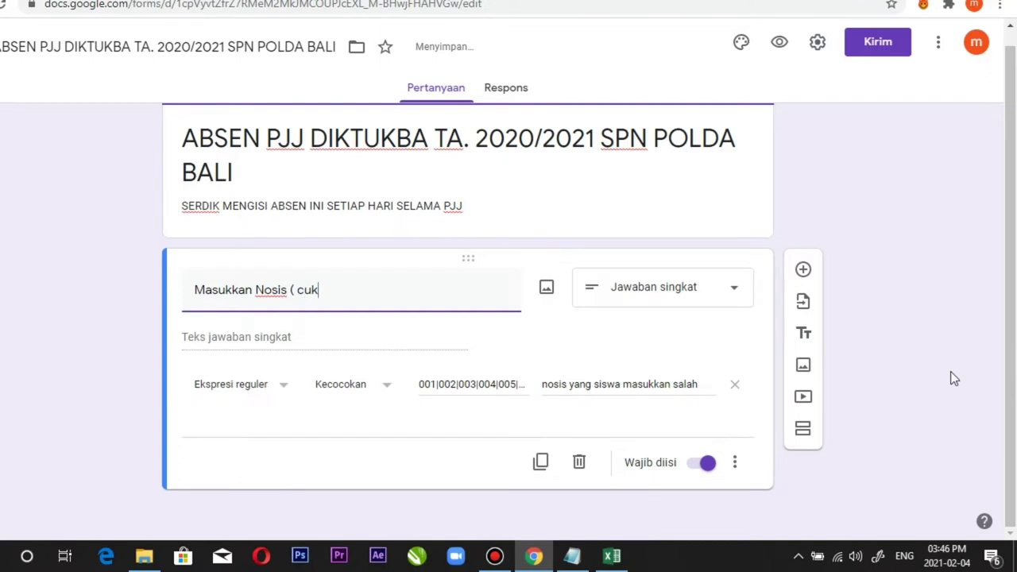
text(up 3 digit terakhir)
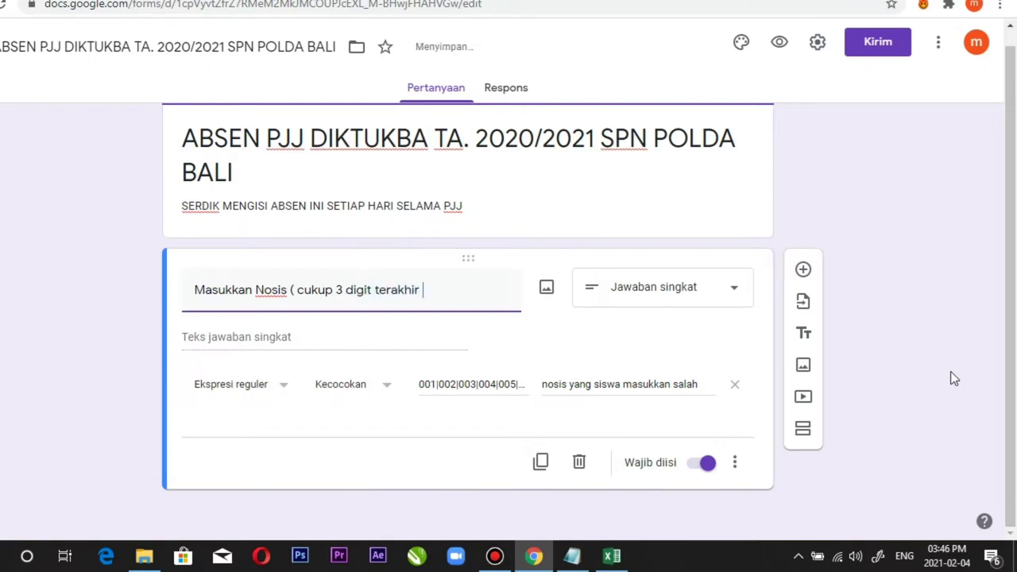
text( ))
click(950, 374)
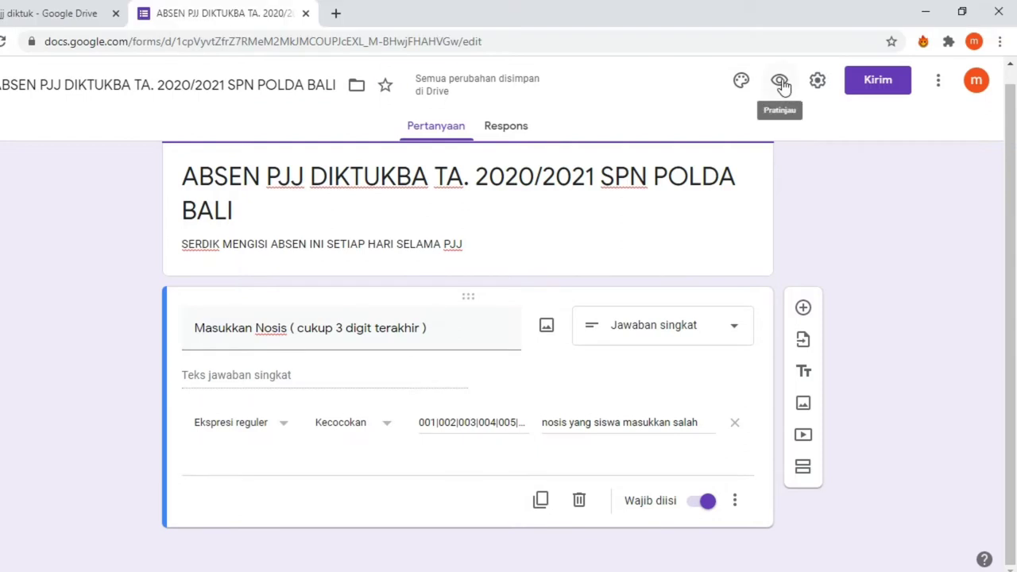
- Preview the form and test the validation by submitting 1234 as the NOSIS answer
click(782, 83)
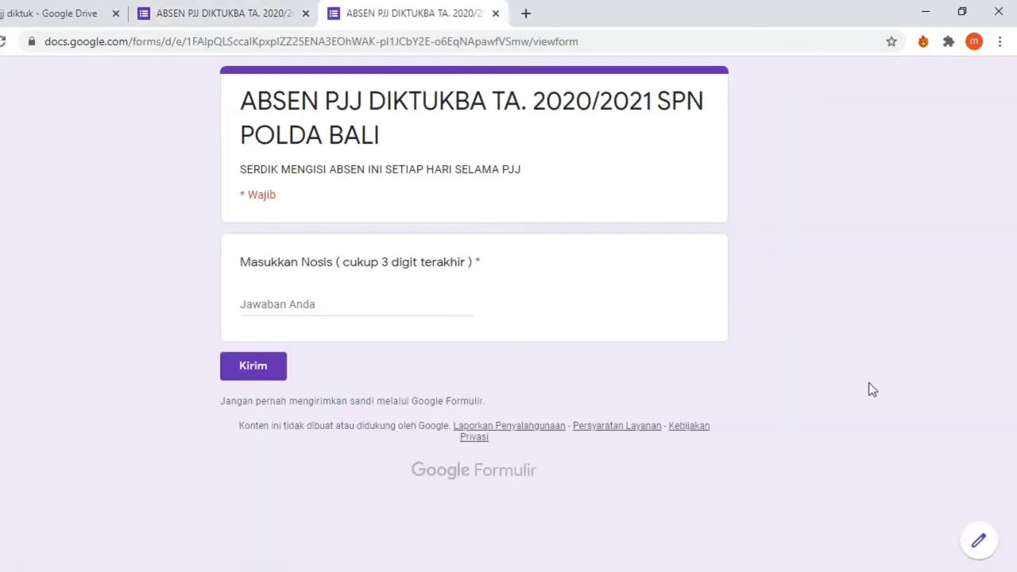
click(348, 302)
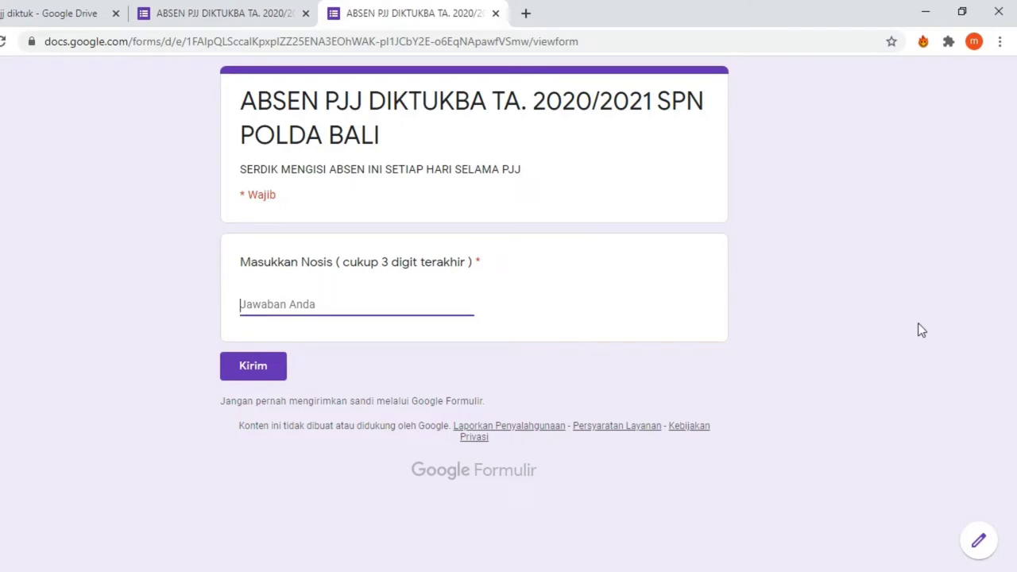
text(1234)
click(278, 368)
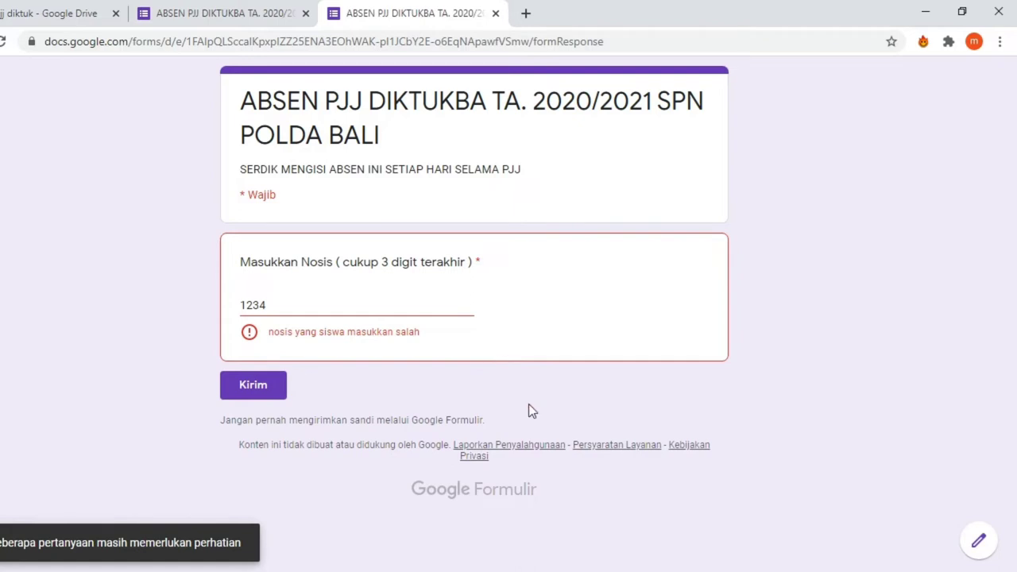
- Replace the NOSIS answer in the previewed form with 001 and submit it
click(300, 302)
key(BackSpace)
key(BackSpace)
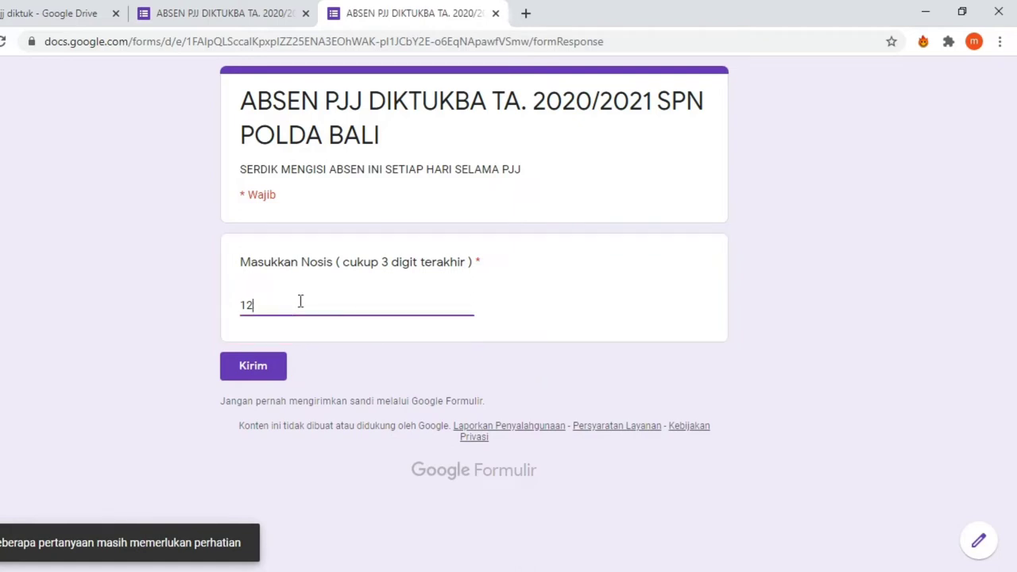
key(BackSpace)
key(BackSpace)
text(001)
click(267, 369)
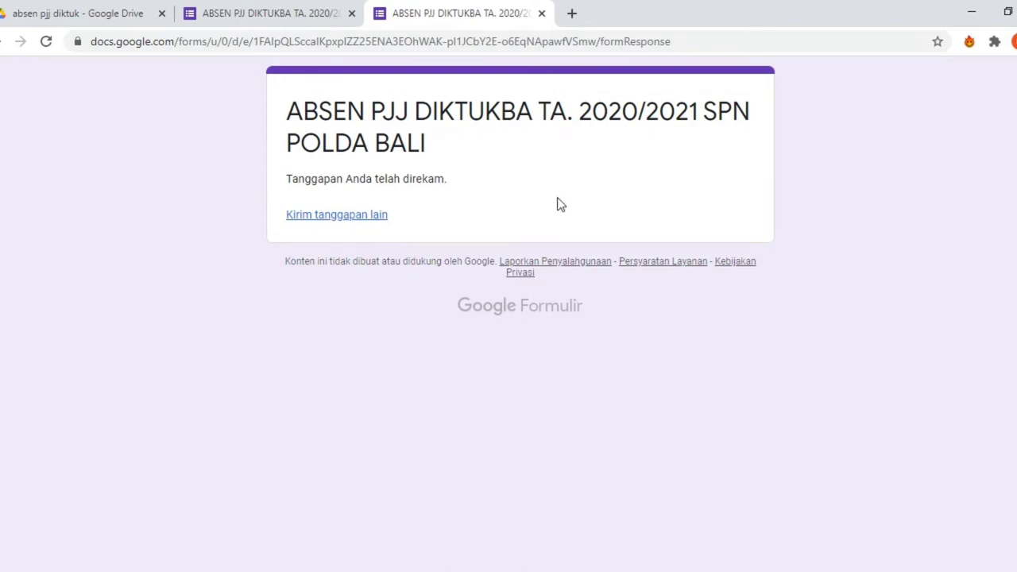
- Return to the form editor, open the collected responses and delete all of them
click(67, 20)
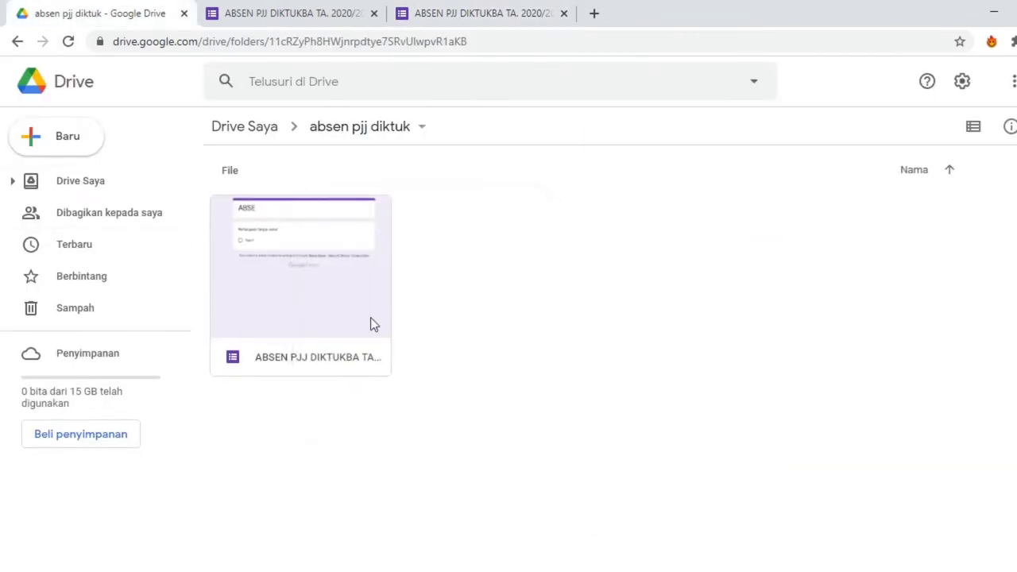
click(260, 19)
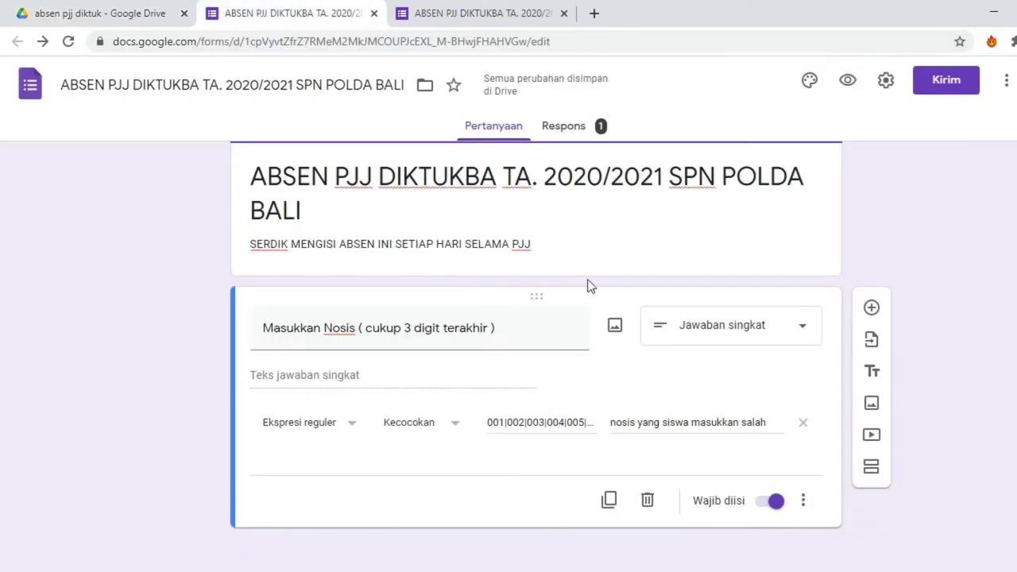
click(570, 129)
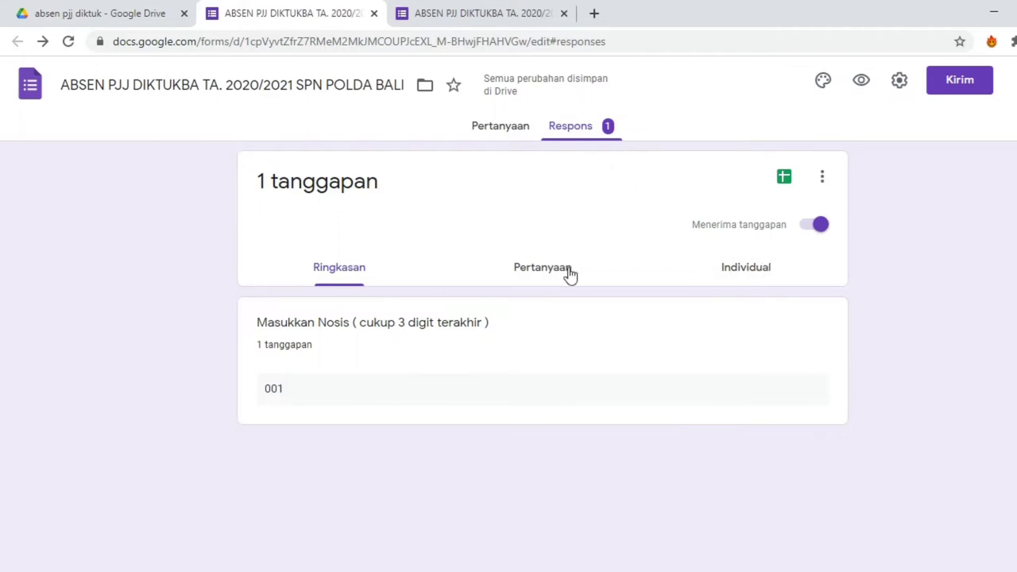
click(765, 178)
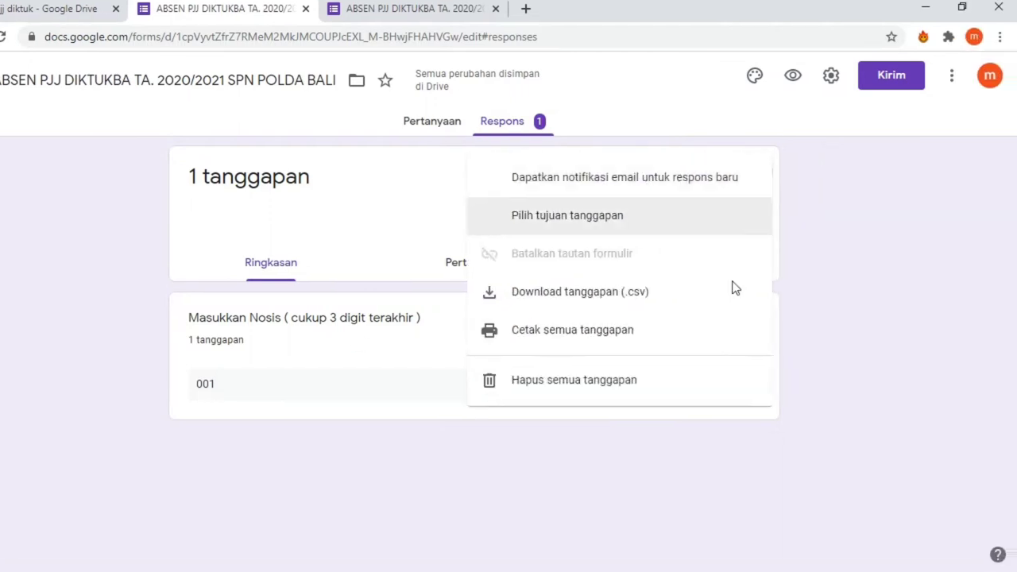
click(747, 382)
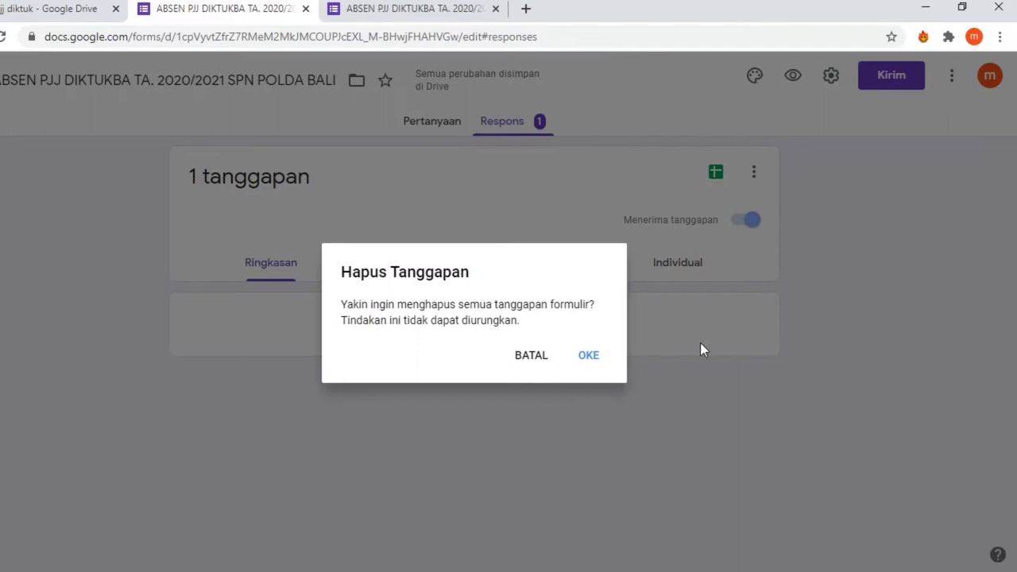
click(597, 363)
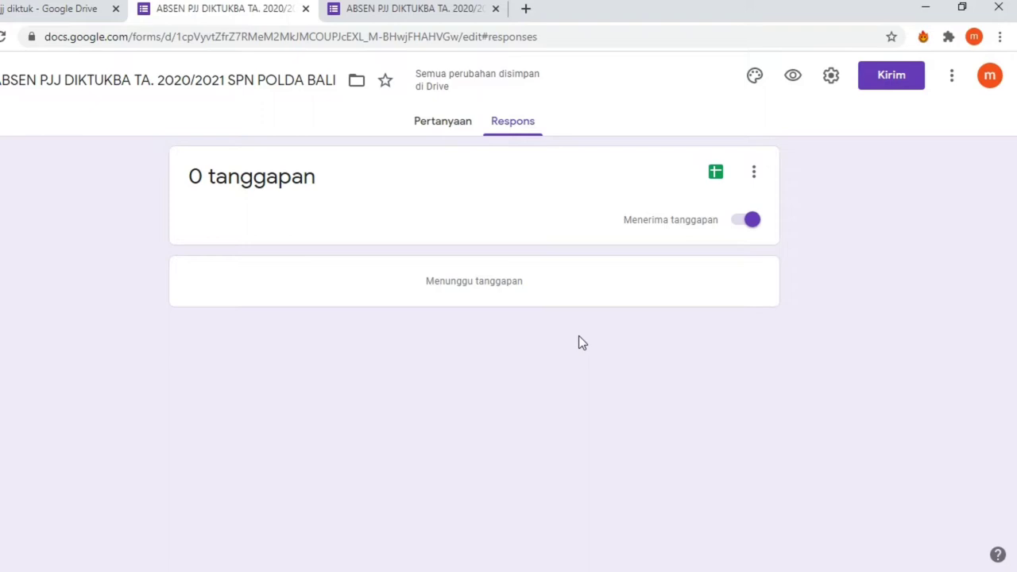
- Add a question titled "Nama siswa" below the NOSIS question and make it a Drop-down
click(422, 127)
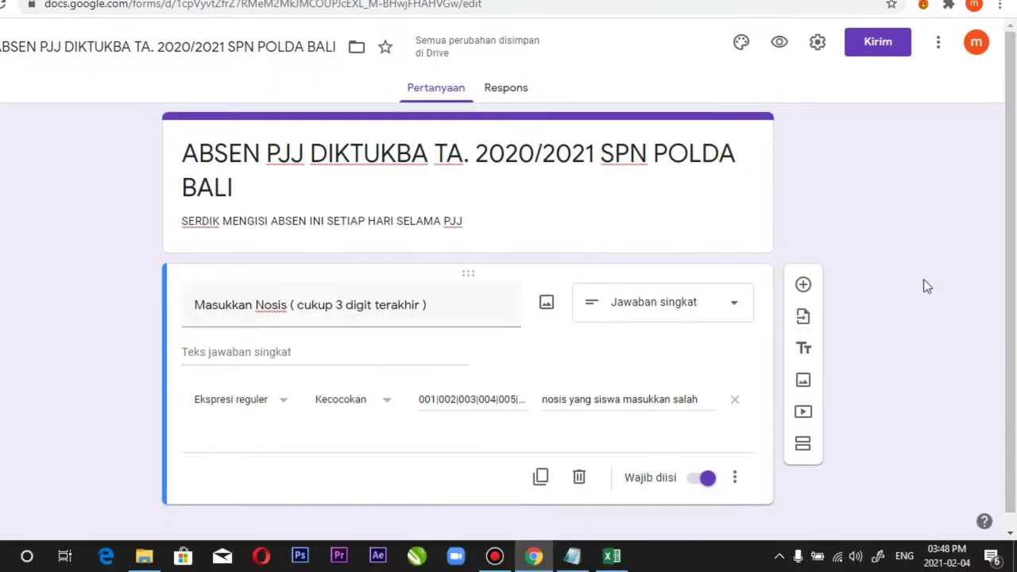
click(803, 286)
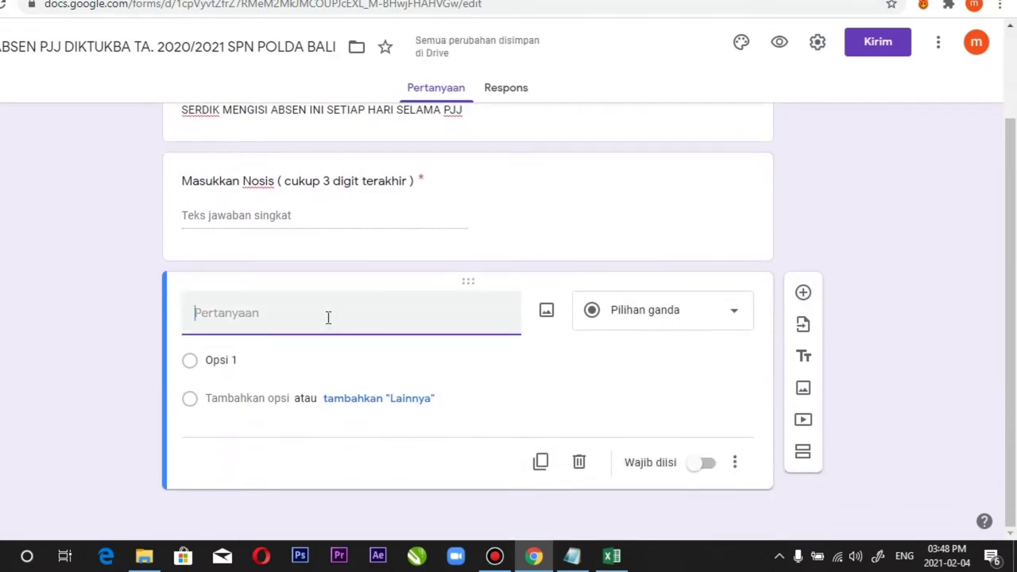
text(Nama )
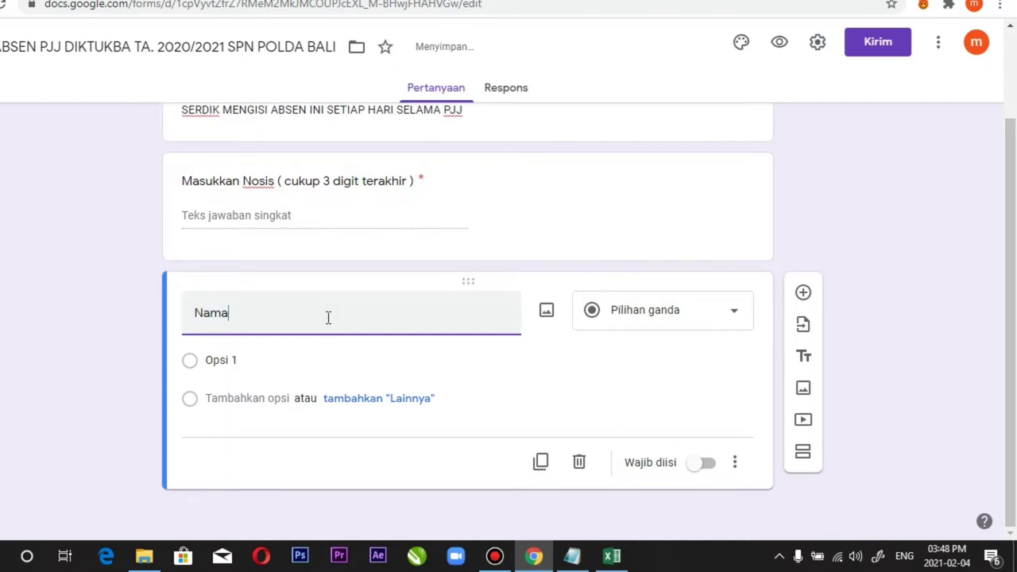
text(siswa)
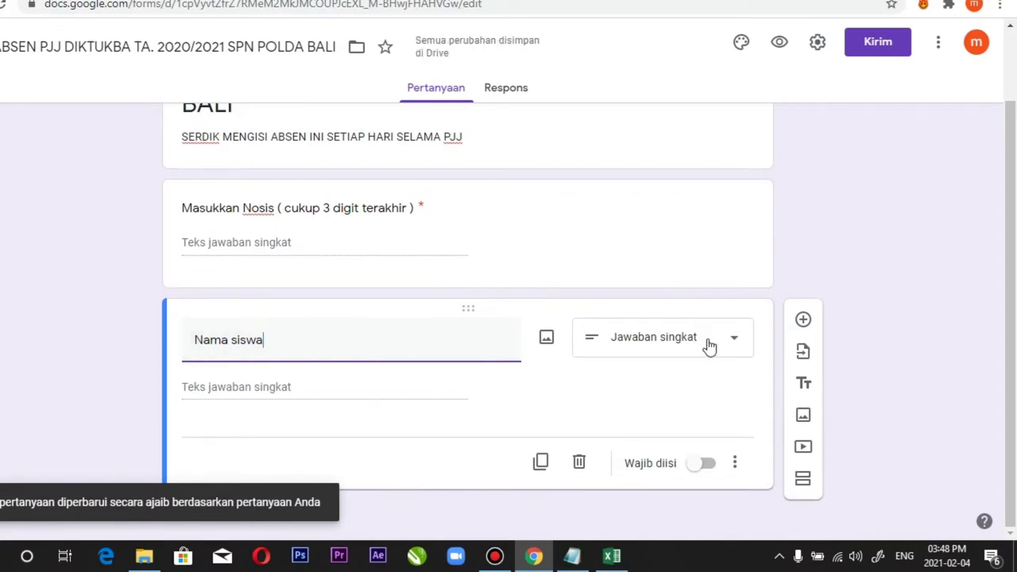
click(735, 343)
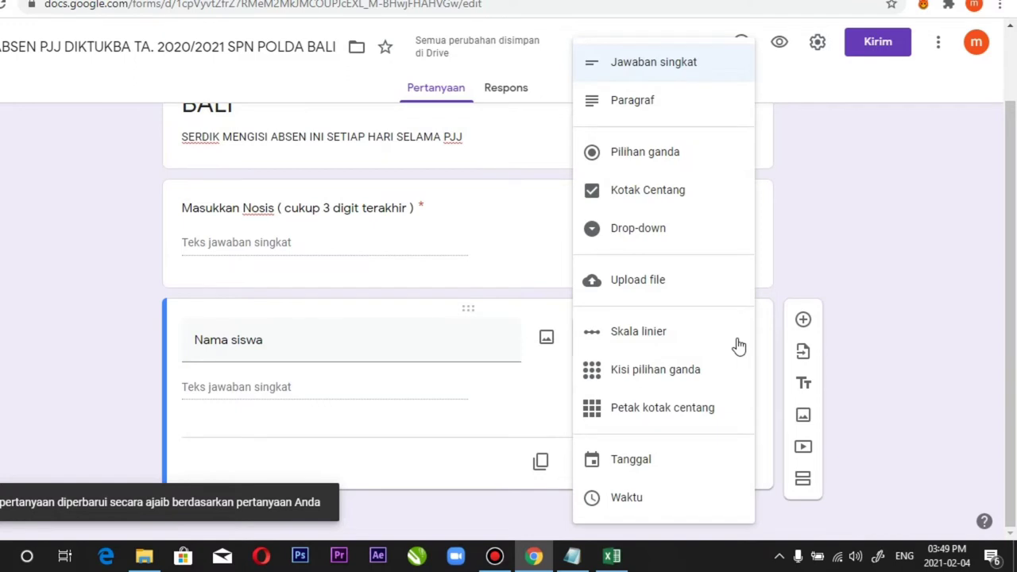
click(670, 231)
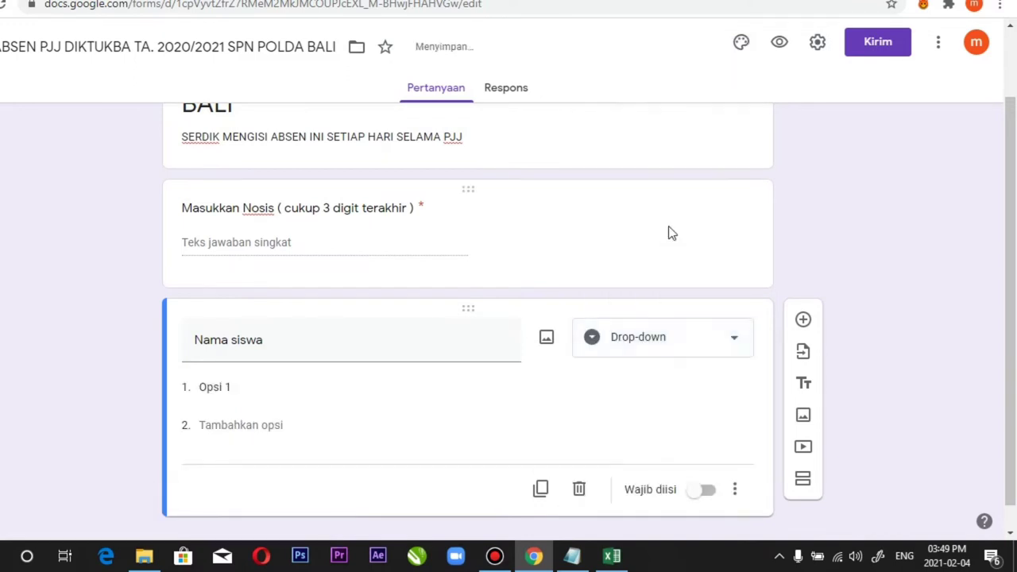
scroll(899, 263, down, 1)
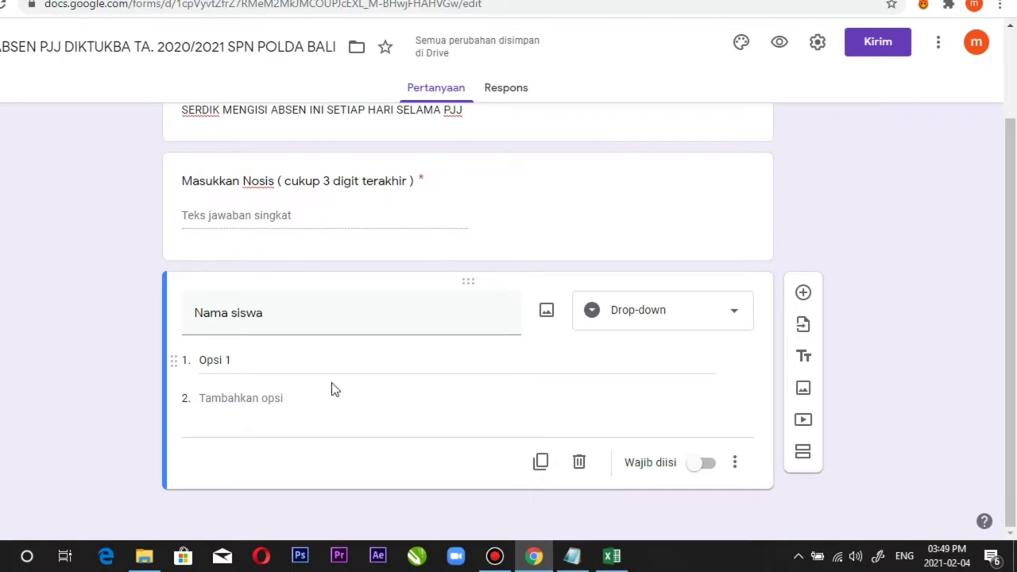
- Switch to Excel and copy all student names in the Nama column, from the first entry below the header to the last
click(612, 556)
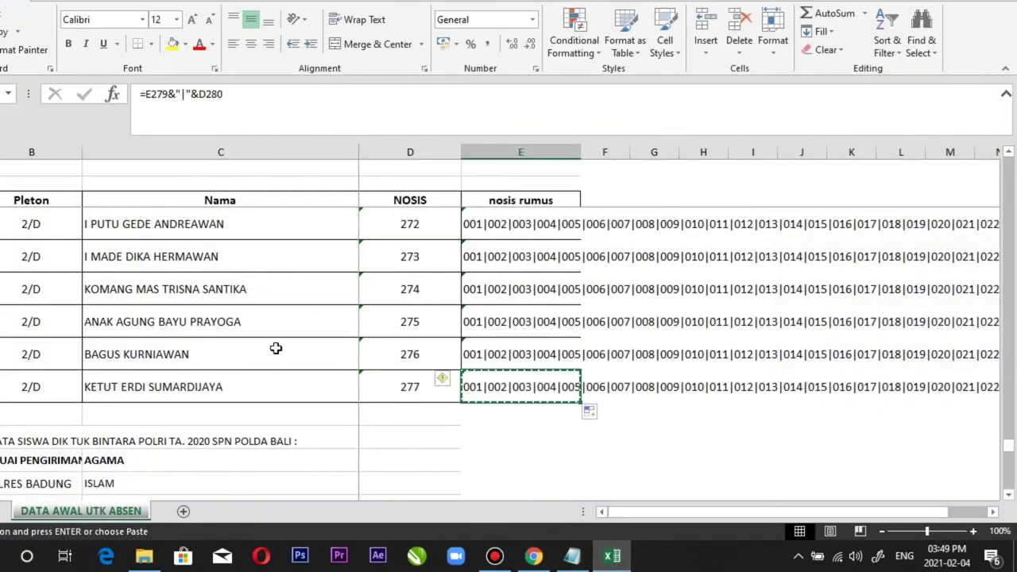
click(268, 200)
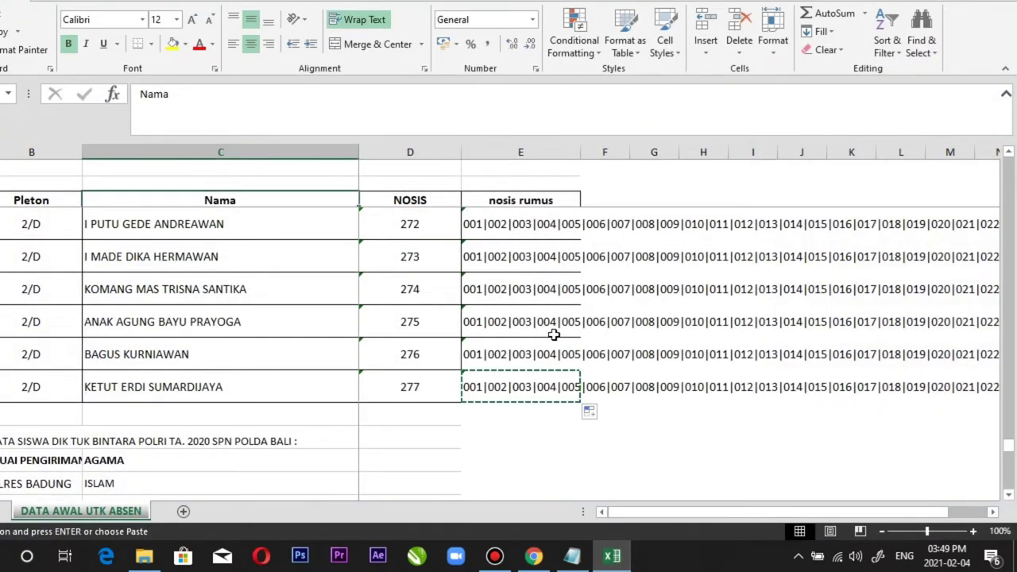
key(Down)
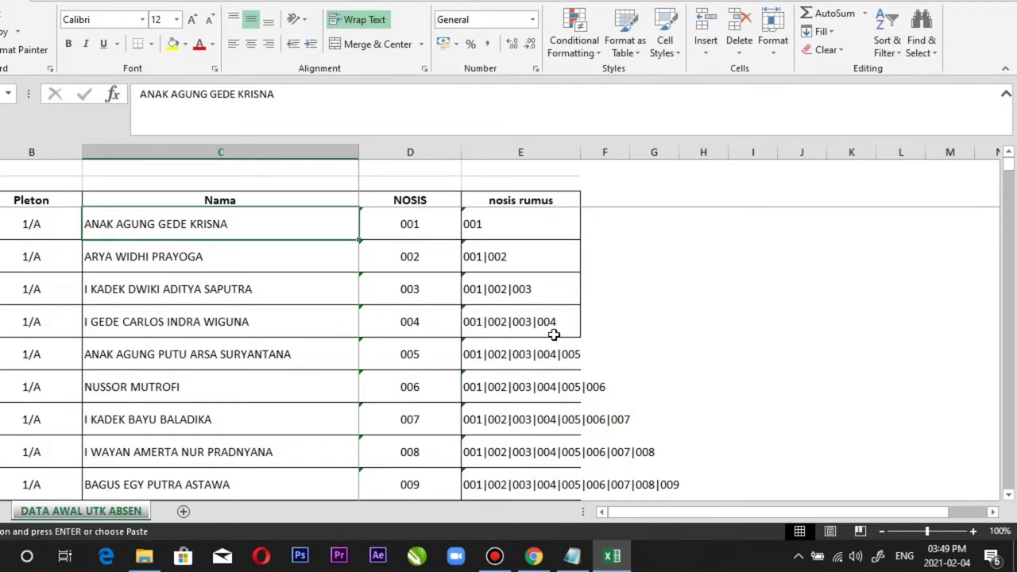
key(ctrl+shift+Down)
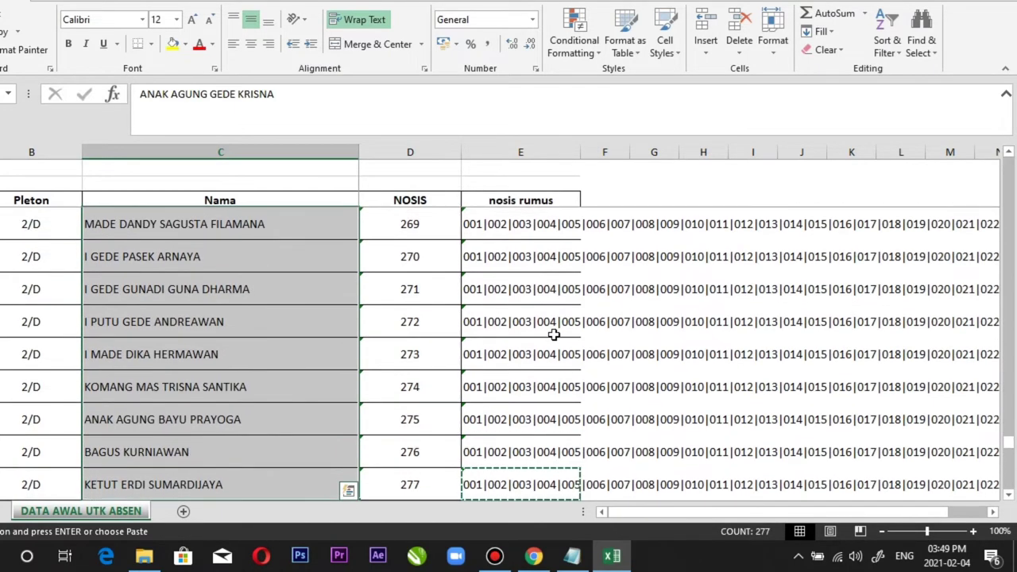
key(ctrl+c)
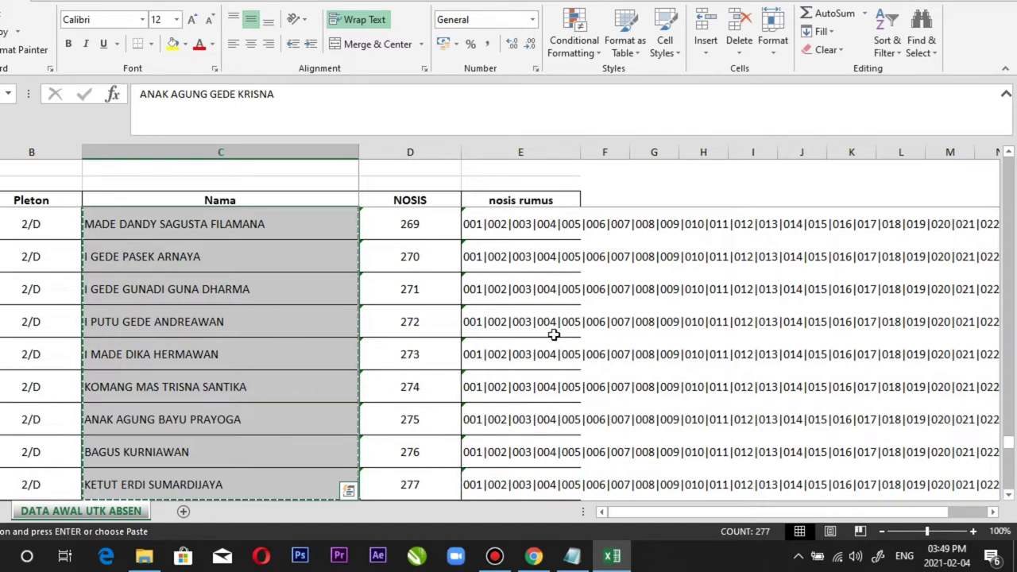
- Return to the form in Chrome and paste the copied names over Opsi 1 as the options of the "Nama siswa" question
click(537, 558)
click(237, 360)
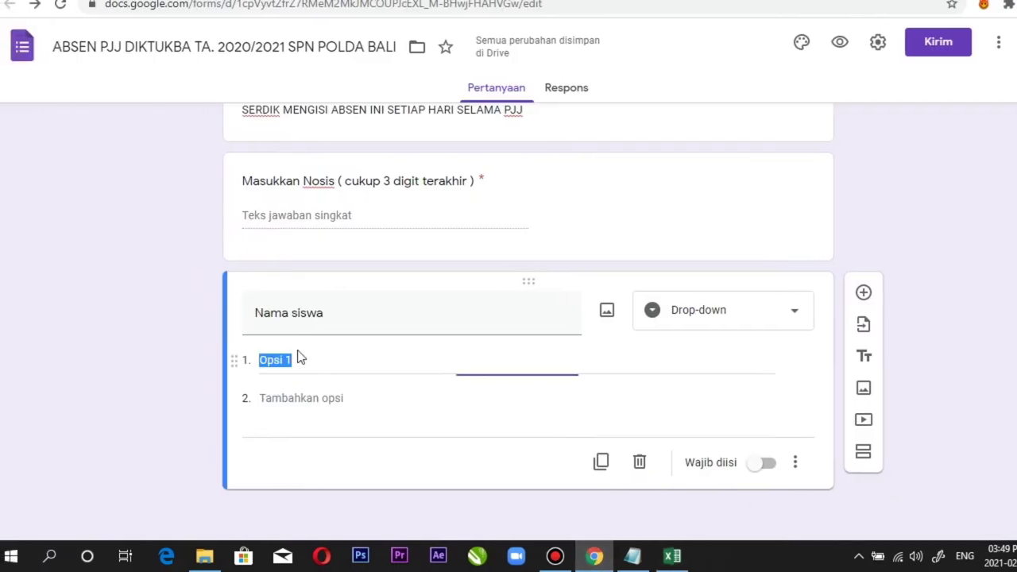
right_click(281, 360)
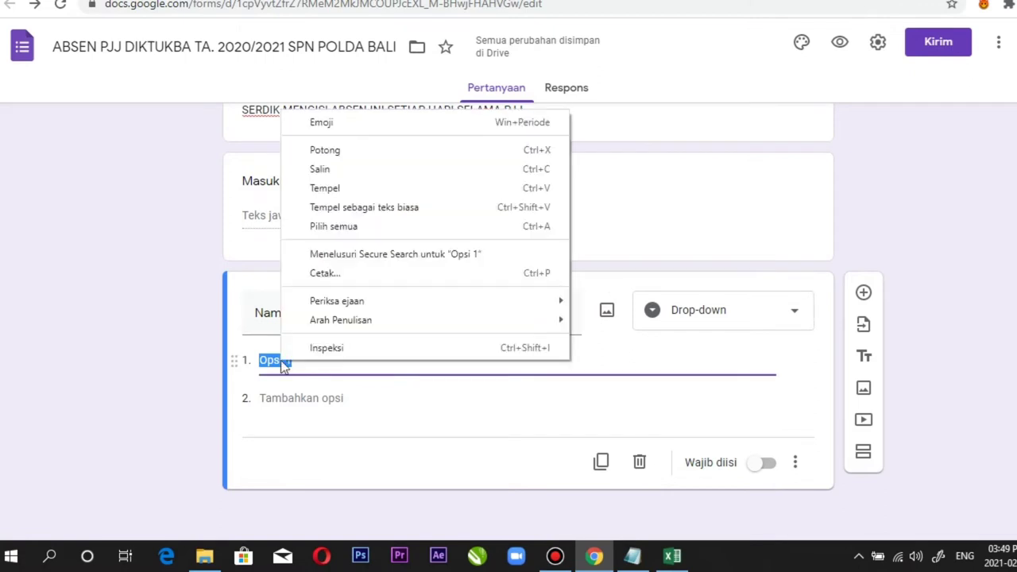
click(334, 189)
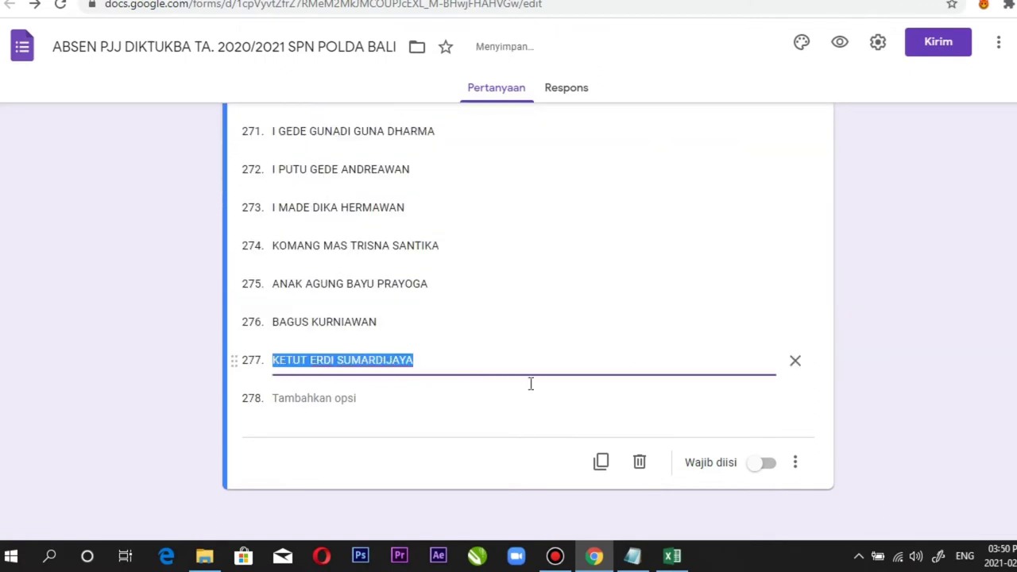
- Remove the surplus option added after the last student name and make the "Nama siswa" question required
click(455, 398)
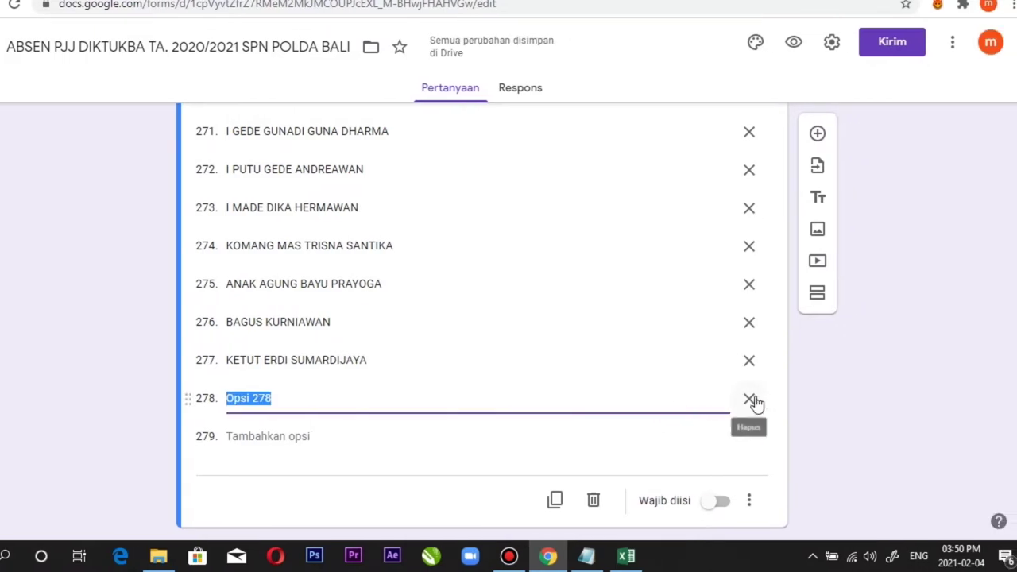
click(763, 401)
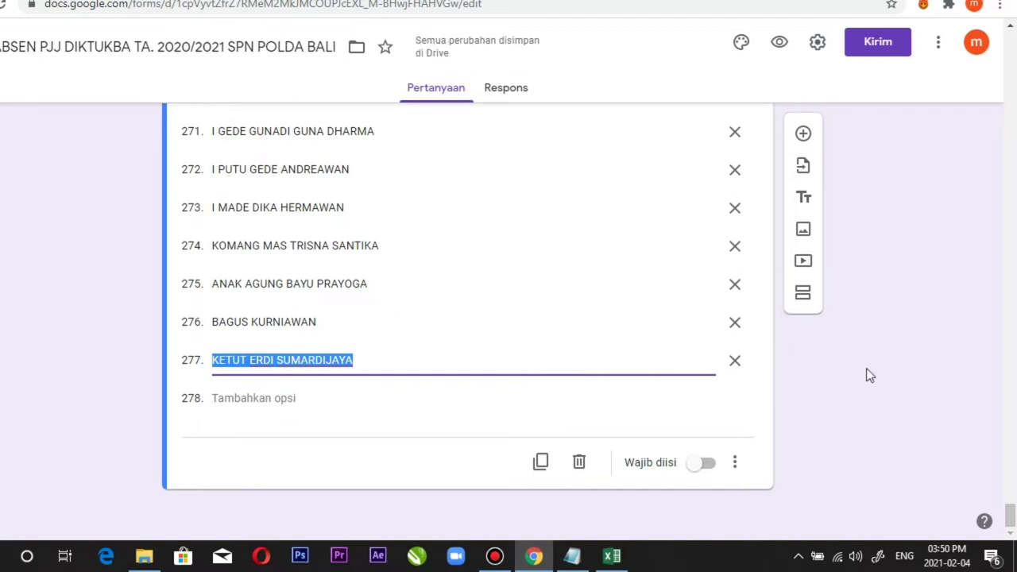
click(703, 464)
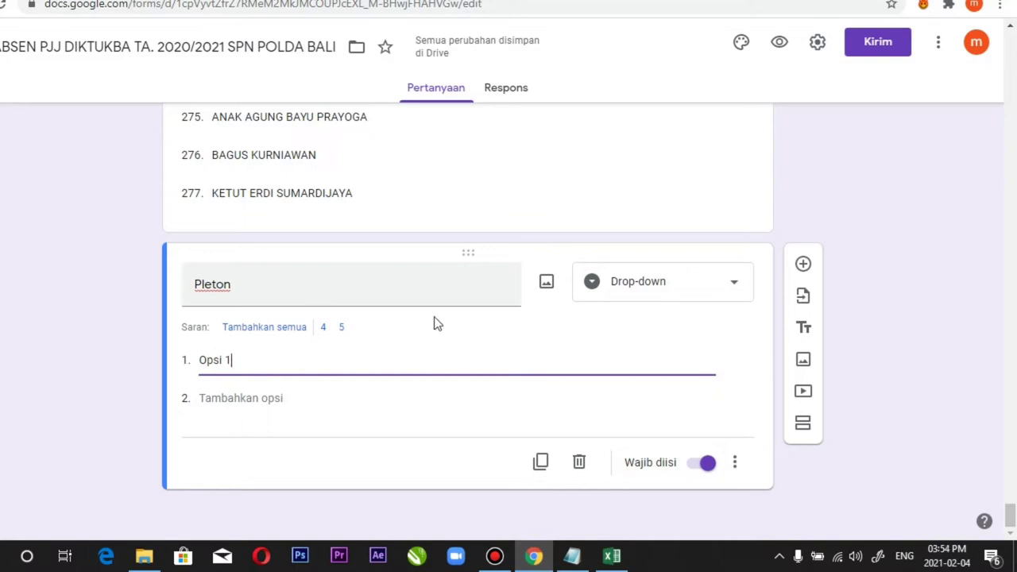
- Set the "Pleton" question to Drop-down, and copy the platoon values 1/A to 2/D in E3:E13 of Sheet1 in Excel
click(741, 291)
click(696, 229)
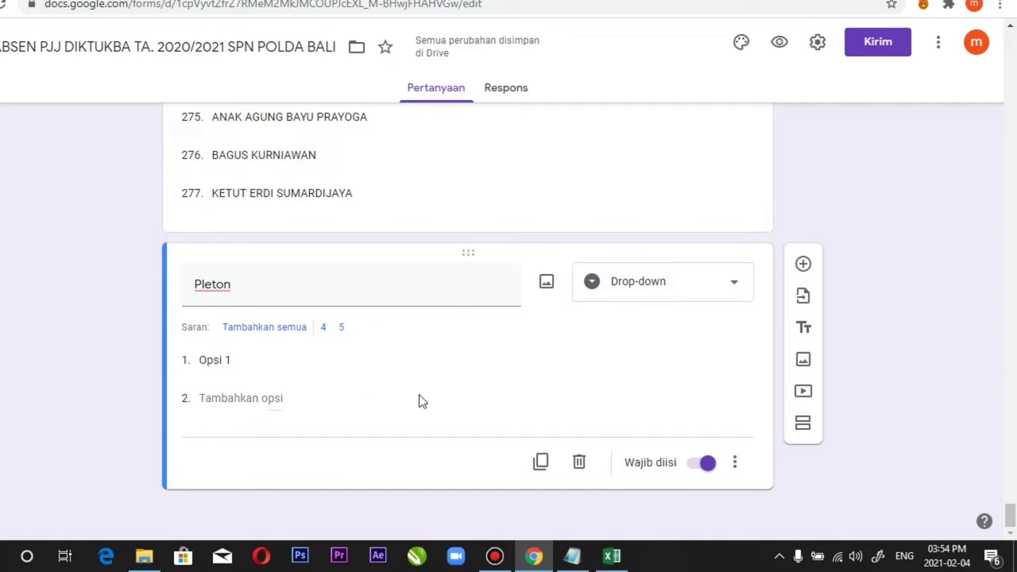
click(611, 556)
click(311, 312)
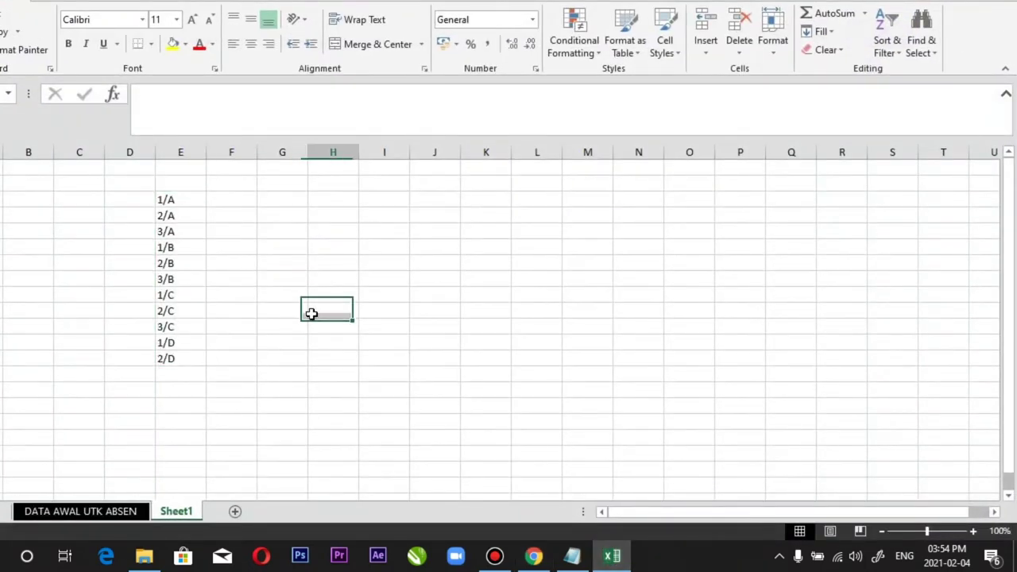
drag(182, 200, 183, 248)
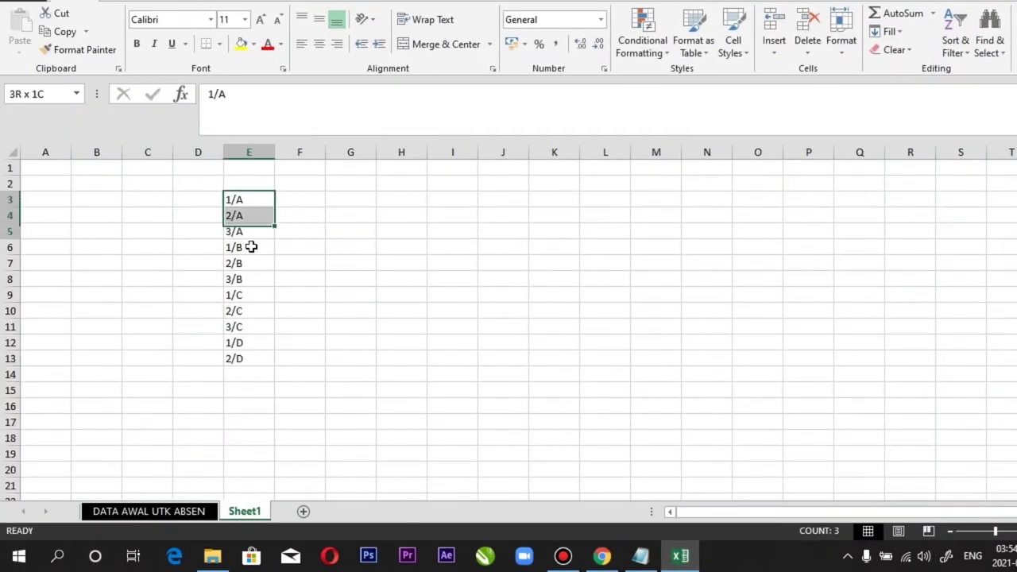
drag(251, 247, 238, 359)
right_click(250, 284)
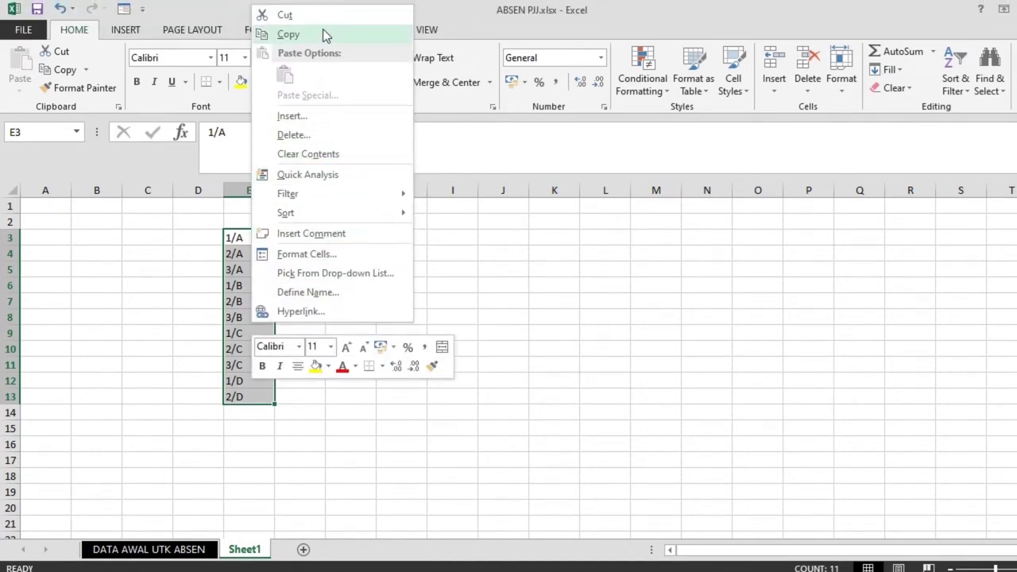
click(322, 0)
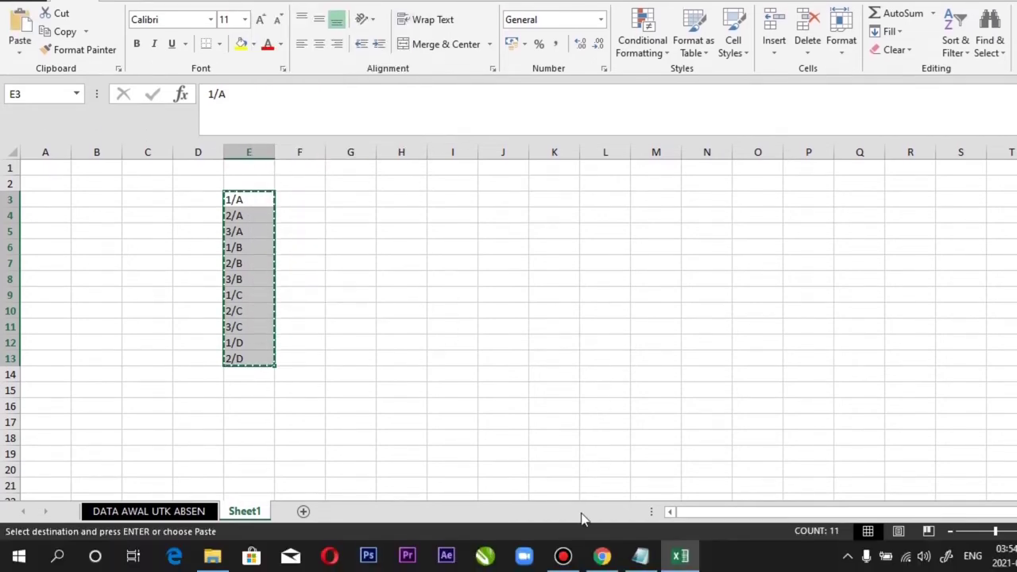
- Return to the form in Chrome and paste the platoon list over Opsi 1 as the "Pleton" question's options
click(601, 556)
right_click(288, 358)
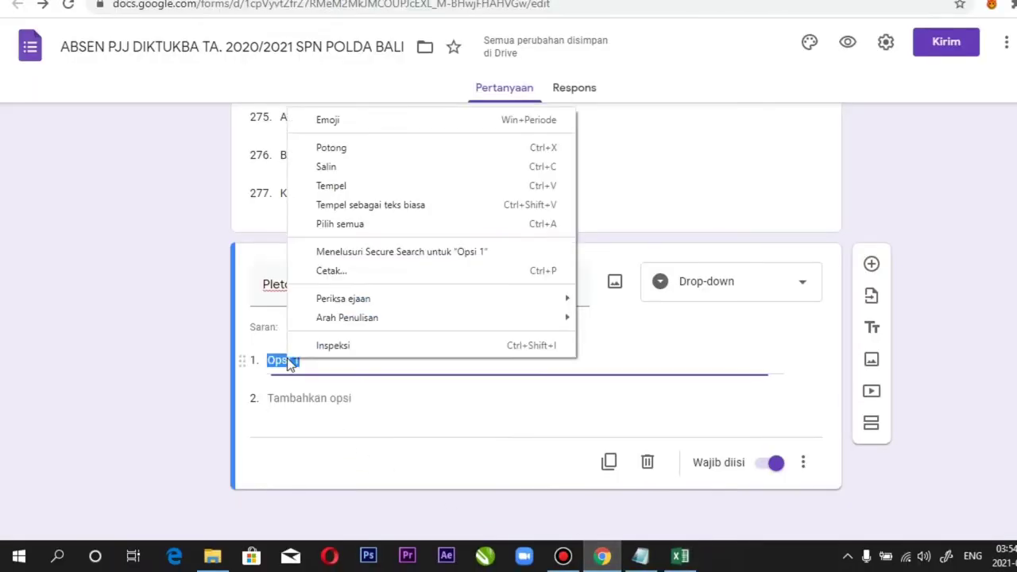
click(344, 186)
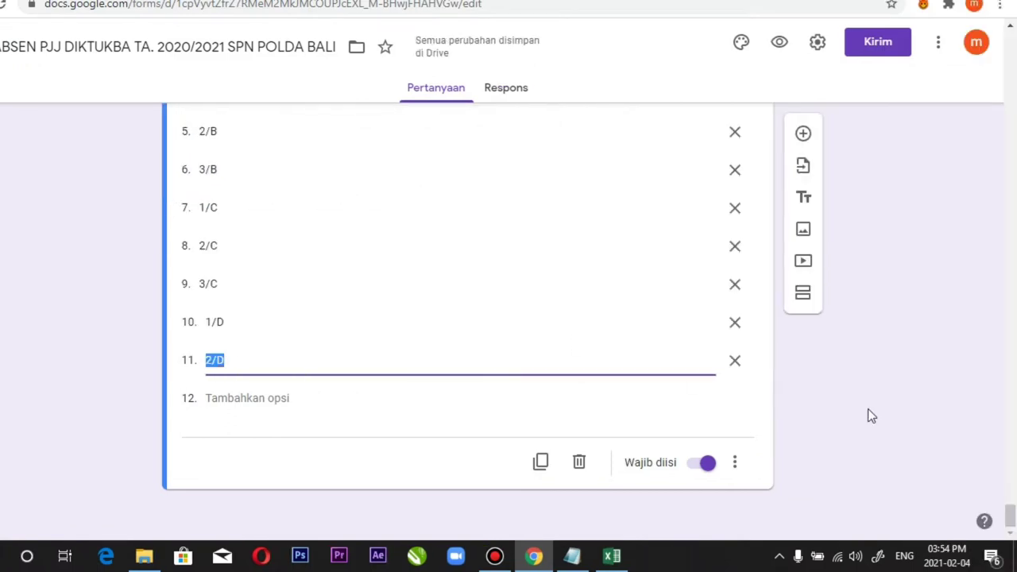
- Add a question titled "Unit pelajaran" below the "Pleton" question and make it a Drop-down
scroll(879, 410, up, 2)
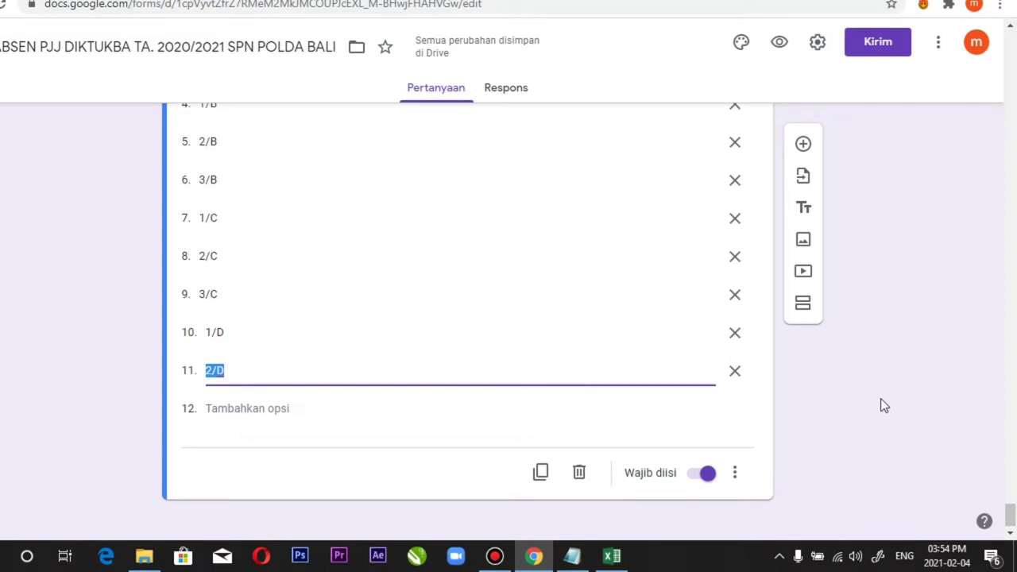
click(804, 135)
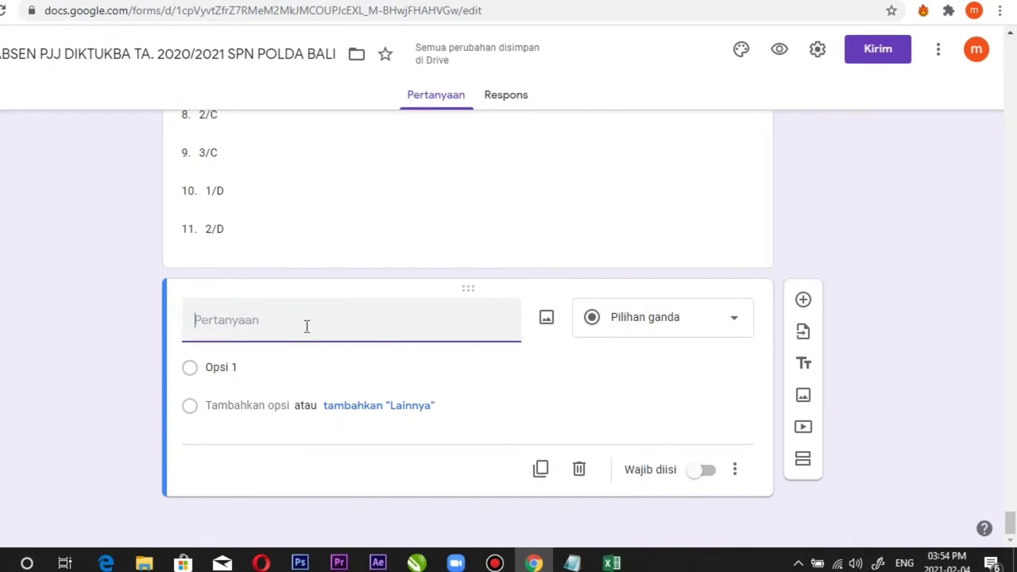
text(Unit pe)
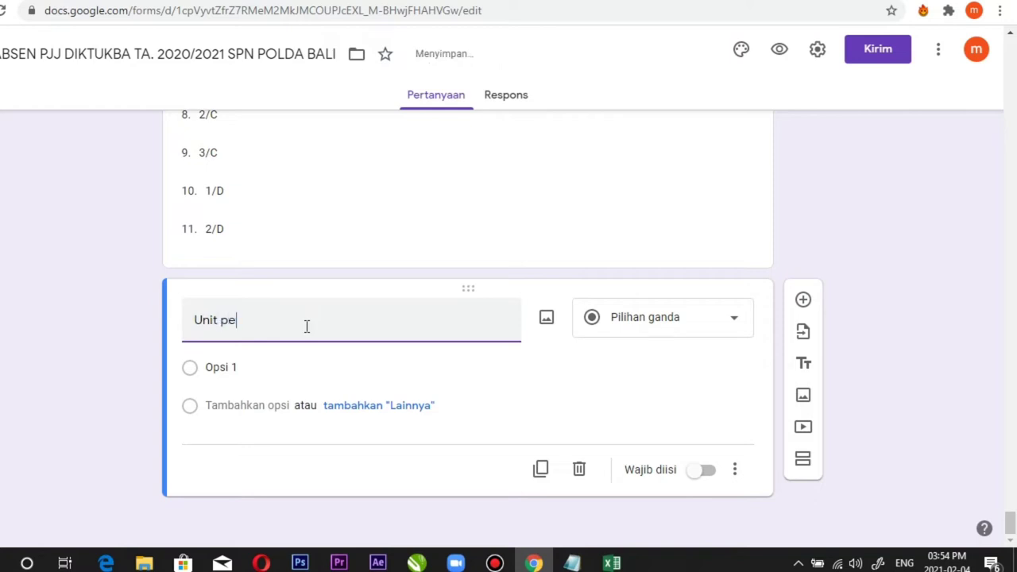
text(la)
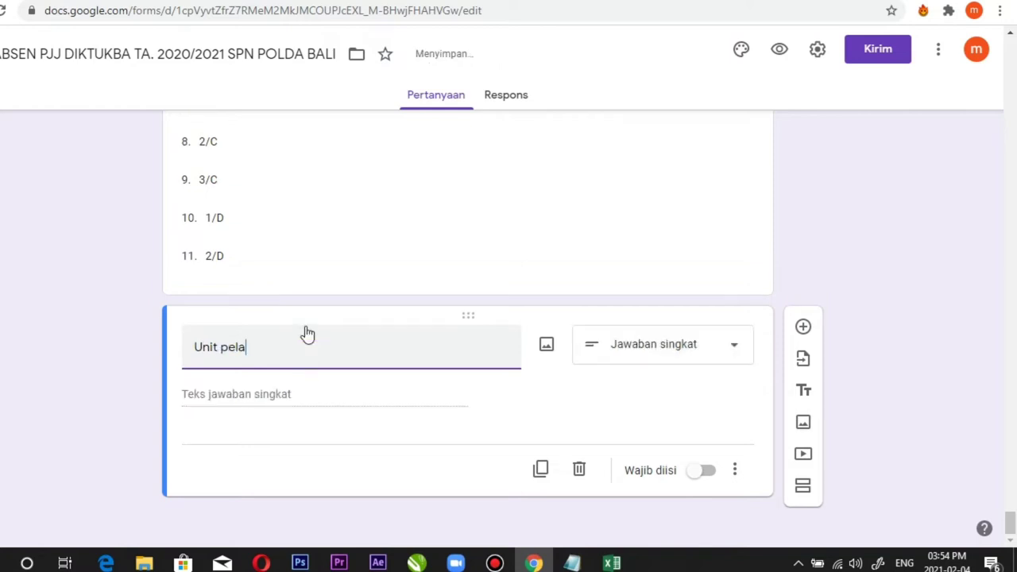
text(jaran)
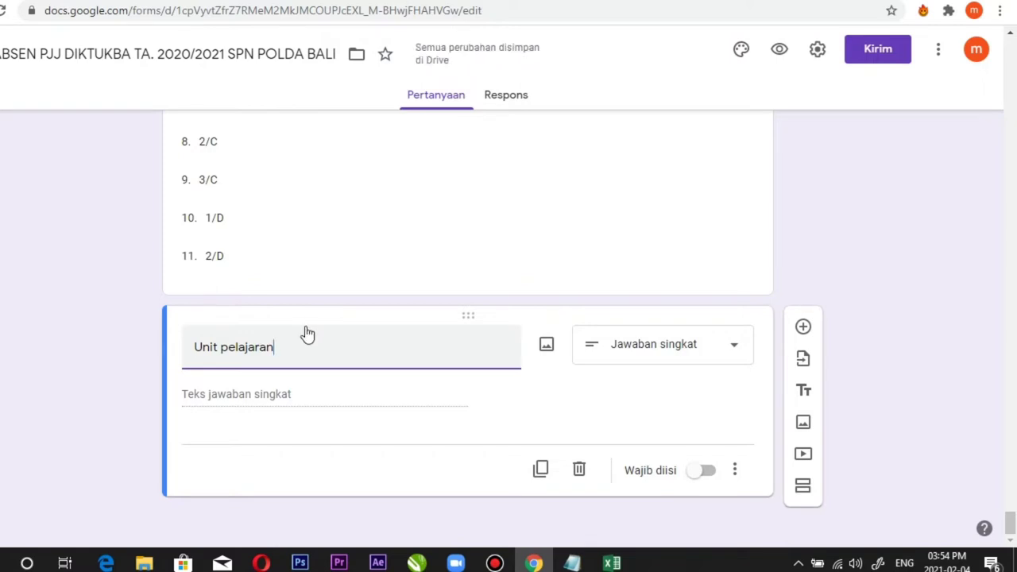
click(735, 348)
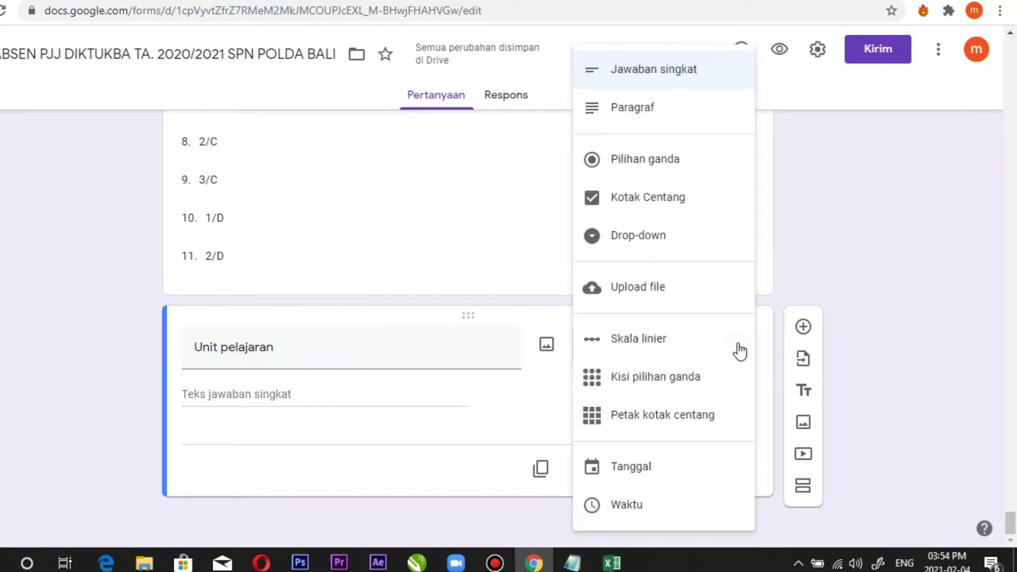
click(663, 245)
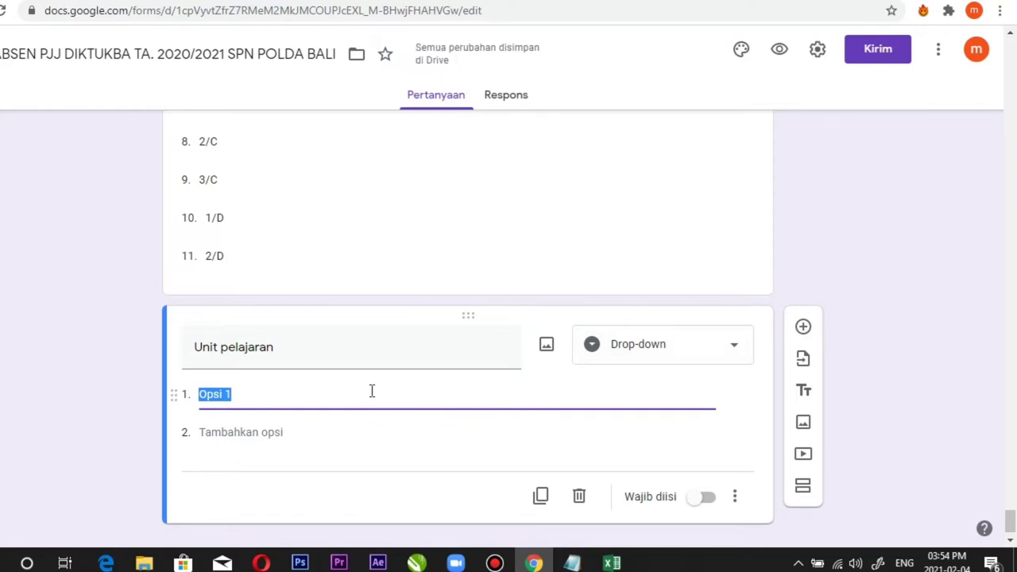
- Enter Unit 1, Unit 2 and Unit 3 as the options of "Unit pelajaran" and make the question required
text(Unit )
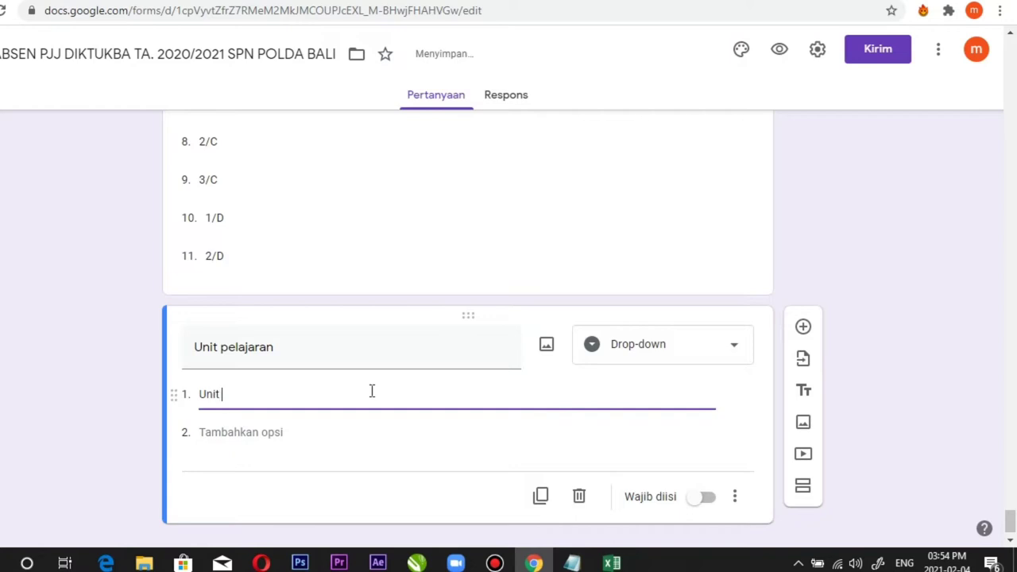
text(1)
click(230, 432)
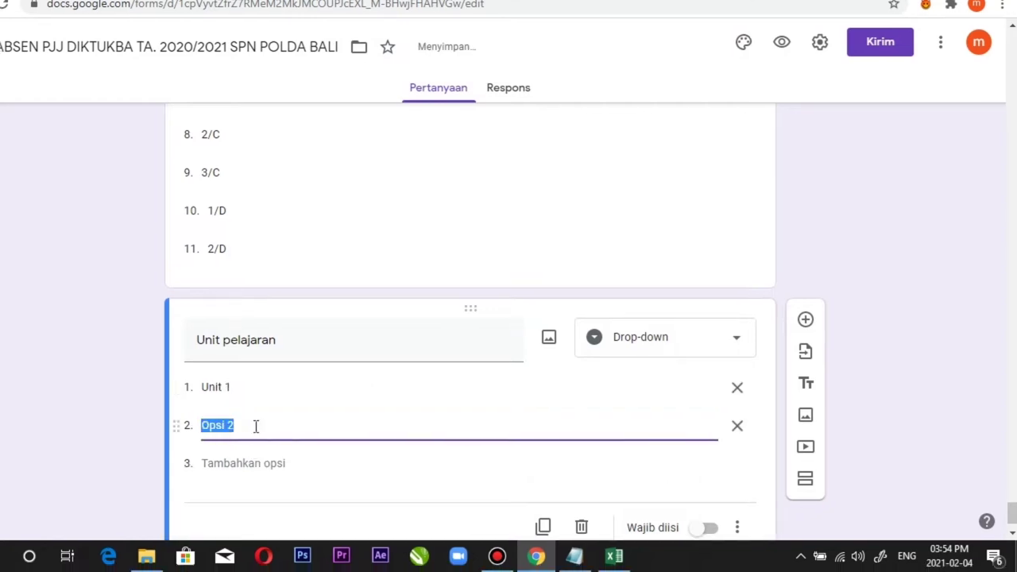
text(Unit 2)
click(223, 464)
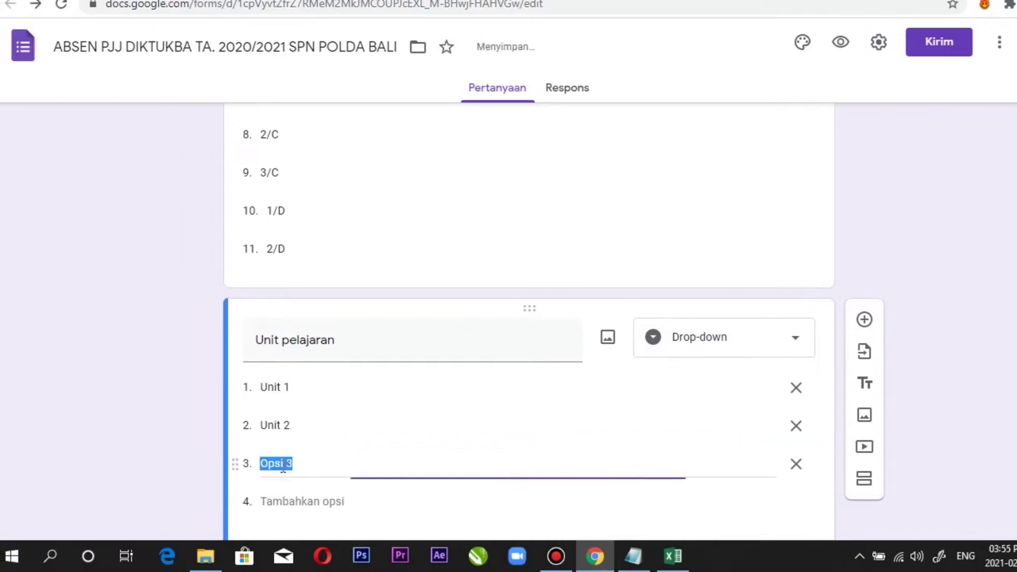
text(Uni)
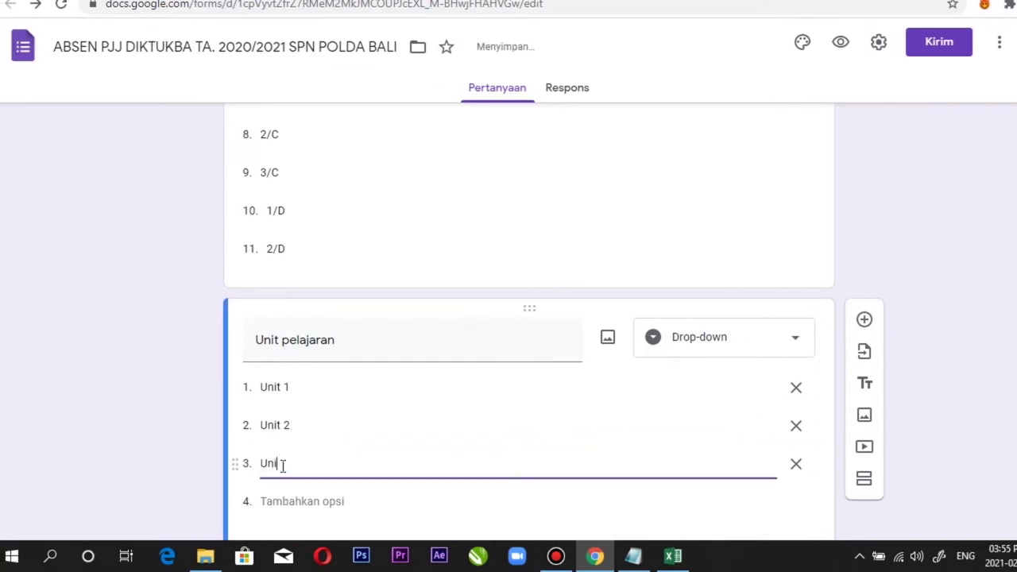
text(t 3)
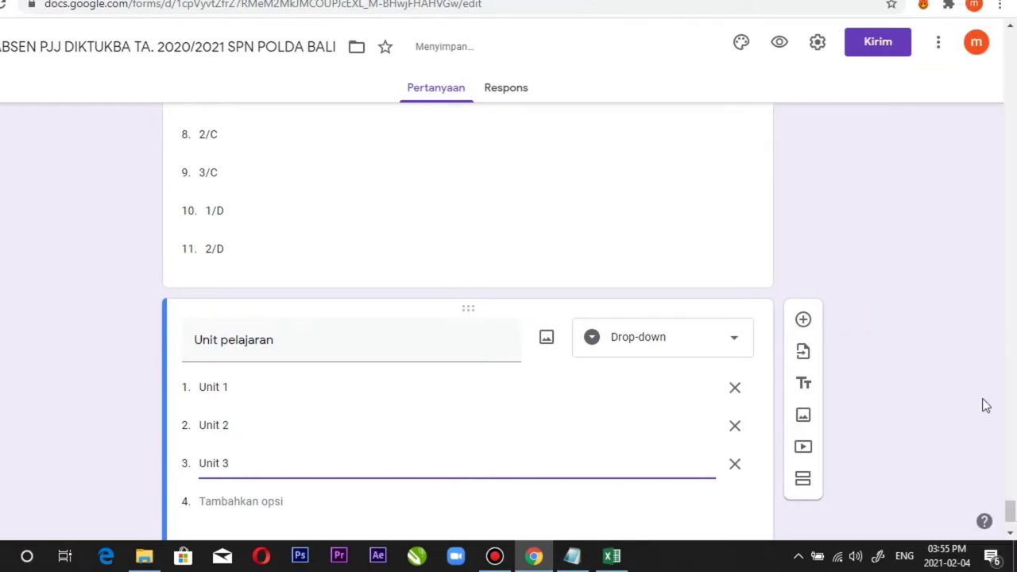
scroll(818, 461, down, 2)
click(704, 465)
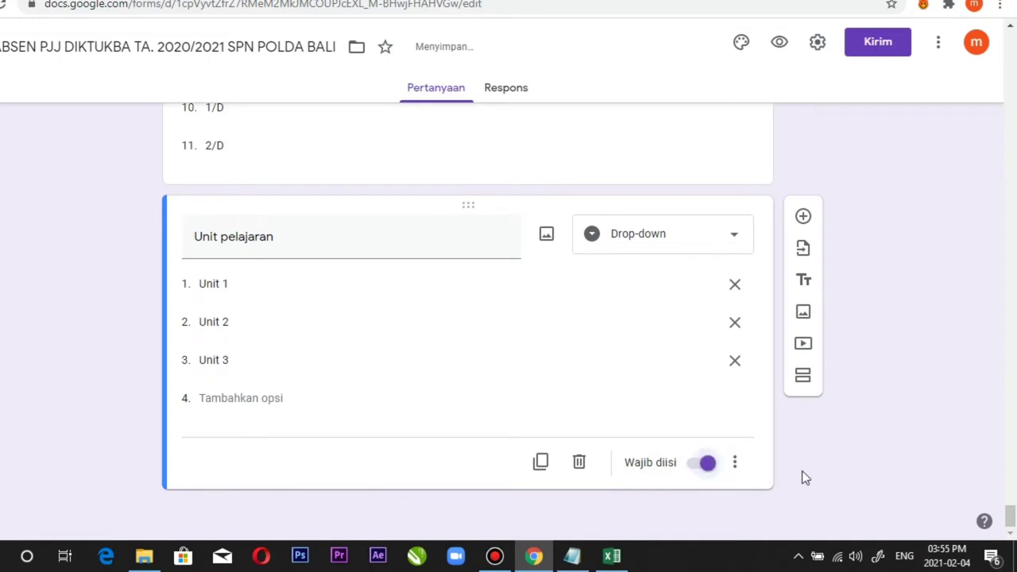
- Add a new question titled "Kehadiran" below the "Unit pelajaran" question
scroll(887, 420, up, 3)
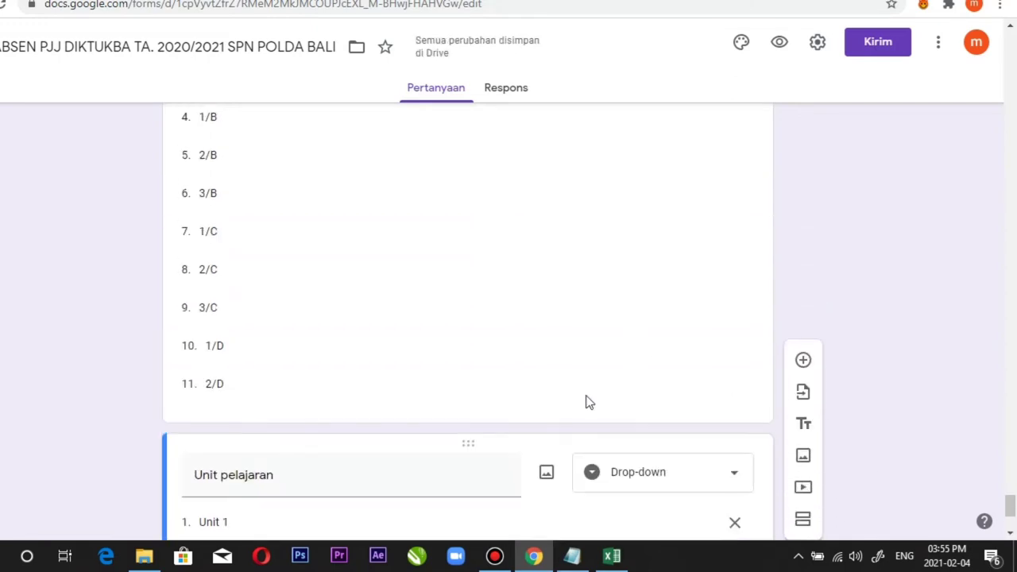
click(628, 407)
scroll(868, 440, down, 3)
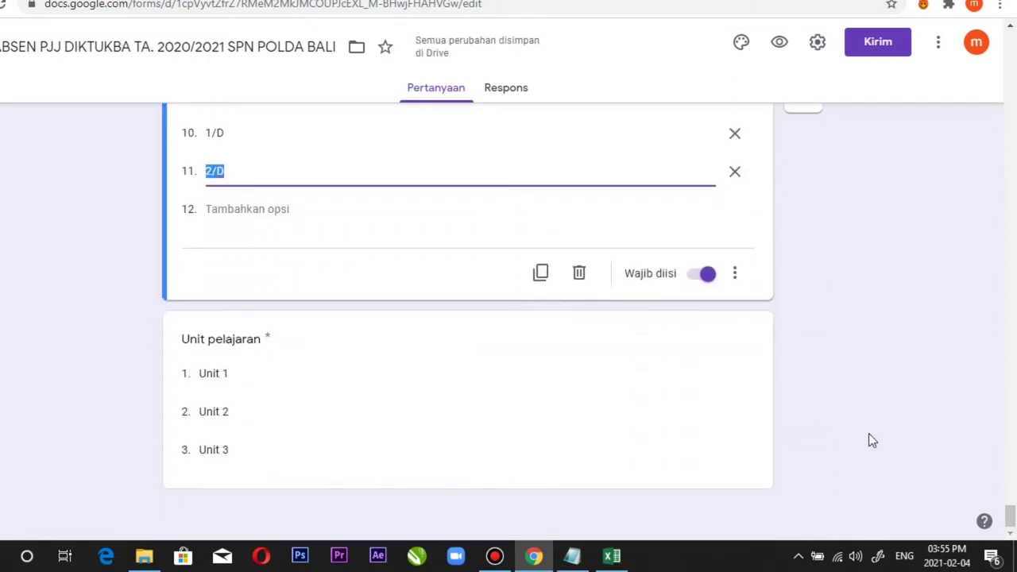
click(634, 454)
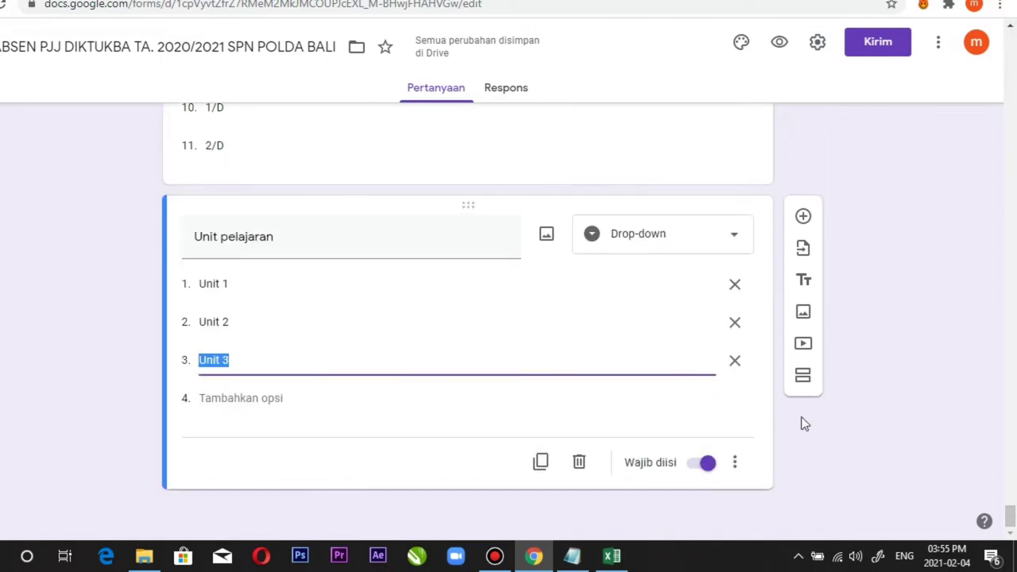
click(804, 219)
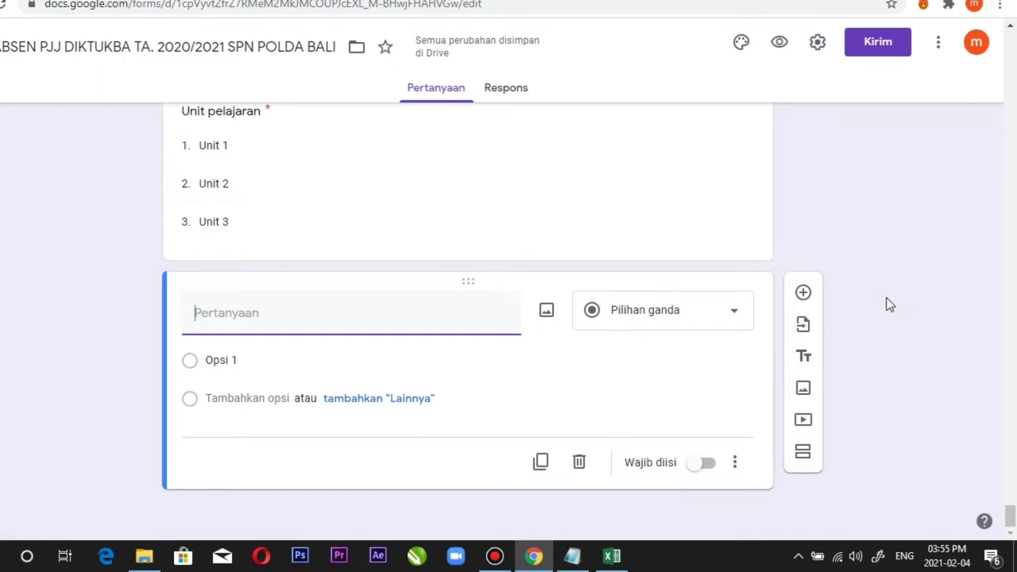
text(K)
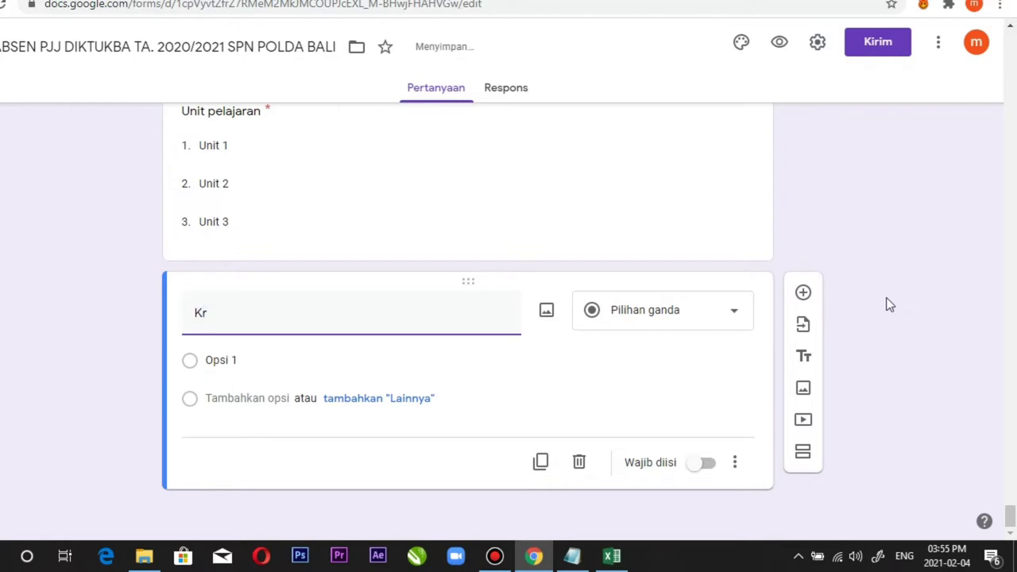
text(ehadiran)
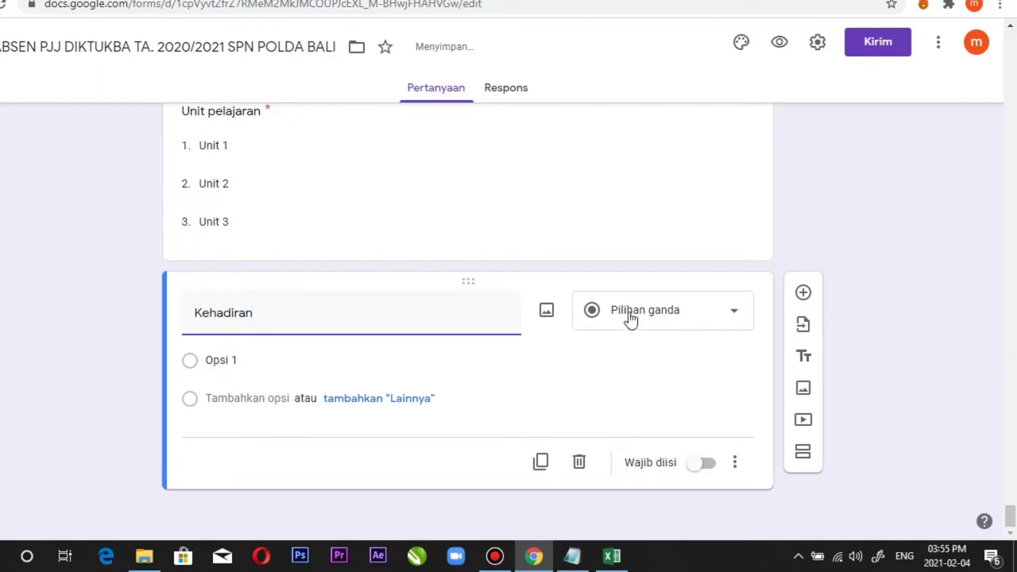
- Name the first option of the "Kehadiran" question "Hadir" and make the question required
click(233, 362)
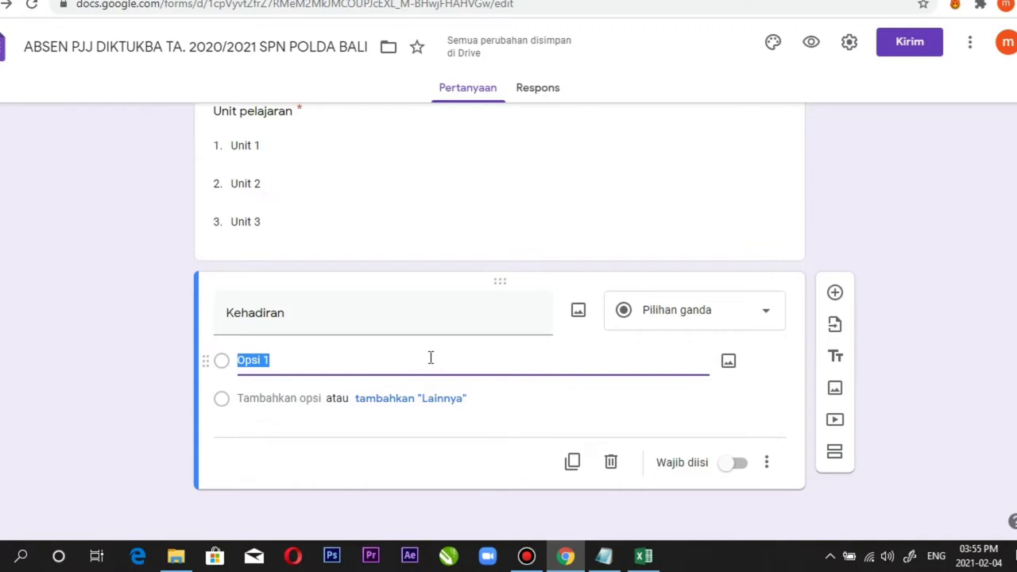
text(Hadir)
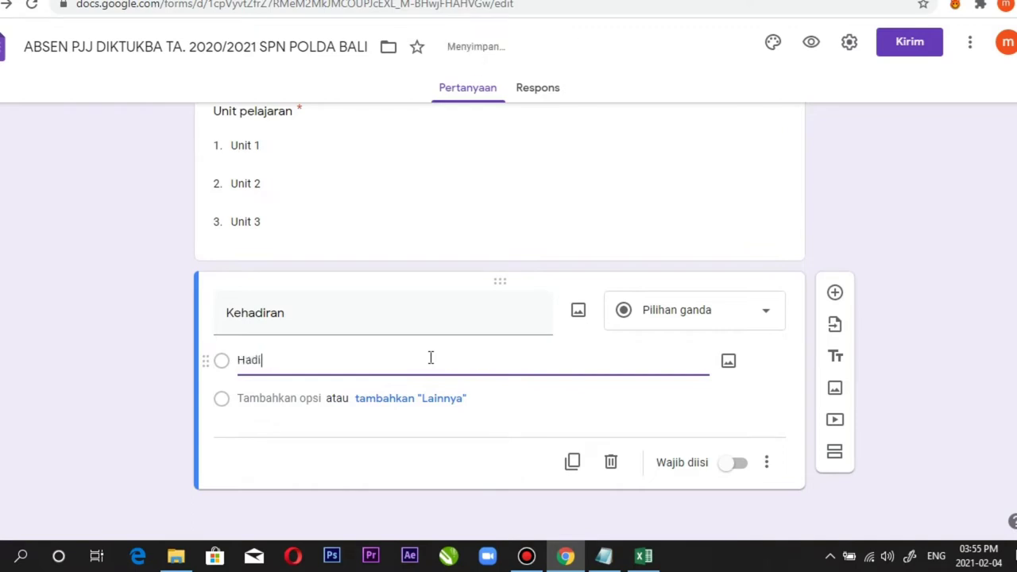
click(733, 471)
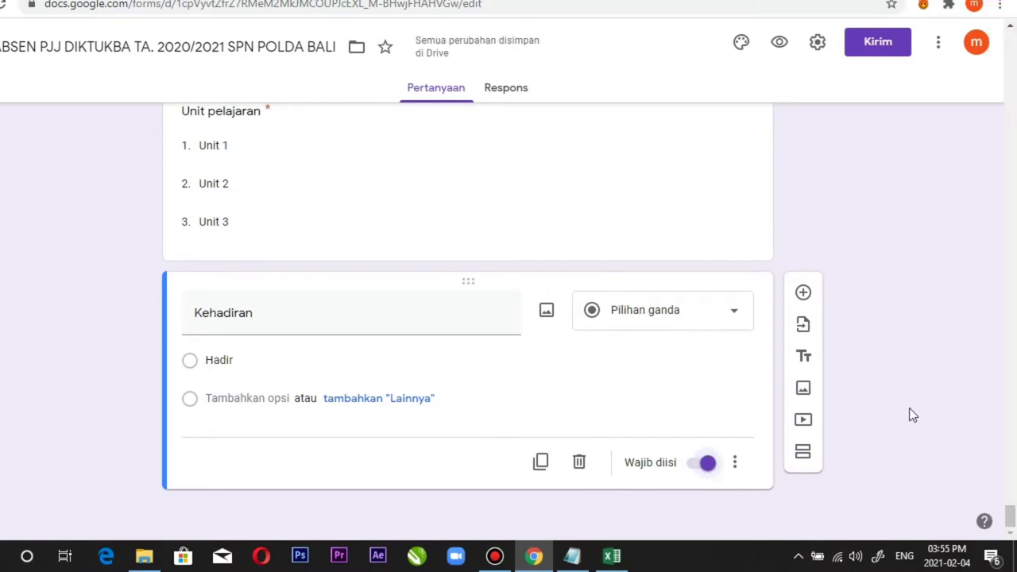
- Review all the form's questions and their options, from the title and NOSIS question down to "Kehadiran"
scroll(912, 415, up, 20)
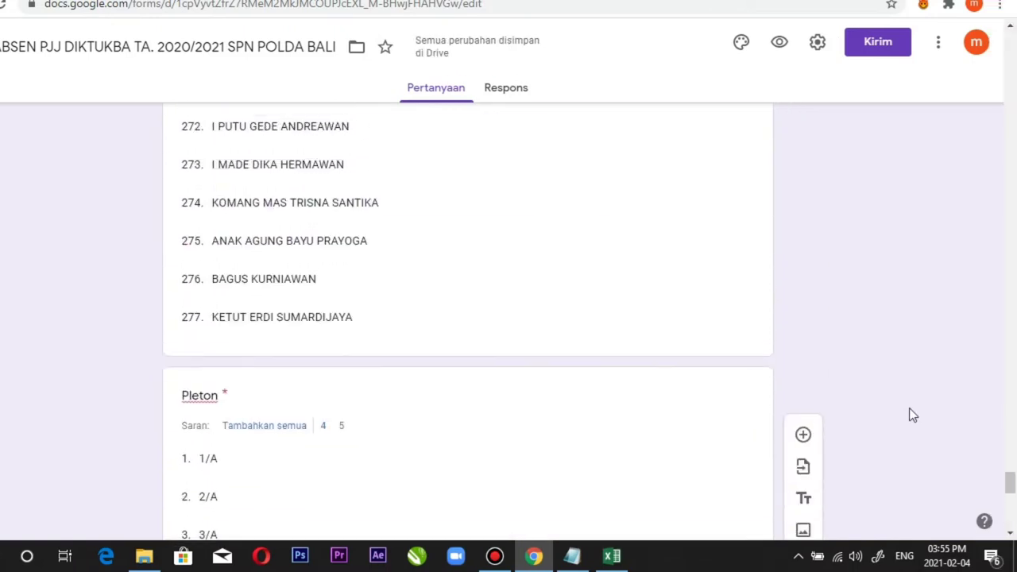
scroll(951, 397, up, 7)
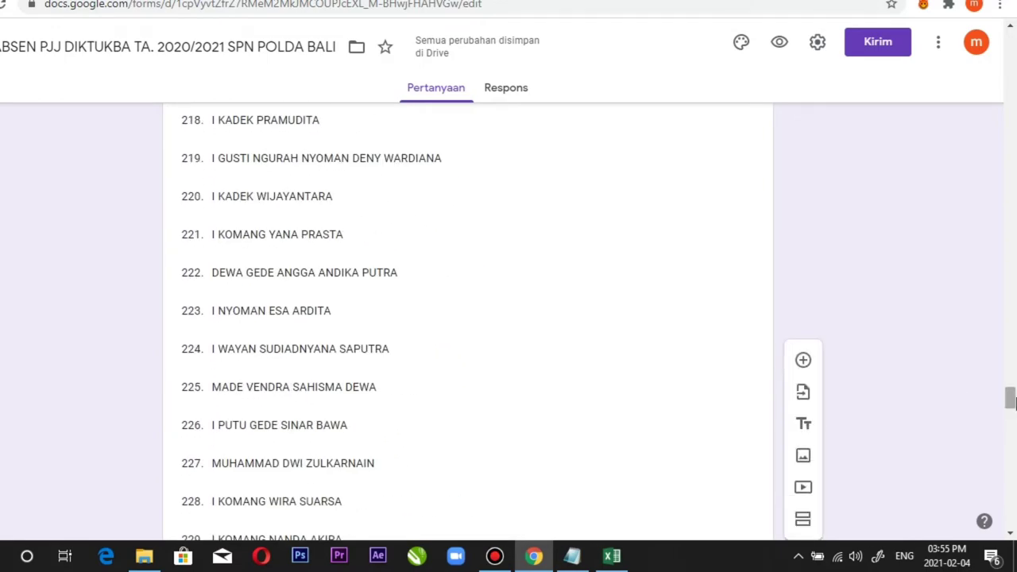
drag(1009, 397, 1011, 51)
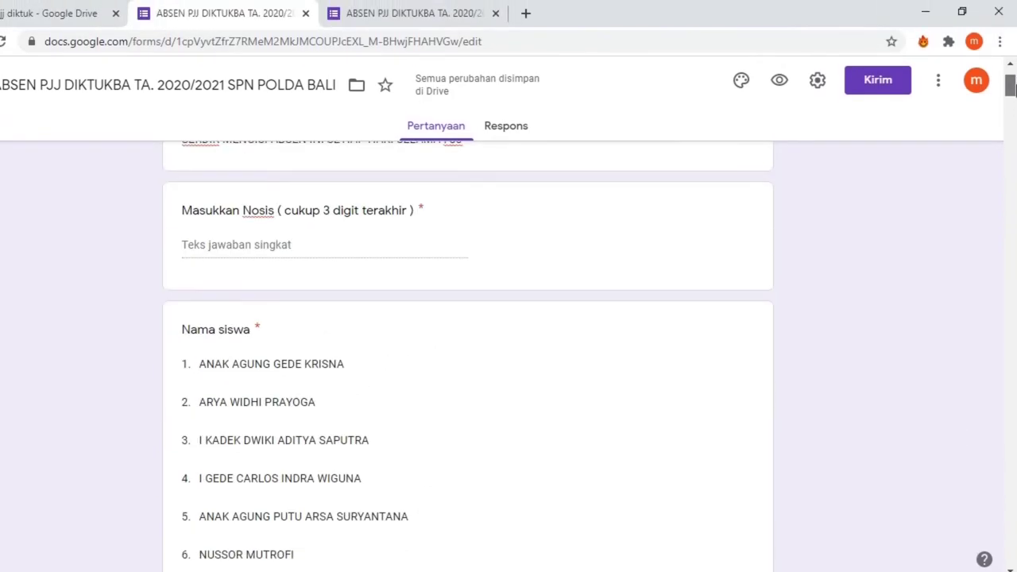
drag(1011, 87, 1010, 77)
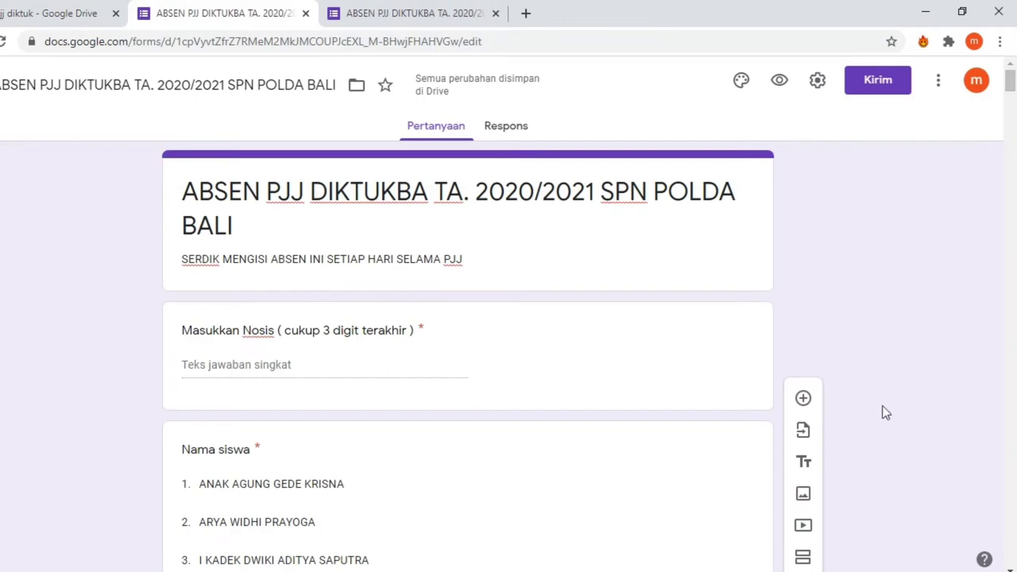
scroll(895, 396, down, 3)
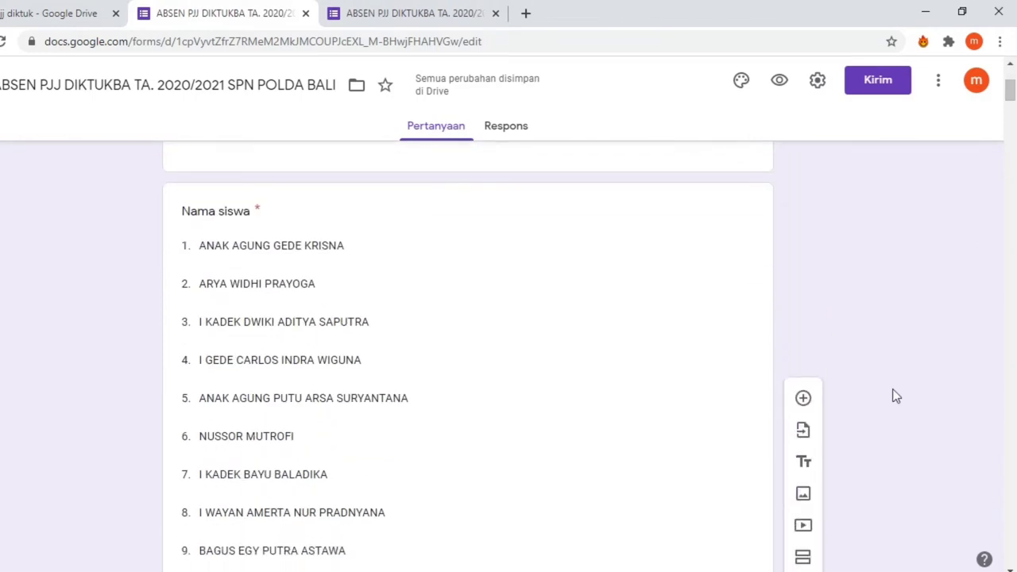
scroll(895, 396, down, 16)
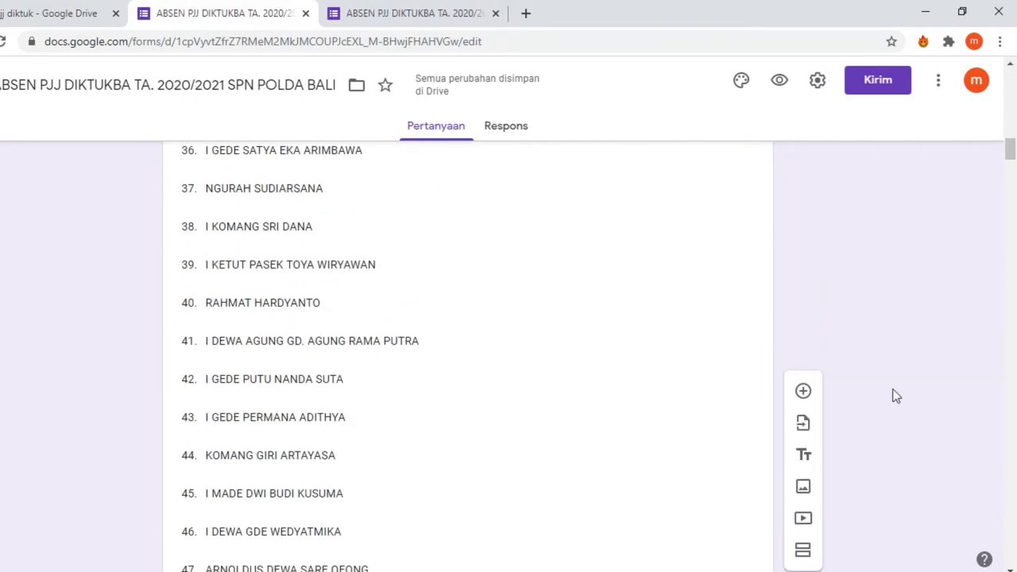
scroll(895, 395, down, 20)
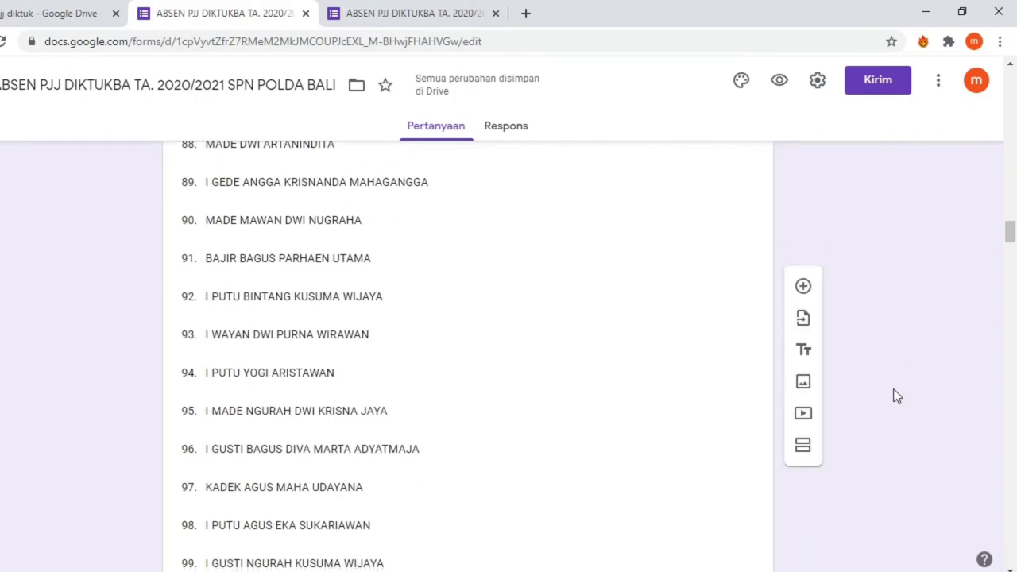
scroll(895, 395, down, 10)
drag(1010, 256, 1010, 491)
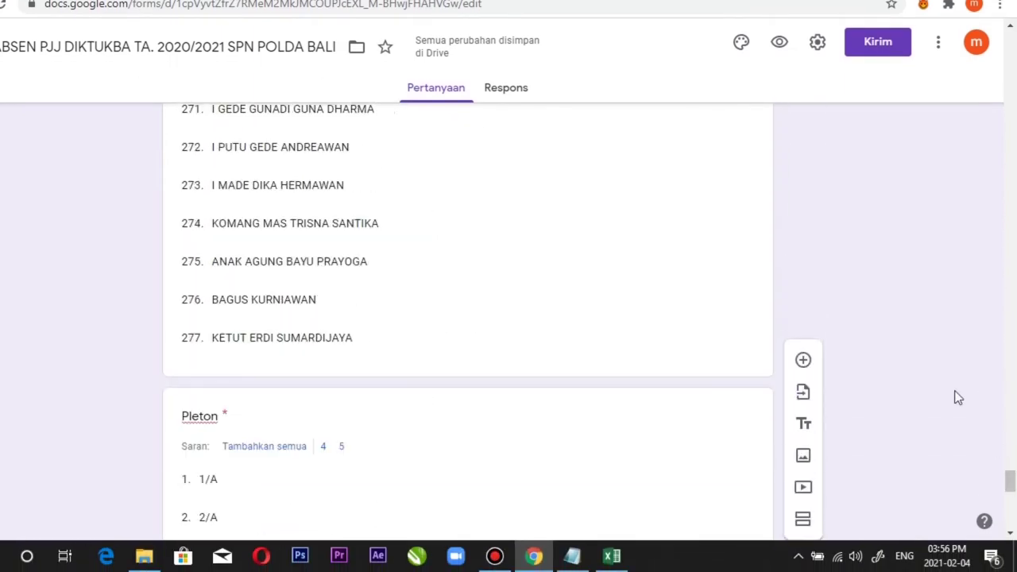
scroll(957, 397, down, 7)
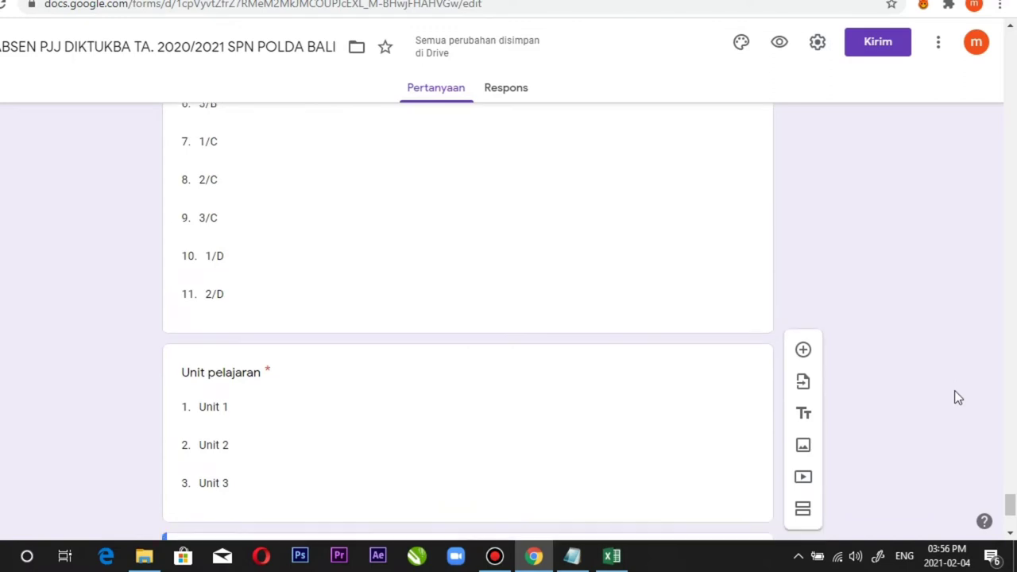
scroll(958, 397, down, 3)
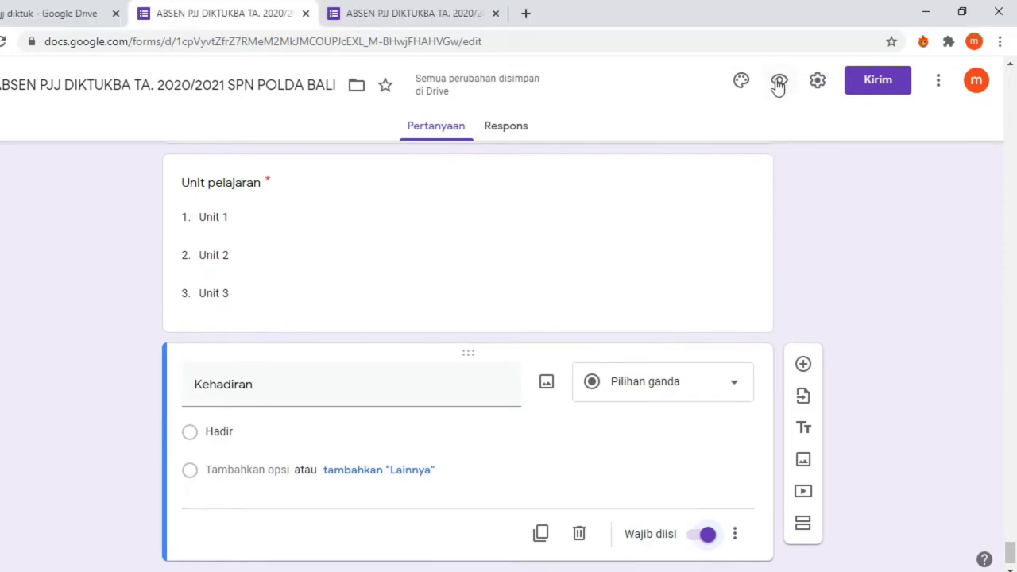
- Preview the form, enter a three-digit NOSIS as a test answer and choose the first student under "Nama siswa"
click(777, 83)
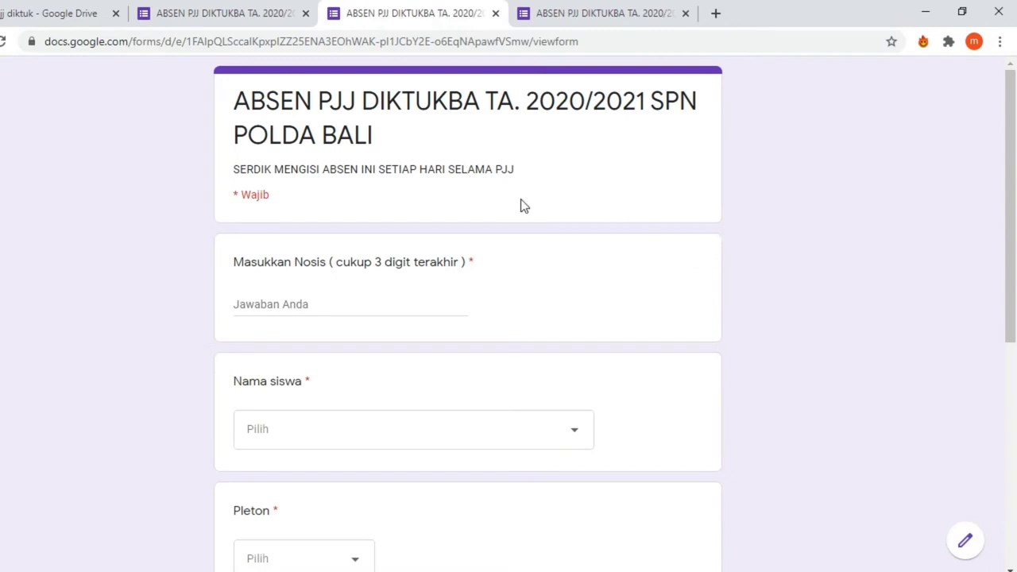
click(310, 302)
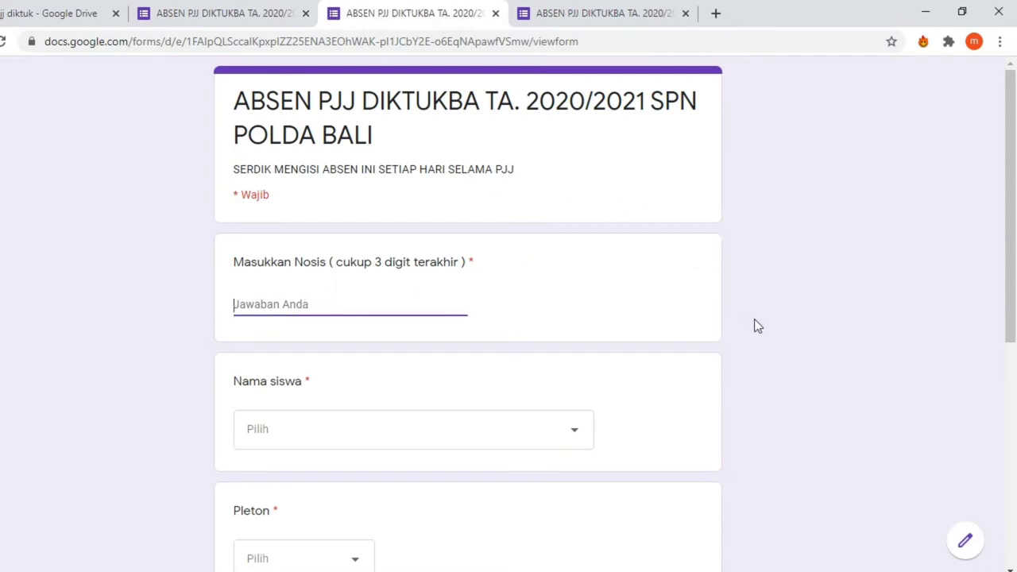
text(001)
scroll(795, 375, down, 2)
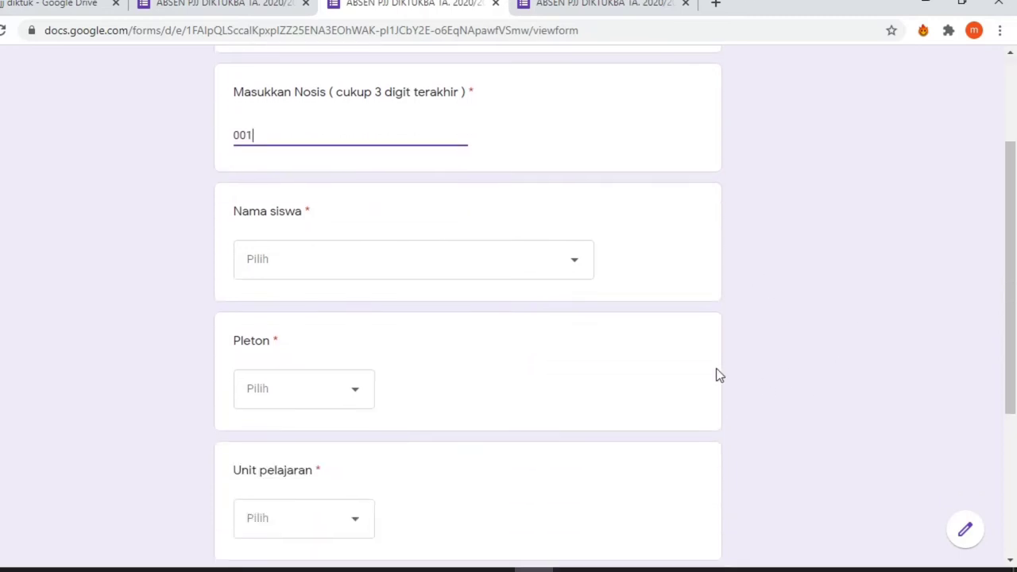
click(580, 265)
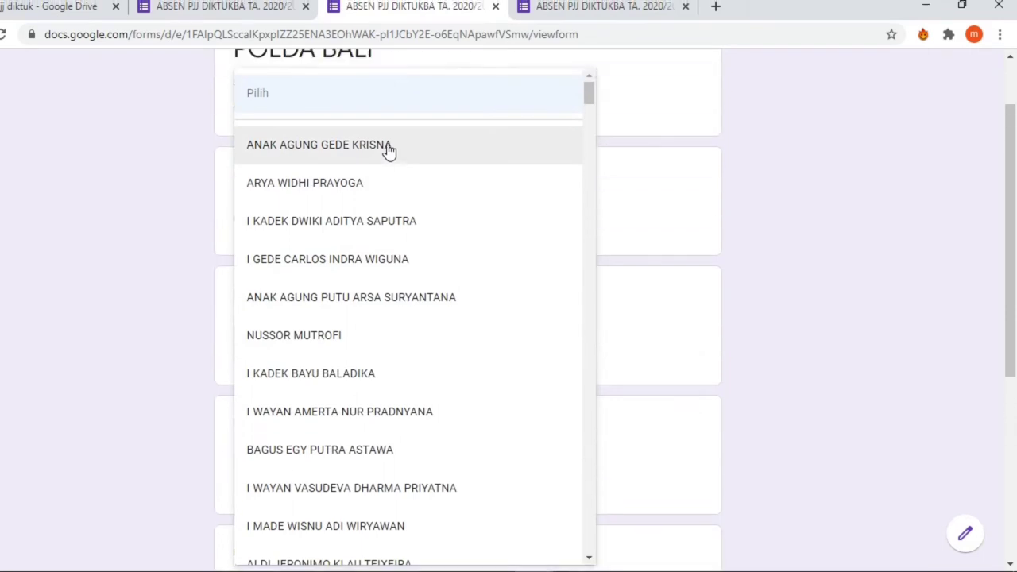
click(389, 147)
scroll(715, 342, down, 3)
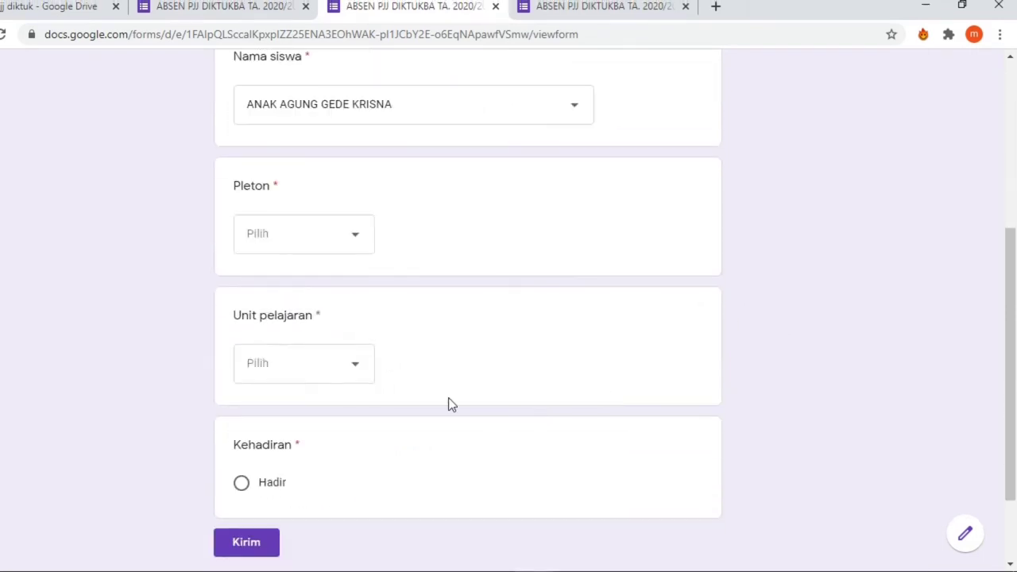
- Answer "Pleton" with 1/A, "Unit pelajaran" with Unit 1 and "Kehadiran" with Hadir, and submit the test response
click(358, 250)
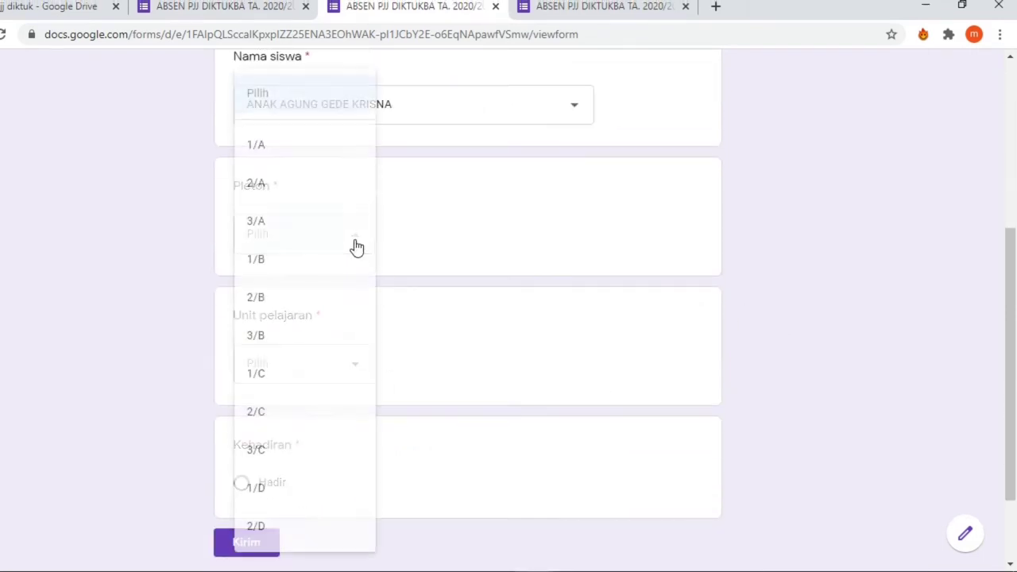
click(295, 157)
scroll(819, 354, down, 2)
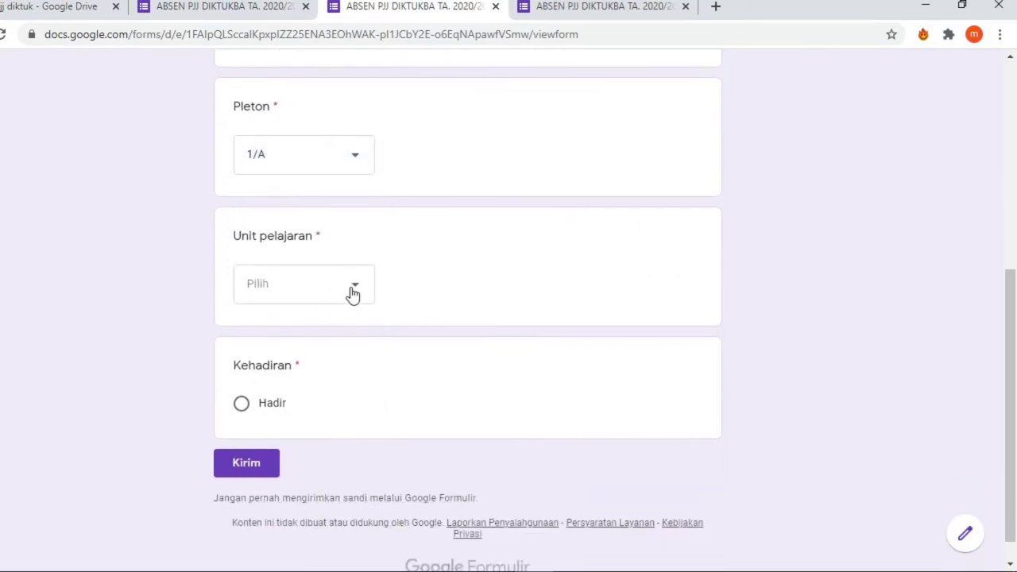
click(353, 293)
click(290, 340)
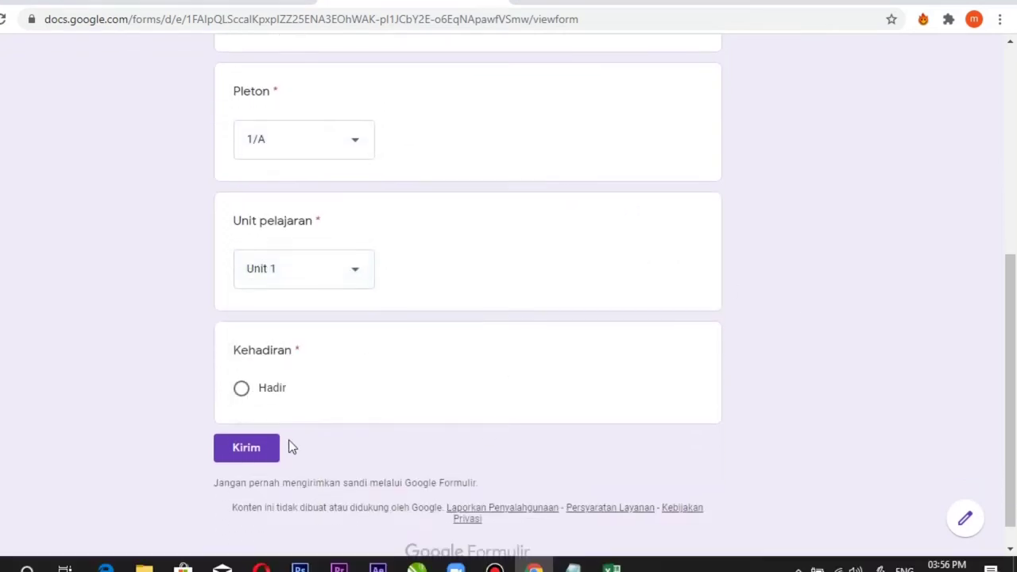
click(257, 377)
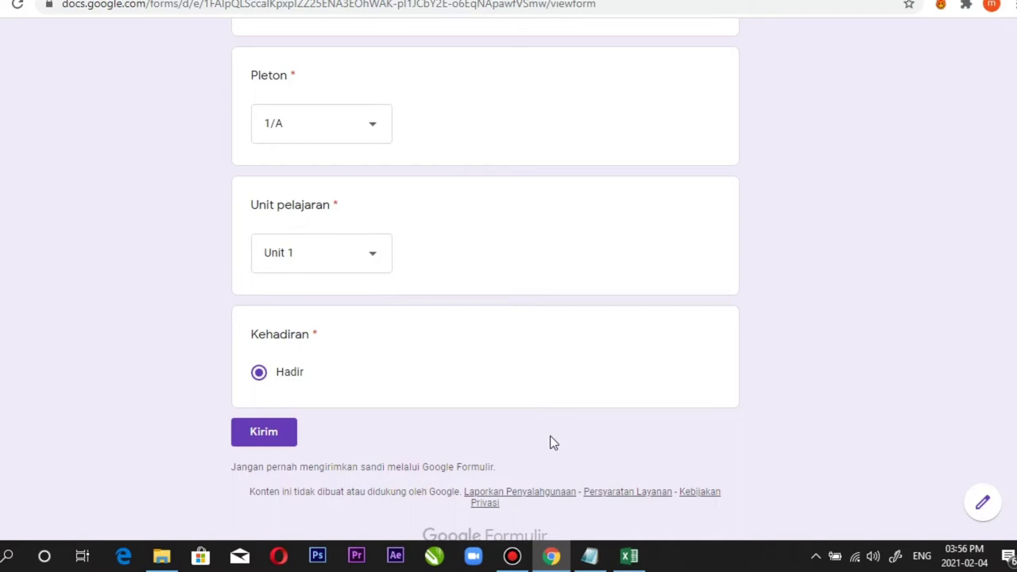
click(280, 437)
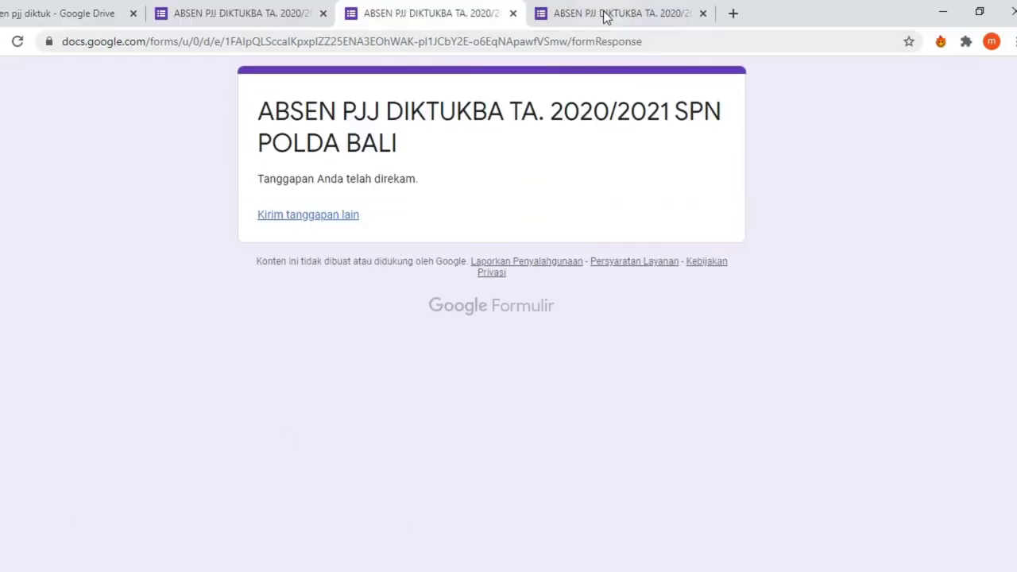
- Close the extra form preview and return to the form's editing page
click(603, 16)
click(703, 13)
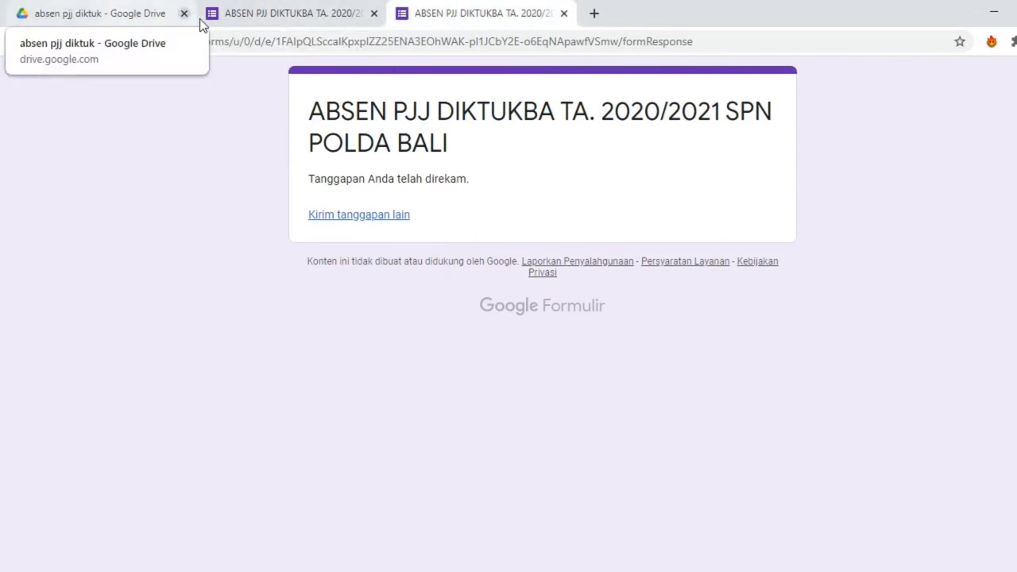
click(263, 19)
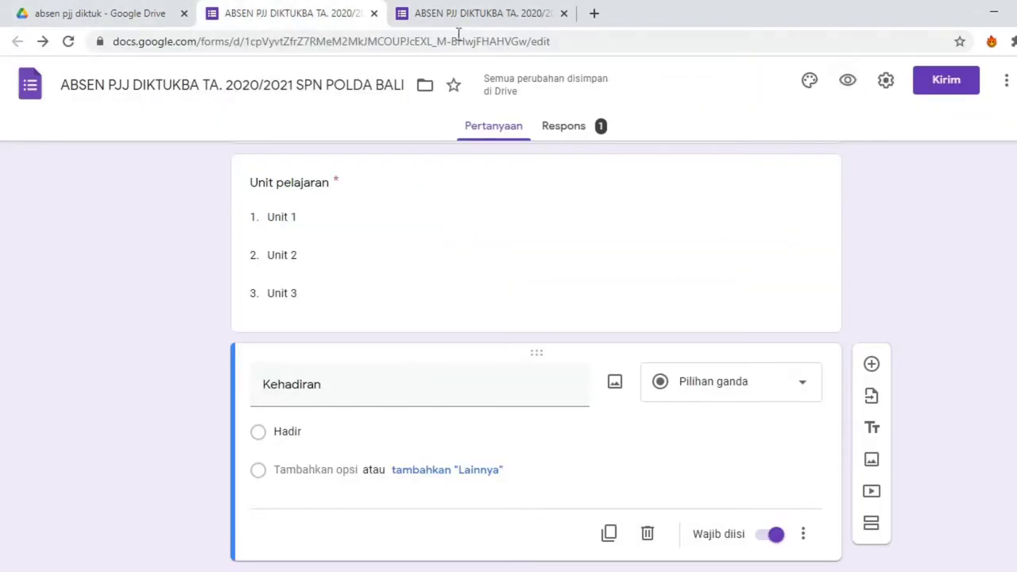
click(484, 13)
click(302, 8)
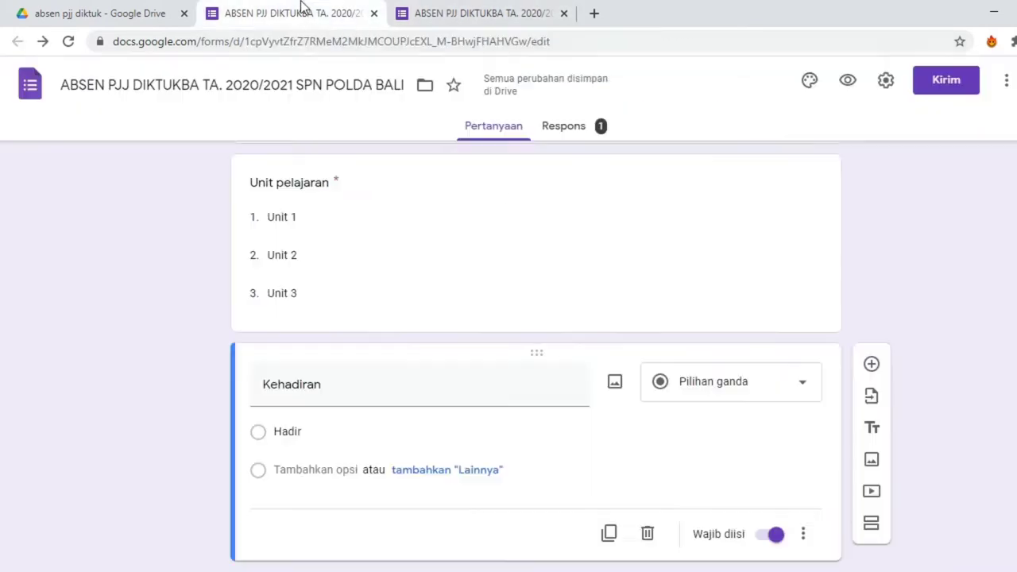
- Open the form's responses and examine the summary of answers for each question
click(570, 132)
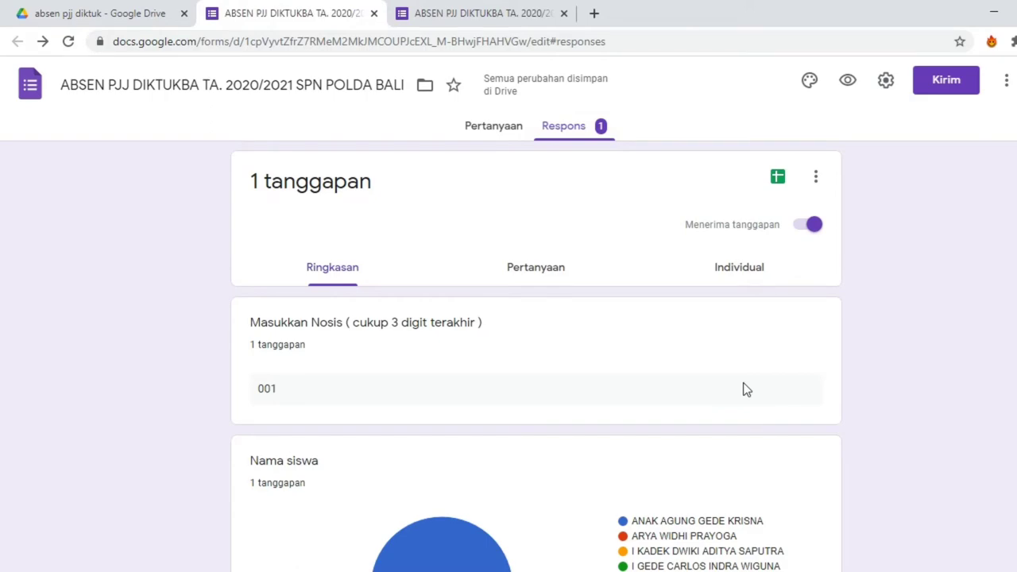
scroll(691, 370, down, 4)
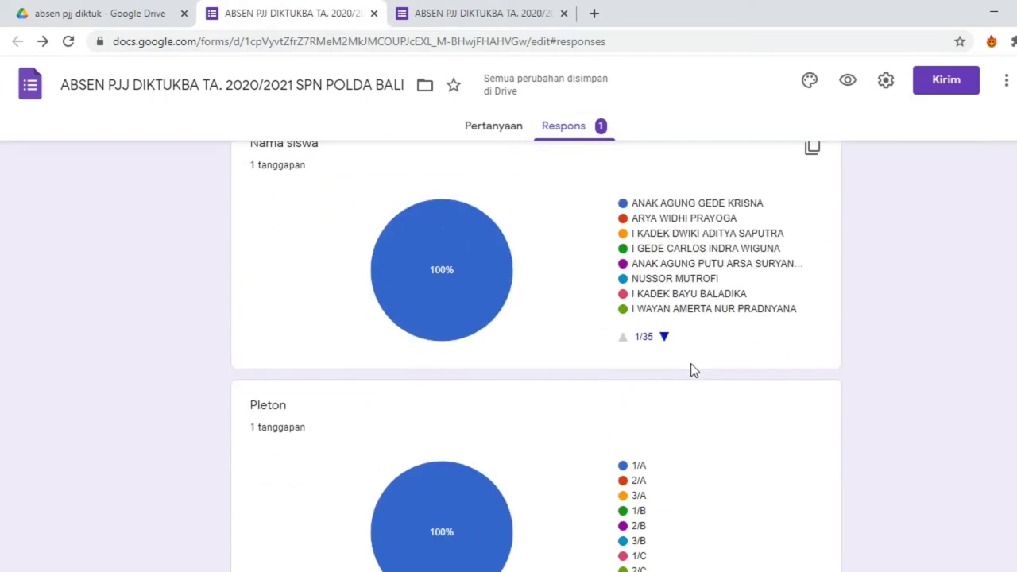
scroll(691, 369, down, 3)
scroll(691, 367, up, 7)
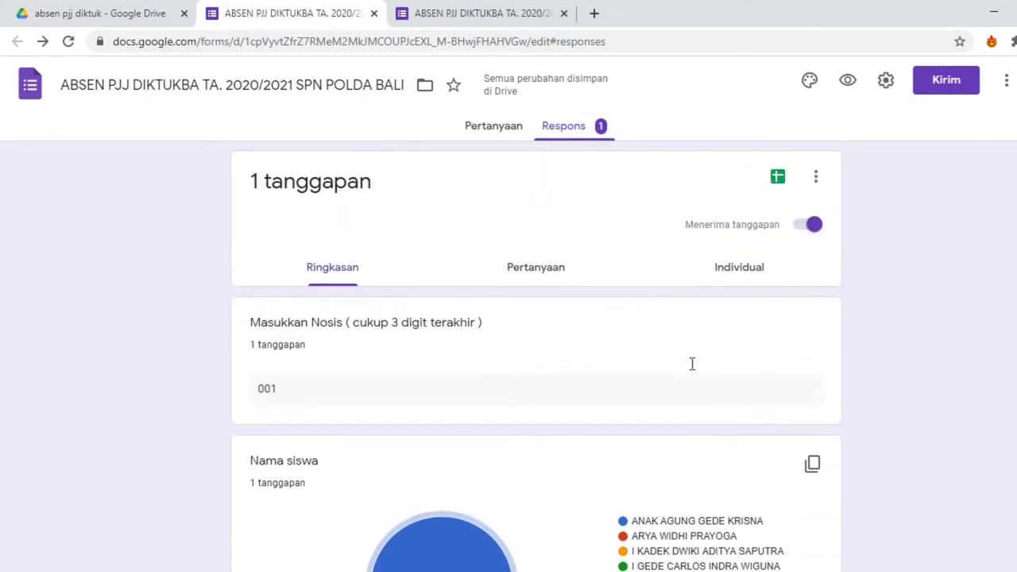
- Delete all of the form's collected test responses and return to its questions
click(815, 177)
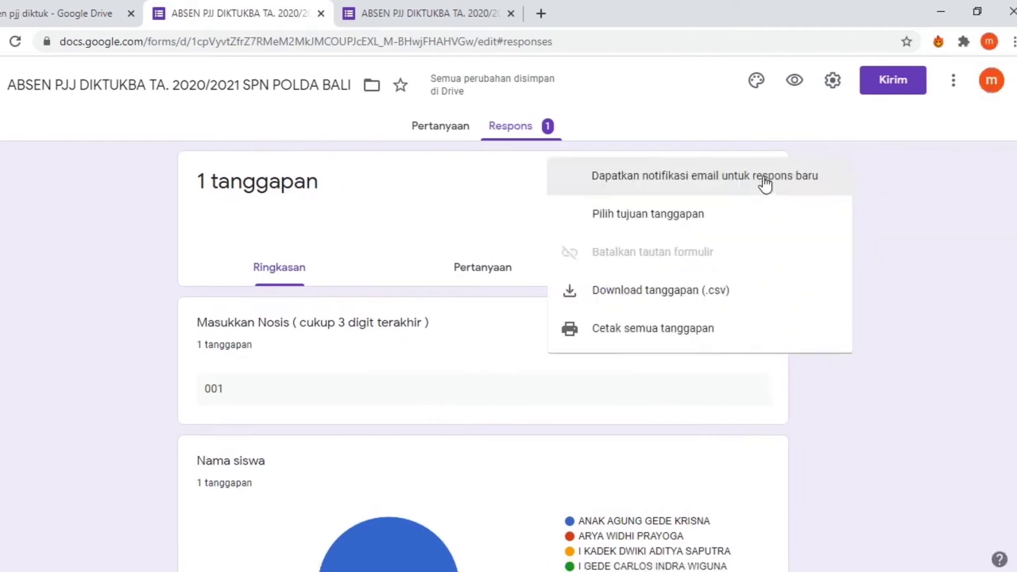
click(627, 386)
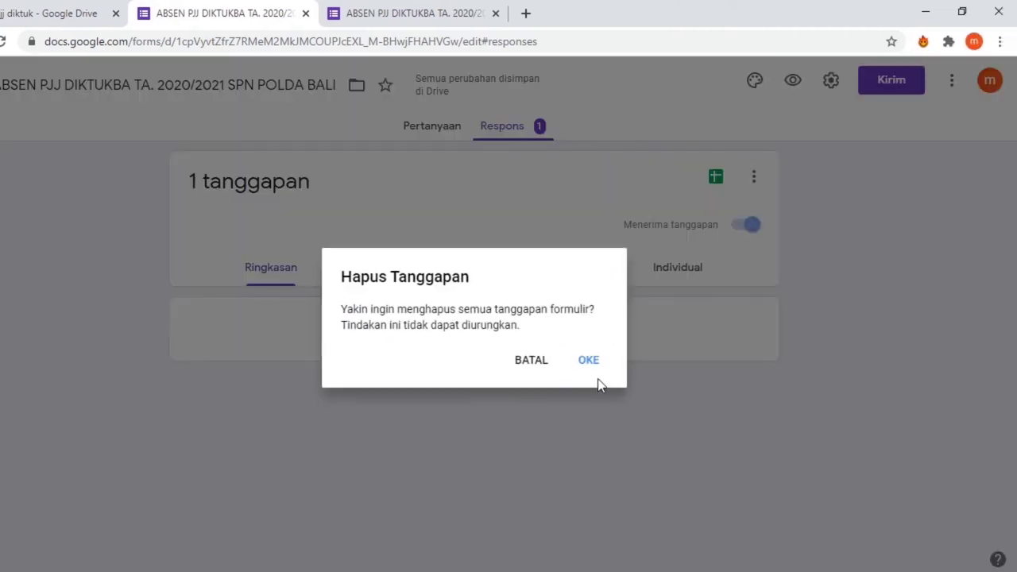
click(588, 363)
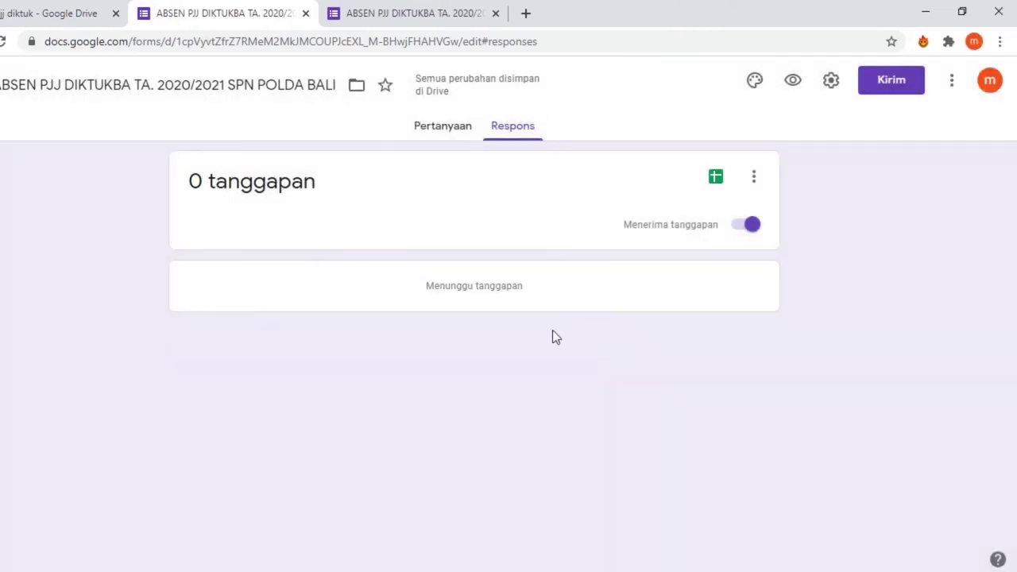
click(440, 128)
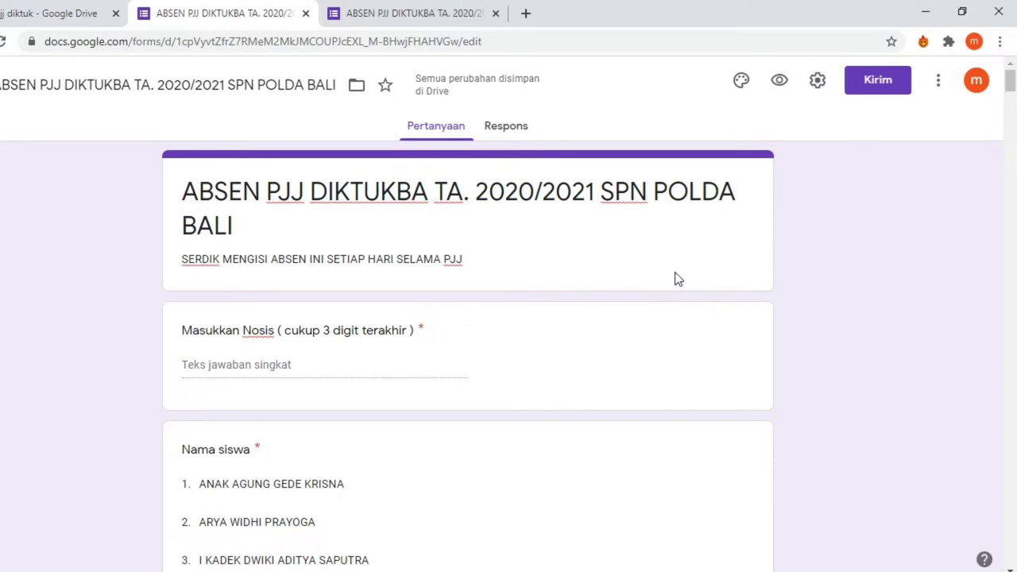
- Create a new spreadsheet under the suggested name as the destination for the form's responses, and dismiss the cell edit history tip
click(512, 127)
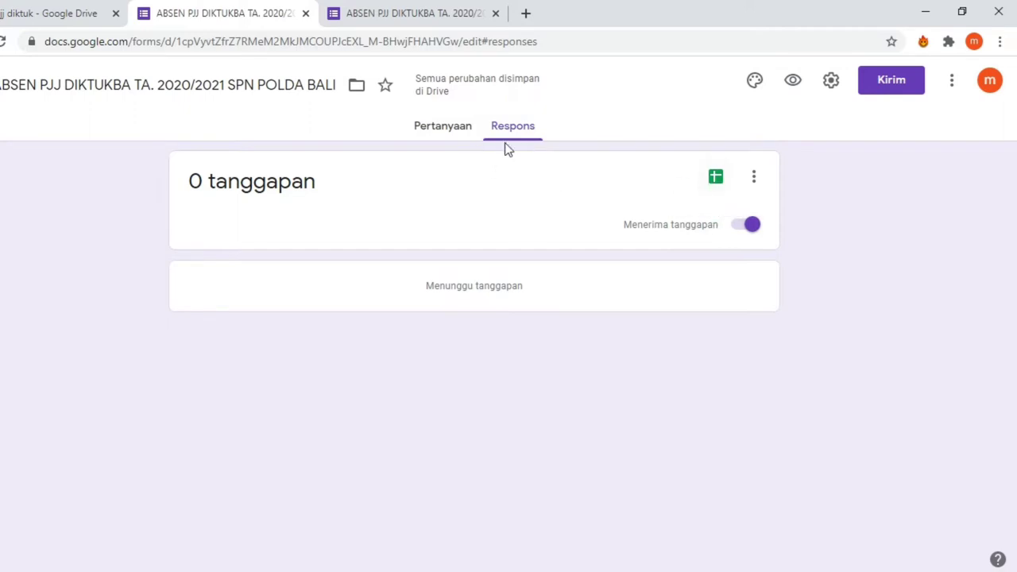
click(715, 179)
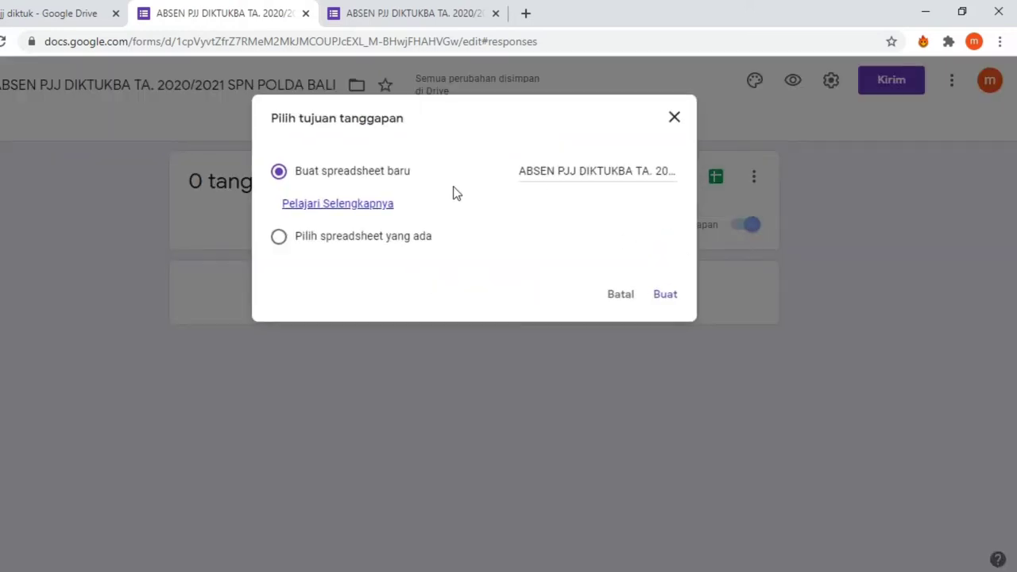
click(550, 172)
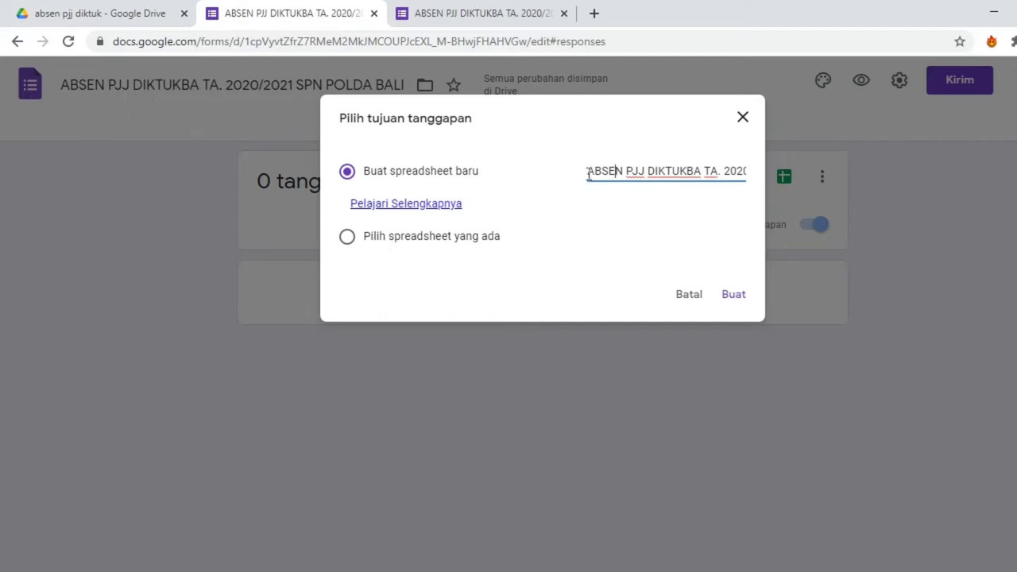
click(732, 296)
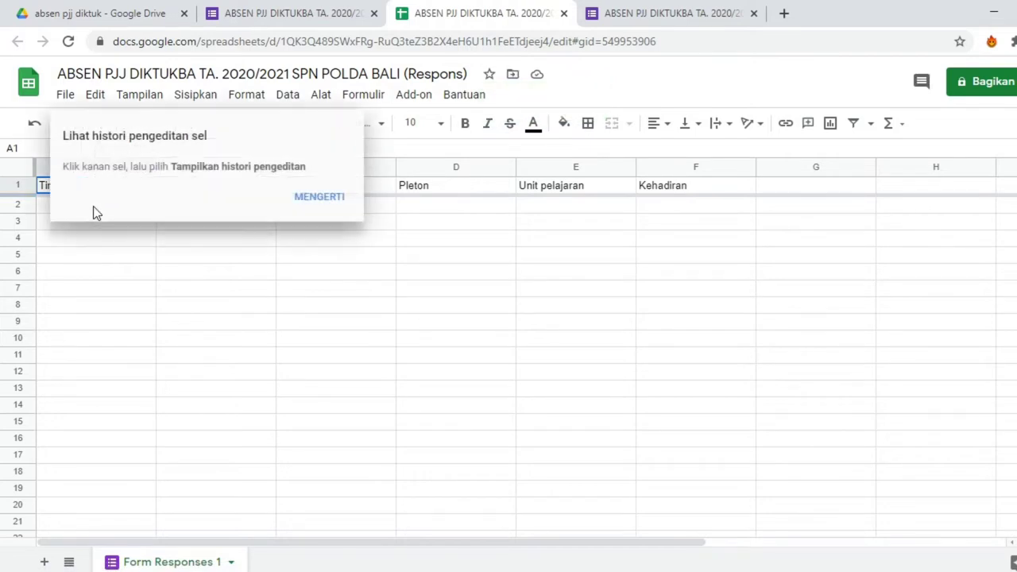
click(322, 199)
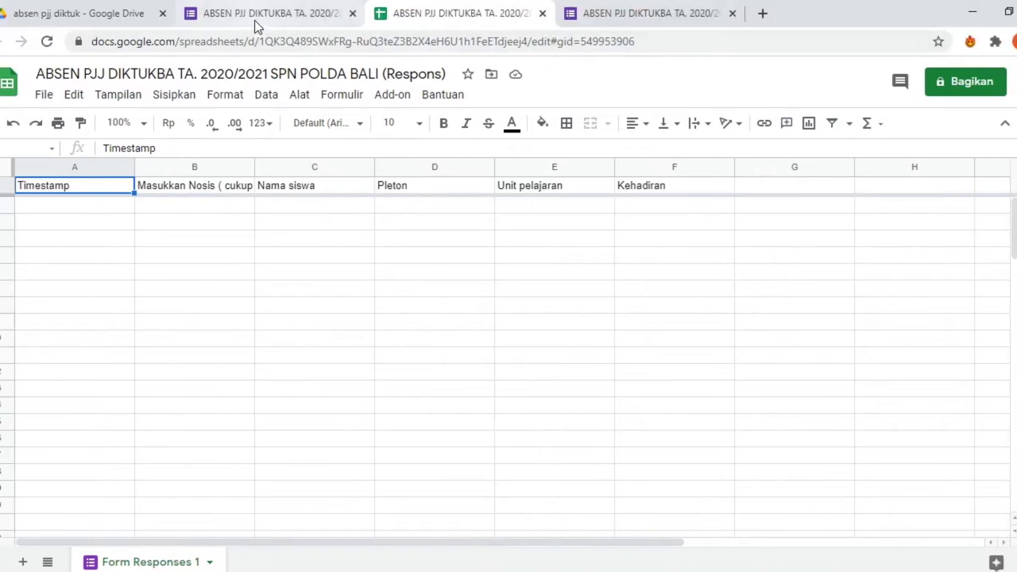
- Return to the form and enable "Edit setelah mengirimkan" for respondents in the general settings
click(256, 27)
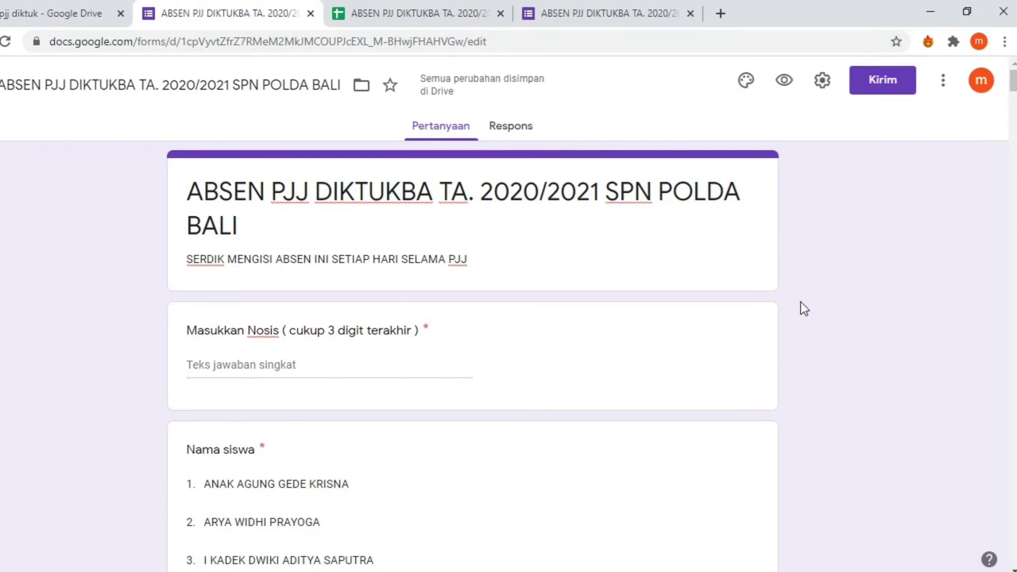
click(817, 83)
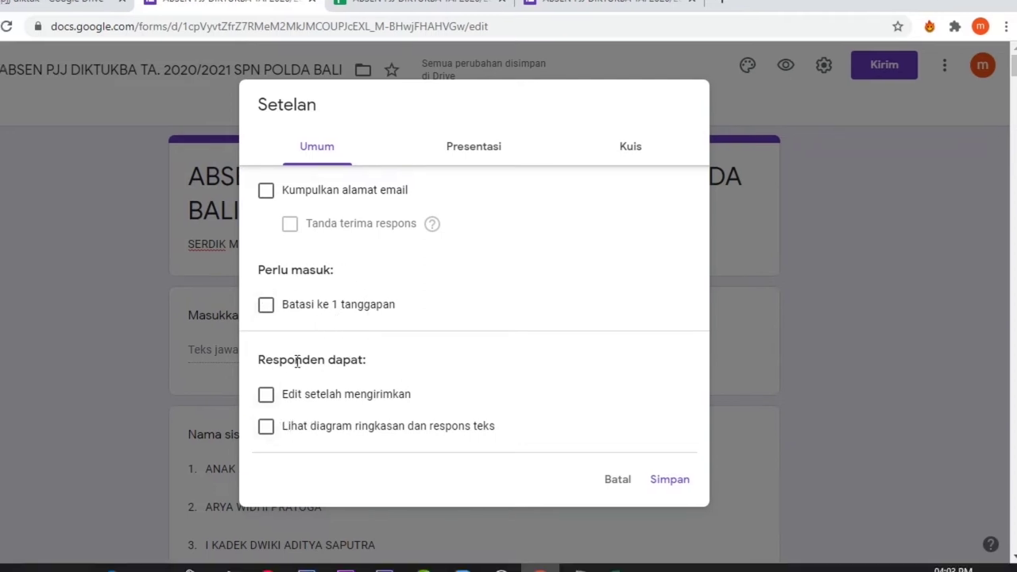
click(266, 397)
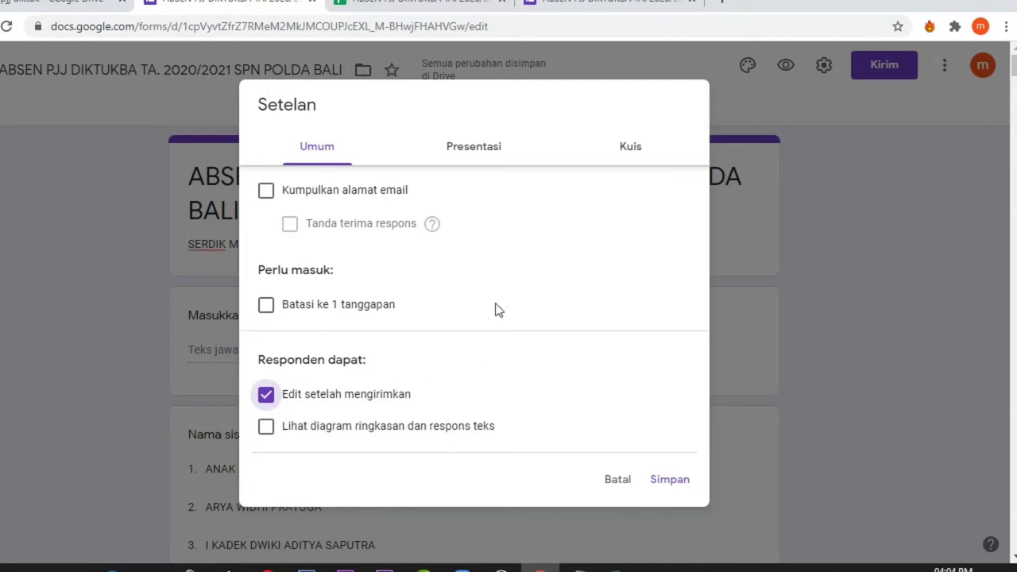
- Set the form's confirmation message to "terima kasih serdik telah mengisi absen" and save the settings
click(473, 150)
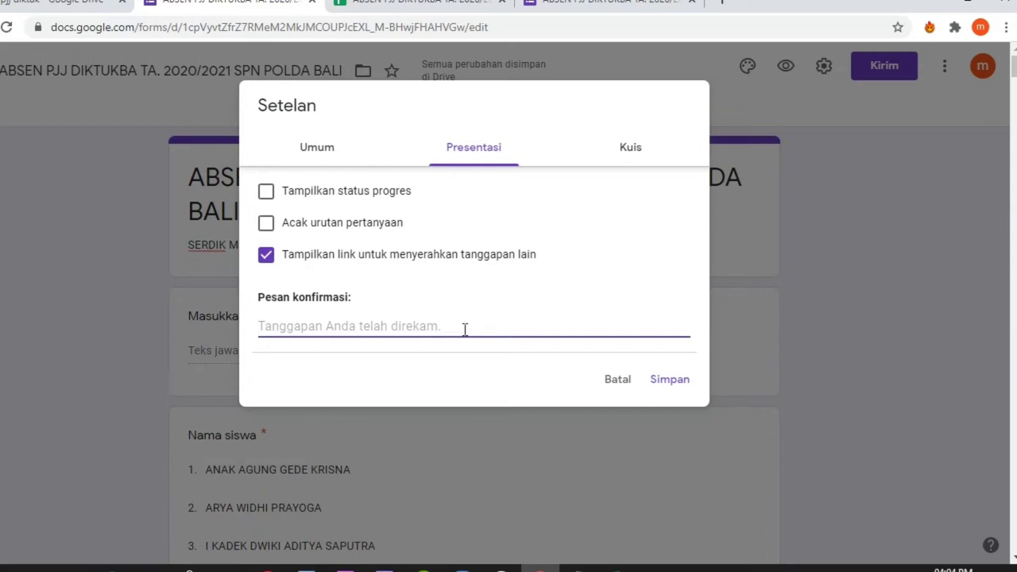
text(t)
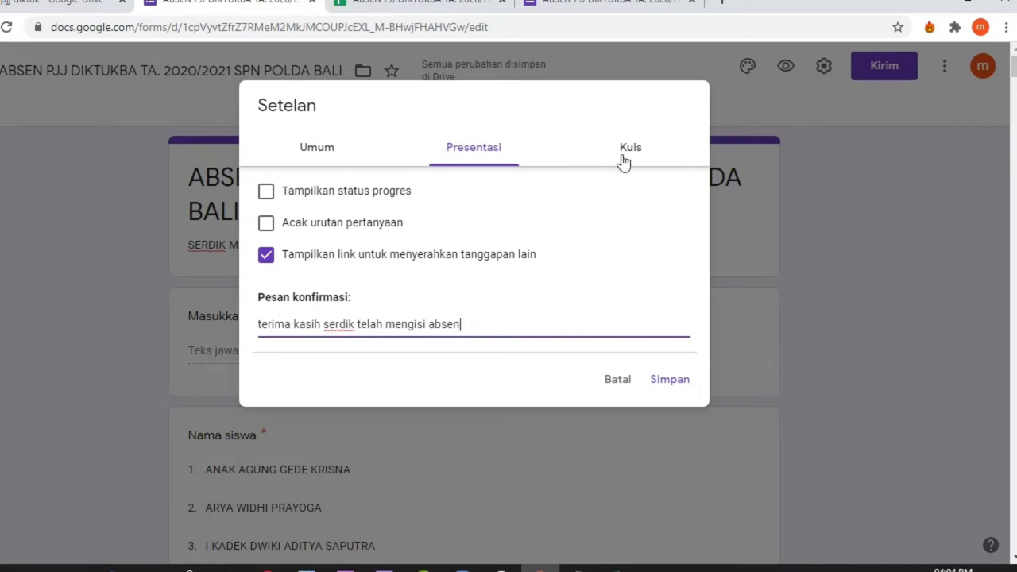
click(680, 382)
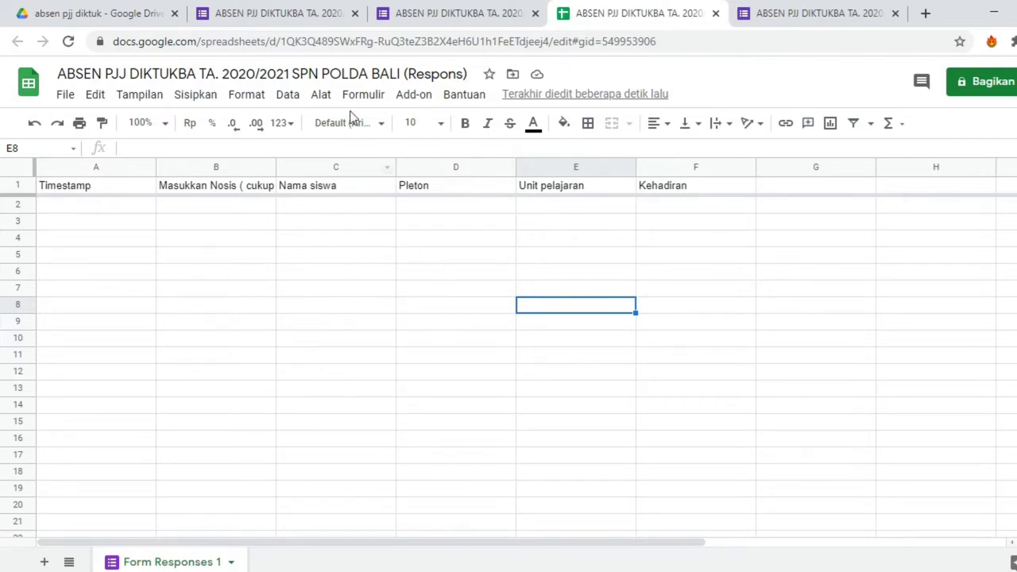
- Return to the form's questions and open a preview of the form
click(425, 19)
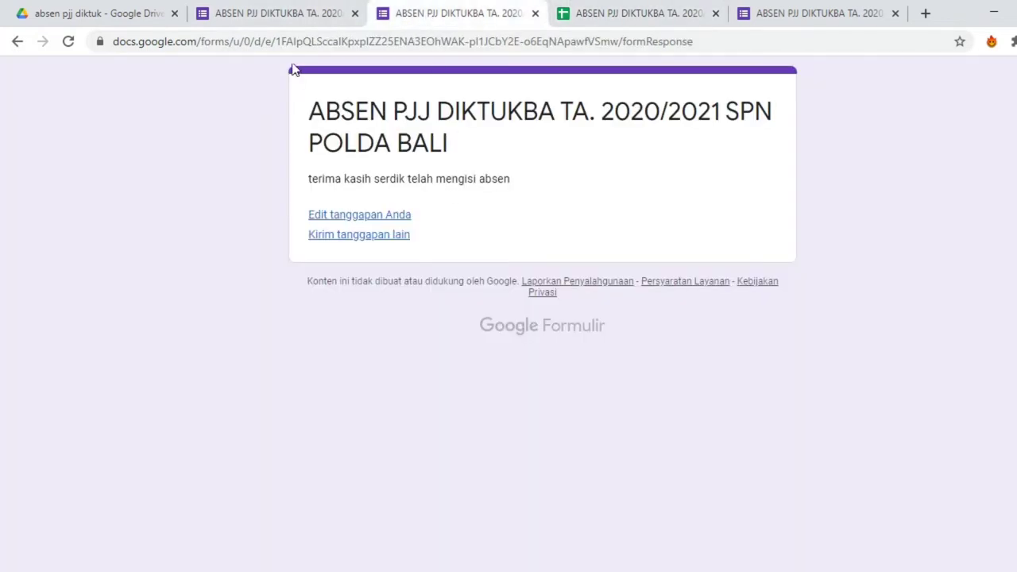
click(282, 11)
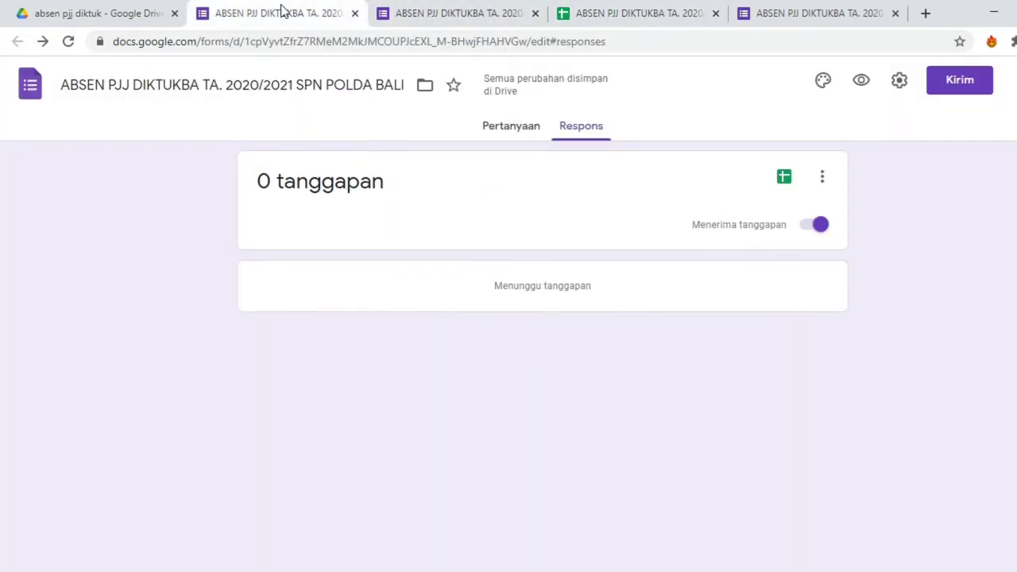
click(506, 128)
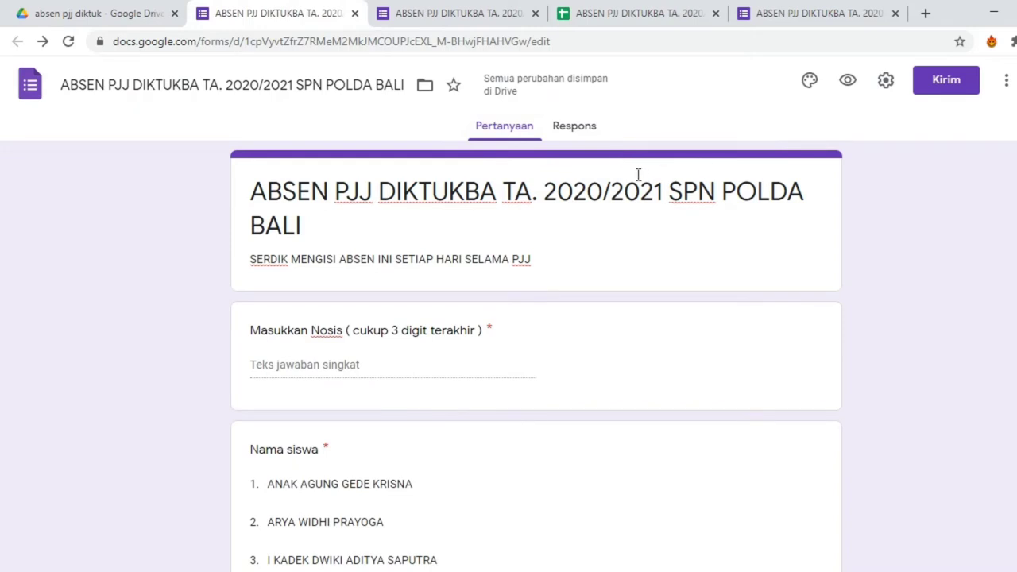
click(848, 80)
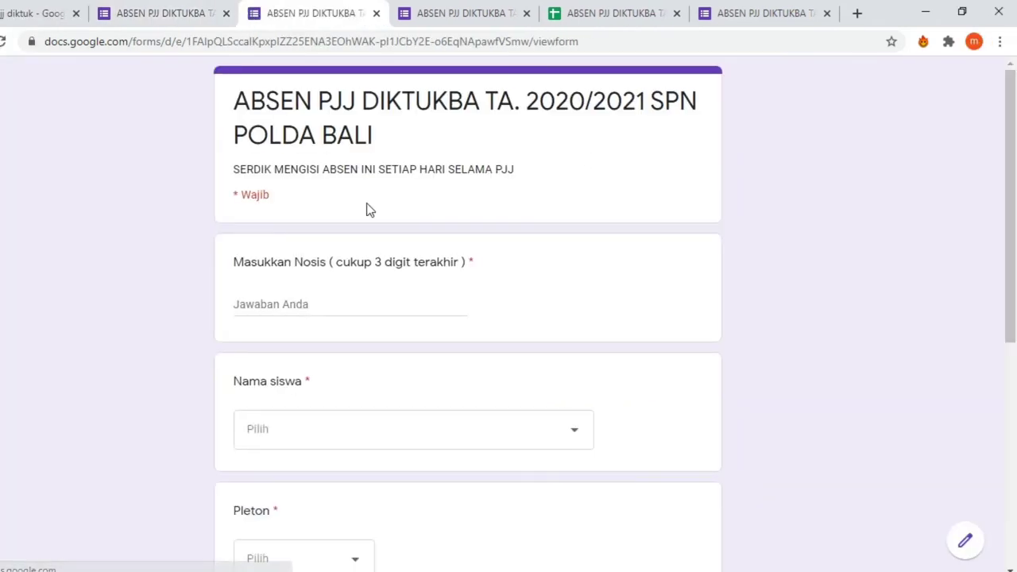
- Enter a three-digit NOSIS in the form preview and choose the first student under "Nama siswa"
click(306, 308)
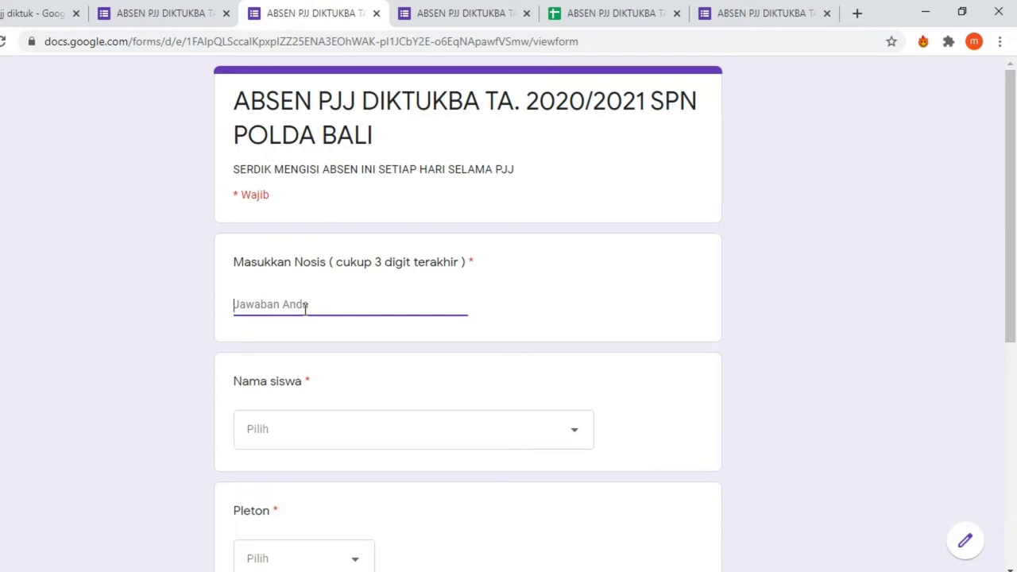
text(001)
scroll(691, 359, down, 3)
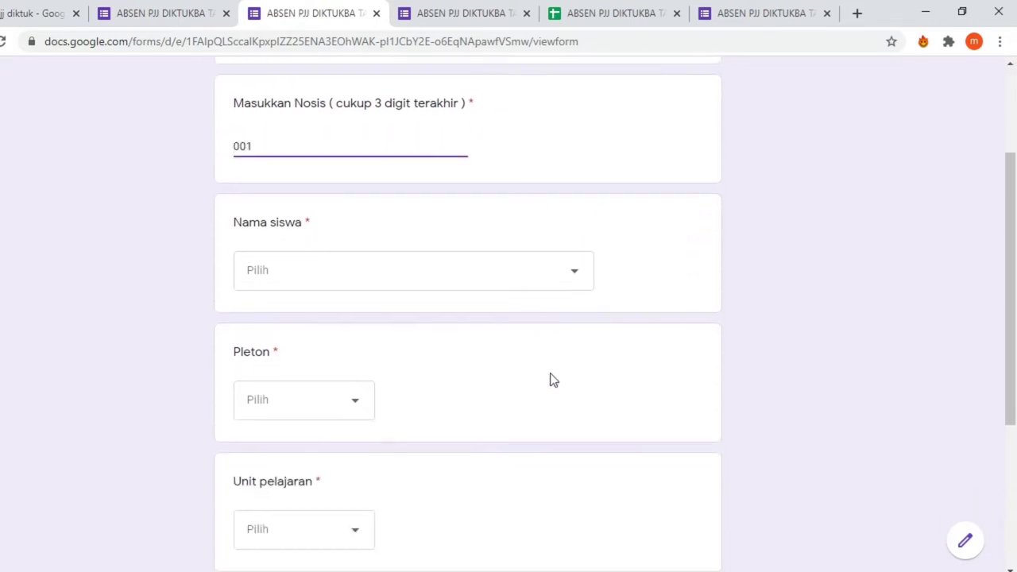
click(394, 288)
click(313, 157)
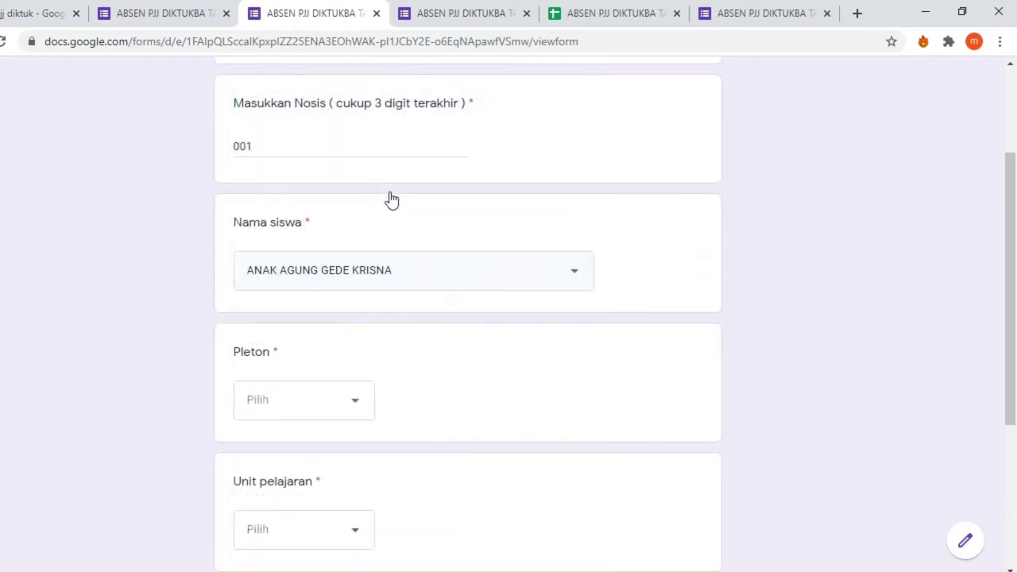
- Answer "Pleton" with 1/A, "Unit pelajaran" with Unit 1 and "Kehadiran" with Hadir, and submit the attendance response
click(327, 400)
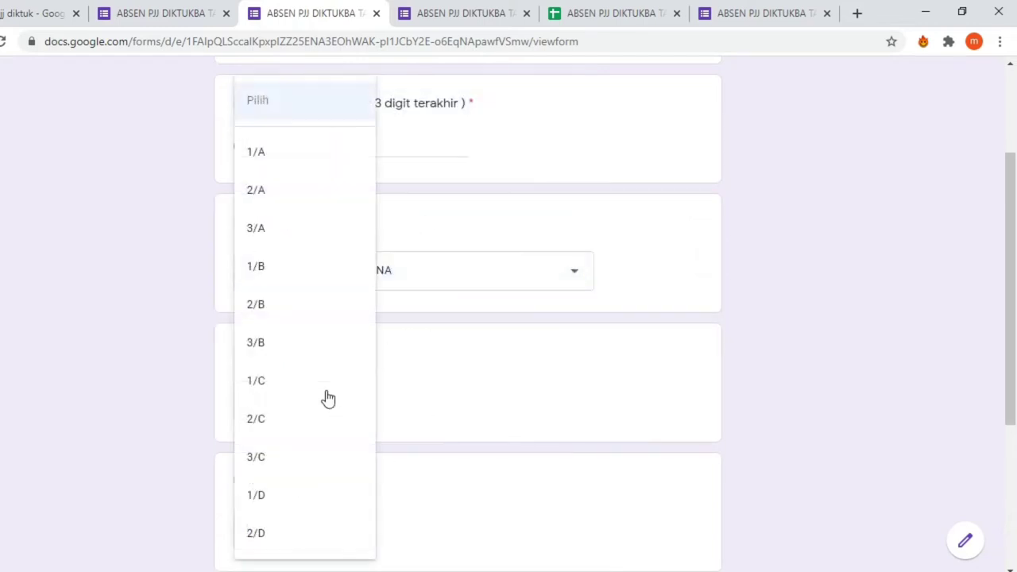
click(285, 160)
scroll(722, 337, down, 2)
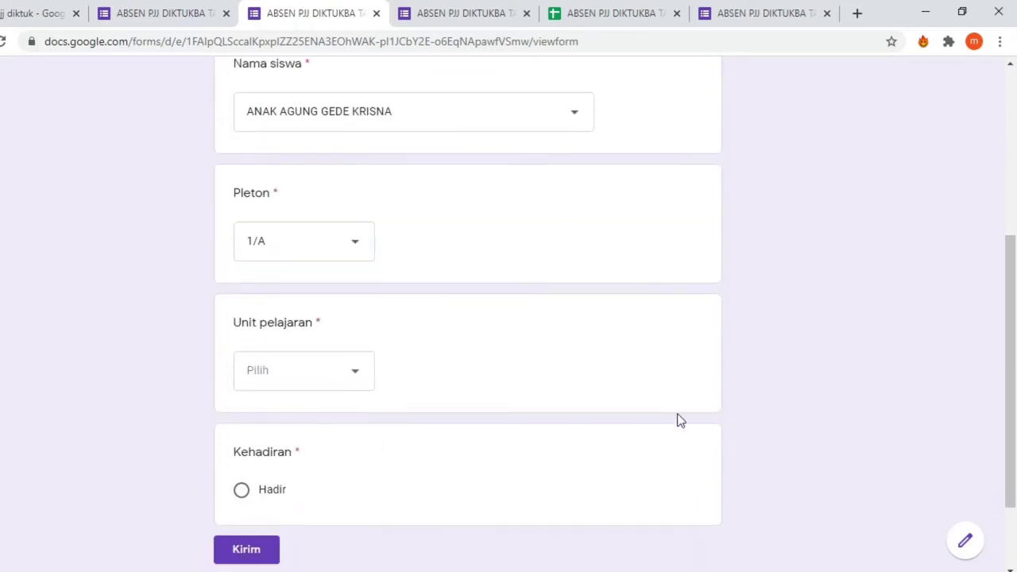
click(314, 365)
click(291, 420)
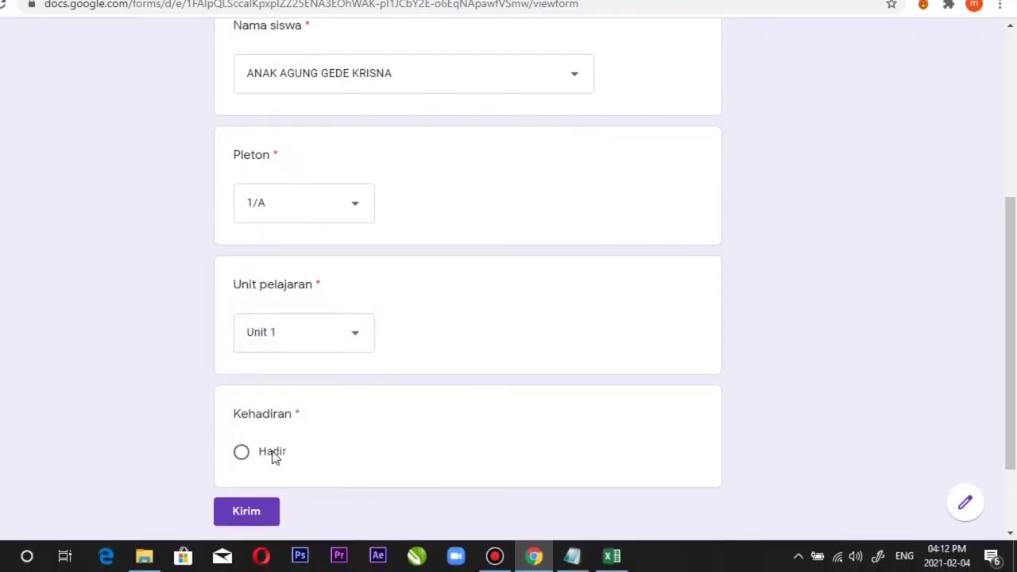
click(271, 454)
click(261, 516)
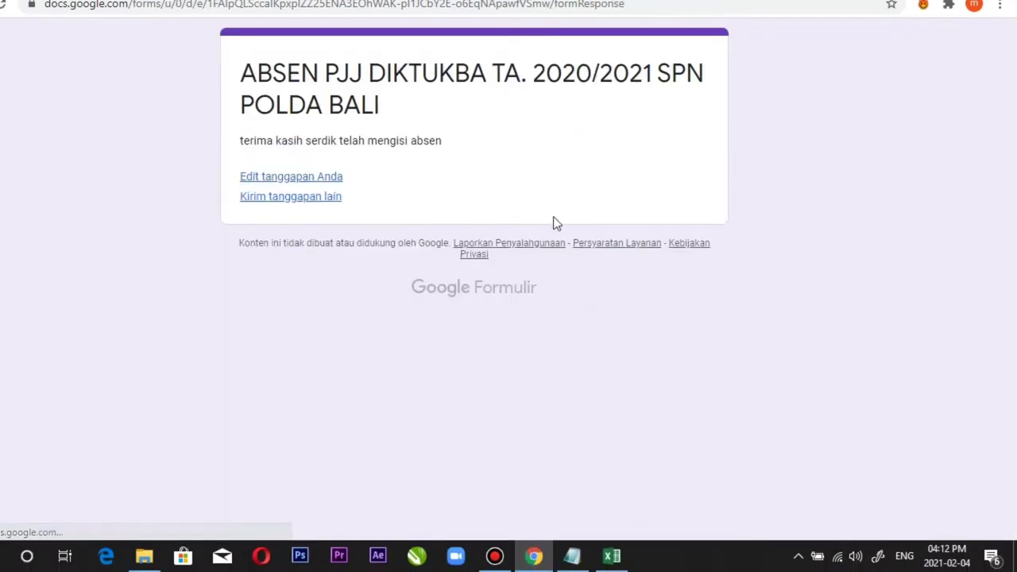
- Start another response, enter a different three-digit NOSIS and choose the second student under "Nama siswa"
click(301, 207)
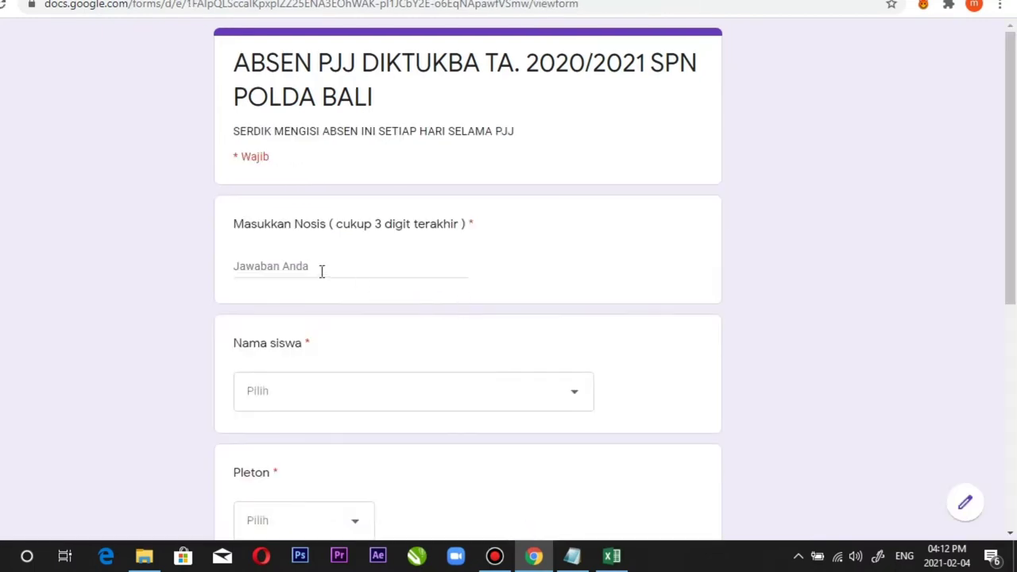
click(322, 270)
text(0)
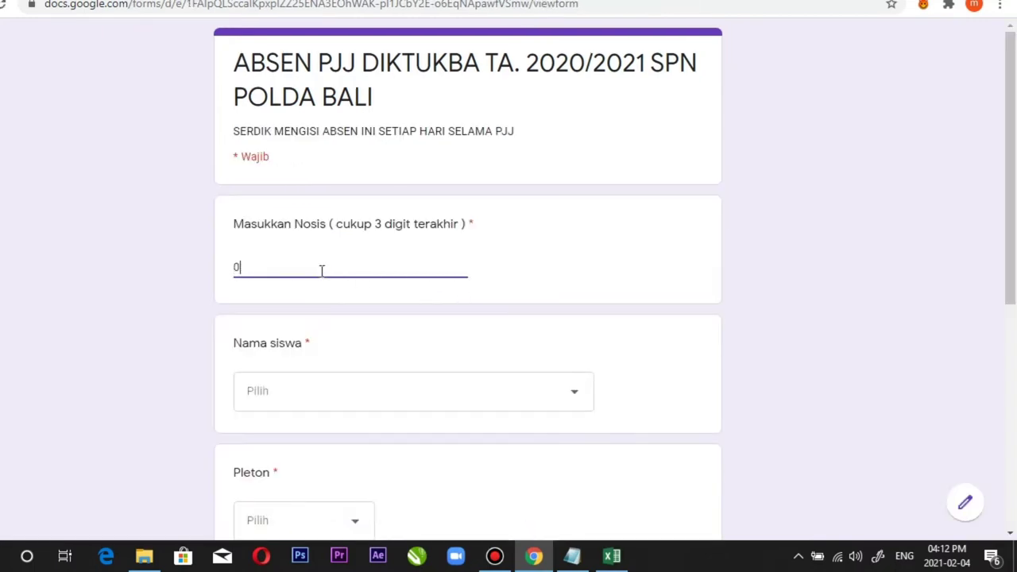
text(02)
scroll(706, 263, down, 2)
click(358, 237)
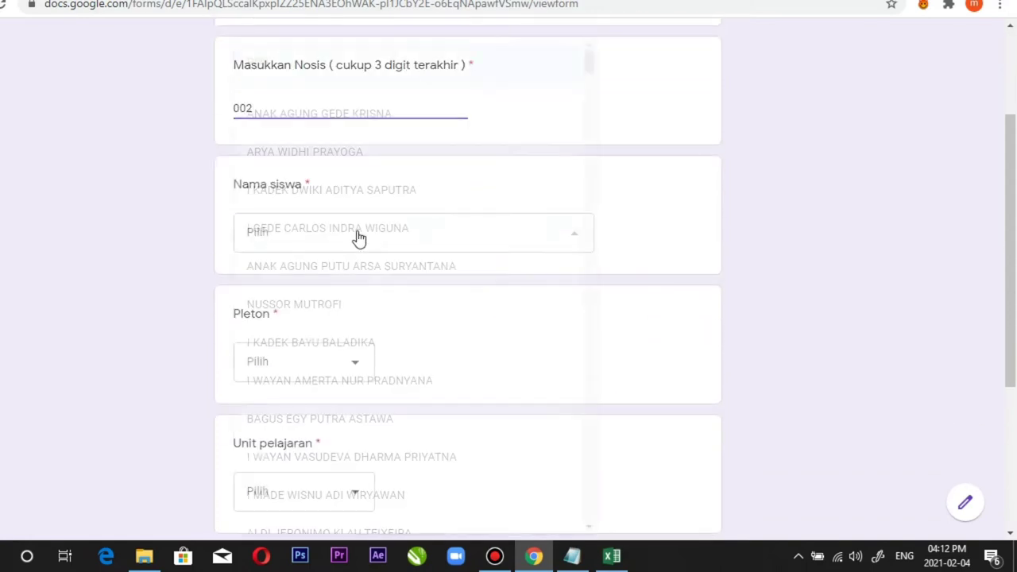
click(317, 153)
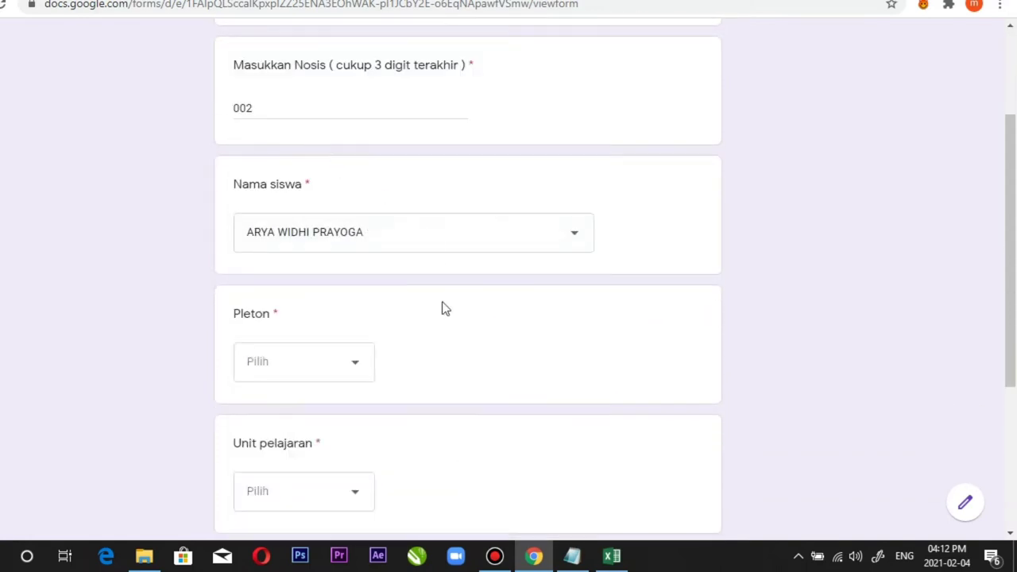
- Complete the second response with Pleton 1/A, Unit 1 and Hadir, submit it, and check the entries in the response spreadsheet
click(318, 369)
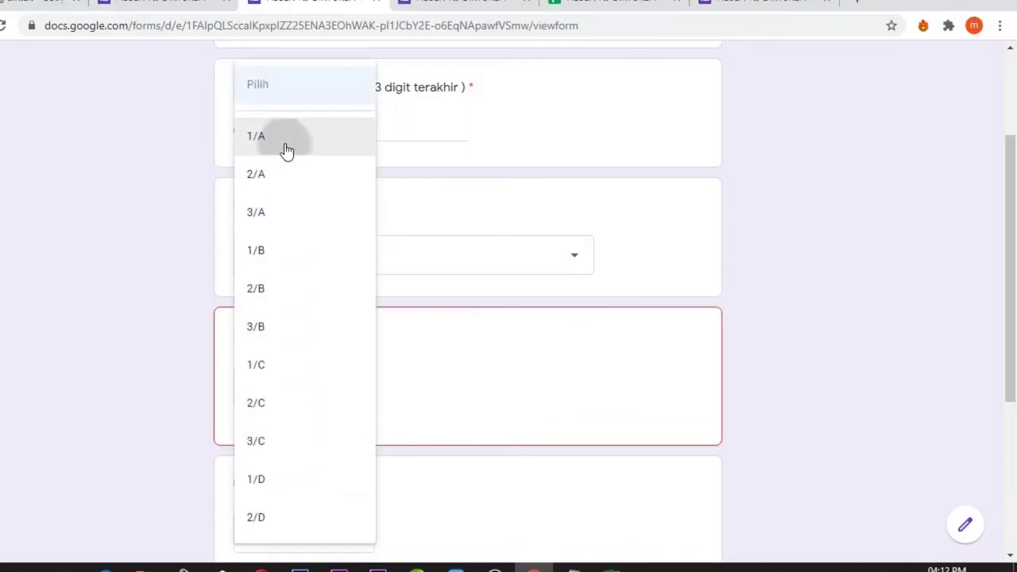
click(285, 116)
scroll(623, 386, down, 3)
click(283, 280)
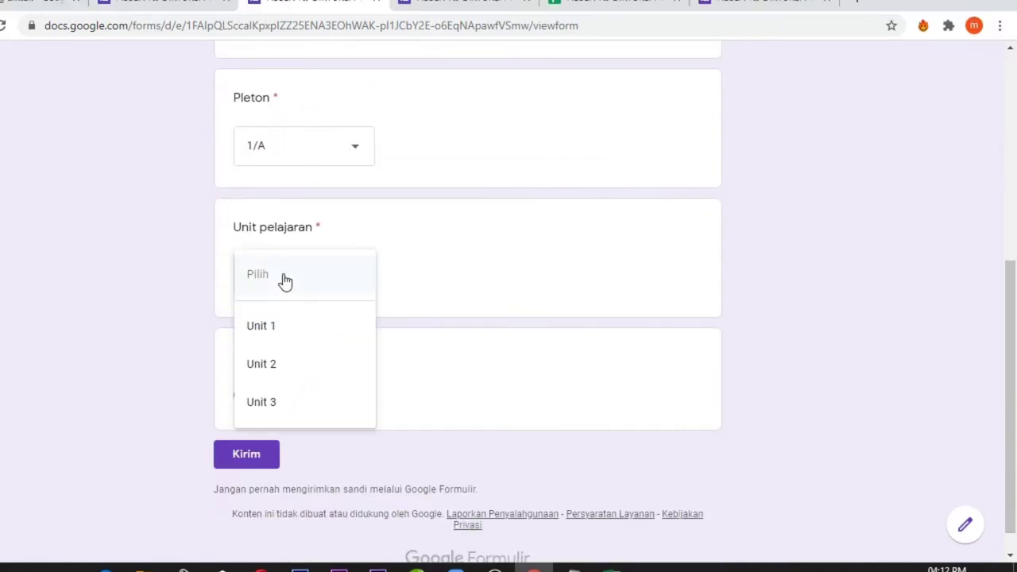
click(270, 327)
click(282, 402)
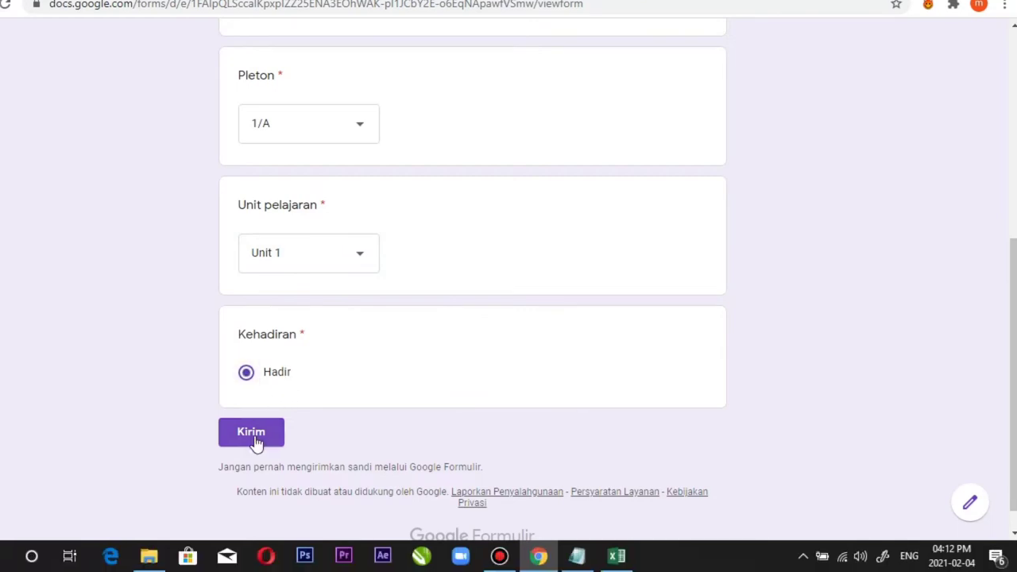
click(255, 437)
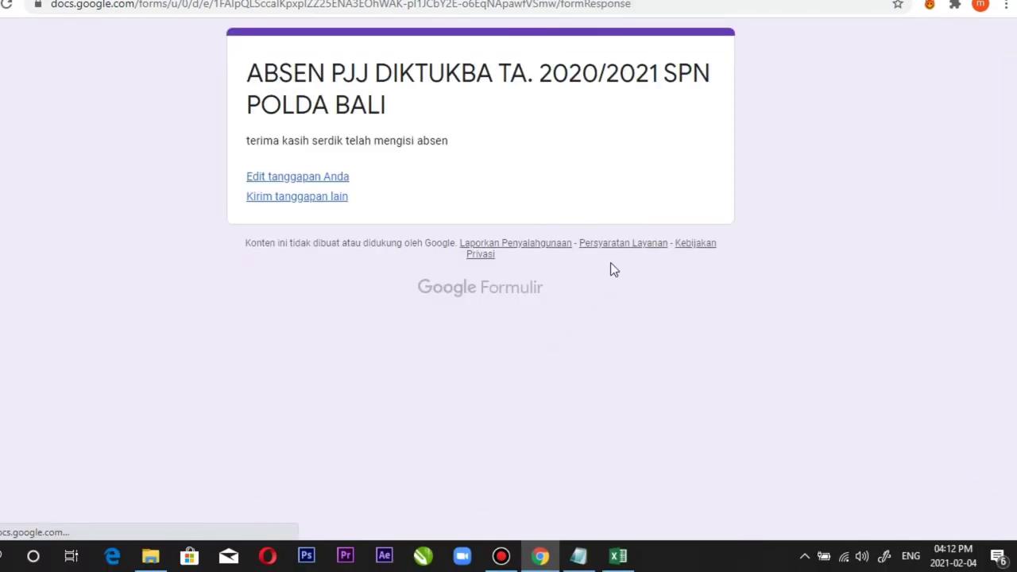
click(612, 21)
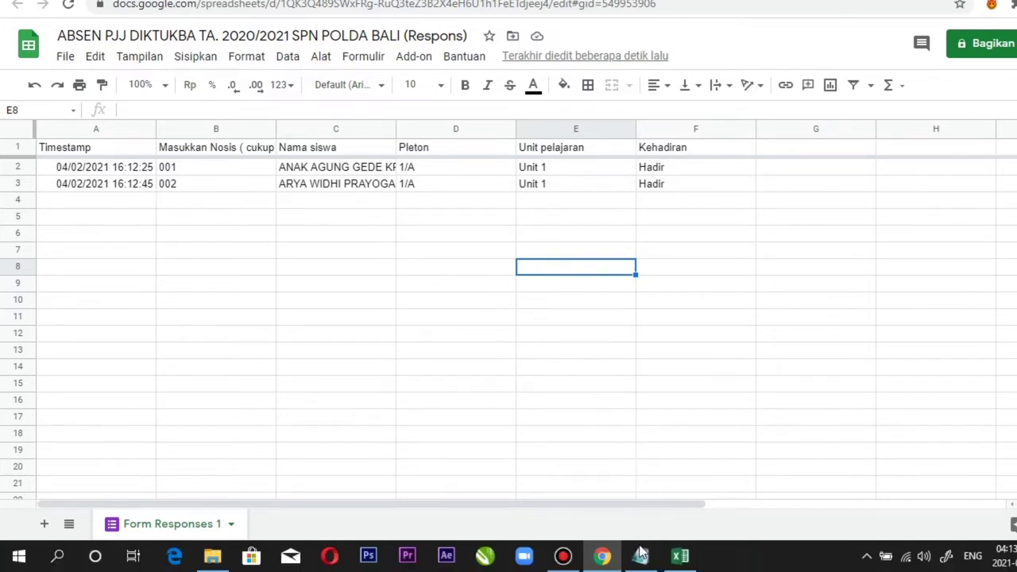
- Copy the TANGGAL array formula from the Notepad notes and paste it into cell G1 of the response spreadsheet
click(642, 568)
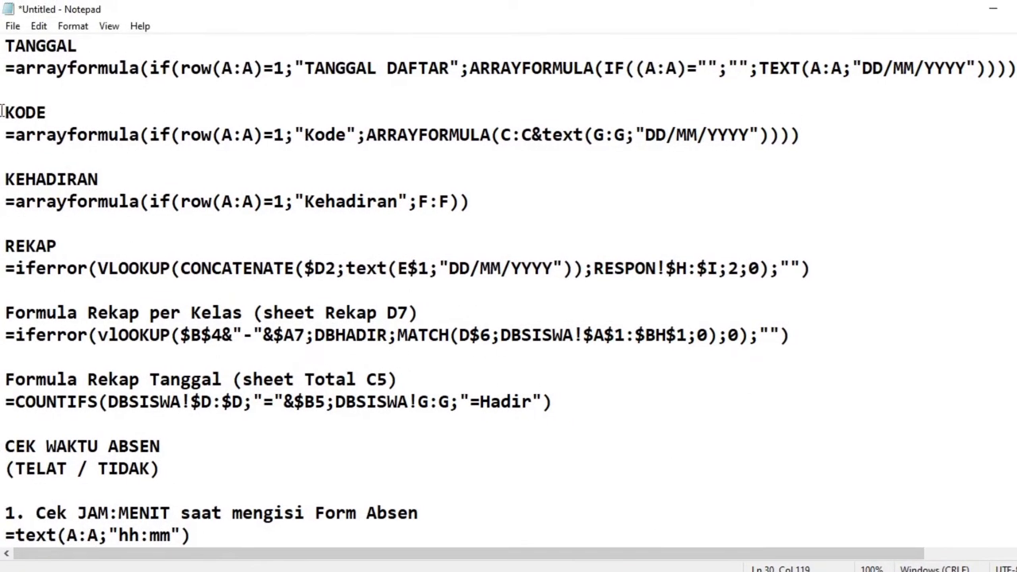
drag(5, 70, 1016, 69)
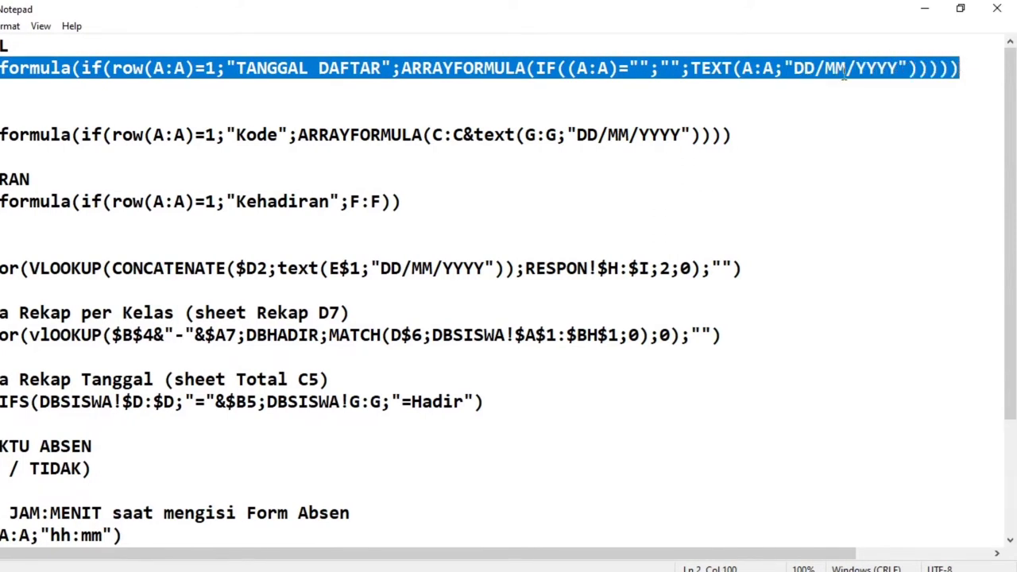
right_click(704, 69)
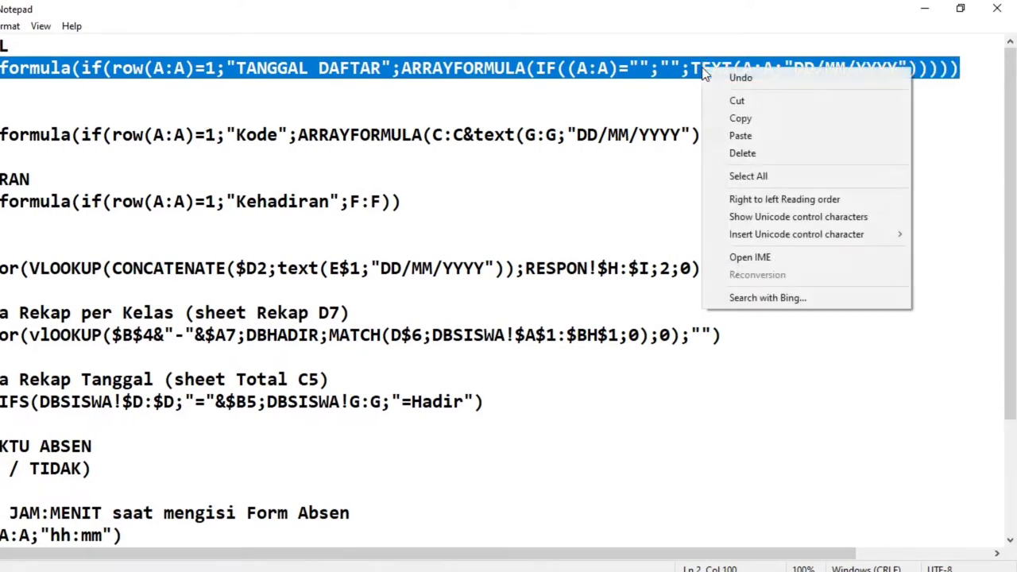
click(745, 117)
click(924, 9)
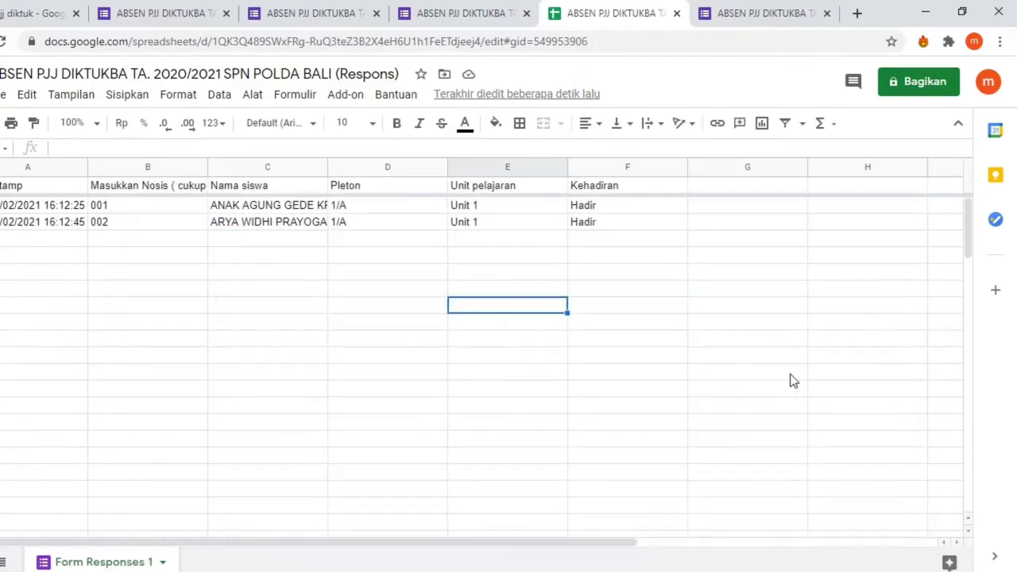
click(732, 189)
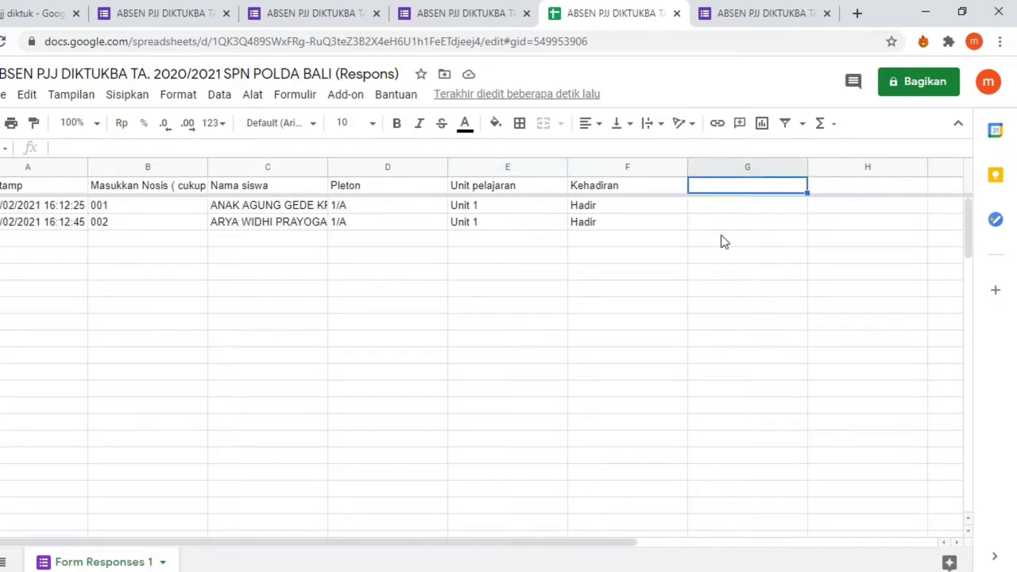
right_click(705, 191)
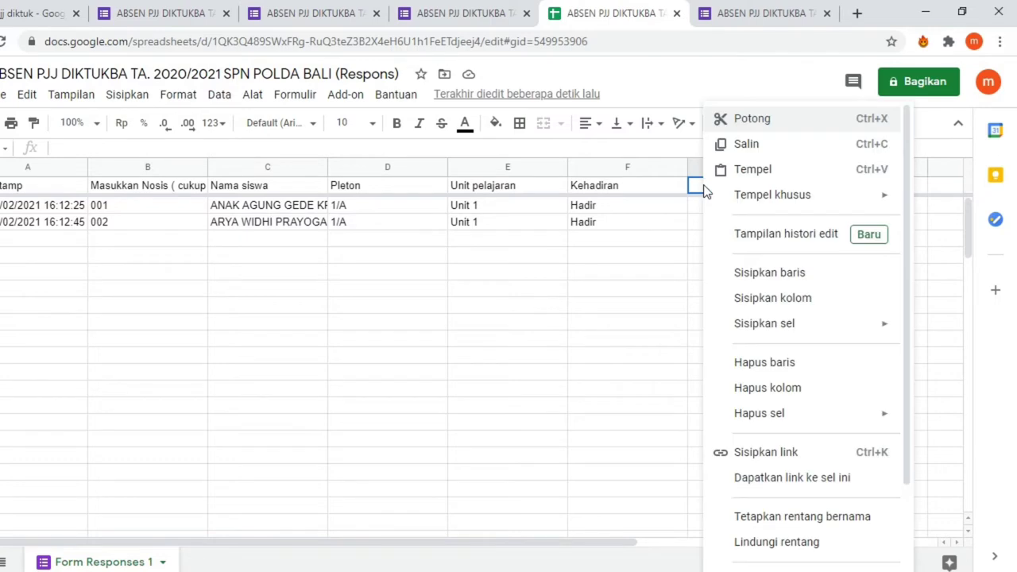
click(754, 171)
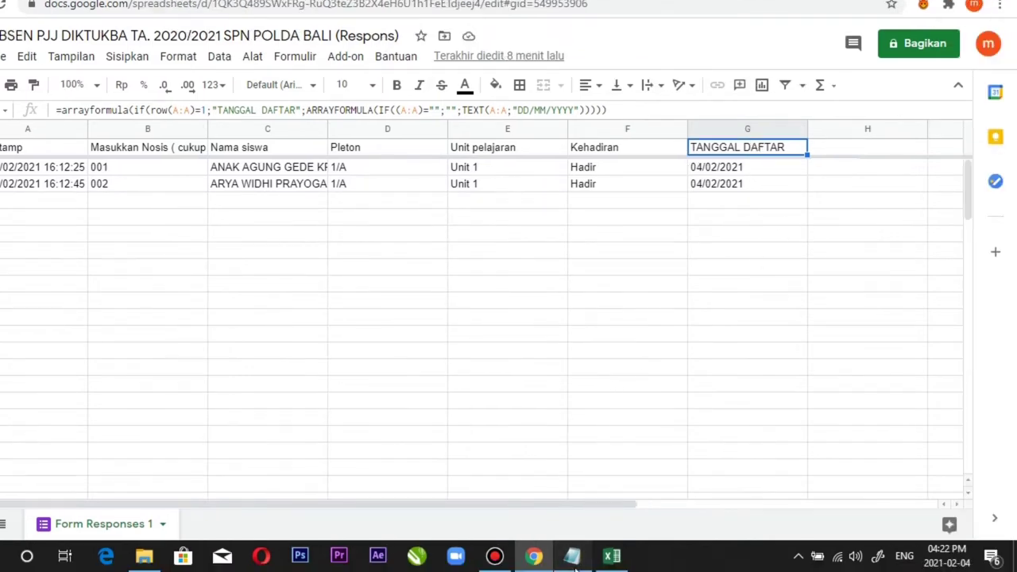
- Copy the KODE array formula from the Notepad notes and paste it into cell H1 of the response spreadsheet
click(572, 565)
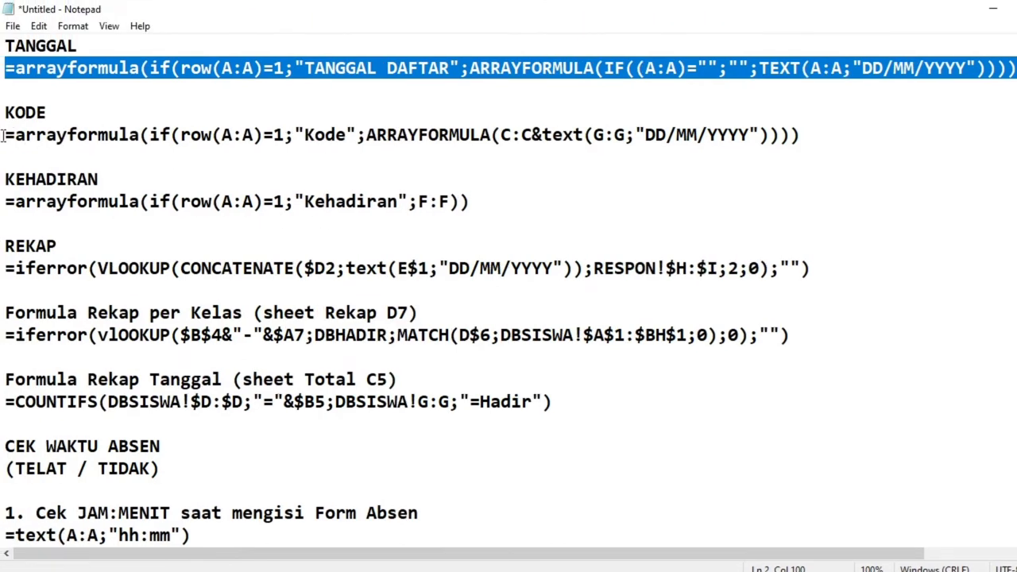
drag(4, 135, 800, 137)
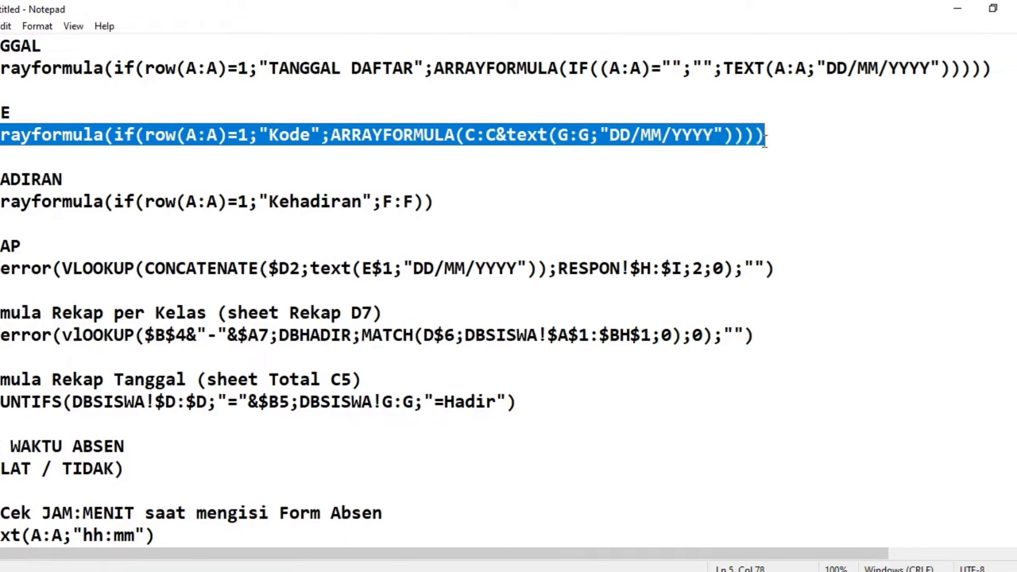
right_click(650, 135)
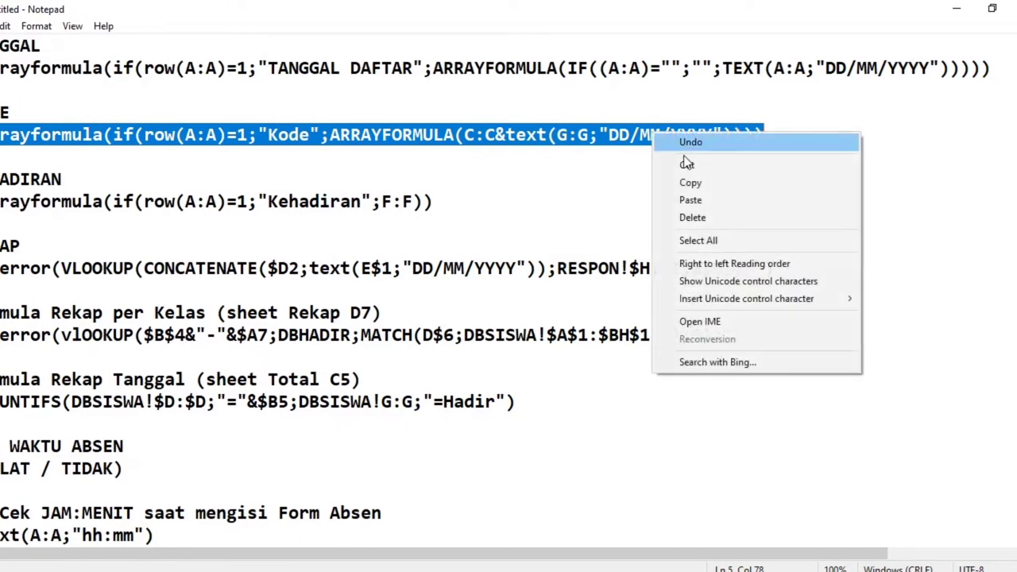
click(699, 182)
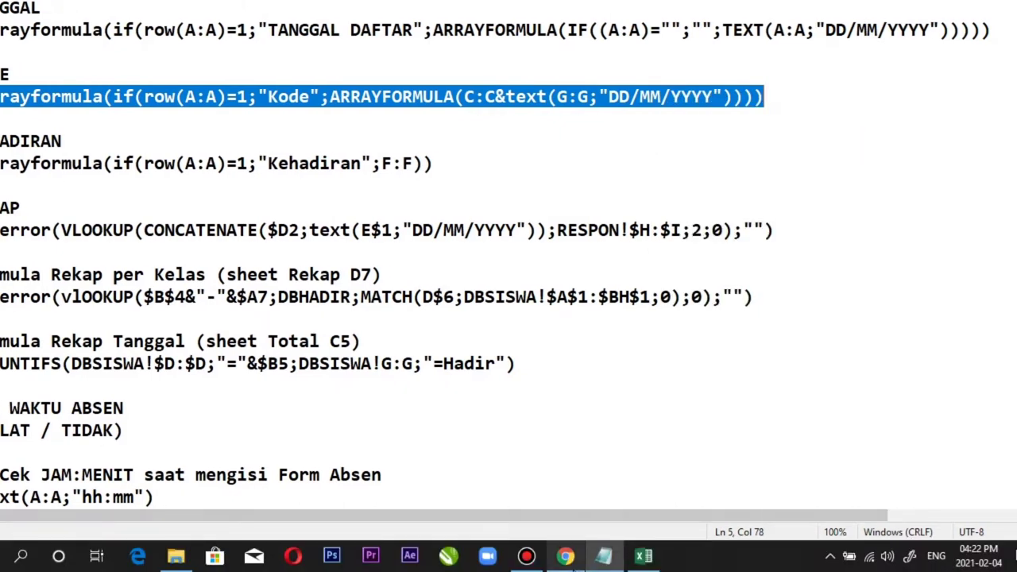
click(533, 556)
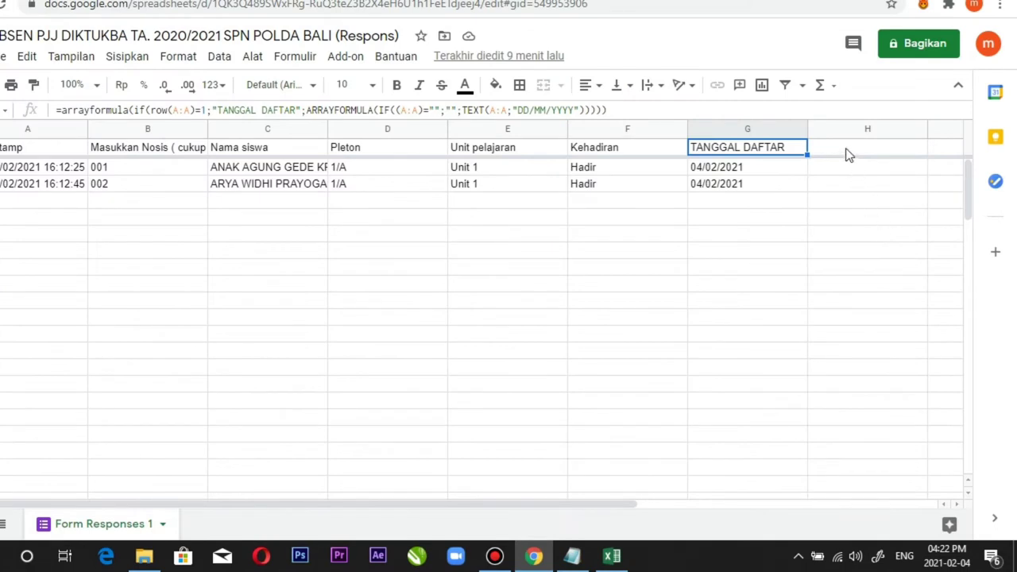
click(848, 153)
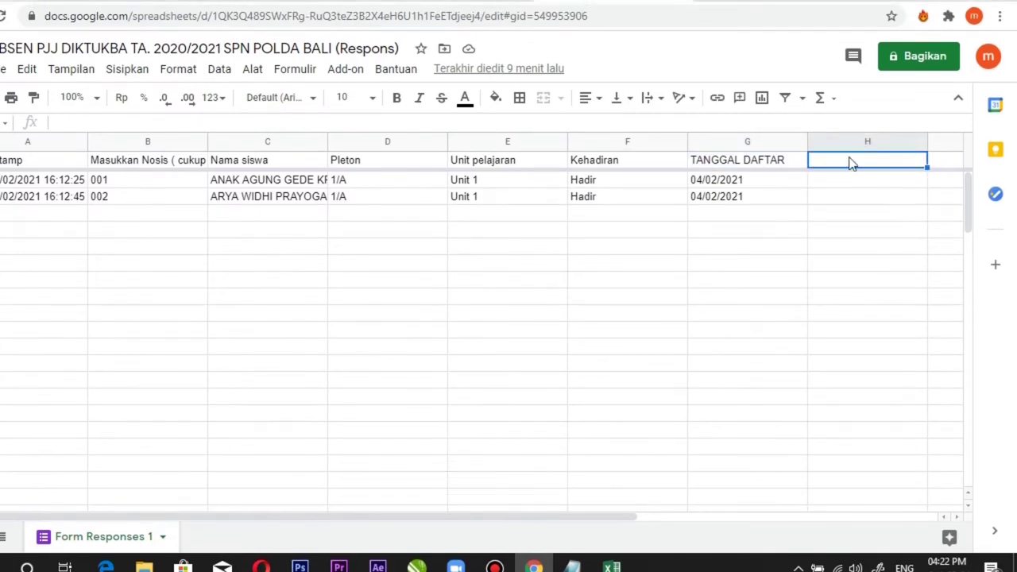
right_click(850, 163)
click(885, 147)
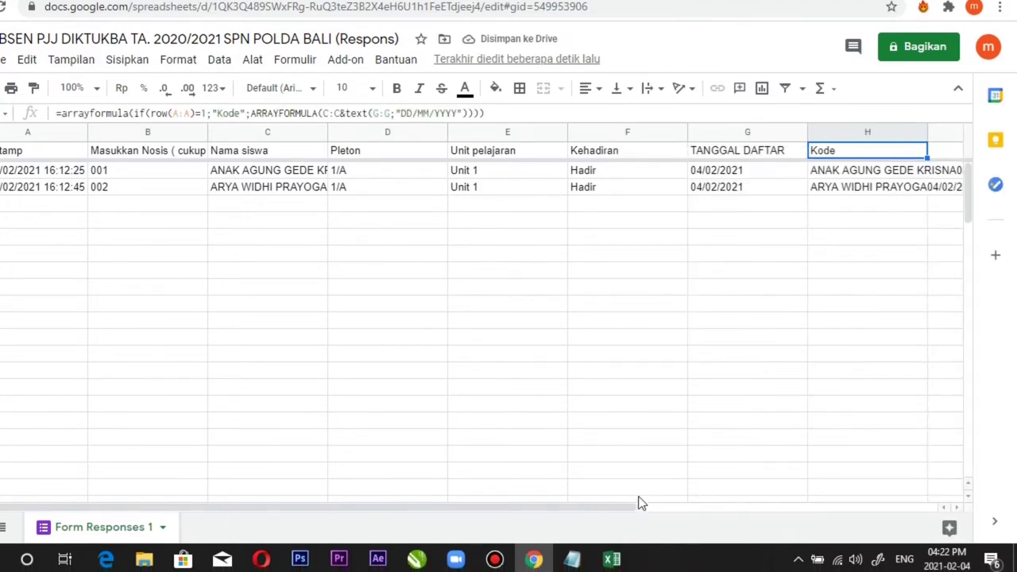
- Change the Kode formula in H1 to combine B:B, the NOSIS column, with the registration date
mouse_move(632, 515)
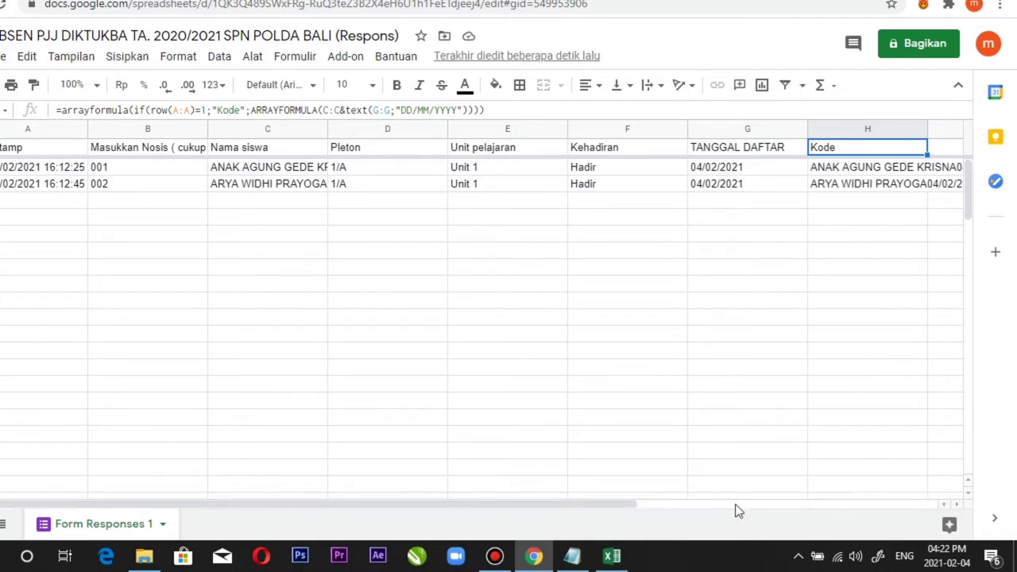
drag(628, 504, 699, 511)
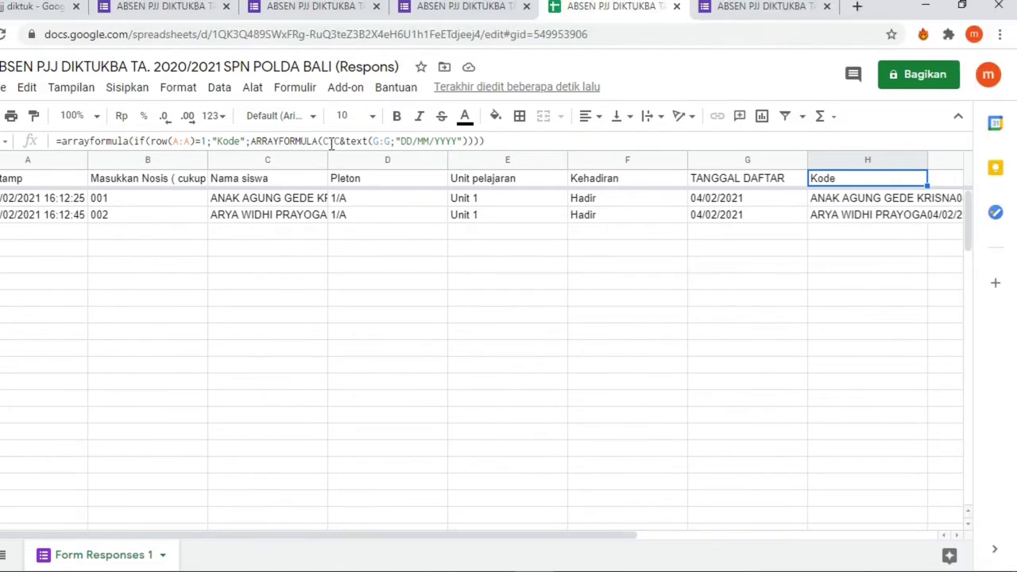
click(332, 141)
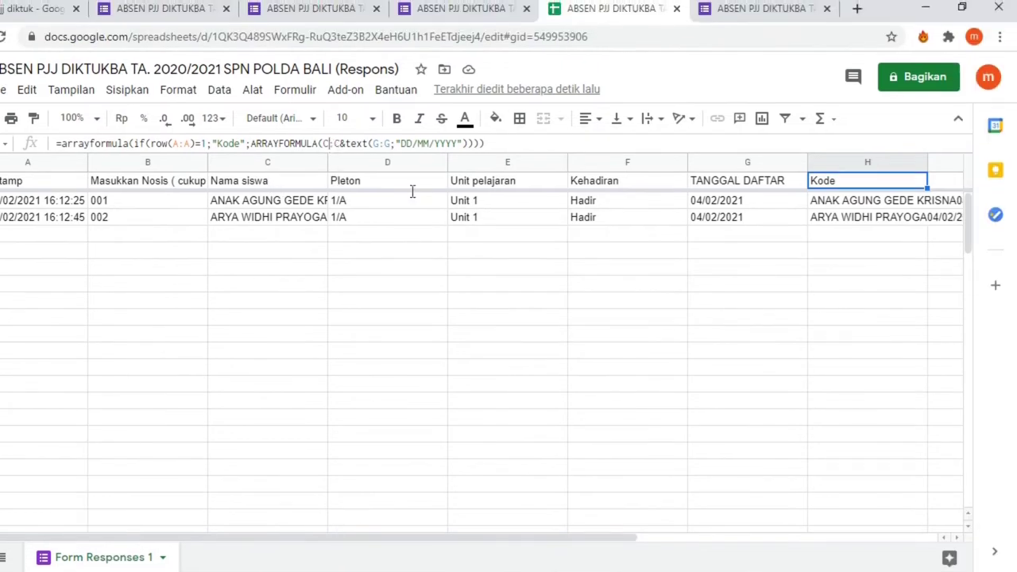
key(BackSpace)
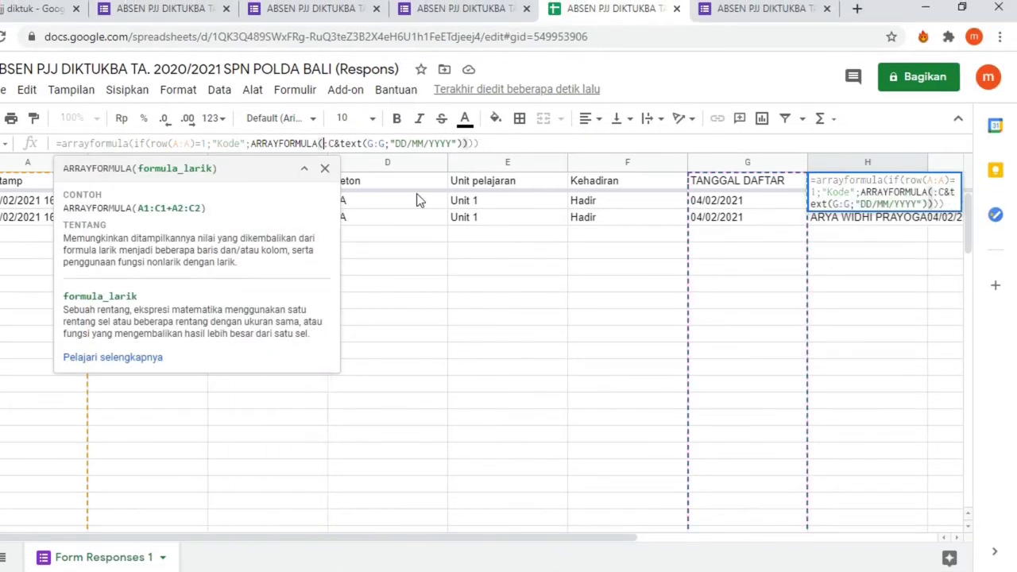
text(B)
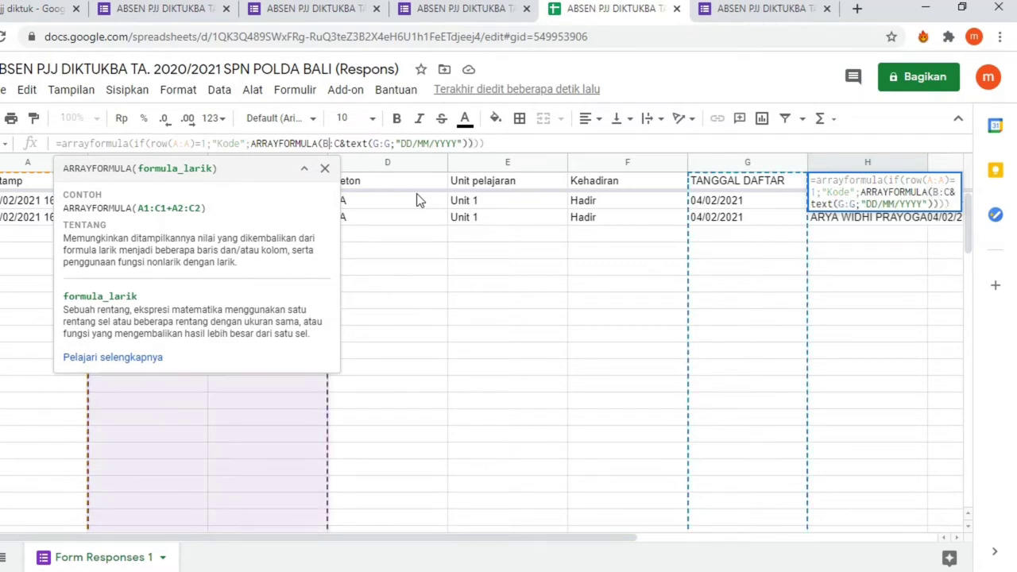
key(Delete)
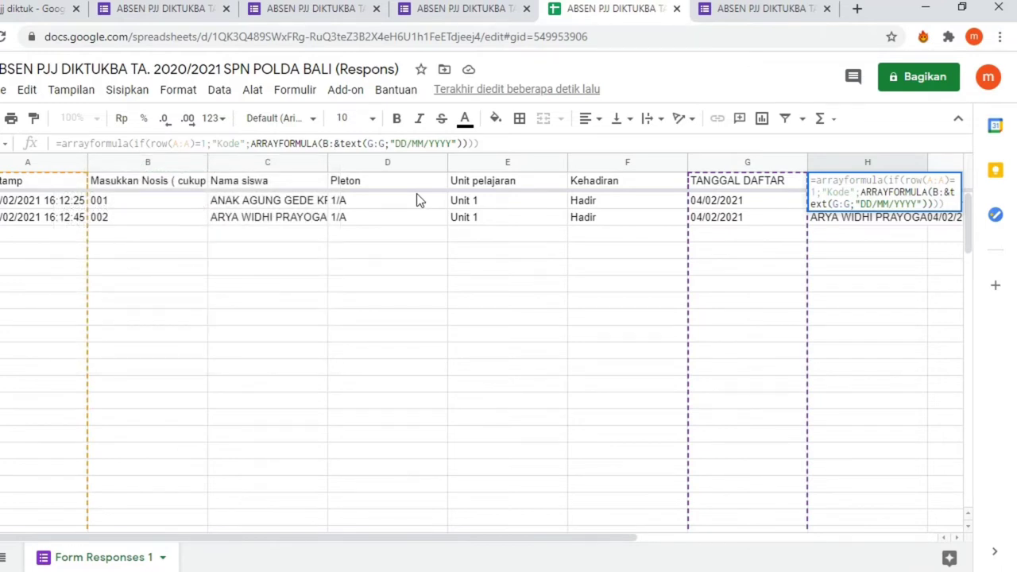
text(B)
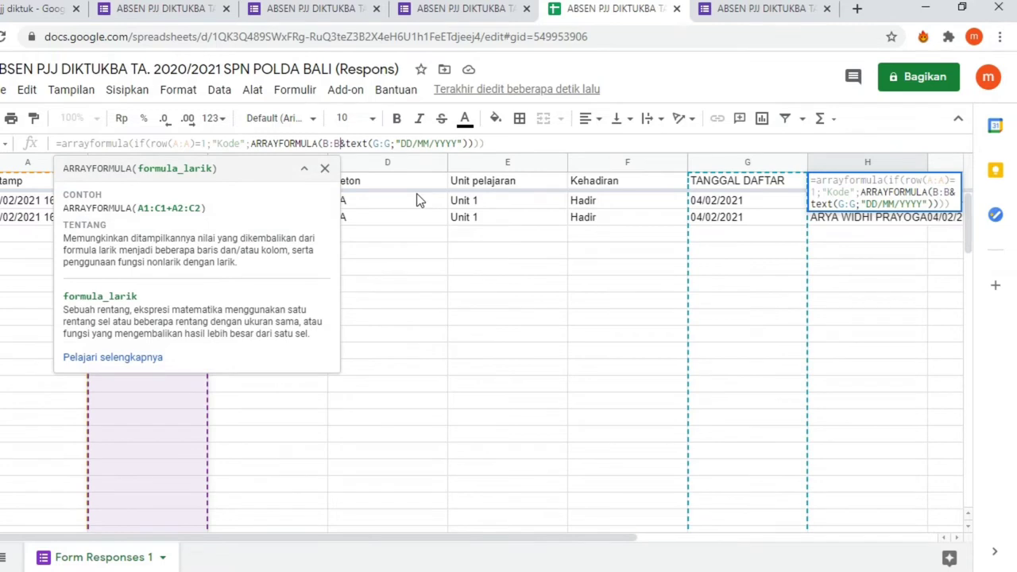
key(Return)
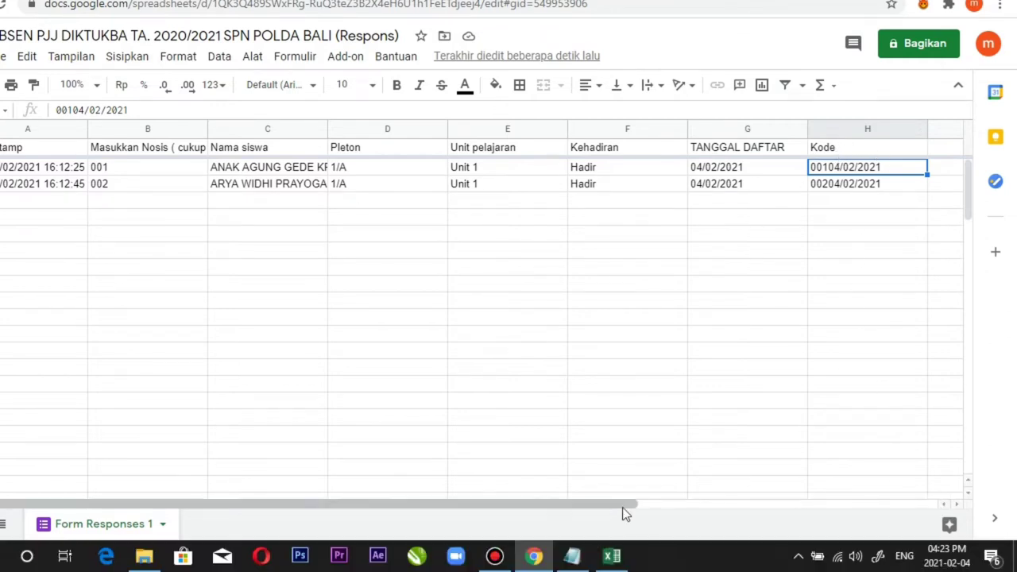
- Copy the KEHADIRAN array formula from the Notepad notes and paste it into cell I1 of the response spreadsheet
drag(624, 509, 739, 522)
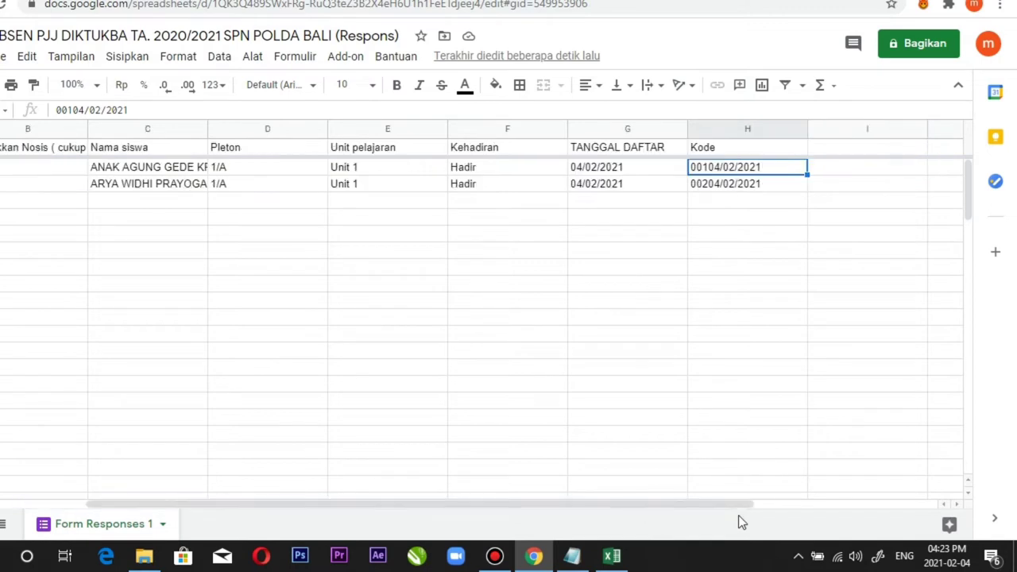
click(833, 152)
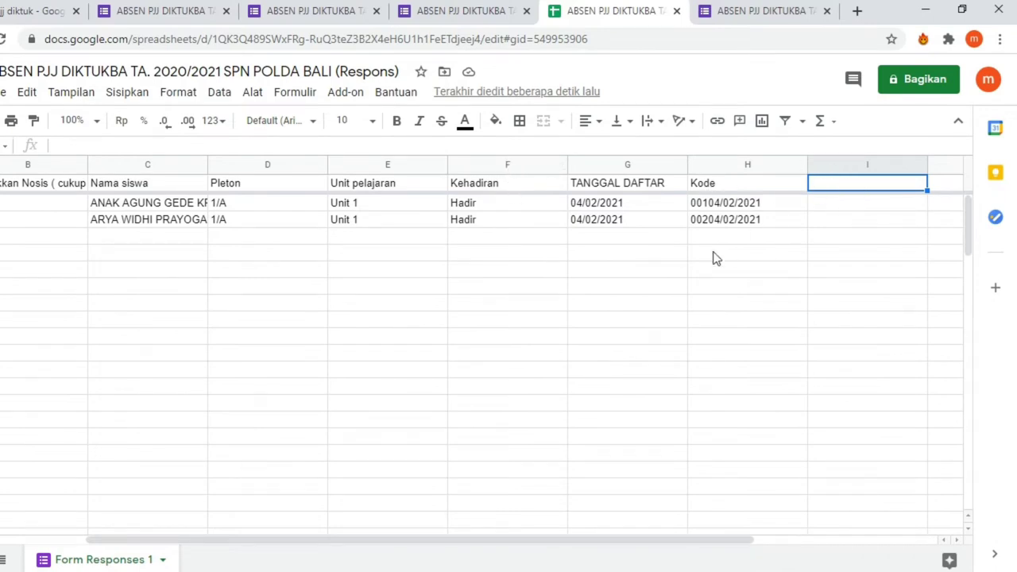
key(alt+Tab)
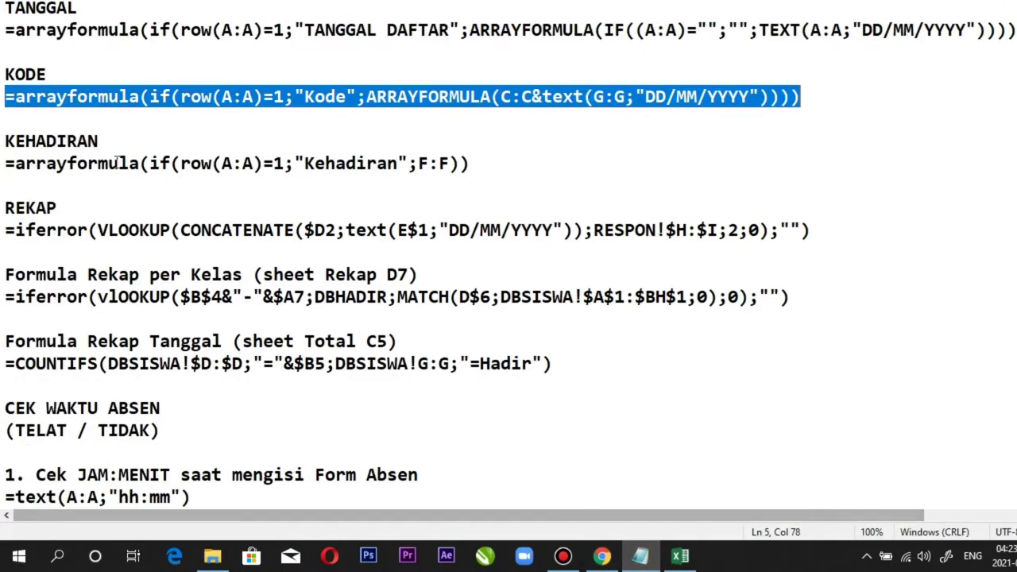
drag(2, 164, 472, 164)
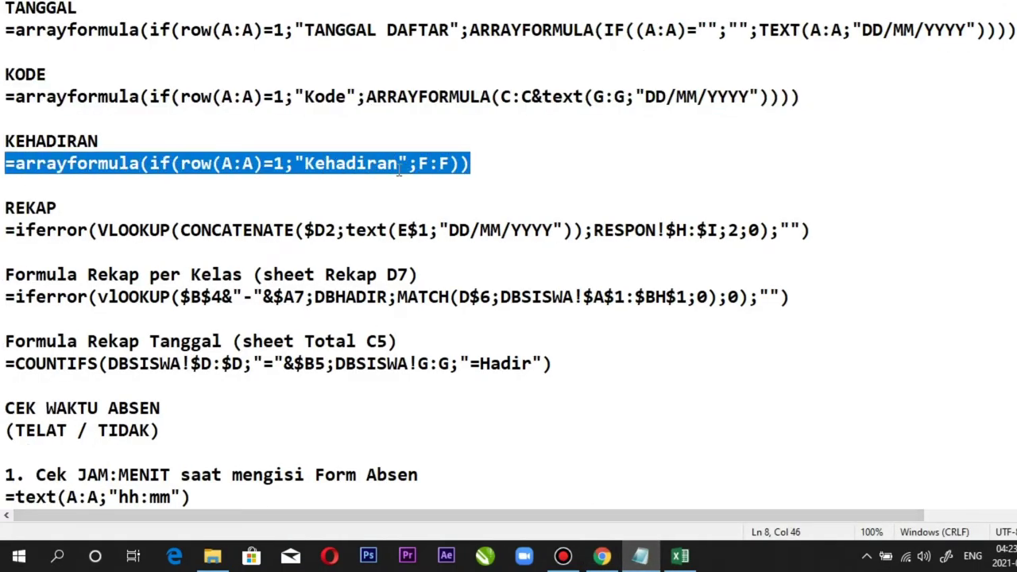
right_click(395, 163)
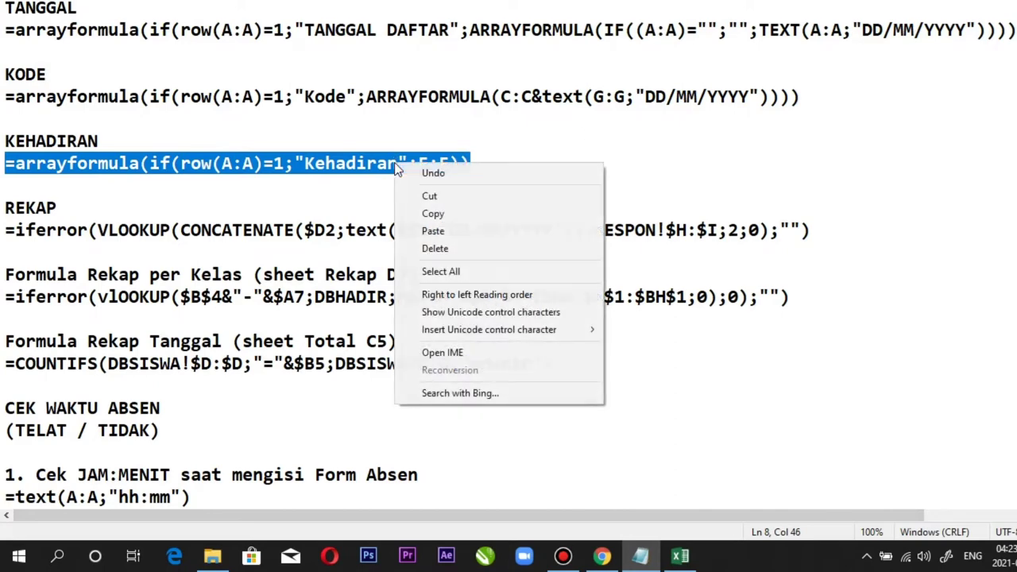
click(433, 214)
click(602, 556)
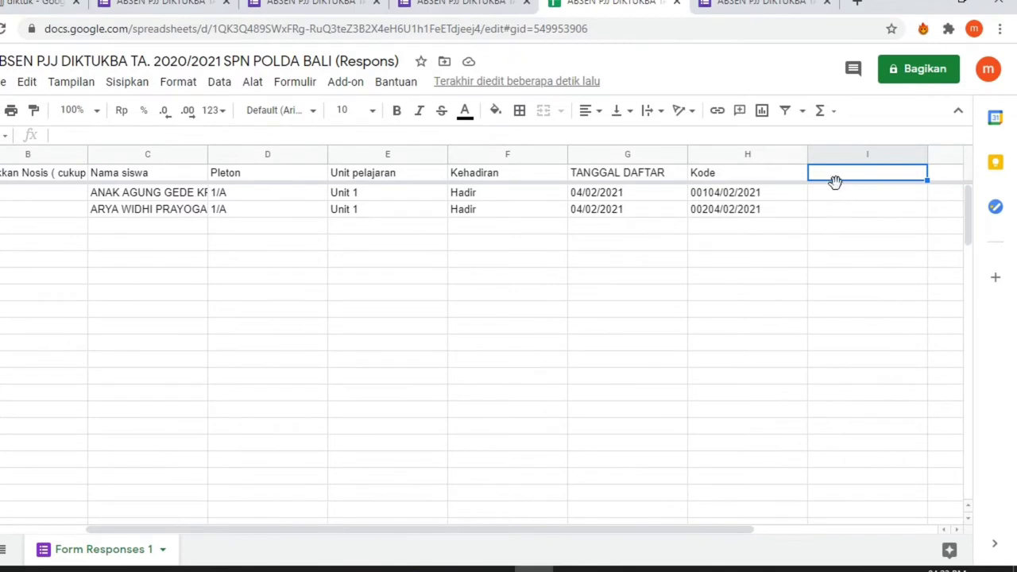
right_click(838, 181)
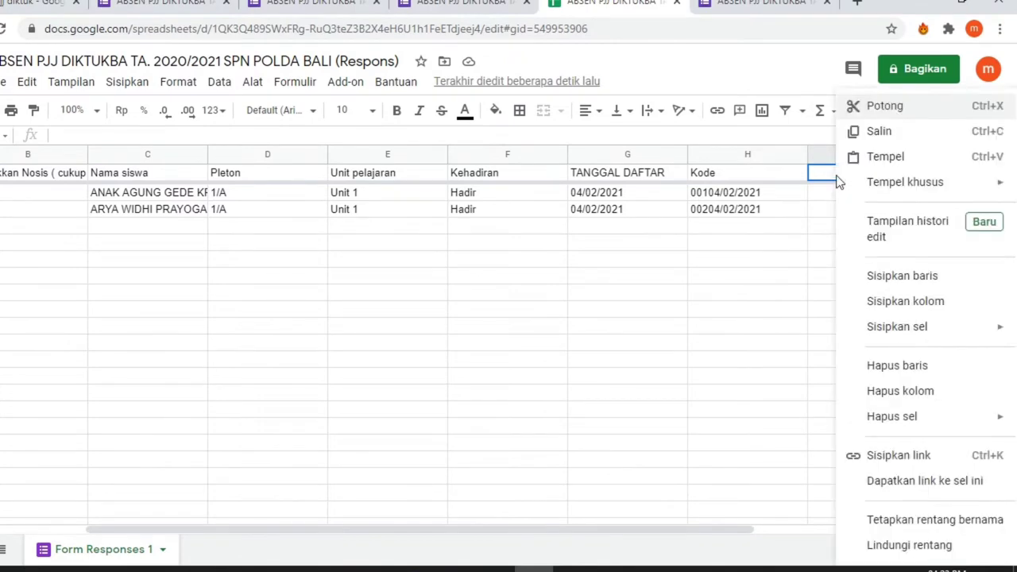
click(885, 158)
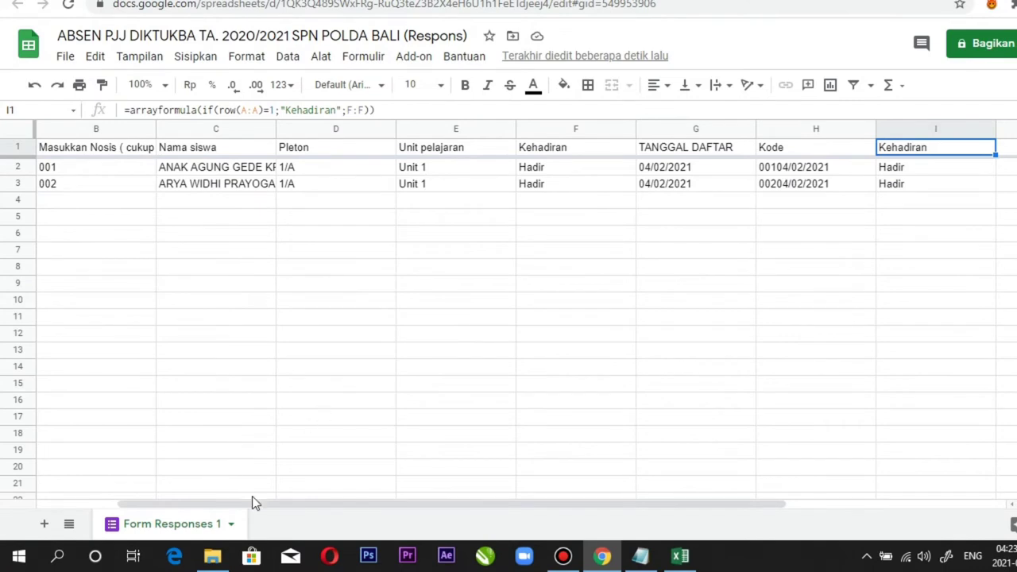
- Rename the Form Responses 1 sheet as RESPON
right_click(188, 530)
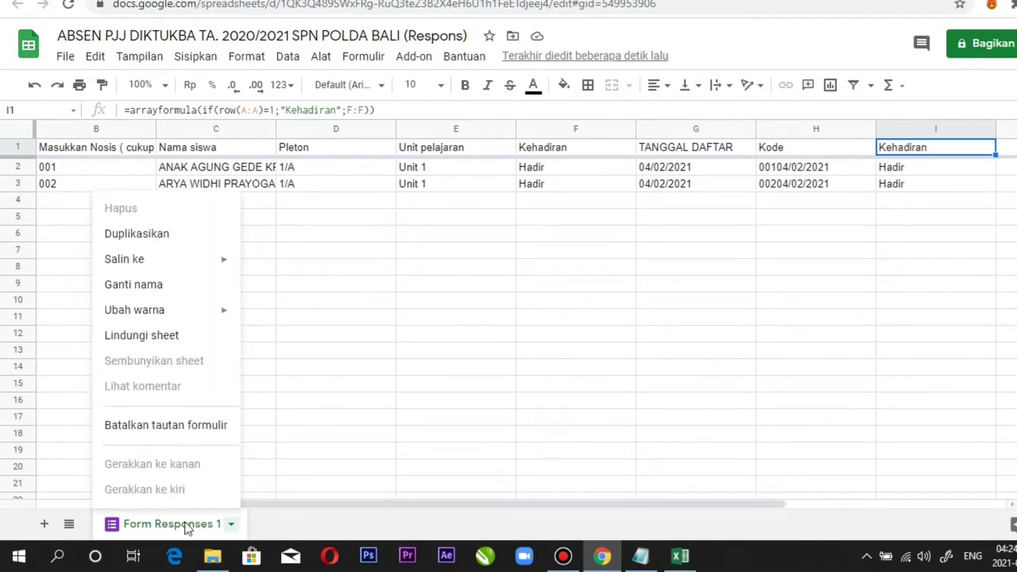
click(143, 286)
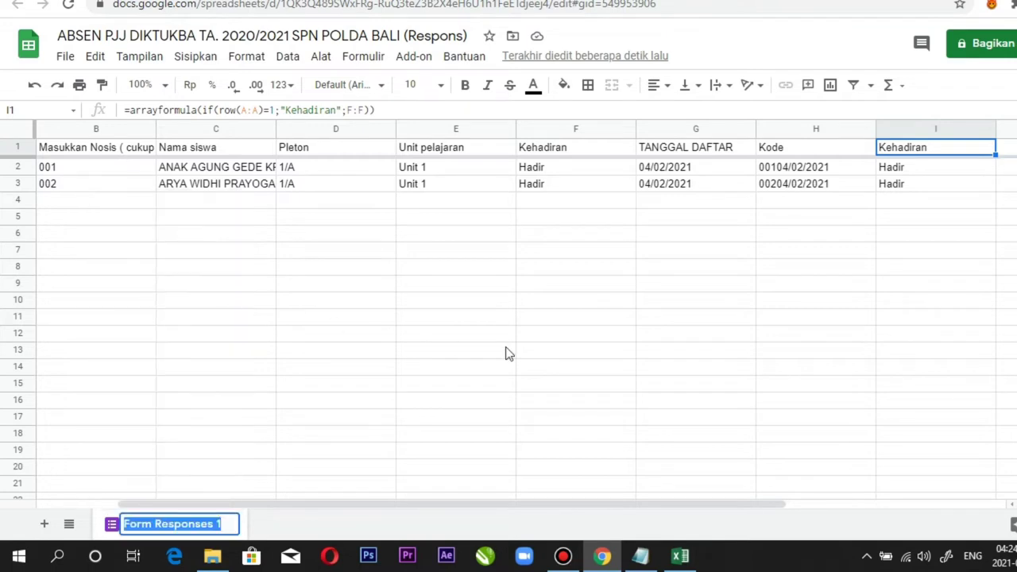
text(RESPON)
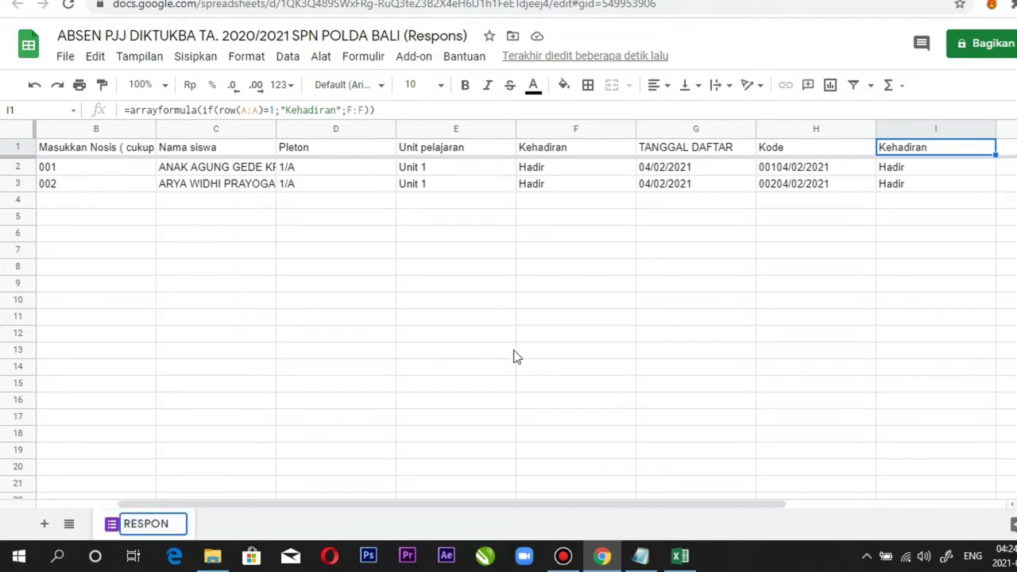
click(368, 356)
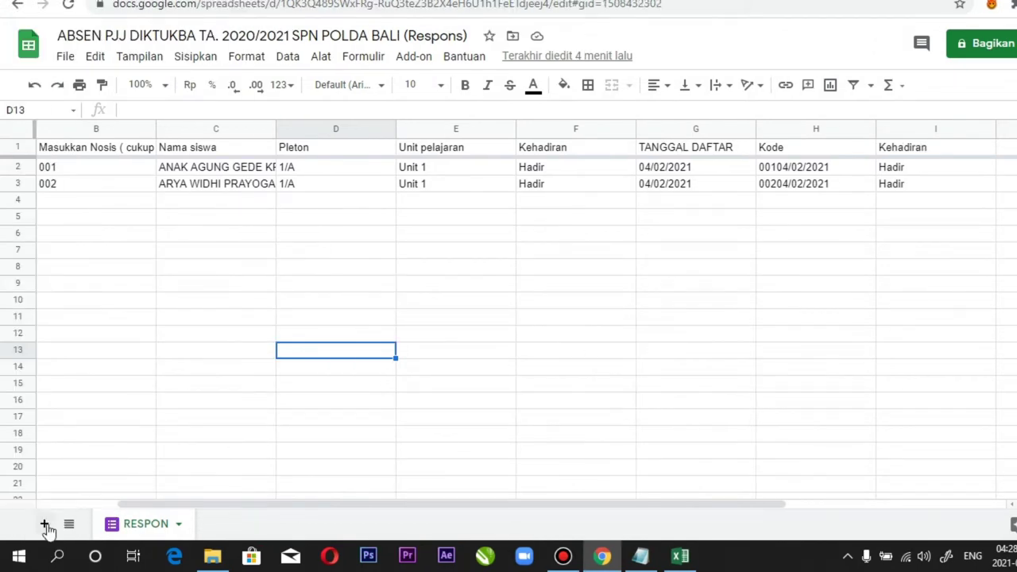
- Add a new sheet to the response spreadsheet and rename it DBSISWA
click(45, 527)
right_click(223, 528)
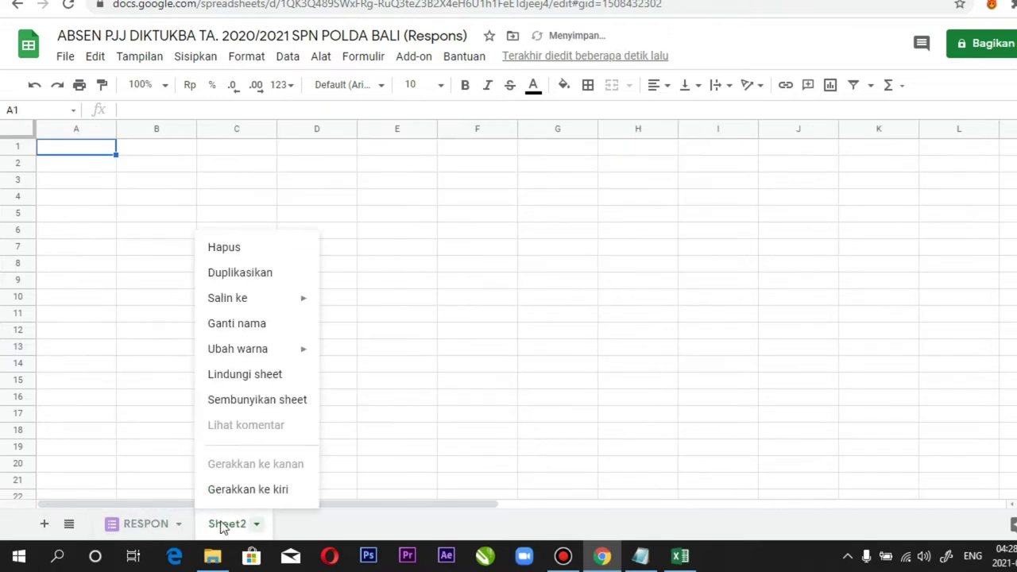
click(241, 325)
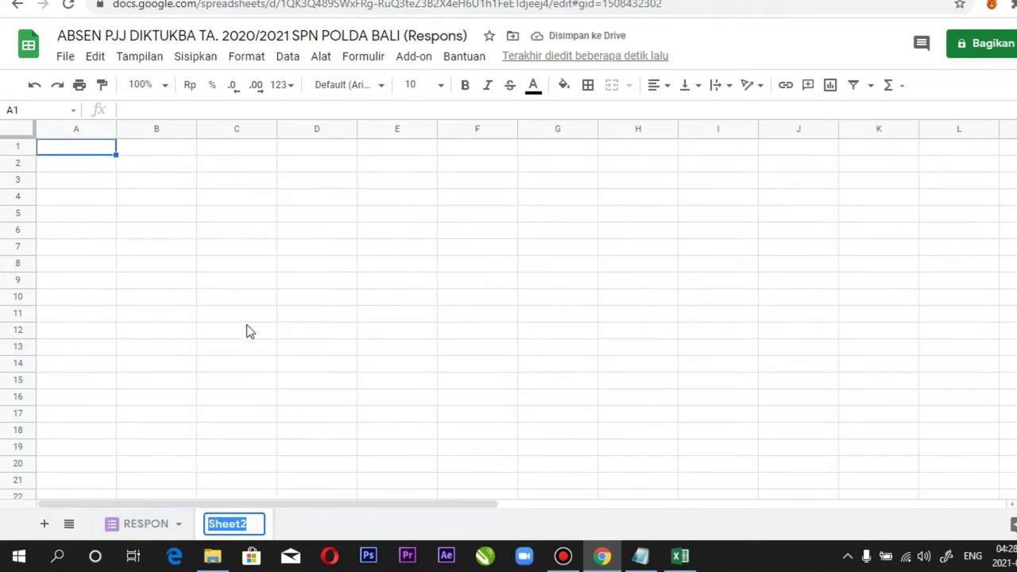
text(D)
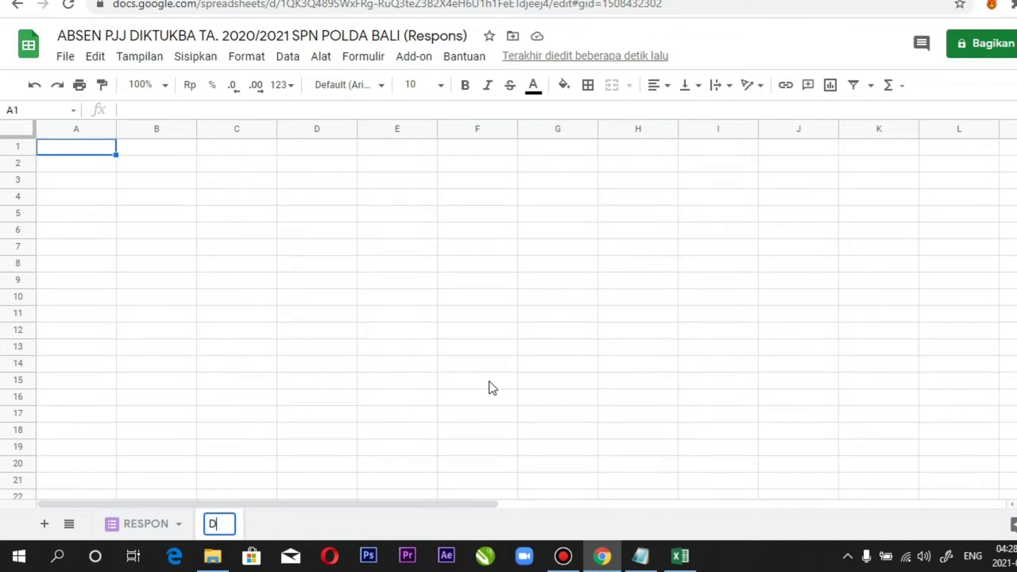
text(BSISWA)
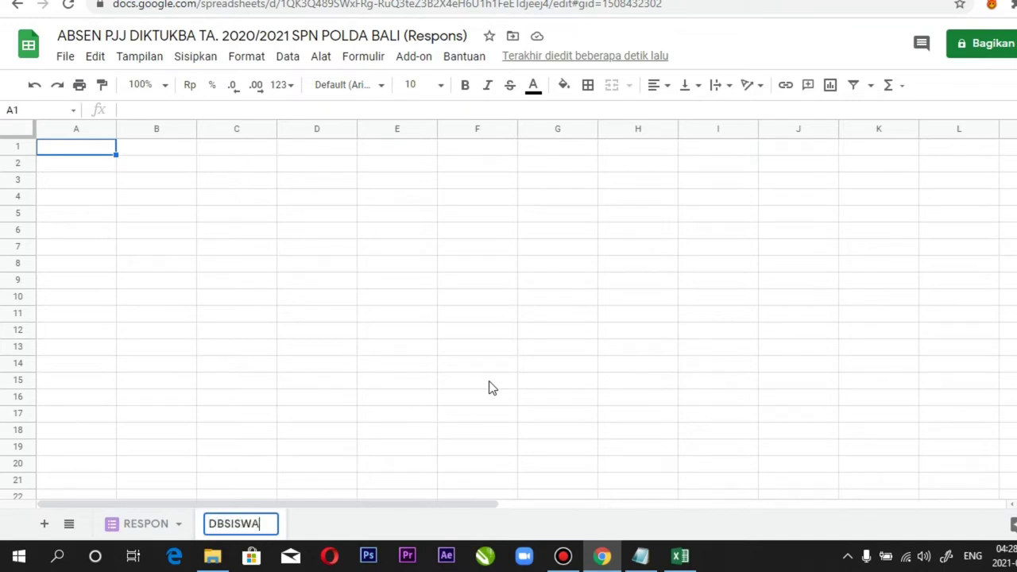
click(477, 394)
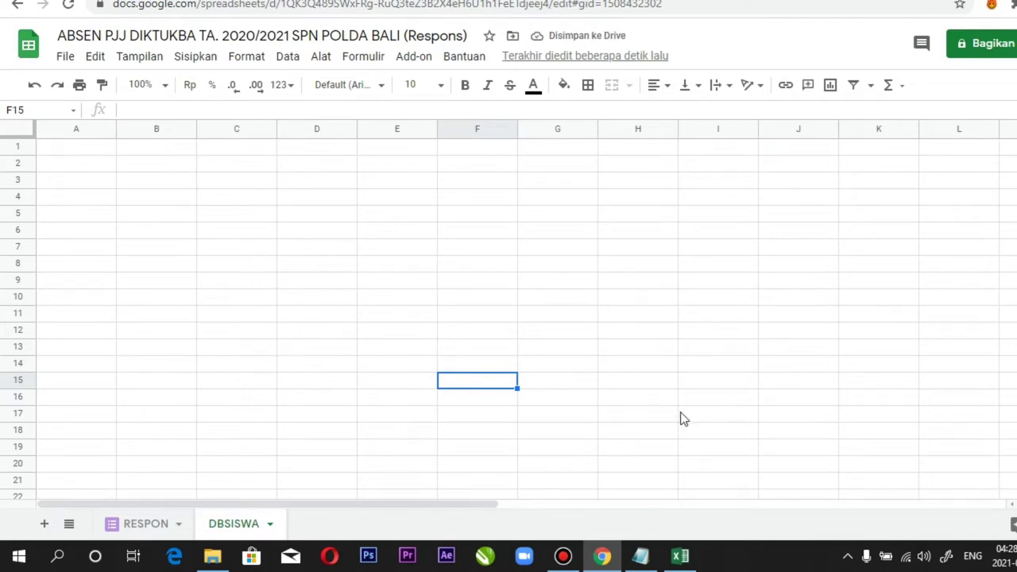
- Switch to Excel and copy the whole No, Pleton, Nama and NOSIS table with its headers from the DATA AWAL UTK ABSEN sheet
click(680, 556)
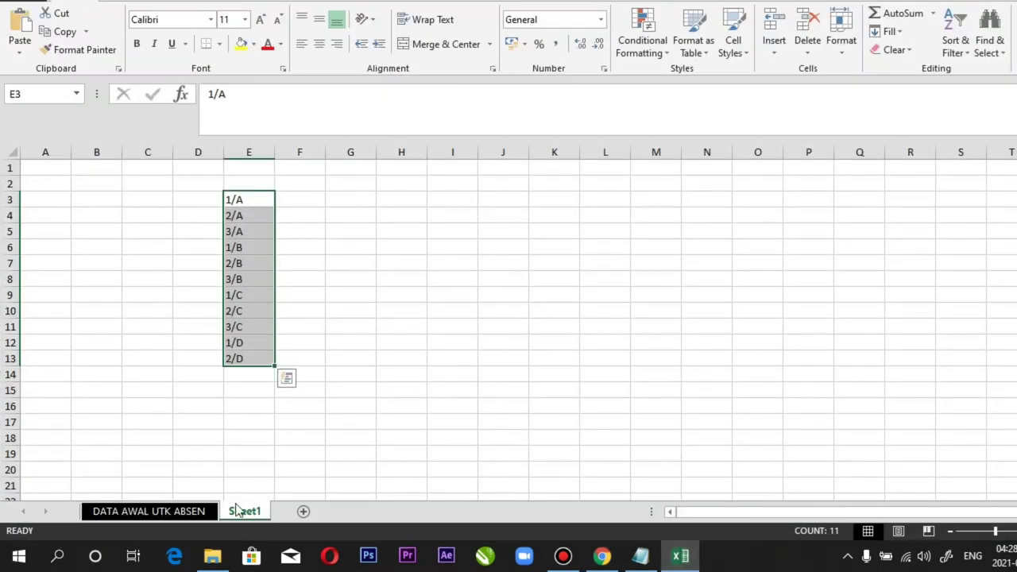
click(197, 517)
scroll(314, 354, up, 6)
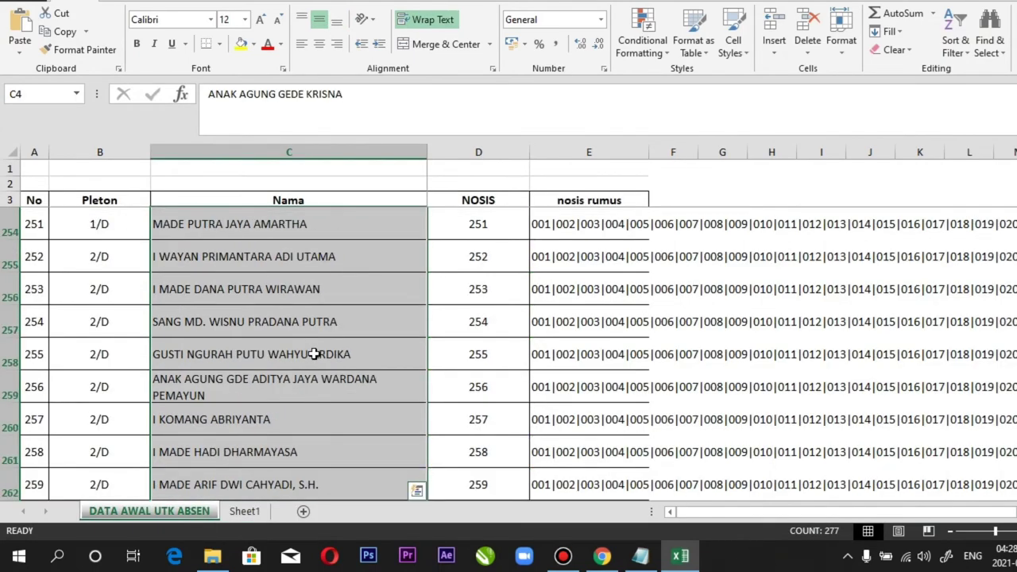
scroll(314, 354, up, 7)
click(80, 200)
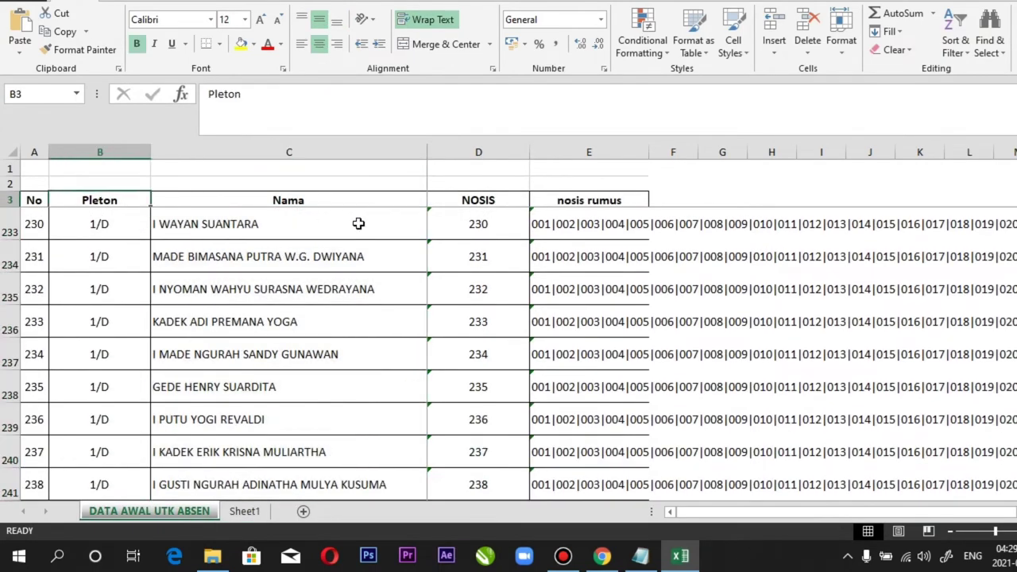
key(Down)
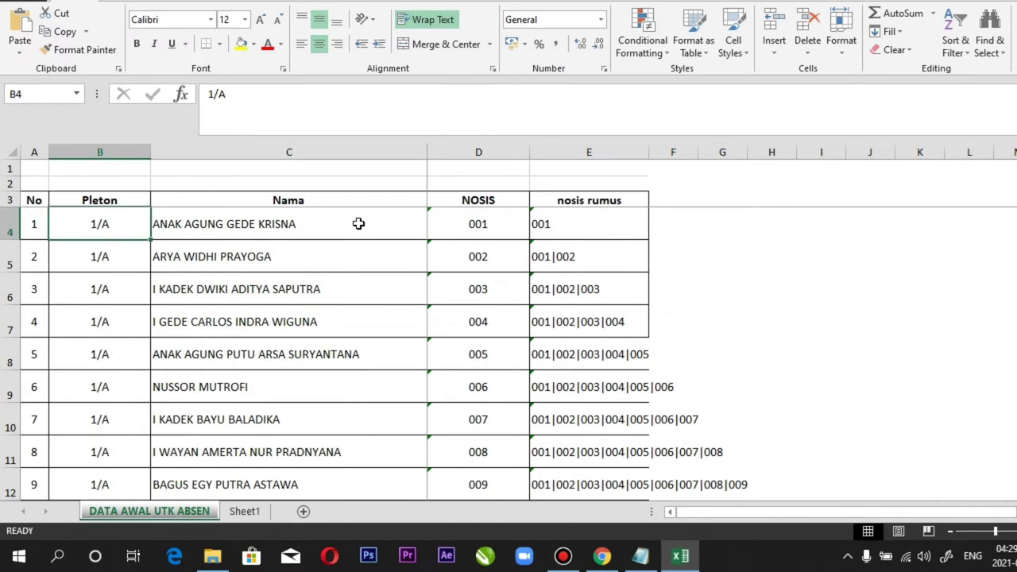
key(Up)
key(Down)
key(Up)
key(Left)
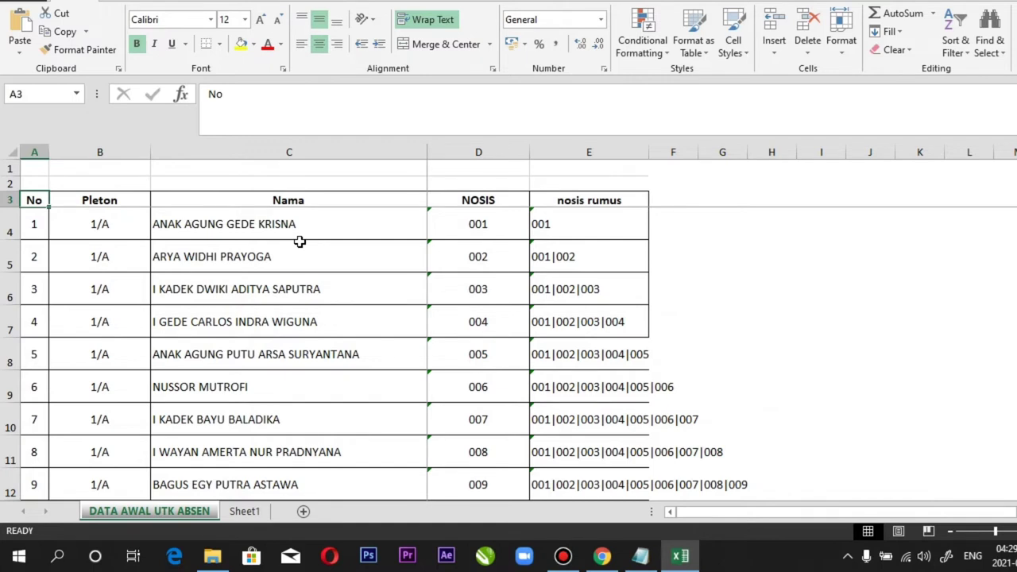
key(shift+Down)
key(shift+Right)
key(shift+Right)
key(shift+Right)
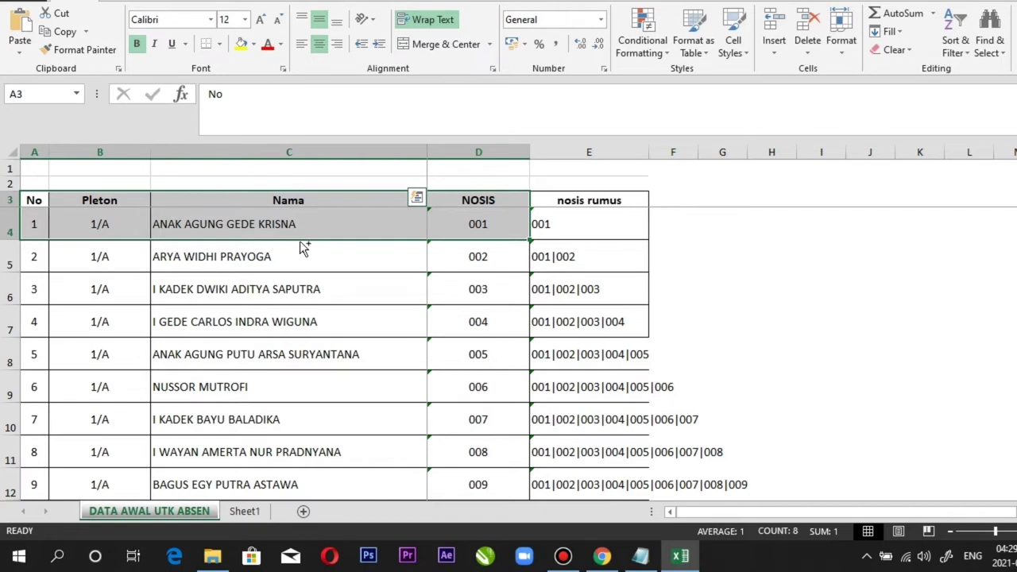
key(ctrl+shift+Down)
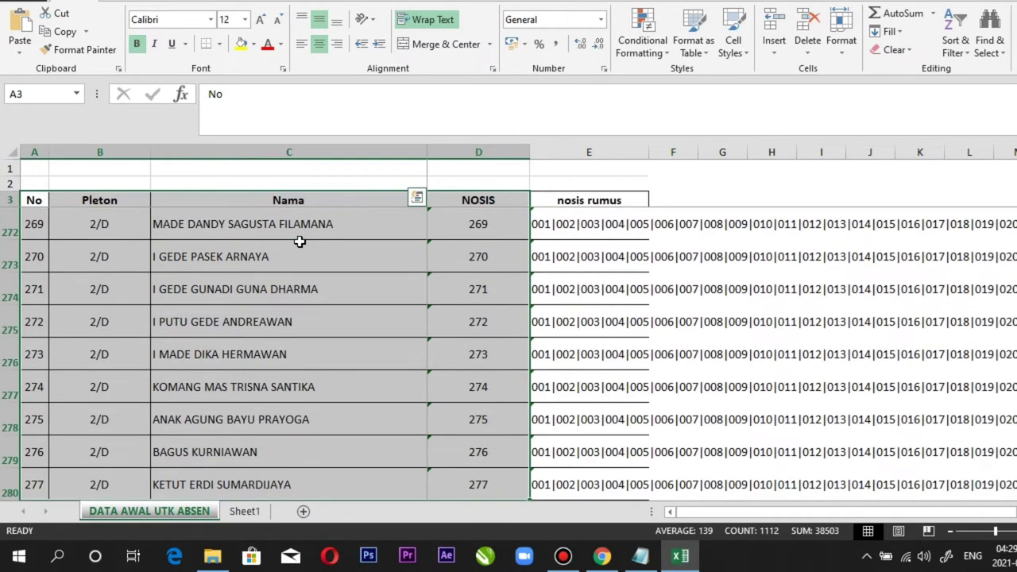
key(ctrl+c)
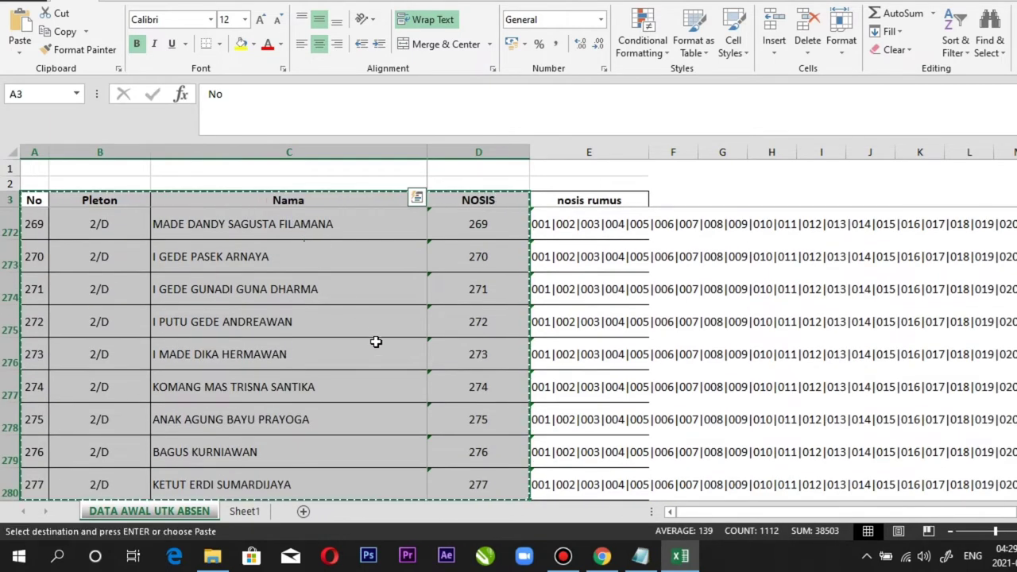
- Switch back to Google Sheets in Chrome and paste the copied student table into DBSISWA starting at cell A1
click(601, 555)
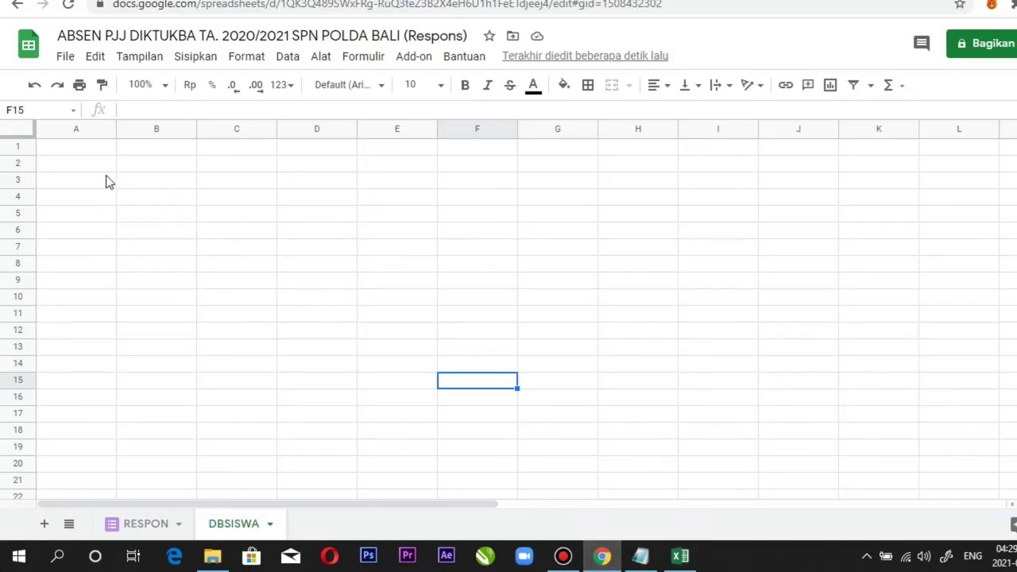
click(76, 151)
right_click(77, 151)
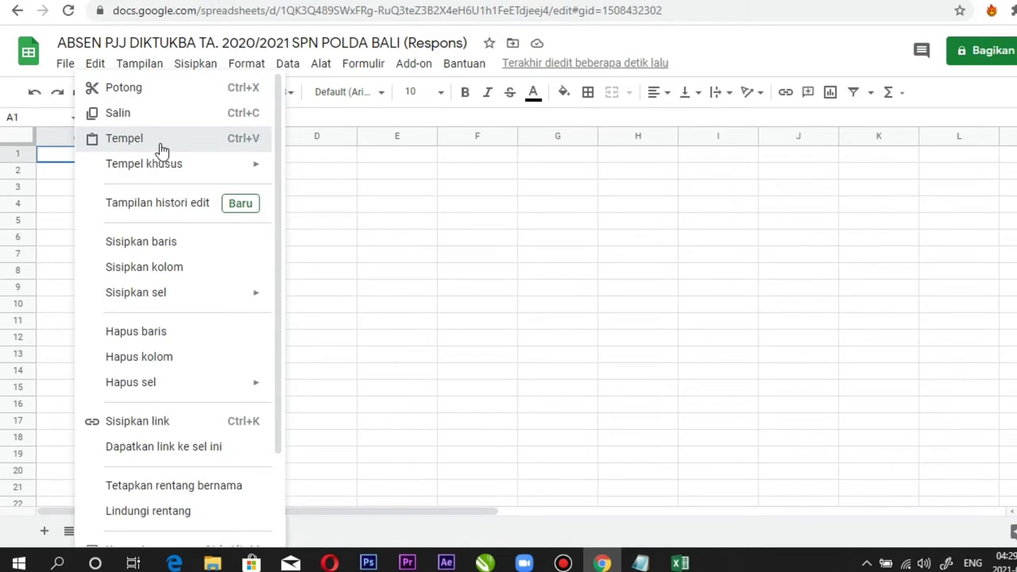
click(161, 150)
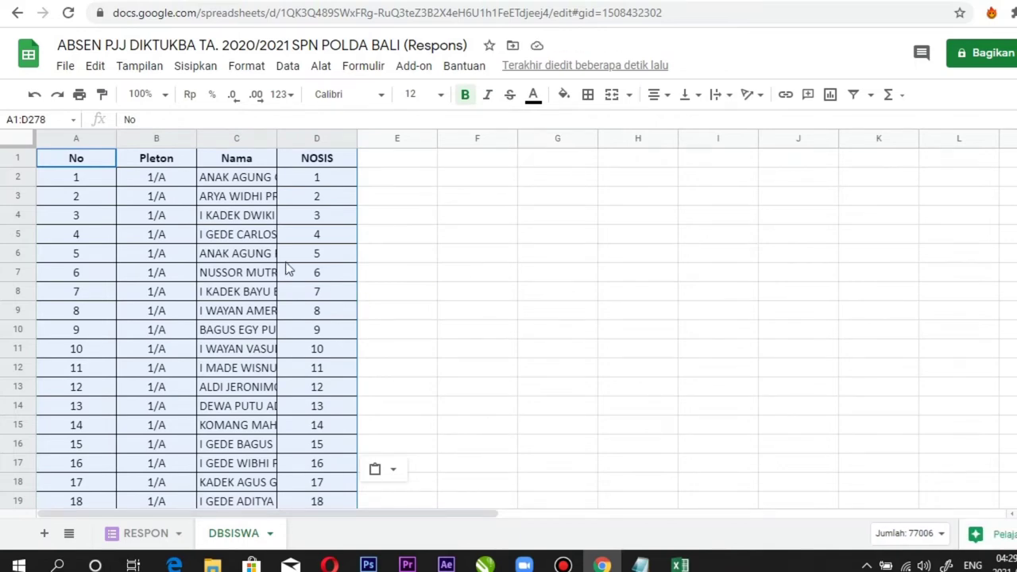
click(478, 275)
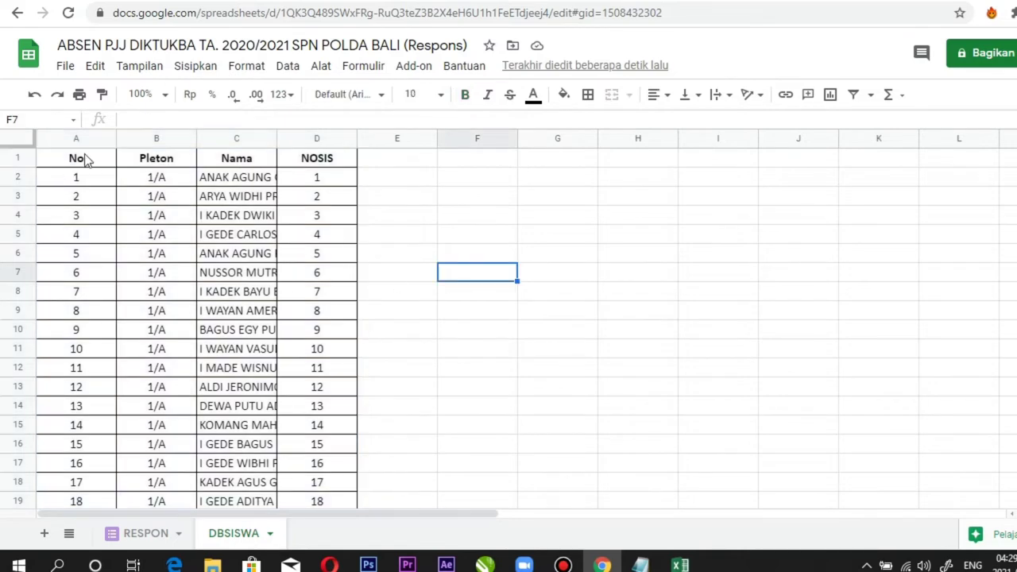
- Narrow the No, Pleton and NOSIS columns and widen the Nama column until the student names fit
drag(111, 142, 80, 143)
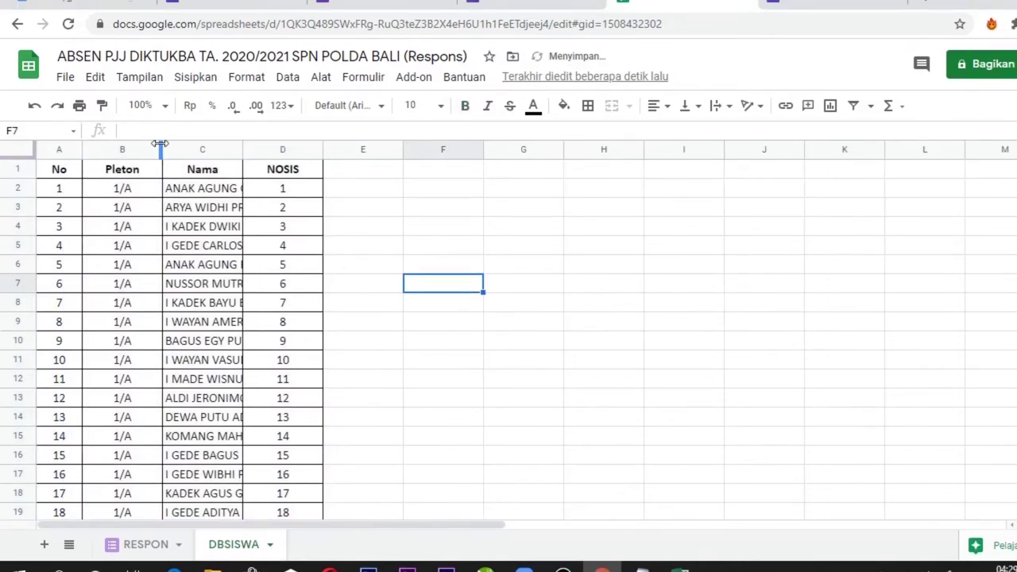
drag(160, 144, 153, 143)
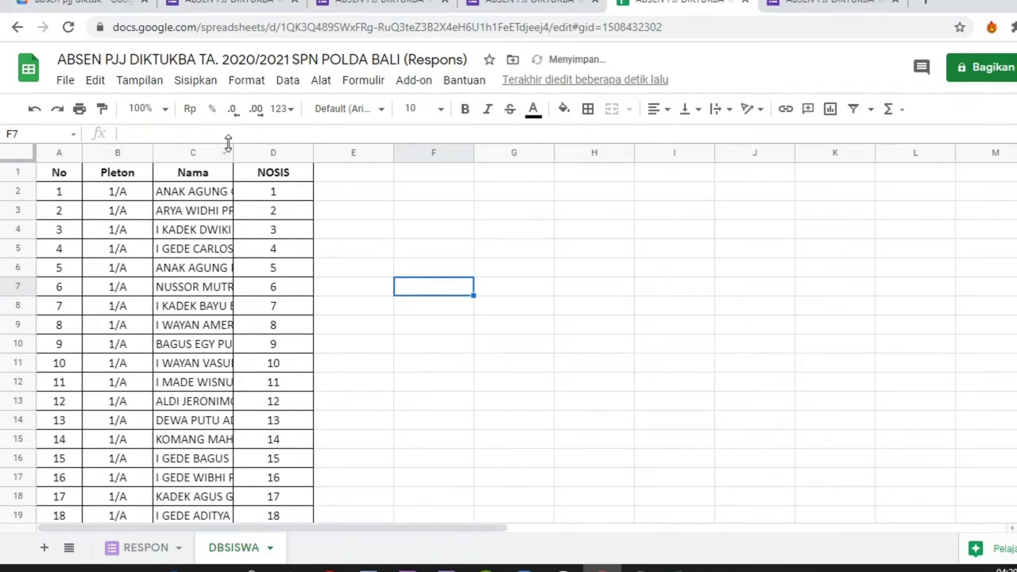
drag(232, 146, 328, 145)
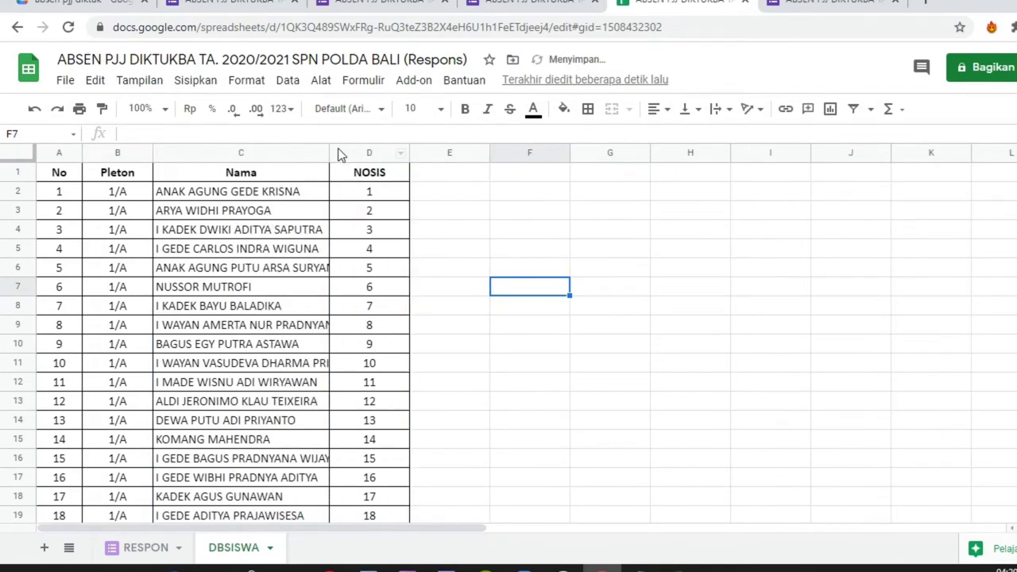
drag(329, 151, 387, 145)
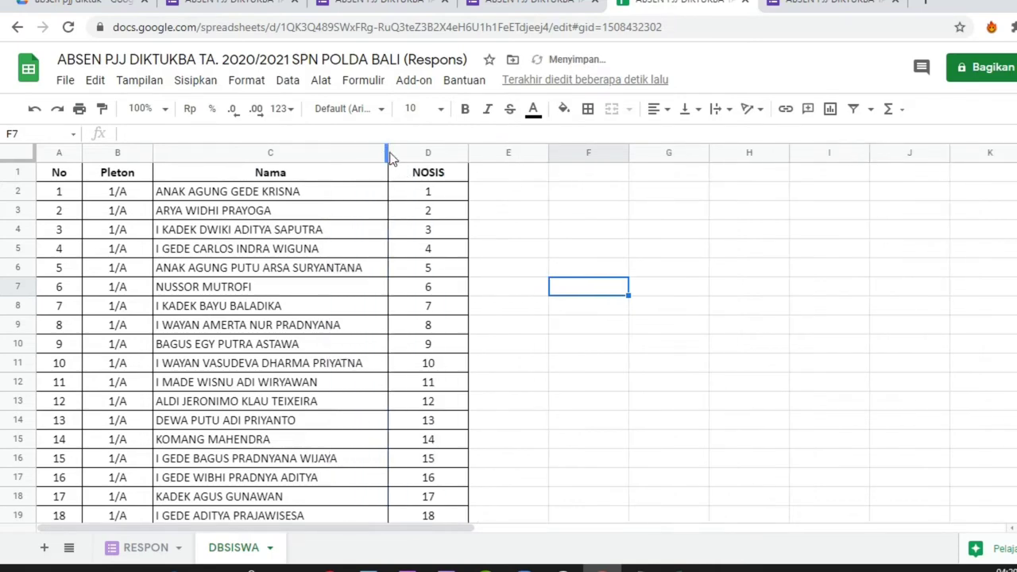
drag(387, 153, 399, 153)
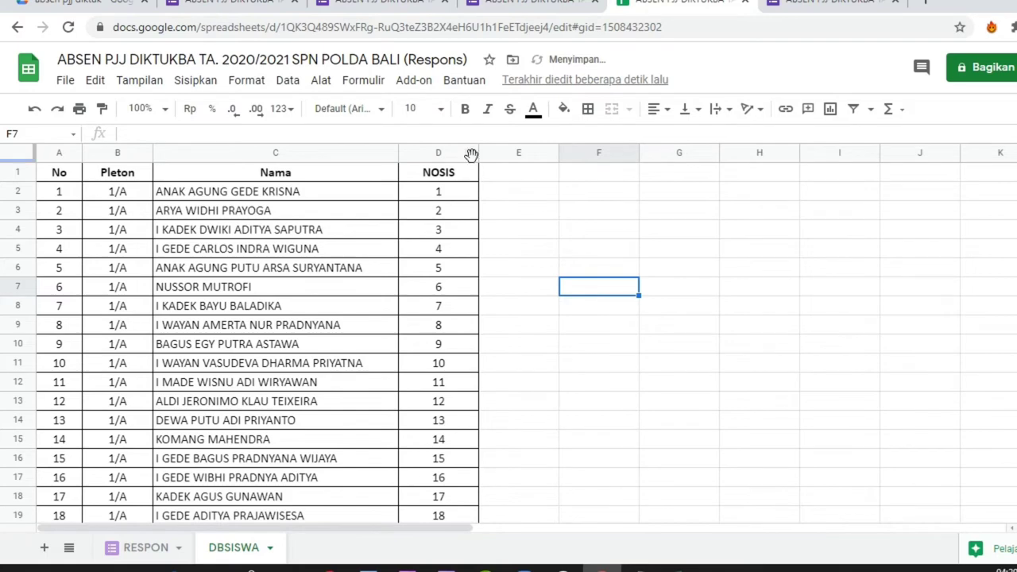
drag(478, 153, 448, 150)
- Enter the first two NOSIS values as text with leading zeros, '001 in D2 and '002 in D3
click(425, 193)
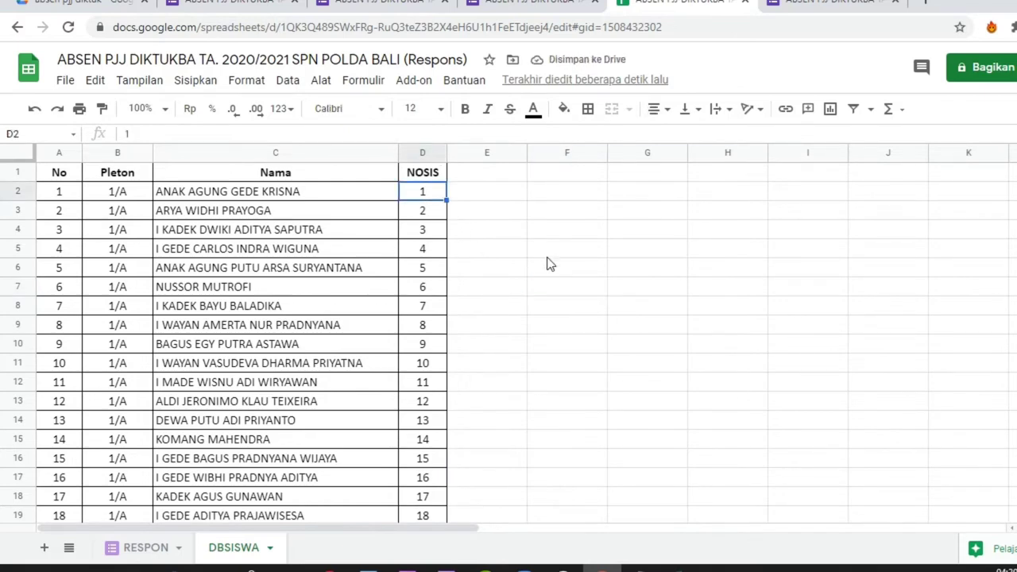
text('001)
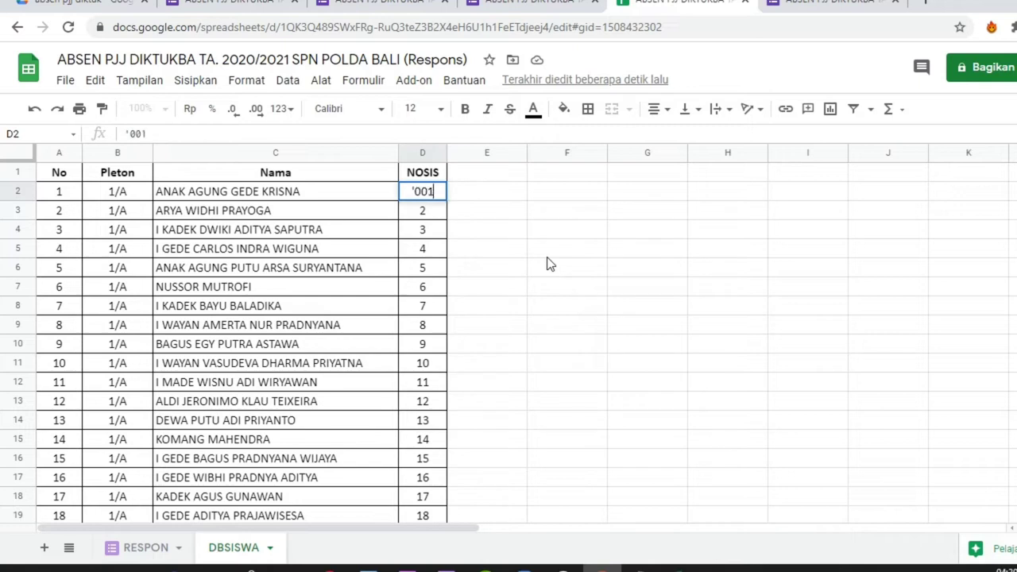
key(Return)
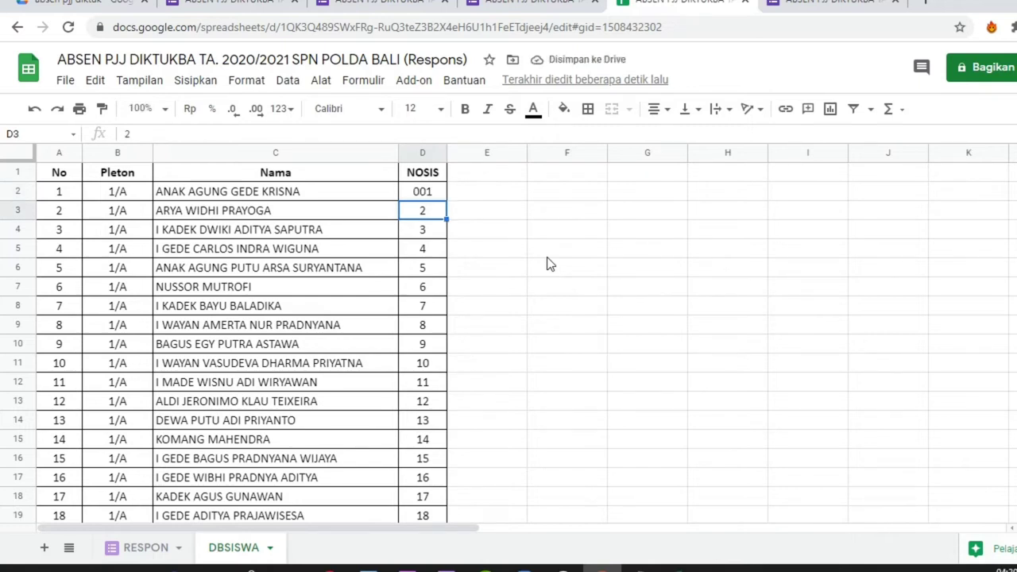
text('00)
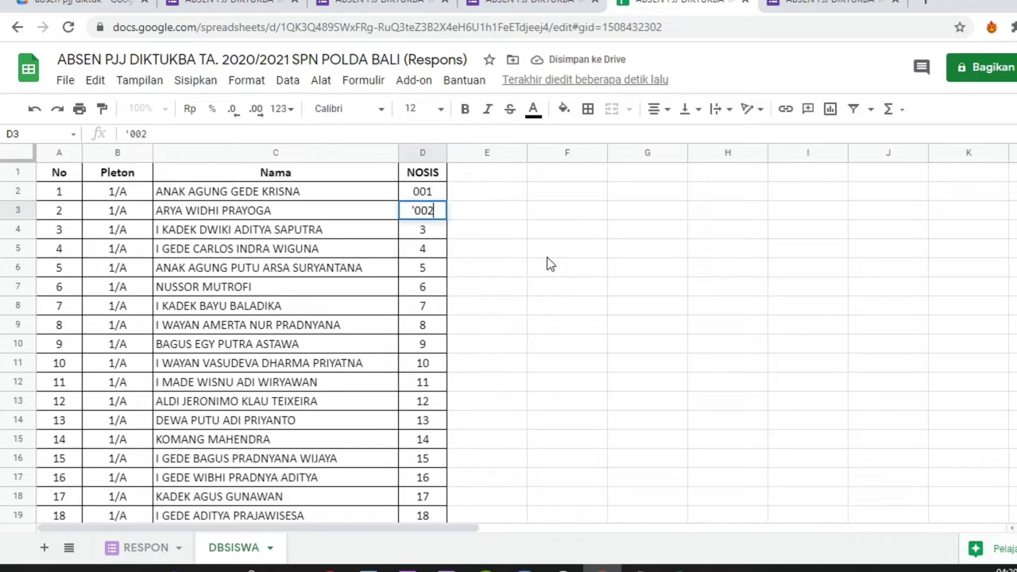
key(Return)
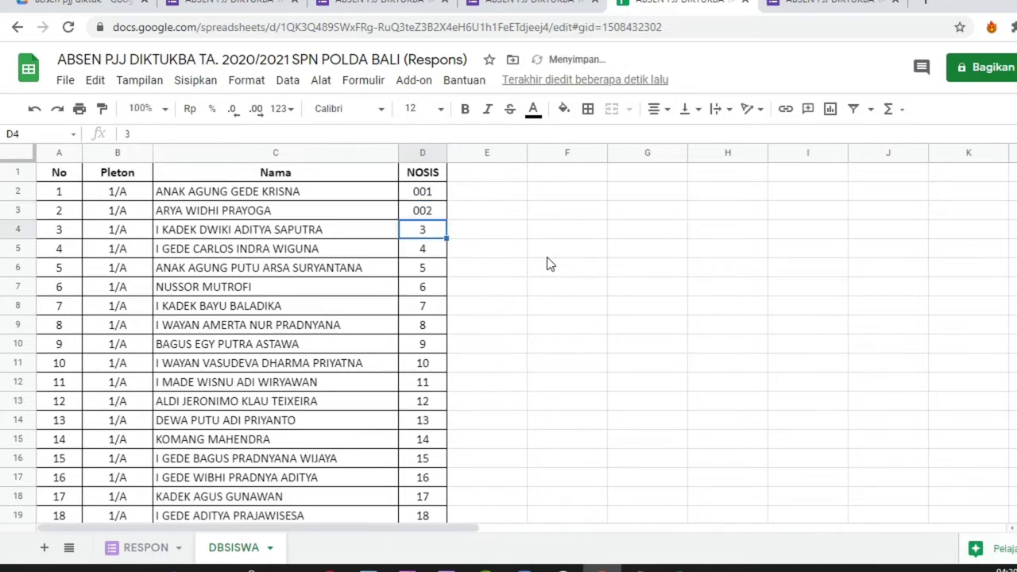
- Clear all remaining NOSIS values from cell D4 down to the end of the student list
key(ctrl+shift+Down)
key(Delete)
key(Up)
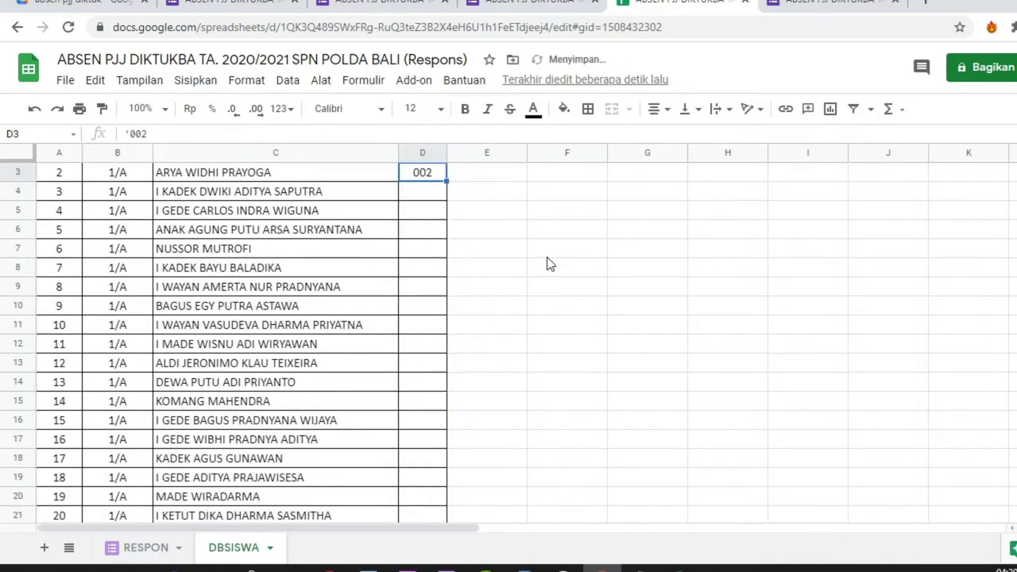
- Fill the NOSIS series from D2:D3 down to the end of the student list and check the numbering
key(Down)
key(Up)
key(Up)
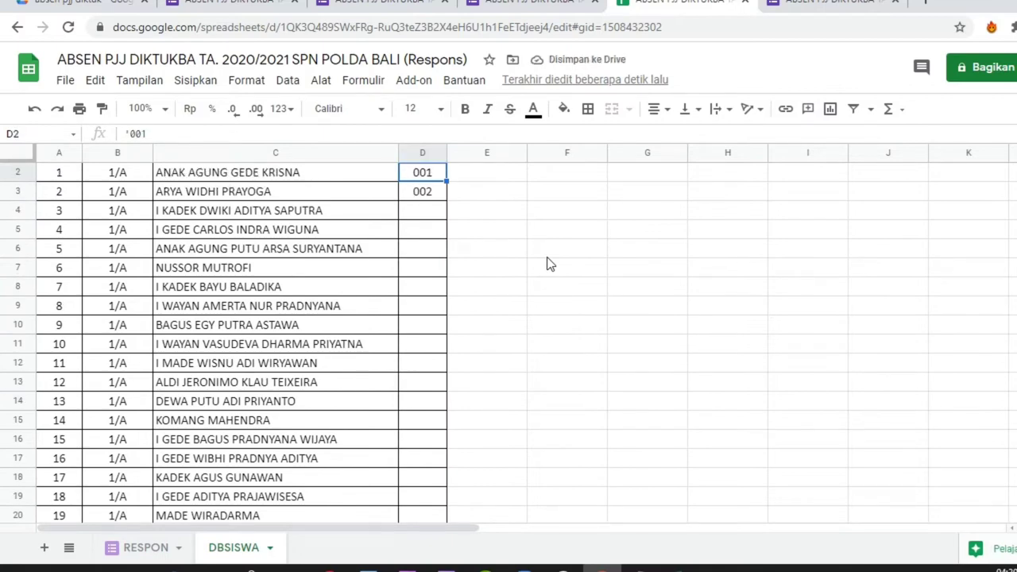
key(shift+Down)
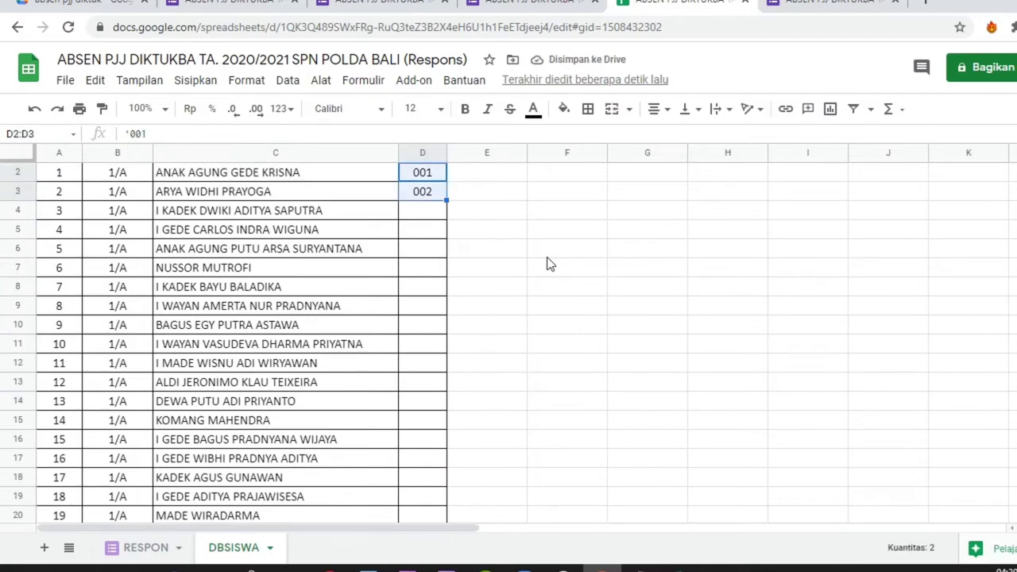
double_click(446, 201)
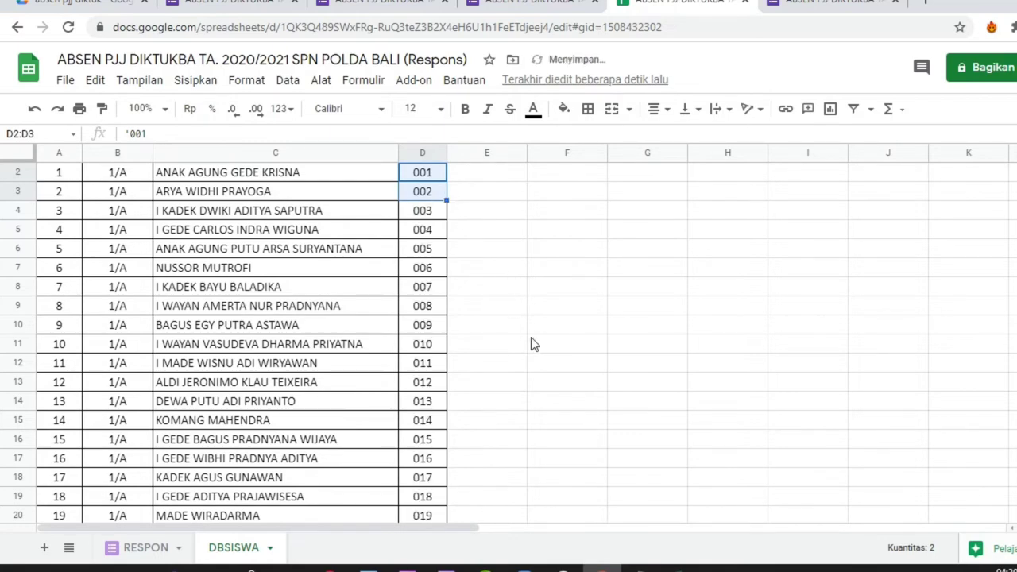
scroll(532, 343, down, 13)
scroll(533, 343, down, 5)
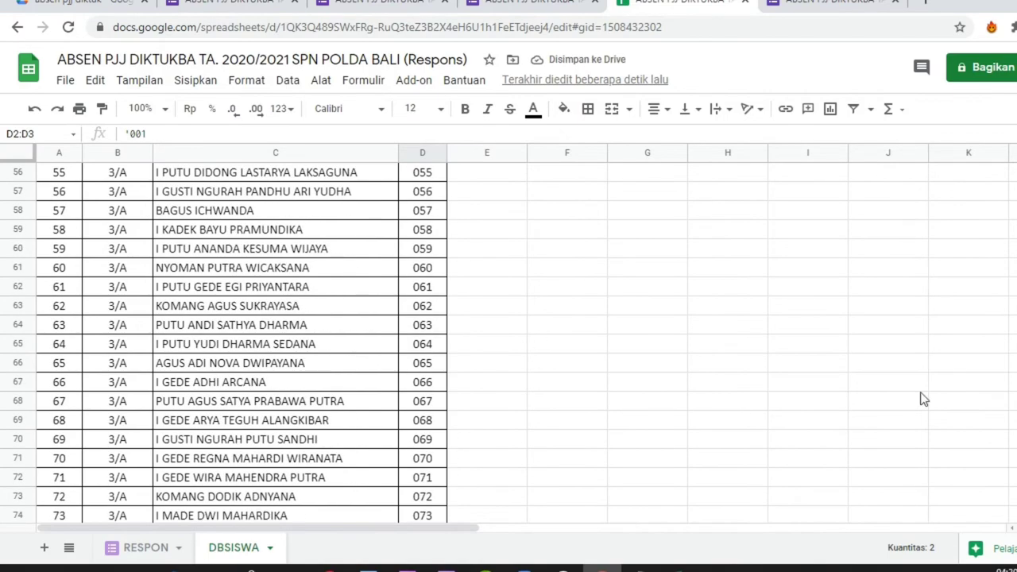
scroll(793, 328, down, 7)
scroll(728, 327, down, 20)
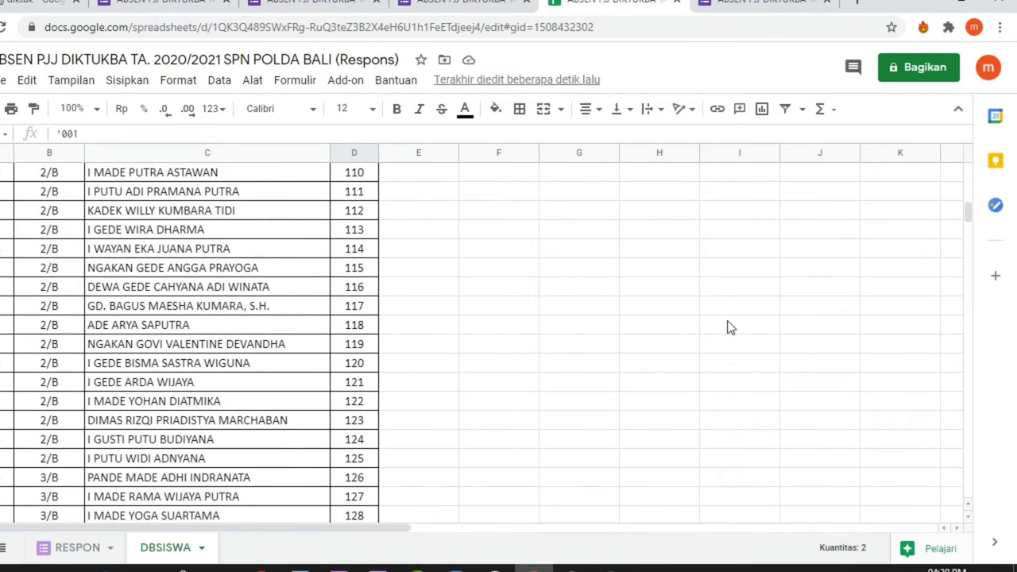
scroll(731, 328, down, 20)
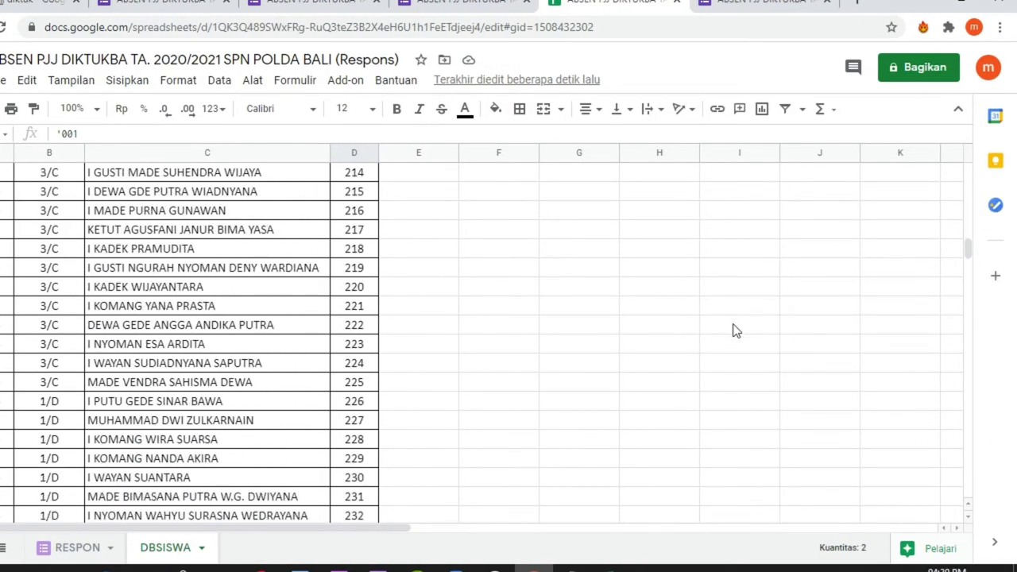
scroll(733, 329, up, 17)
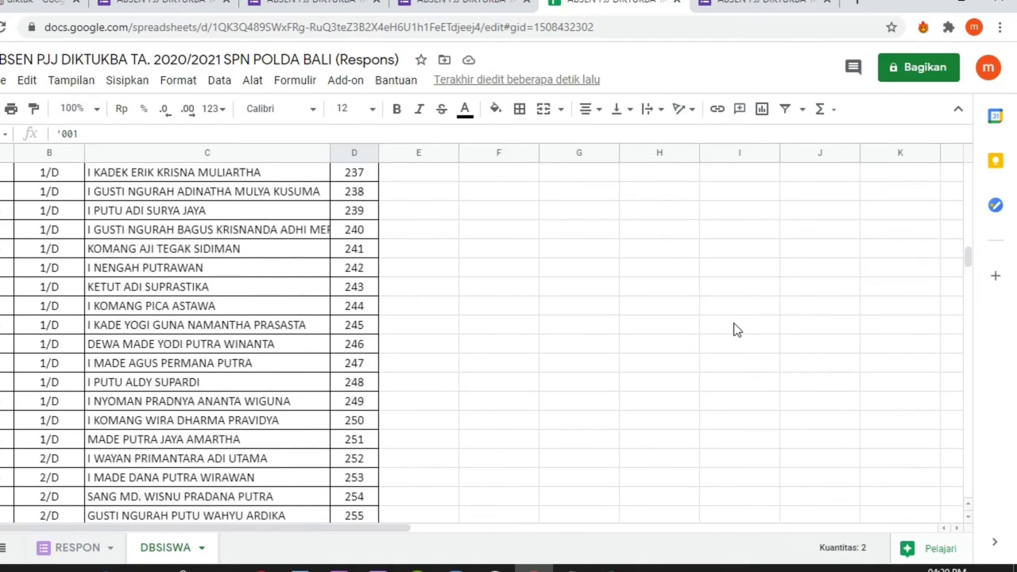
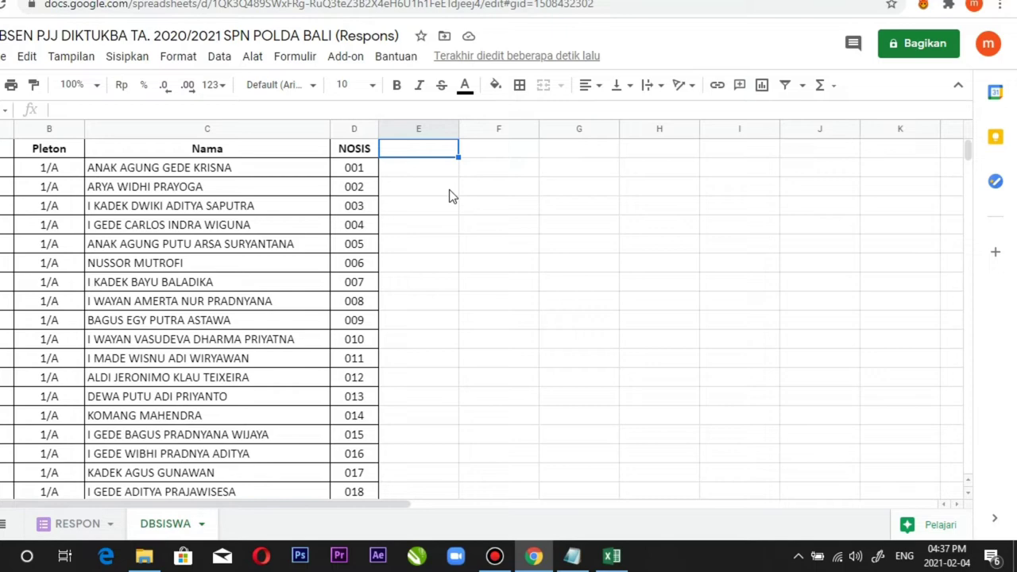
- Enter the date 2021-02-04 in header cell E1, beside NOSIS
text(2021/)
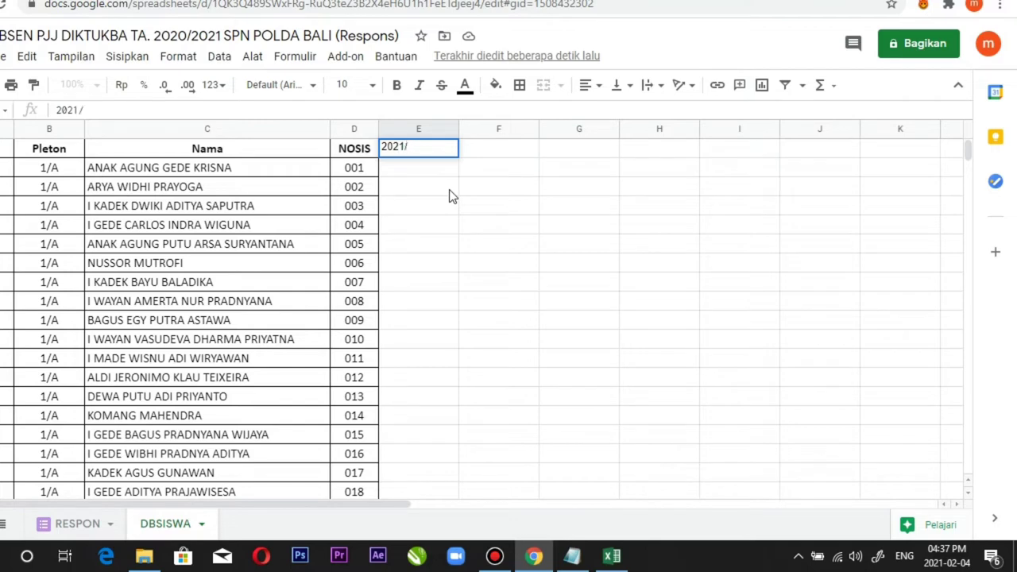
key(BackSpace)
text(-02-04)
key(Return)
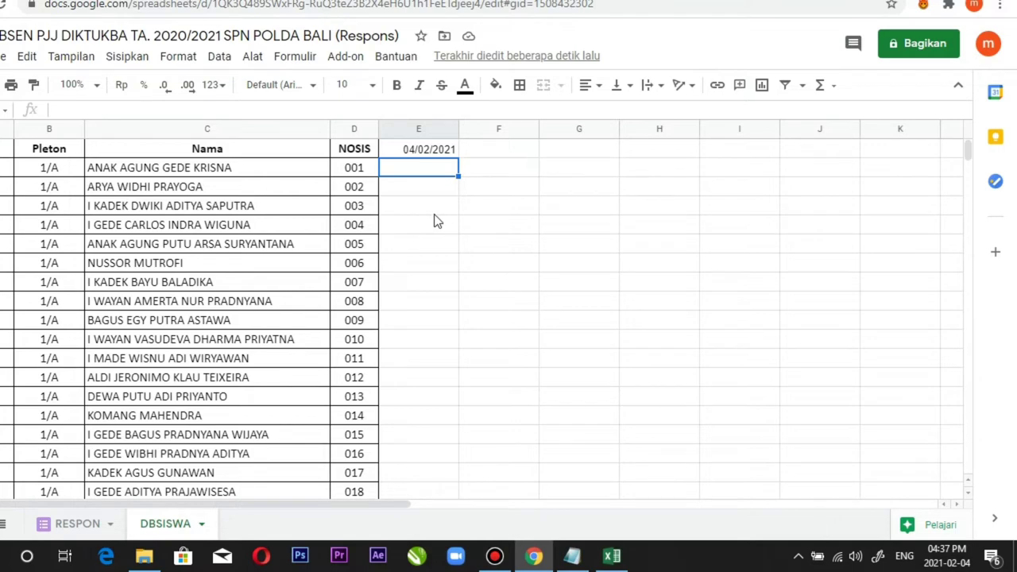
- Apply a custom dd/mm number format to the date in E1 so the year is omitted
click(421, 152)
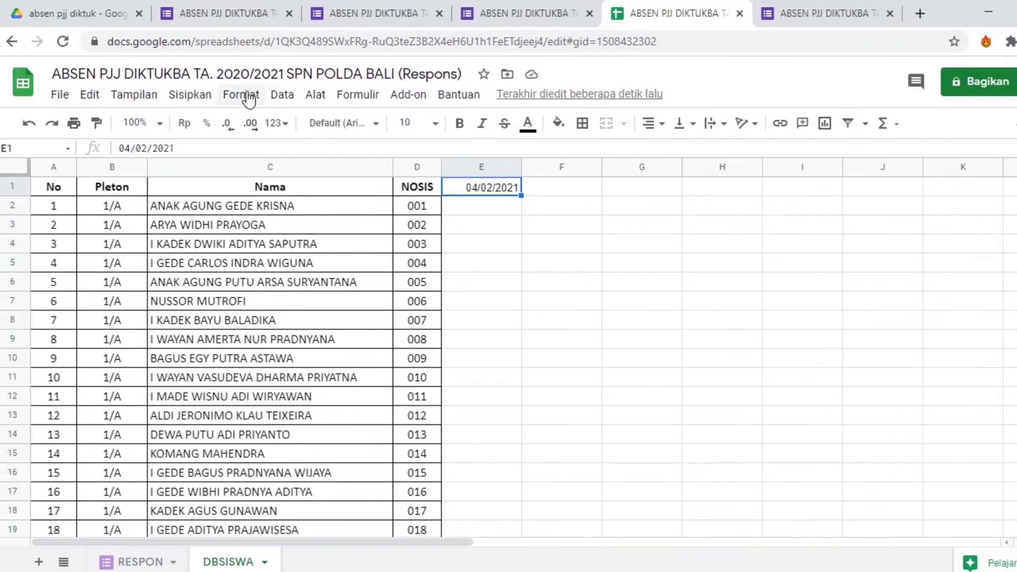
click(243, 95)
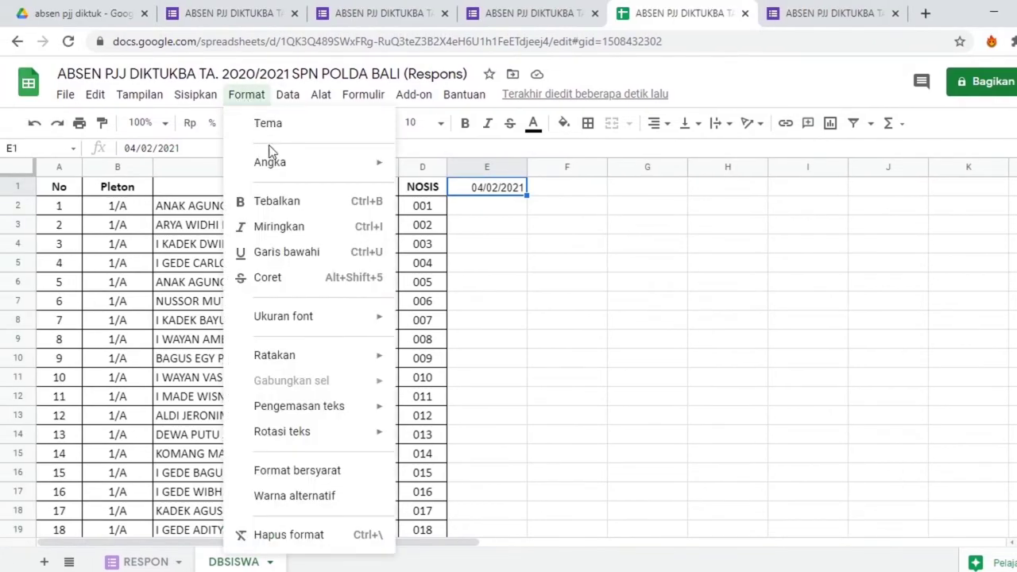
mouse_move(280, 166)
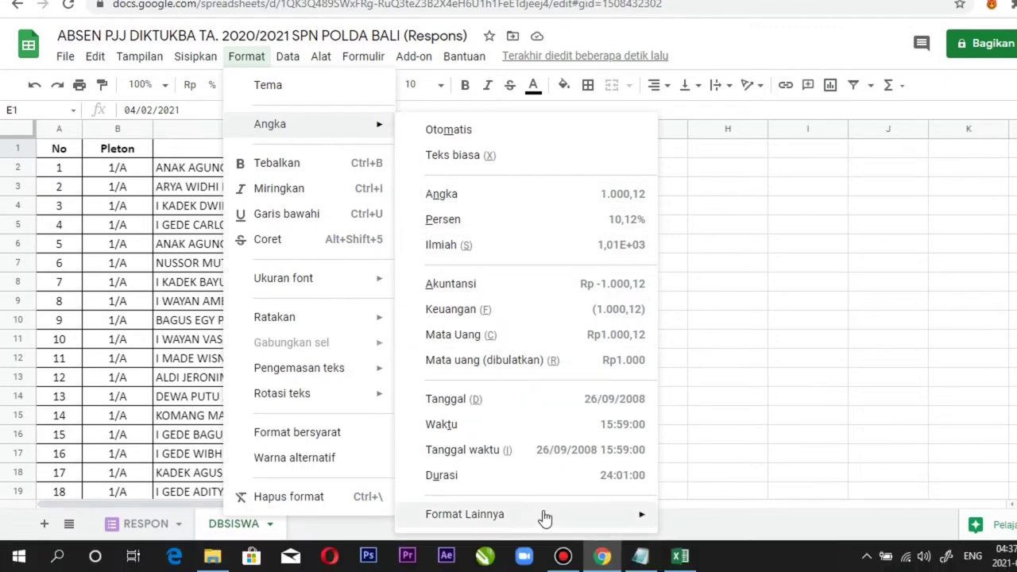
mouse_move(545, 525)
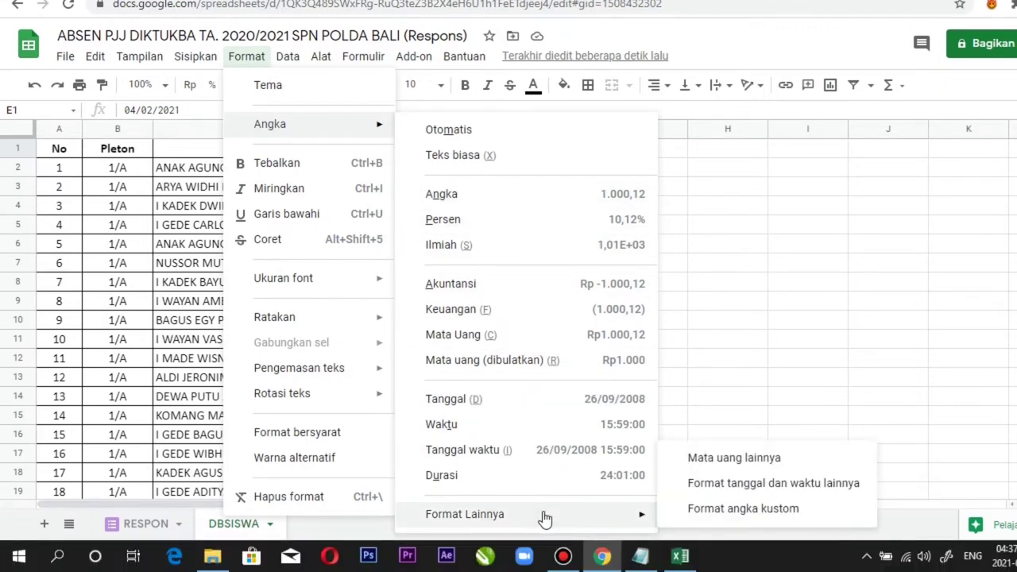
click(750, 509)
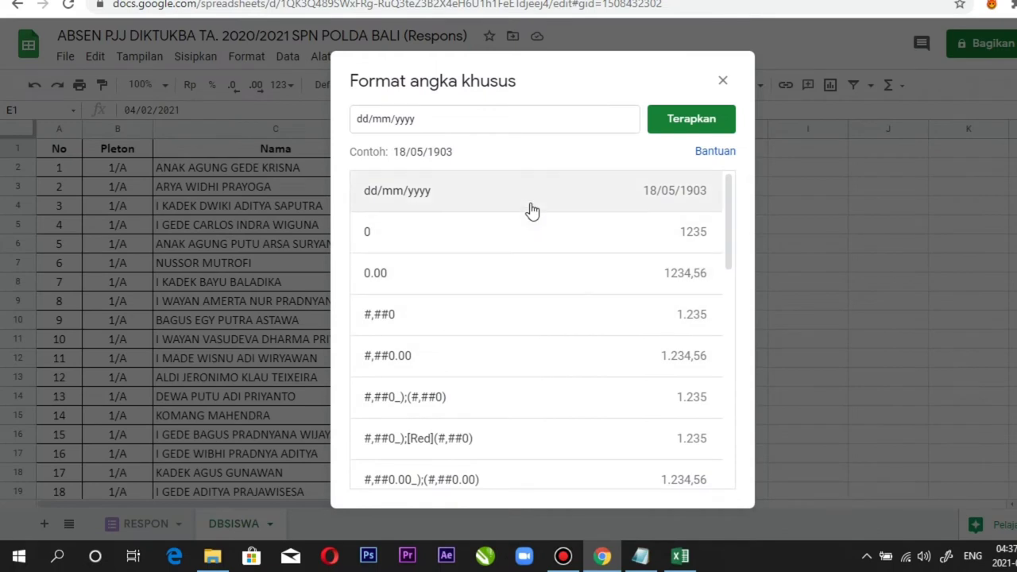
click(486, 121)
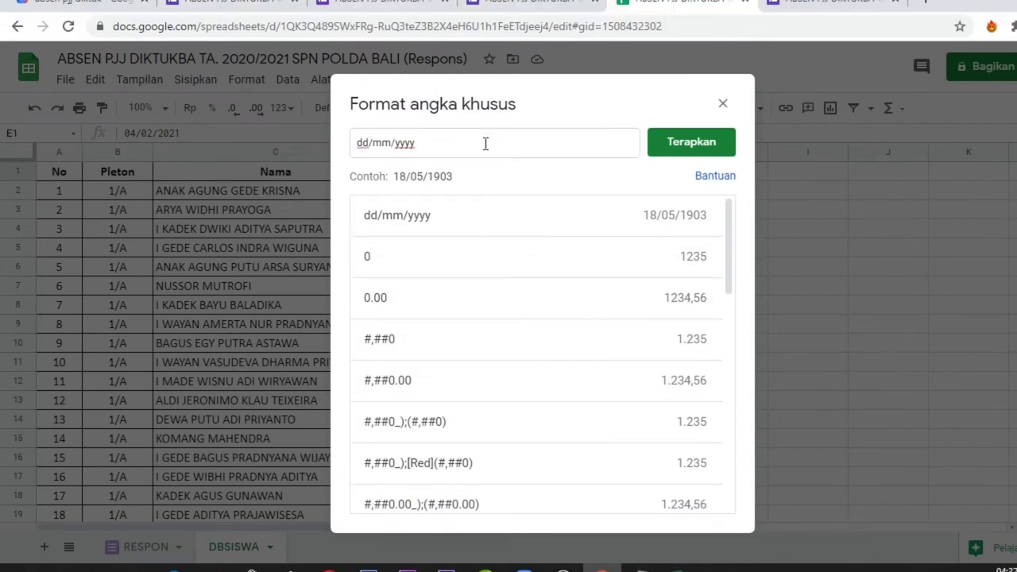
key(BackSpace)
key(BackSpace)
key(BackSpace)
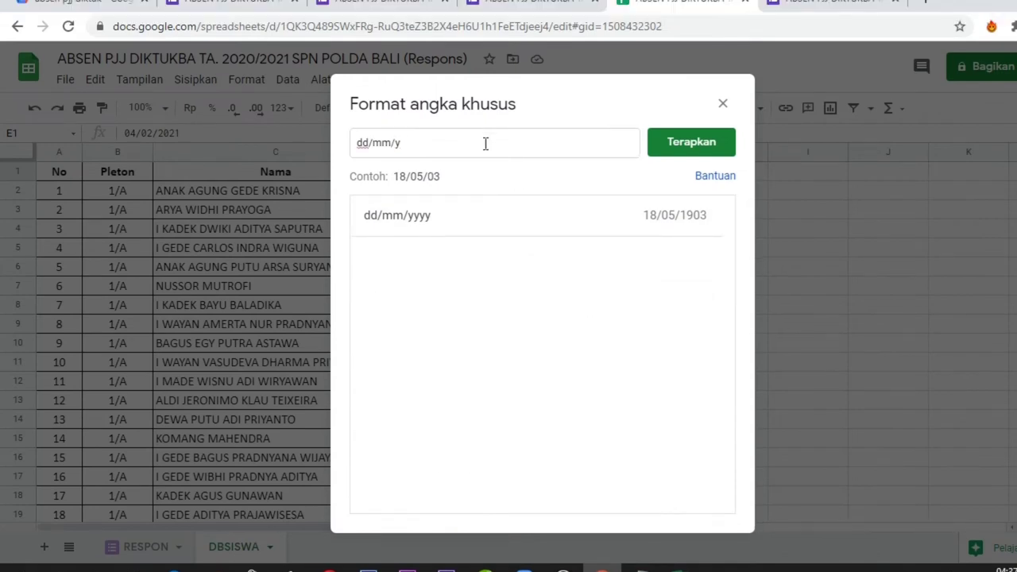
key(BackSpace)
click(675, 148)
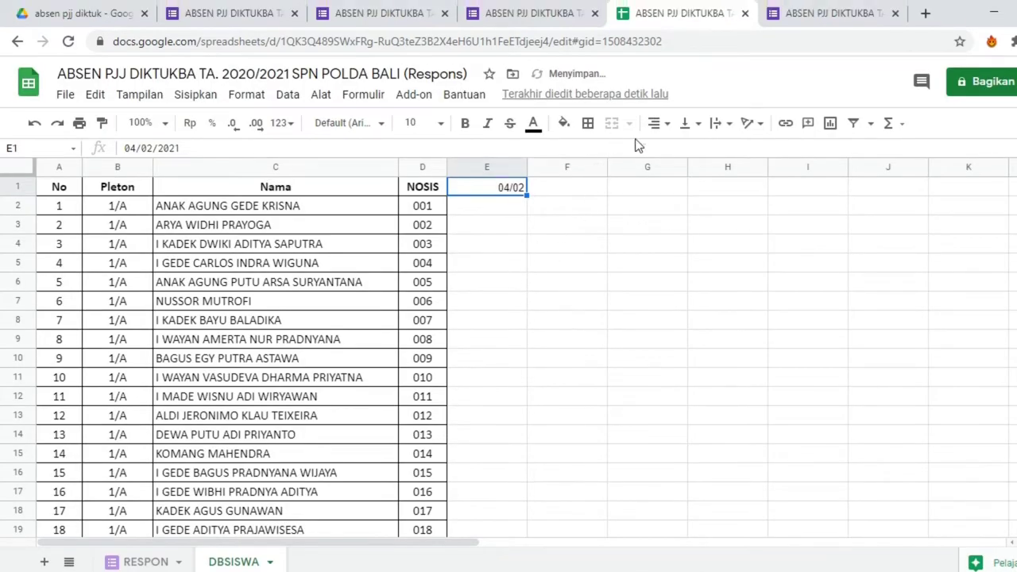
- Center the date in E1 and narrow column E to fit it closely
click(656, 124)
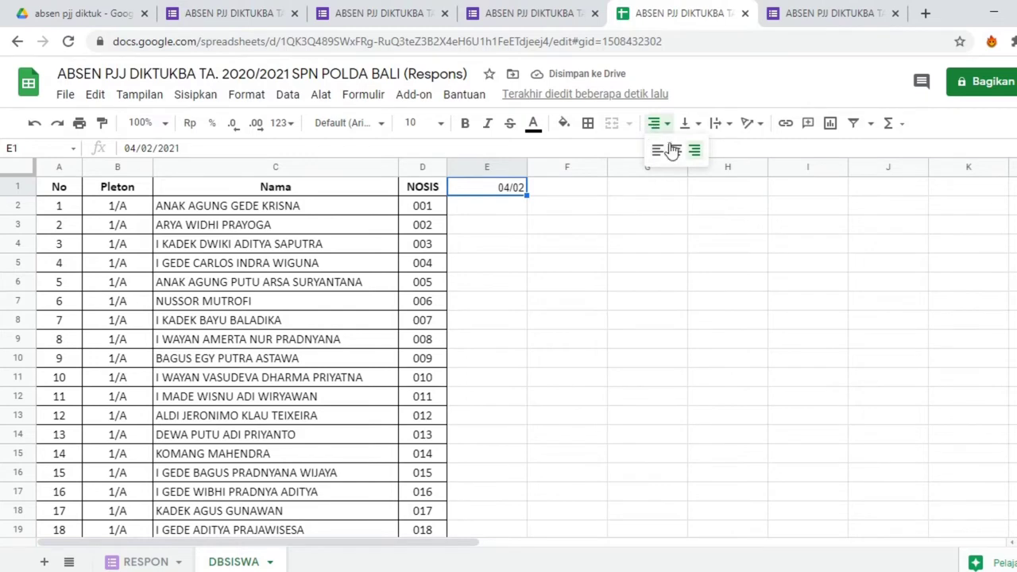
key(ctrl+shift+e)
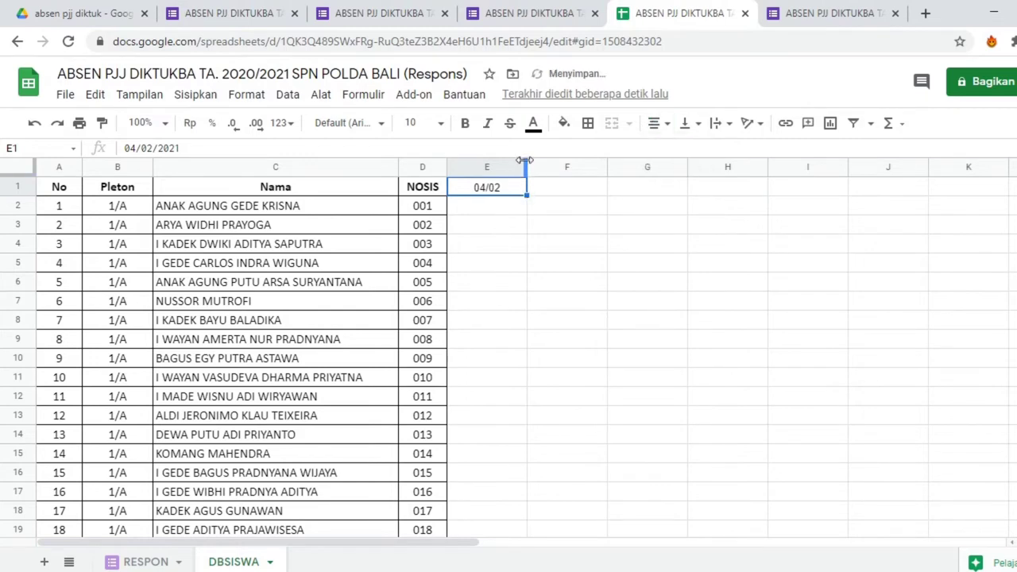
drag(517, 161, 494, 163)
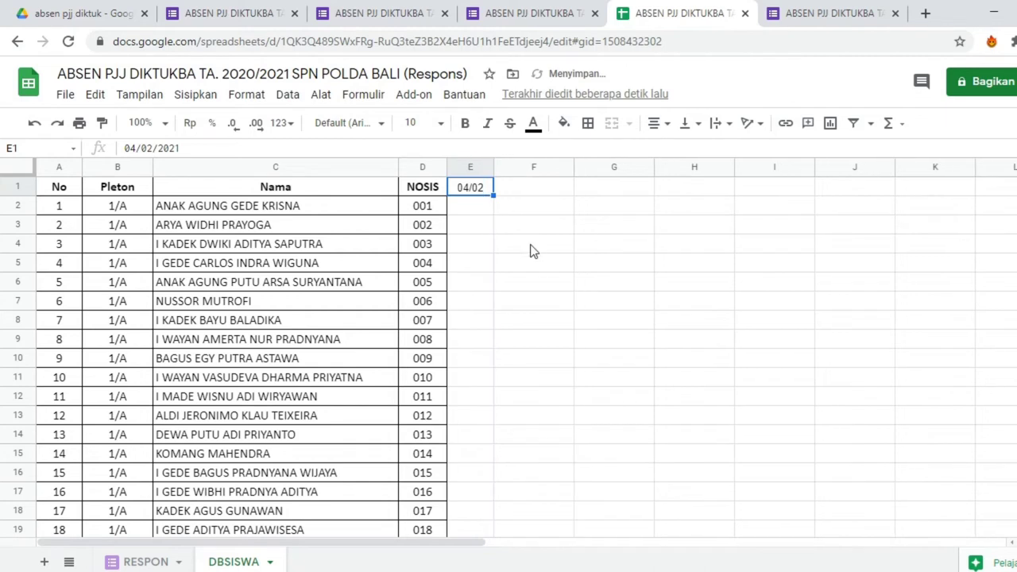
- Enter the formula =E1+1 in F1 to produce the following day's date
click(525, 190)
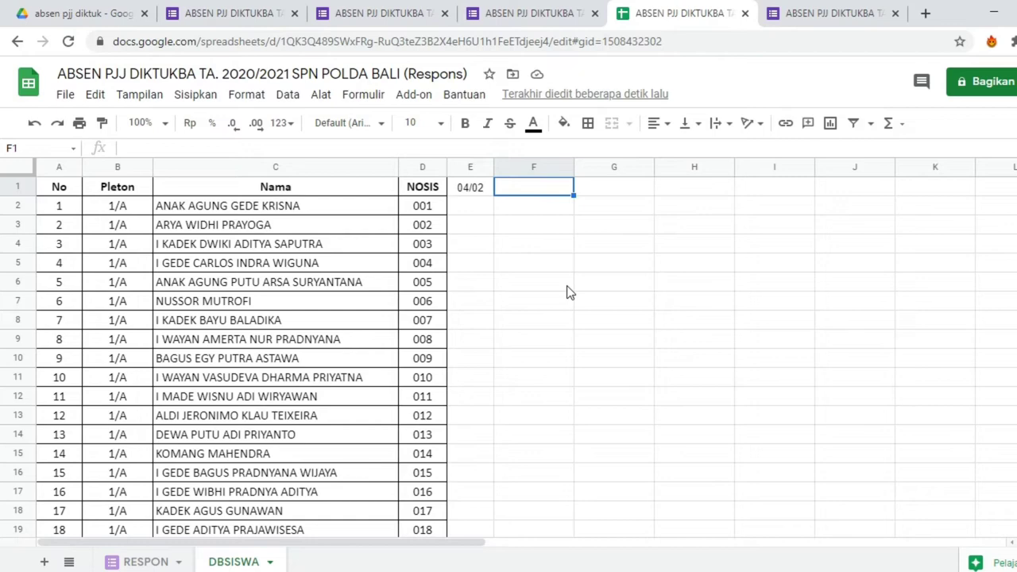
text(=)
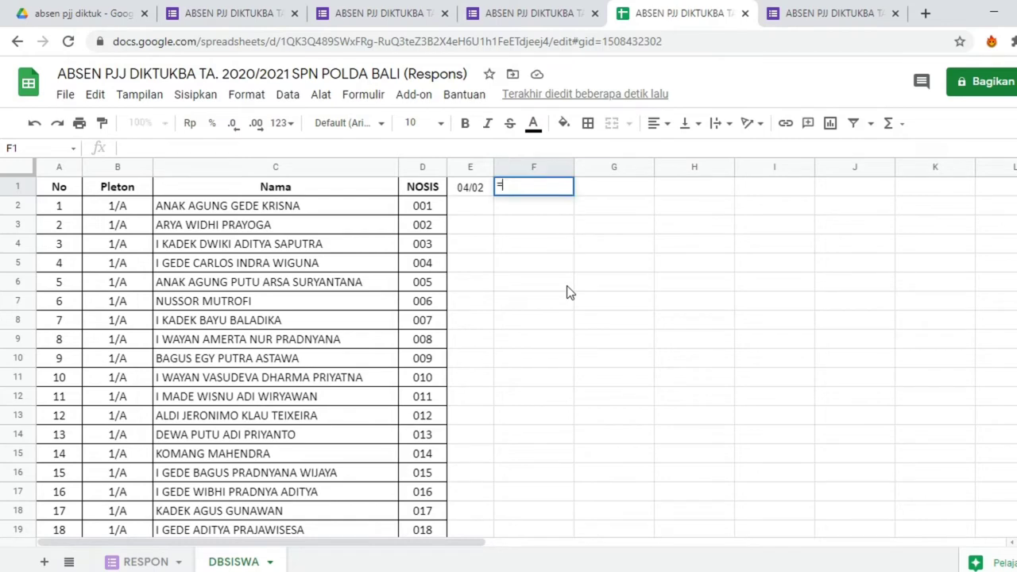
key(Left)
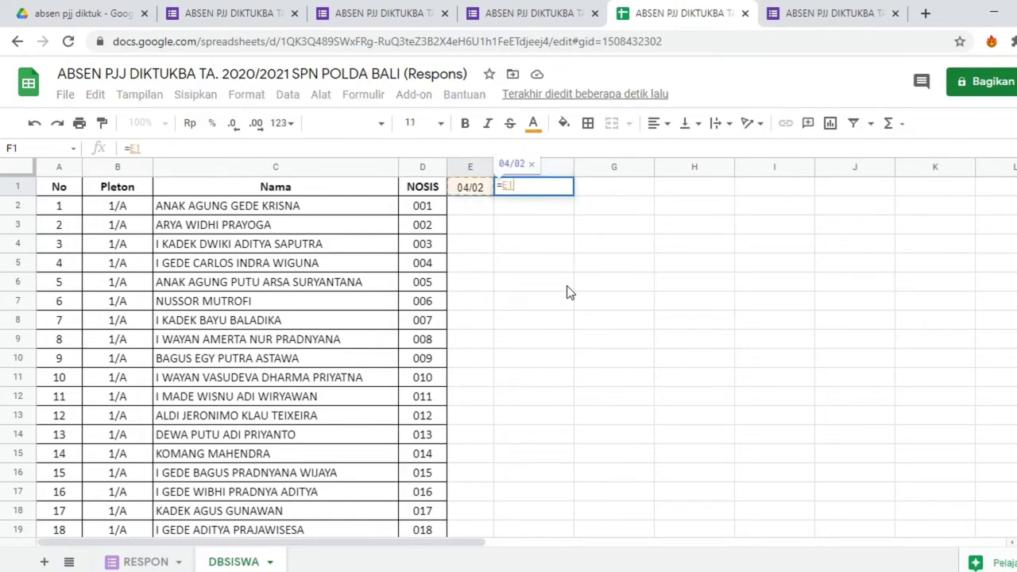
text(+)
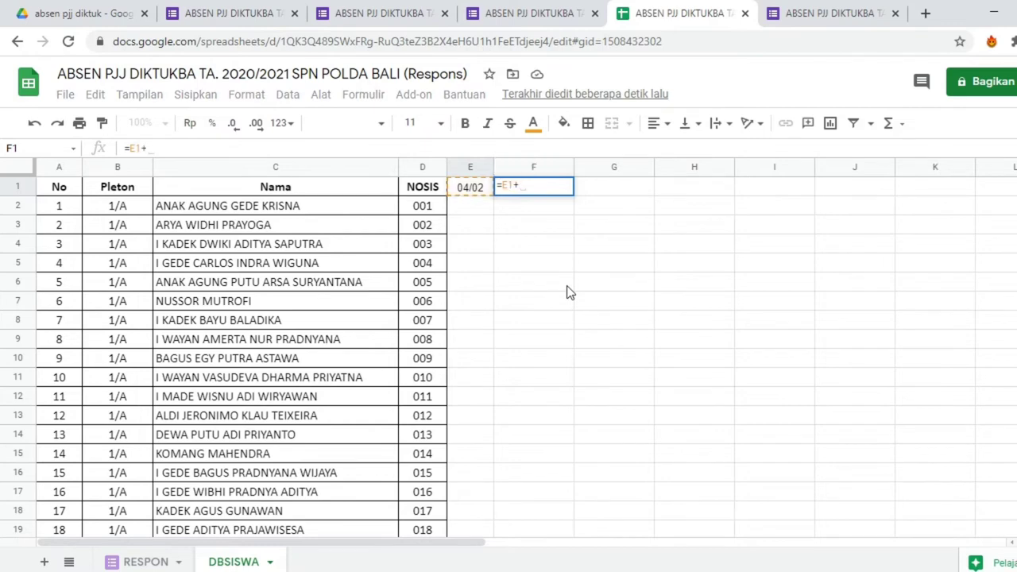
text(1)
key(Return)
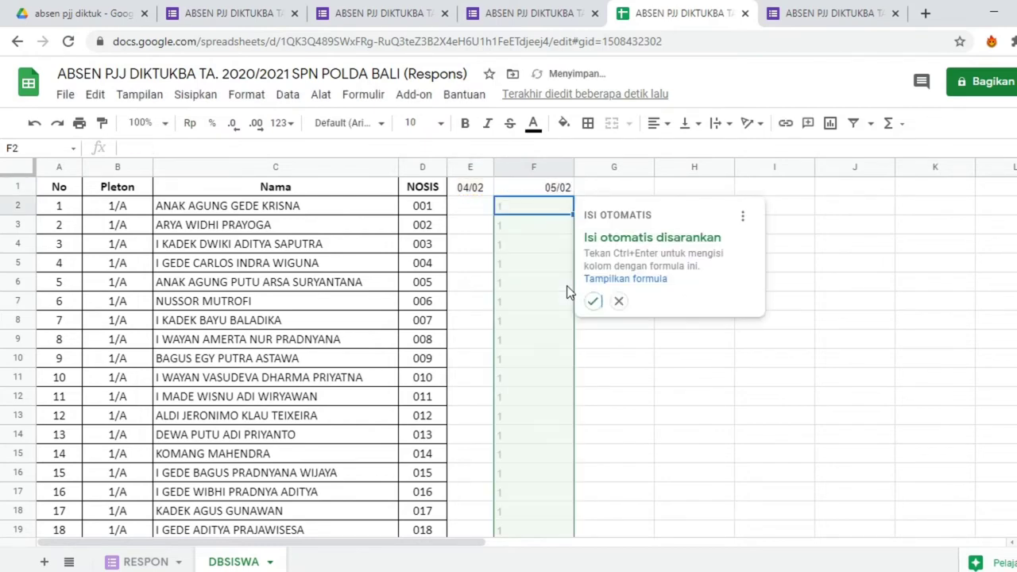
- Center the date in F1 horizontally
click(551, 194)
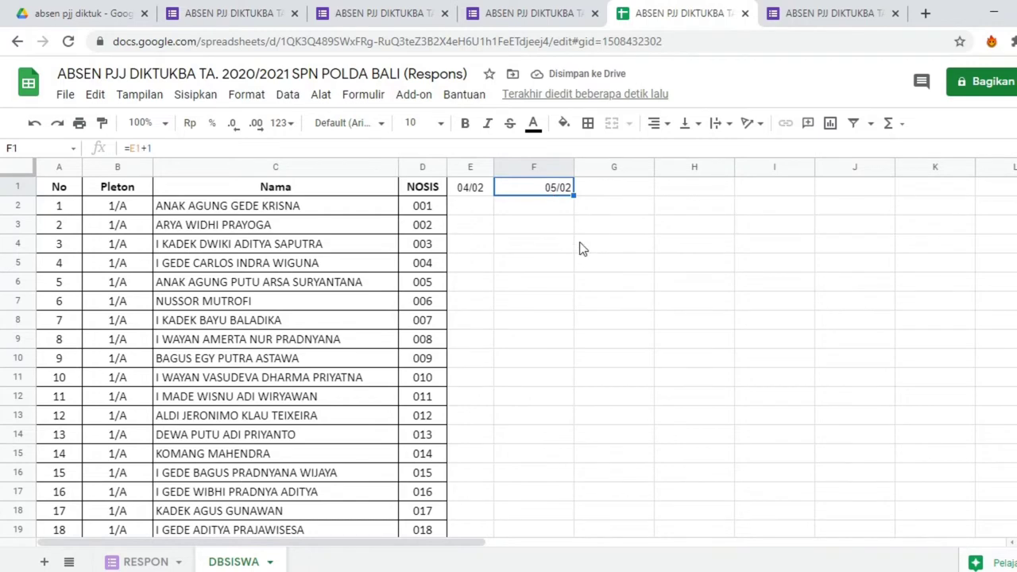
click(657, 124)
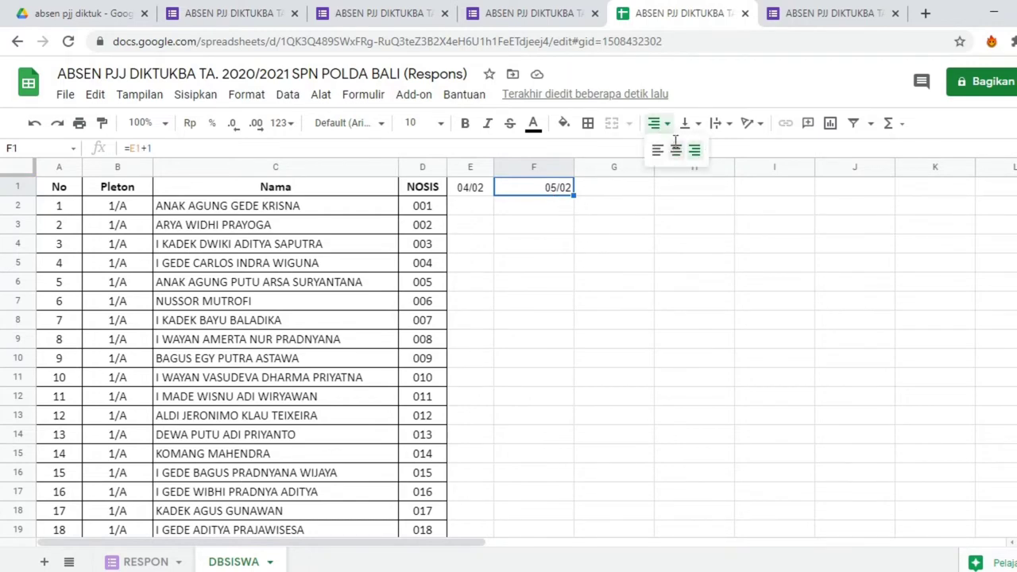
click(676, 149)
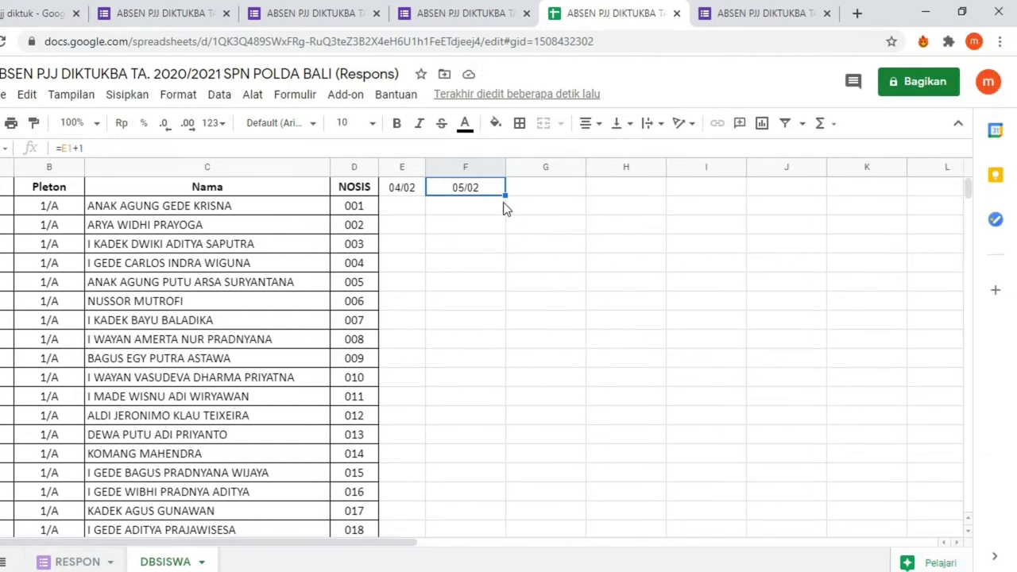
- Fill the date formula from F1 across the header row through Z1
drag(505, 193, 900, 250)
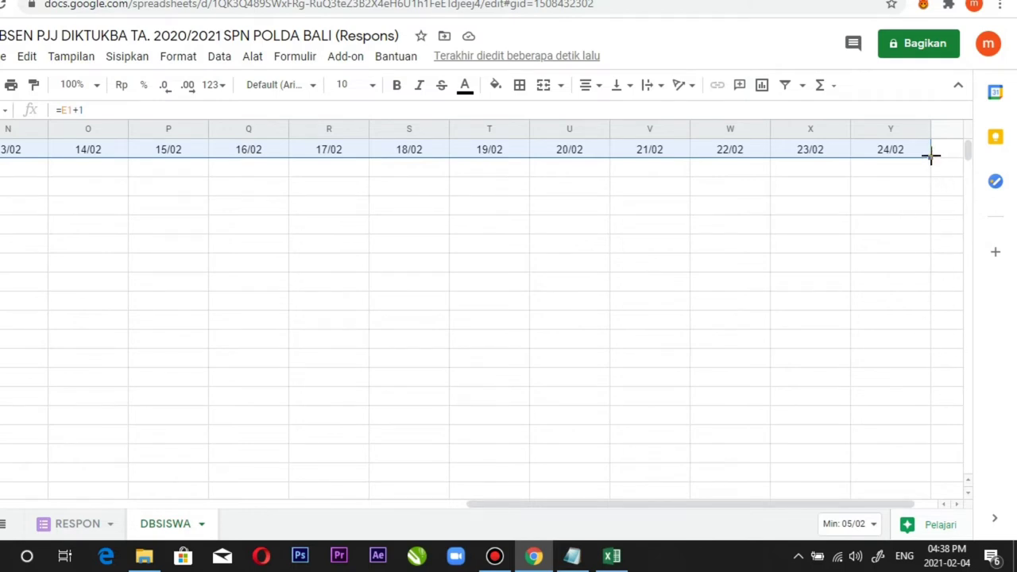
drag(929, 157, 923, 180)
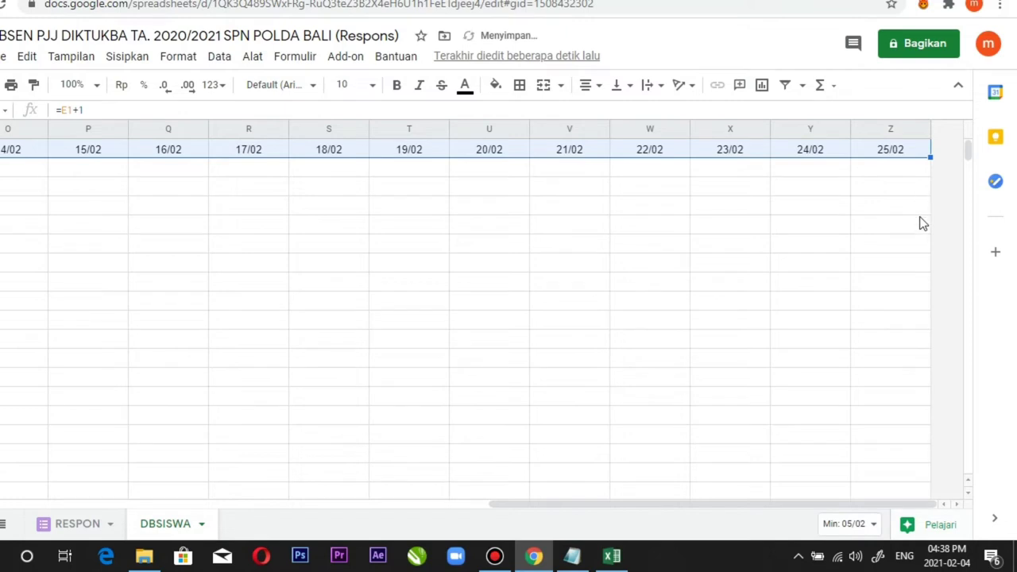
click(907, 208)
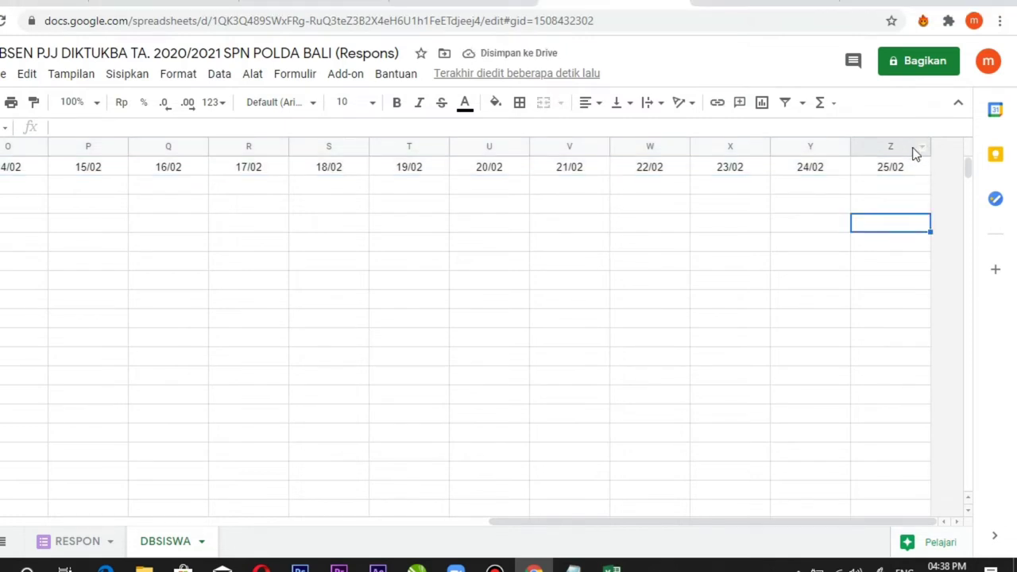
click(900, 147)
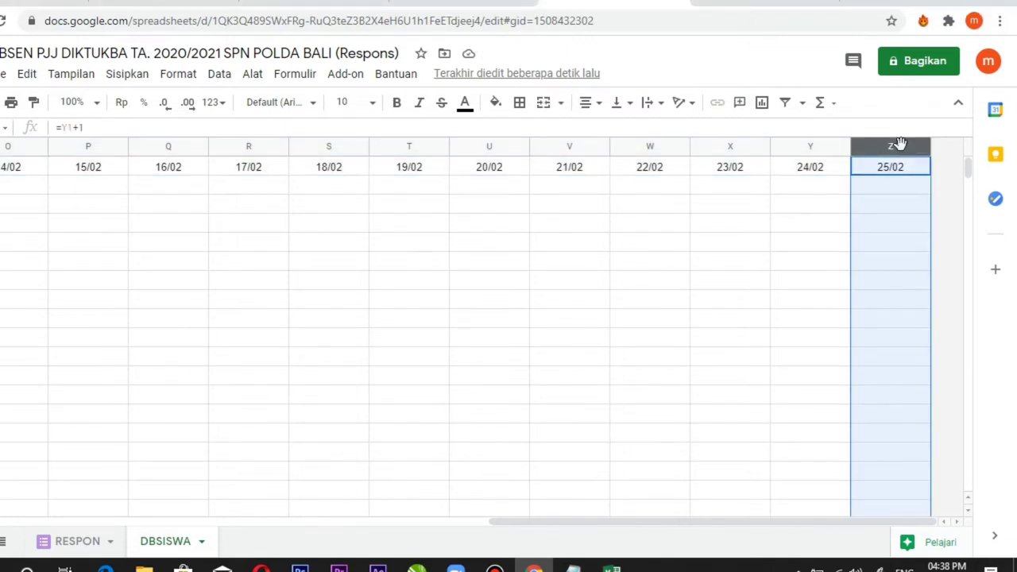
right_click(900, 146)
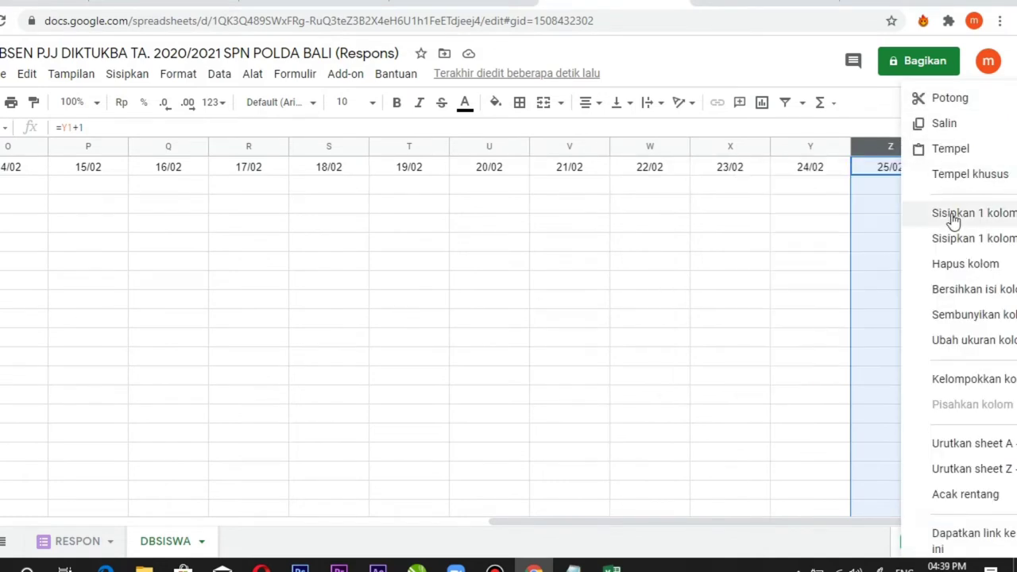
click(994, 213)
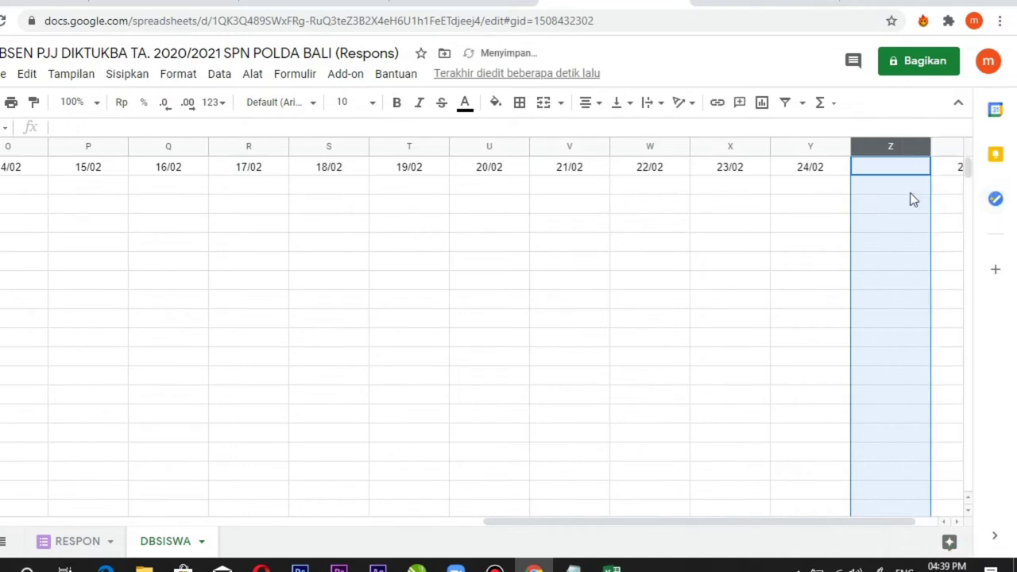
right_click(884, 146)
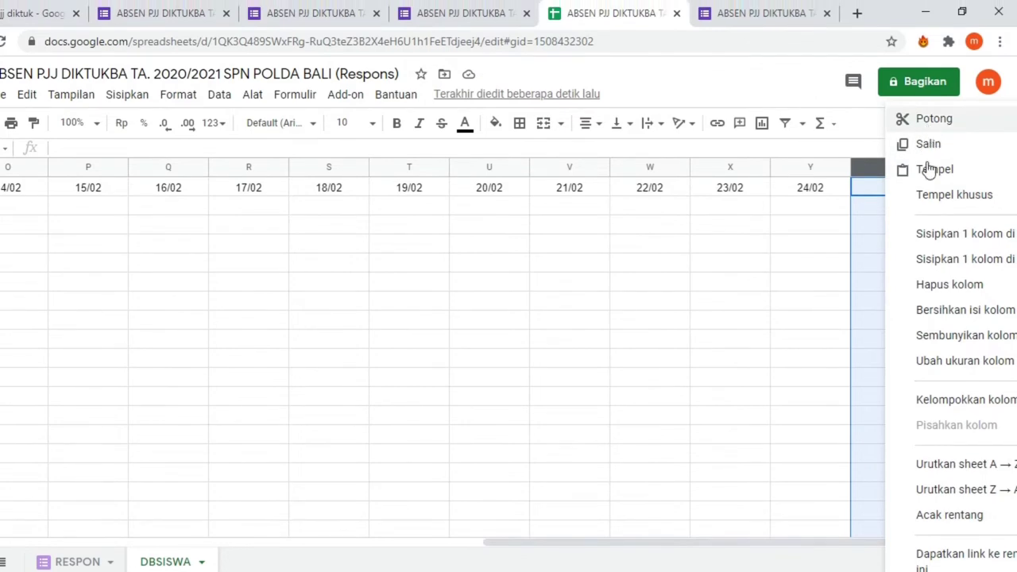
click(931, 288)
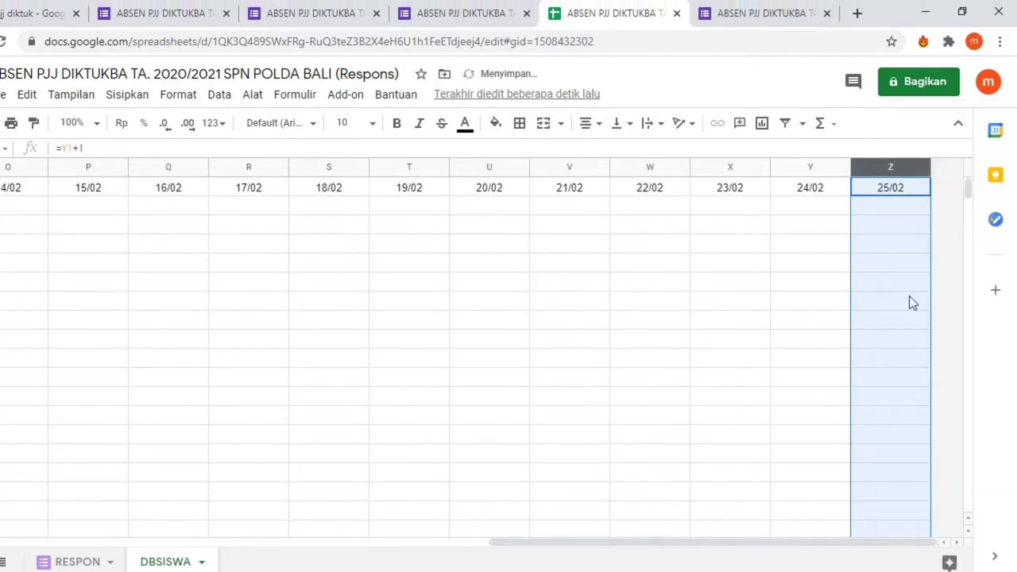
- Insert three empty columns, AA to AC, after the last date column Z
right_click(873, 167)
right_click(885, 167)
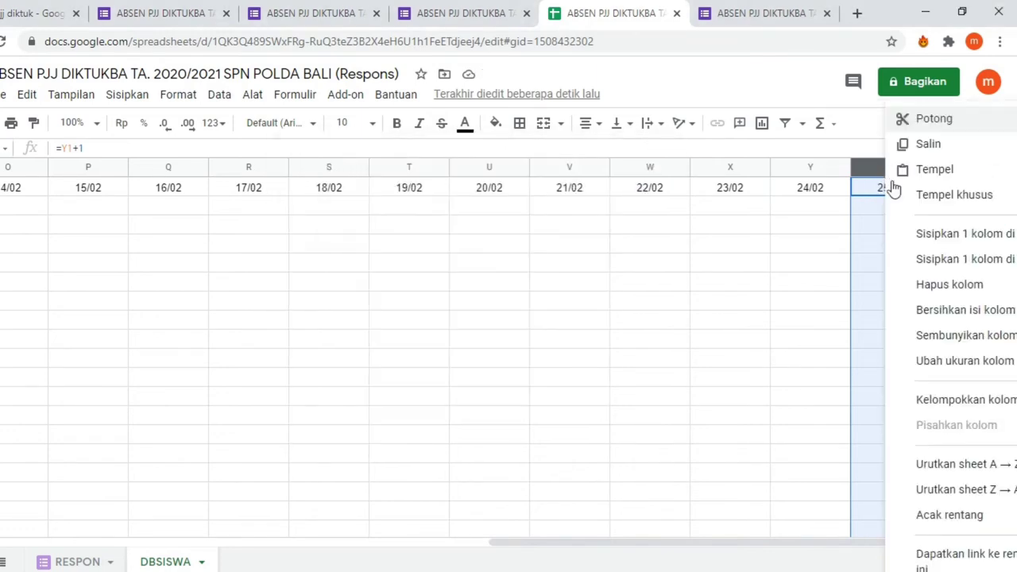
click(928, 259)
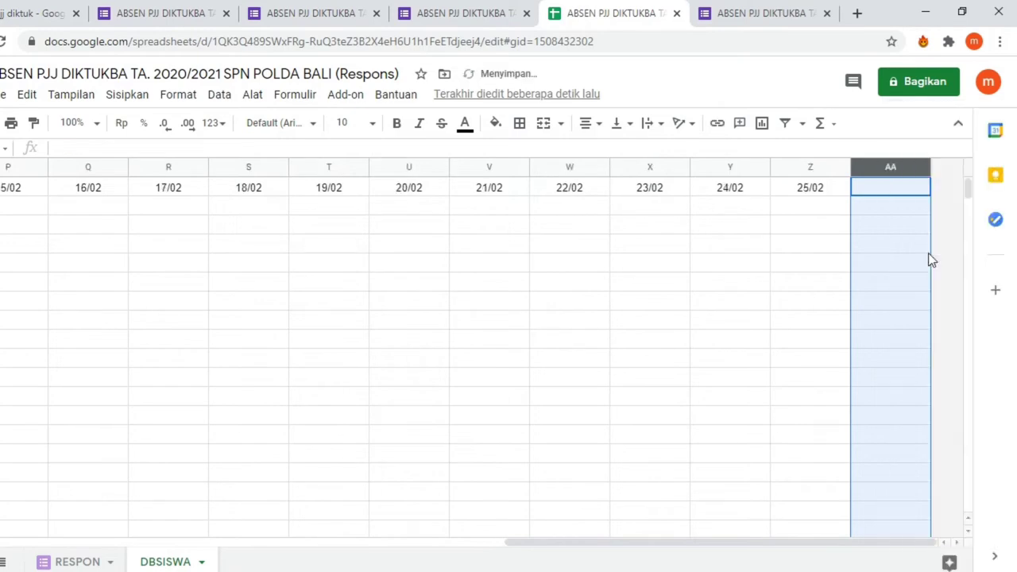
right_click(881, 168)
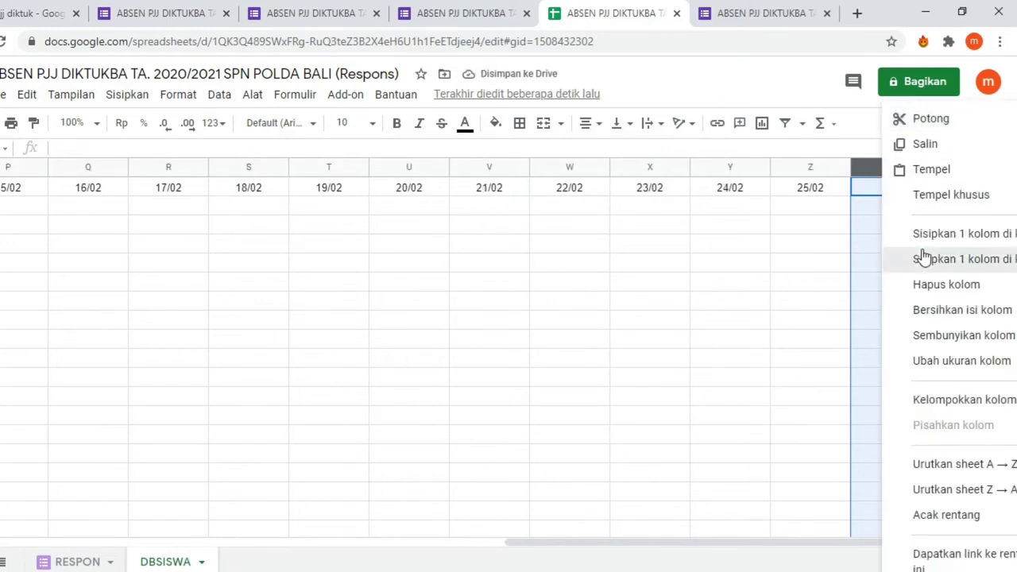
click(924, 259)
right_click(883, 167)
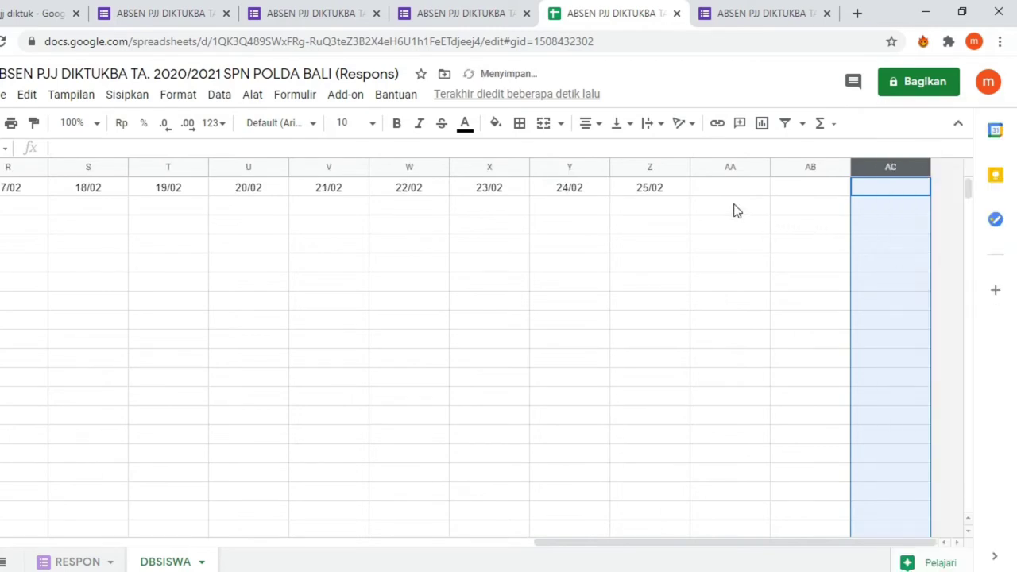
- Fill the date formula from Z1 across the header row through AC1
click(655, 193)
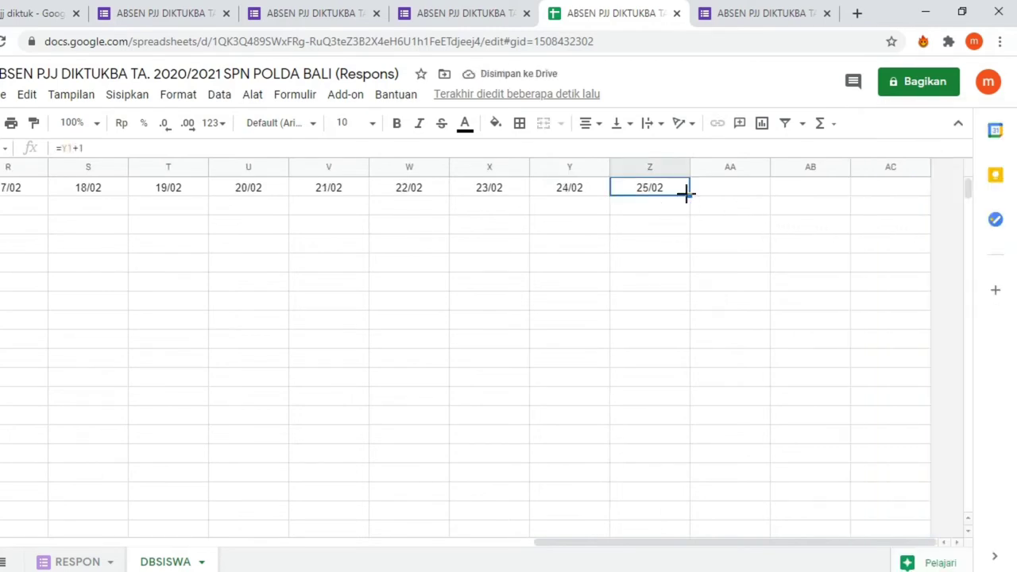
drag(688, 197, 897, 202)
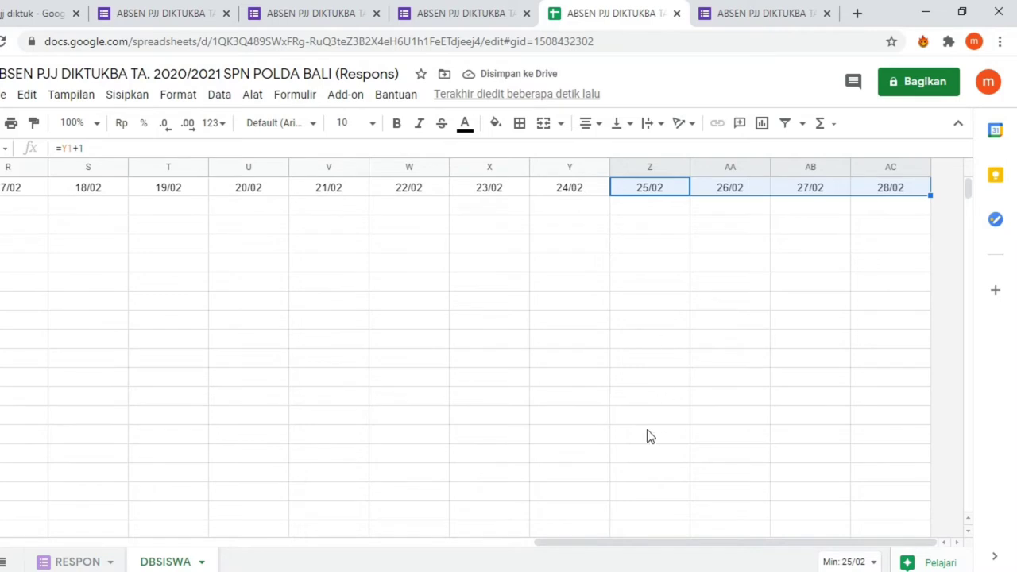
- Narrow all the date columns, E to AC, to a uniform width that just fits the header dates
scroll(504, 548, left, 1)
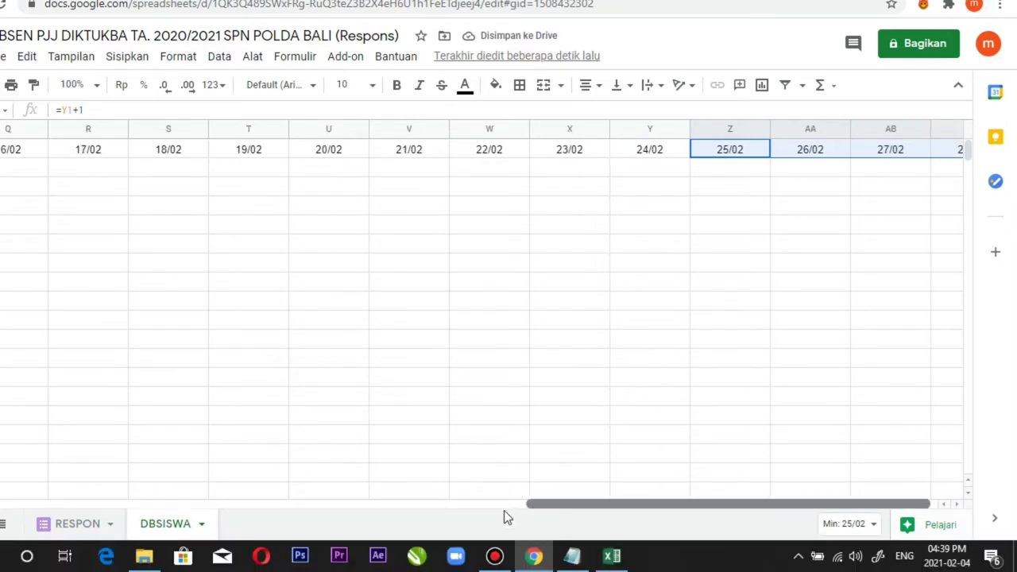
drag(504, 512, 118, 504)
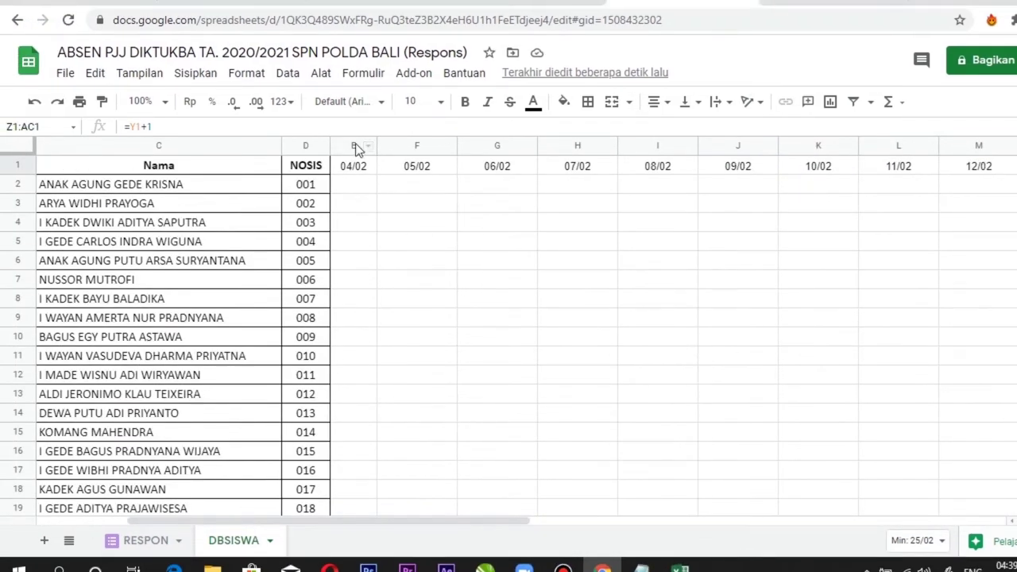
click(354, 129)
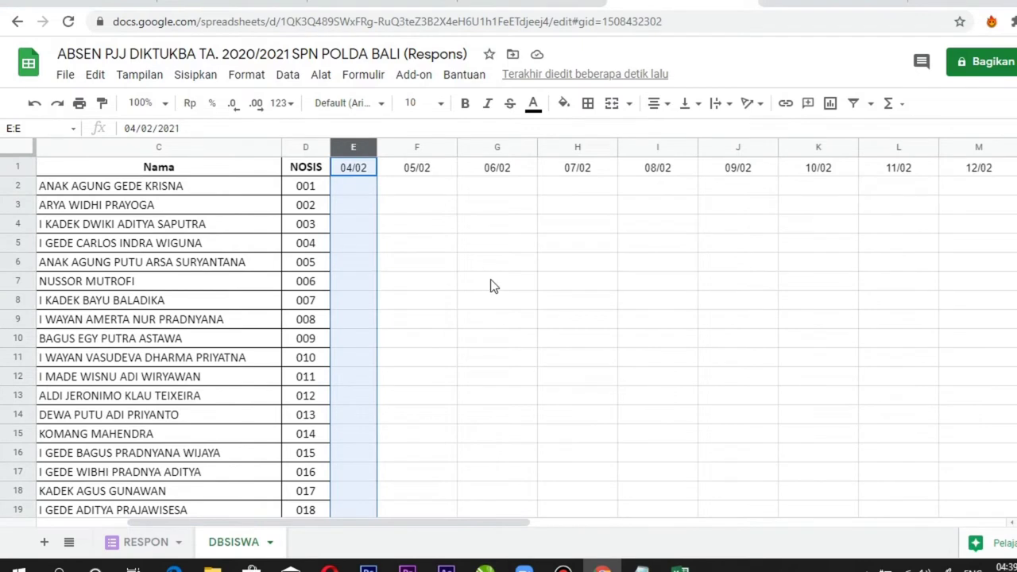
key(shift+Right)
key(shift+Right)
key(shift+Right)
key(shift+Right)
key(shift+Right)
key(shift+Right)
key(shift+Right)
key(shift+Right)
key(shift+Right)
key(shift+Right)
key(shift+Right)
key(shift+Right)
key(shift+Right)
key(shift+Right)
key(shift+Right)
key(shift+Right)
key(shift+Right)
key(shift+Right)
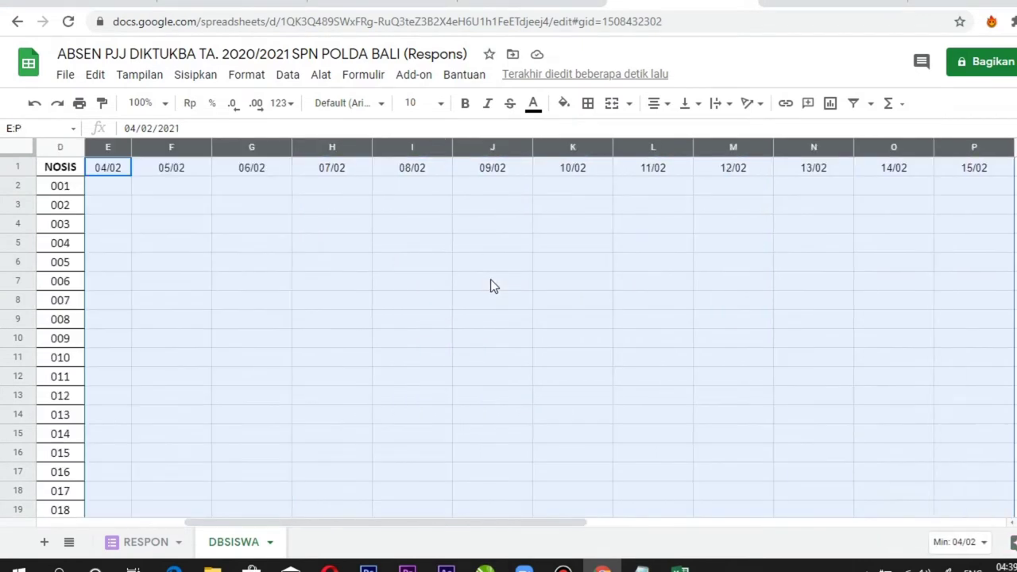
key(shift+Right)
key(shift+Right)
key(shift+Right)
key(shift+Right)
key(shift+Right)
key(shift+Right)
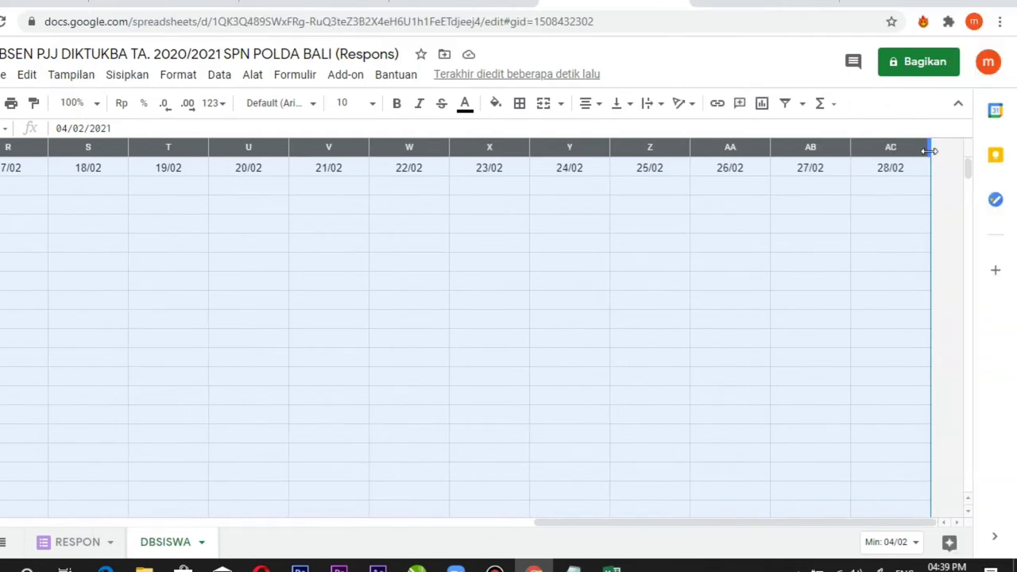
drag(929, 151, 858, 152)
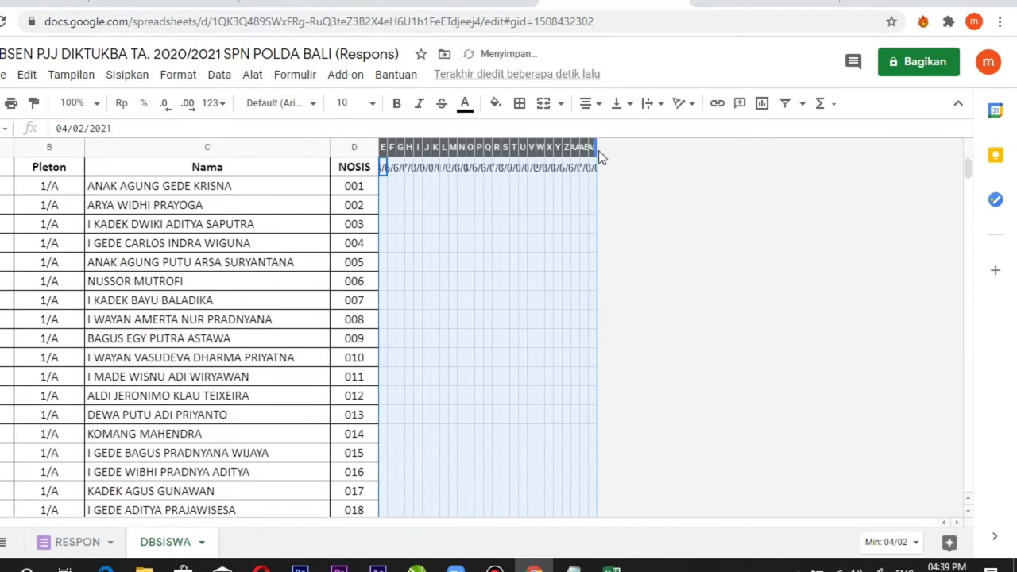
drag(599, 144, 624, 148)
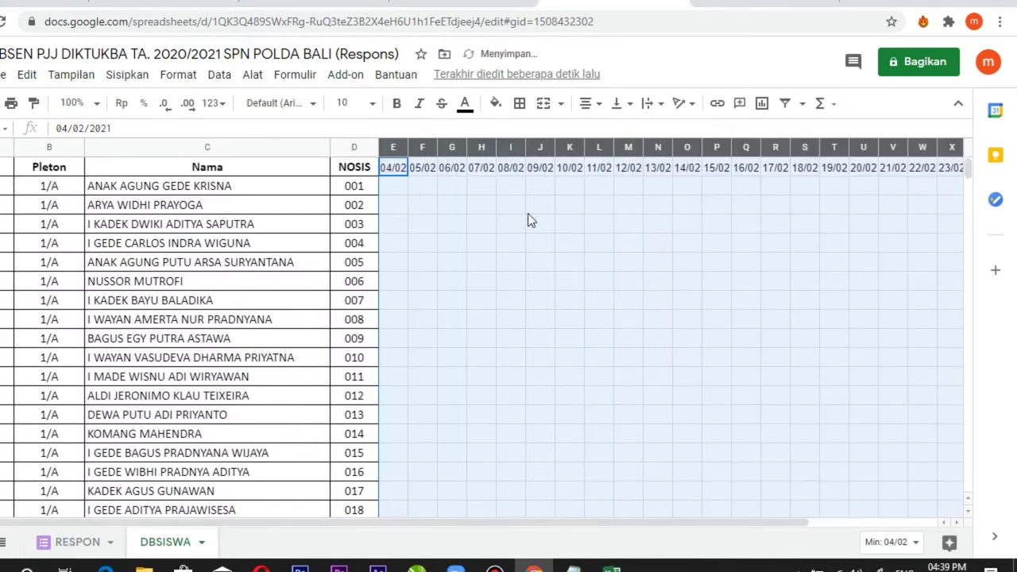
- Check the dates along the header row of DBSISWA, from E1 to AC1 and back to the first column
click(427, 183)
key(Up)
key(Left)
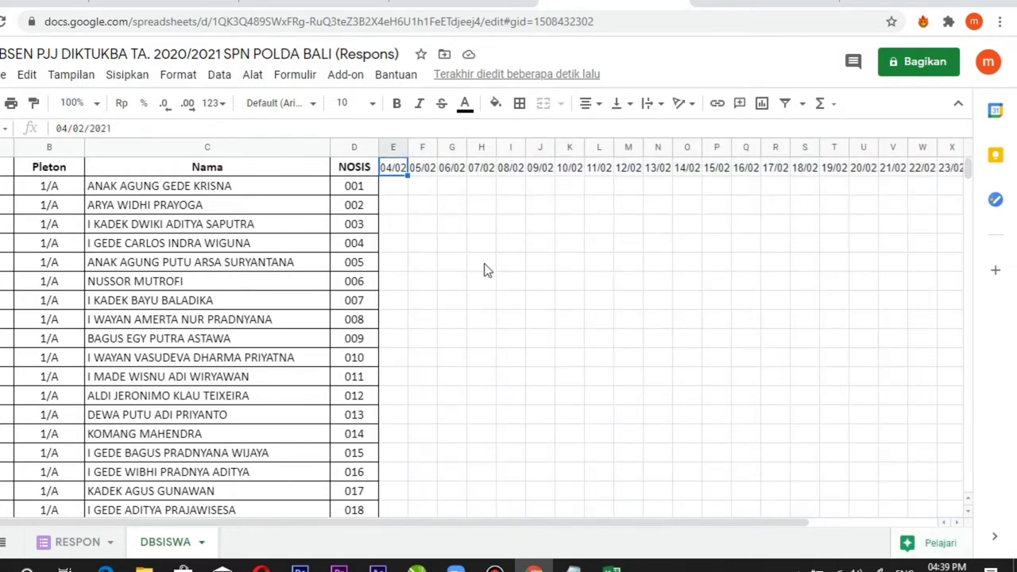
key(Right)
key(Right)
key(Right)
key(Right)
key(Right)
key(Right)
key(Right)
key(Right)
key(Right)
key(Right)
key(Right)
key(Right)
key(Right)
key(Right)
key(Right)
key(Right)
key(Right)
key(Right)
key(Right)
key(Right)
key(Right)
key(Right)
key(Right)
key(Right)
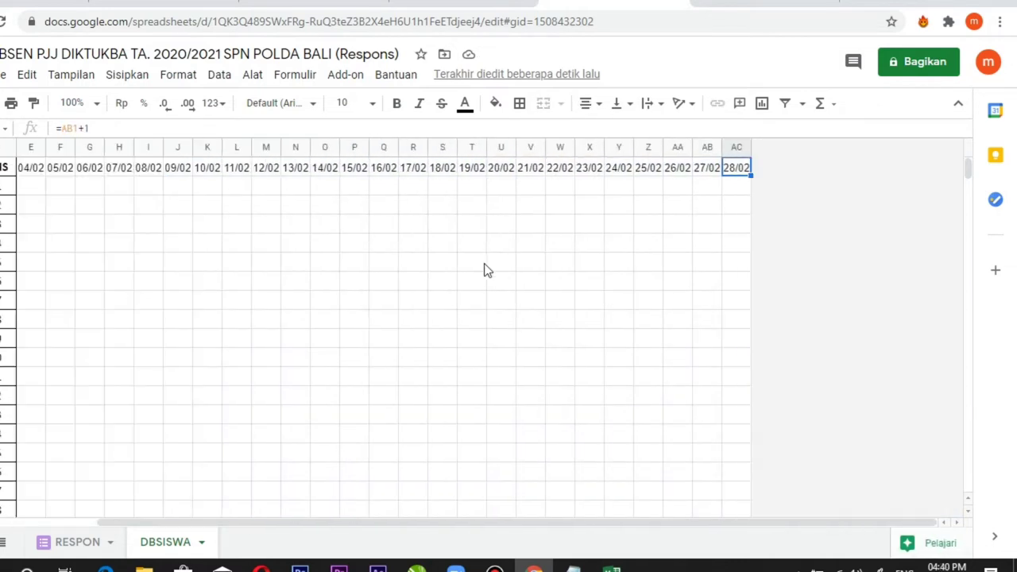
key(Left)
key(Left)
key(Left)
key(Left)
key(Left)
key(Left)
key(Left)
key(Left)
key(Left)
key(Left)
key(Left)
key(Left)
key(Left)
key(Left)
key(Left)
key(Left)
key(Left)
key(Left)
key(Left)
key(Left)
key(Left)
key(Left)
key(Left)
key(Left)
key(Left)
key(Left)
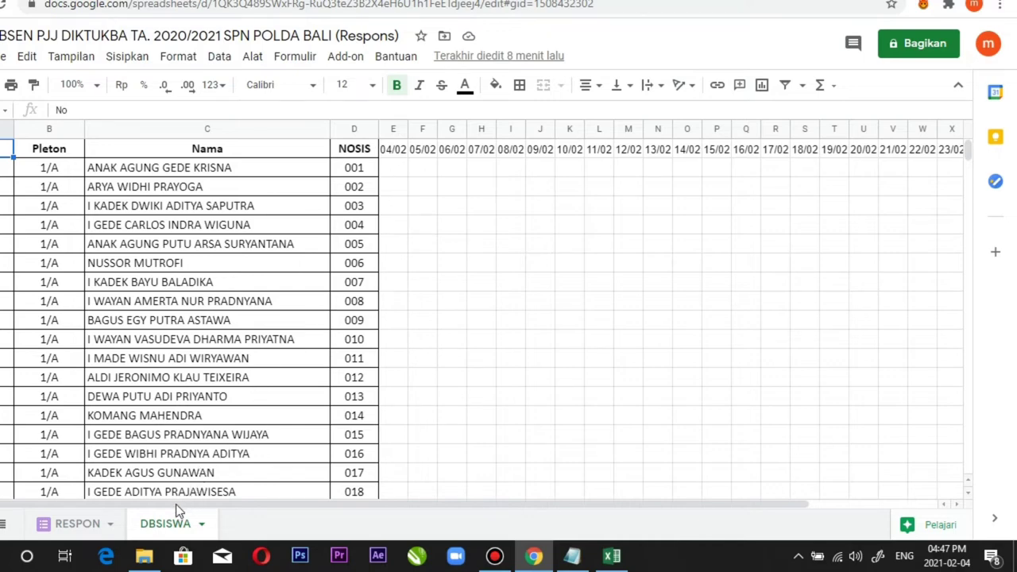
- Compare the submitted records in the RESPON sheet with the student list and date columns in DBSISWA
click(80, 524)
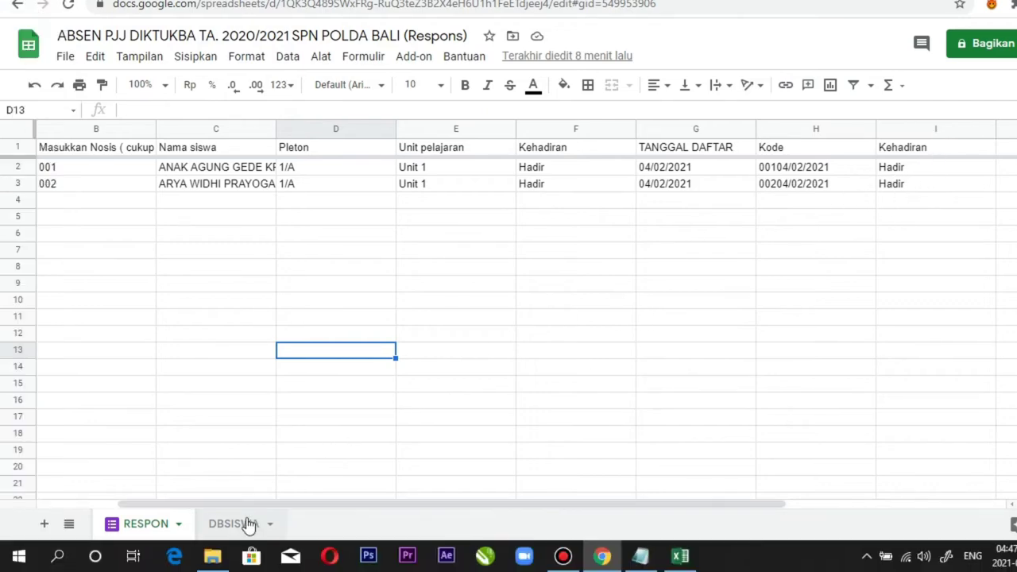
click(185, 562)
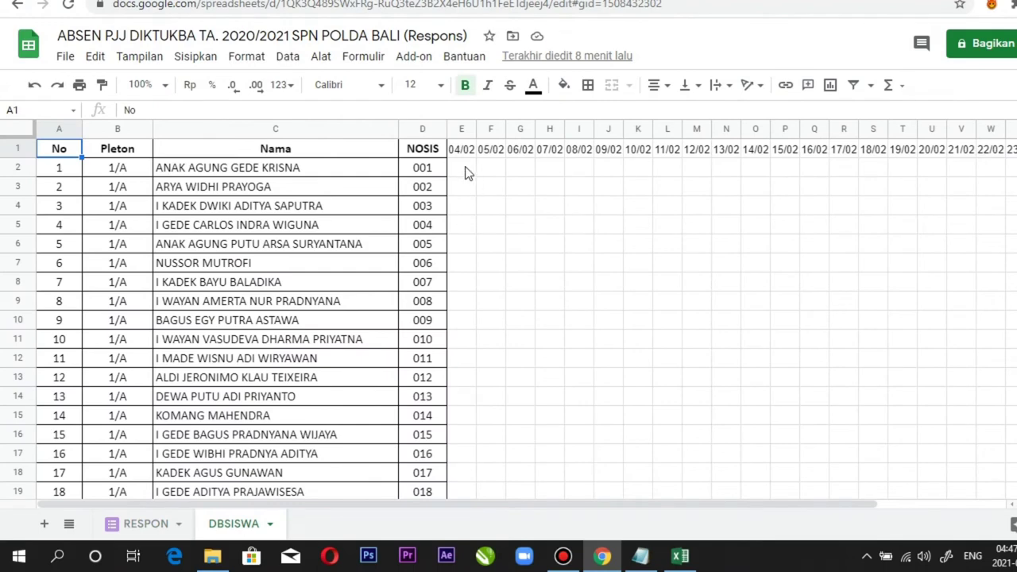
click(153, 524)
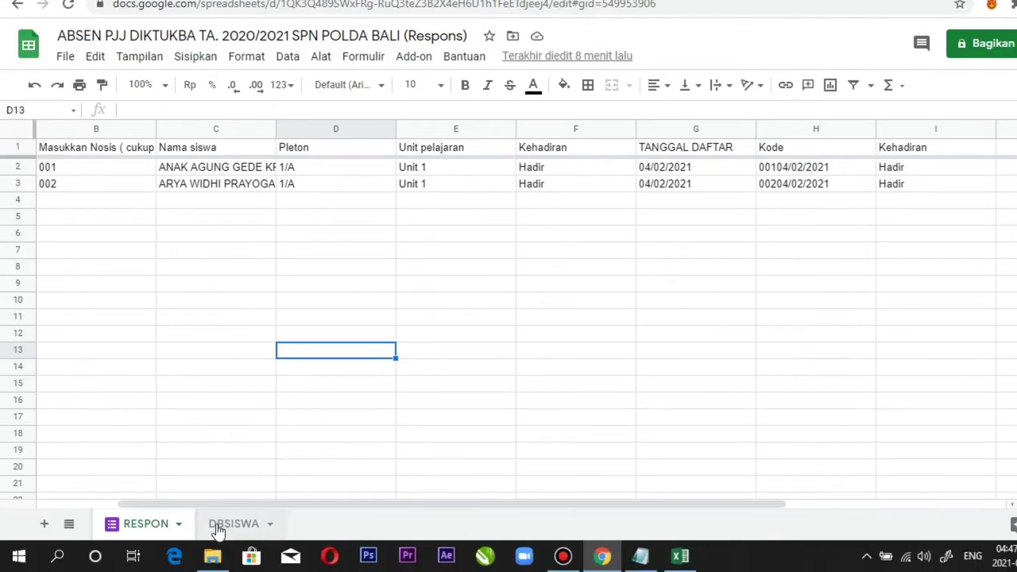
click(151, 551)
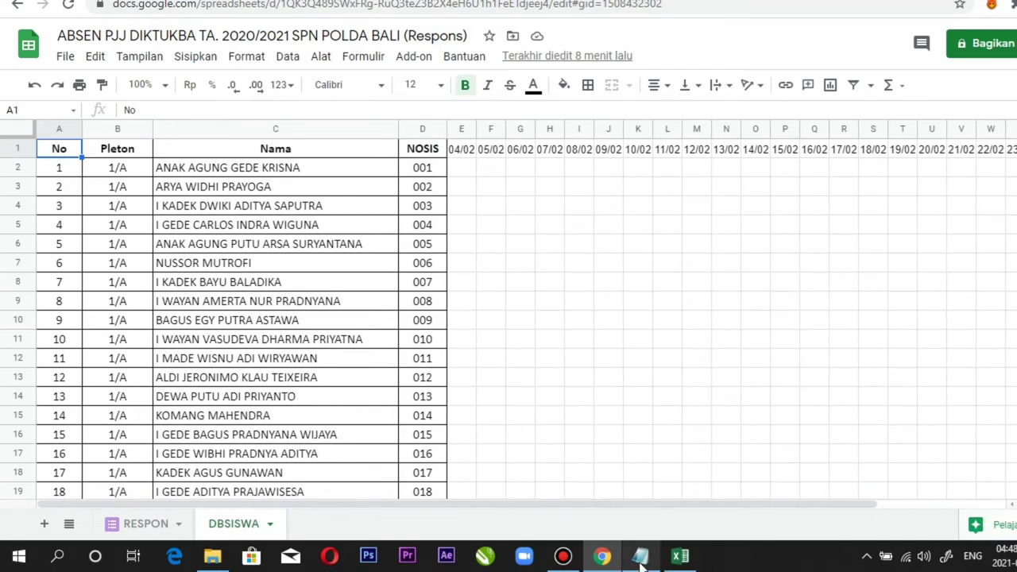
- Switch to the Notepad formula notes and copy the whole formula listed under REKAP
mouse_move(640, 556)
click(634, 461)
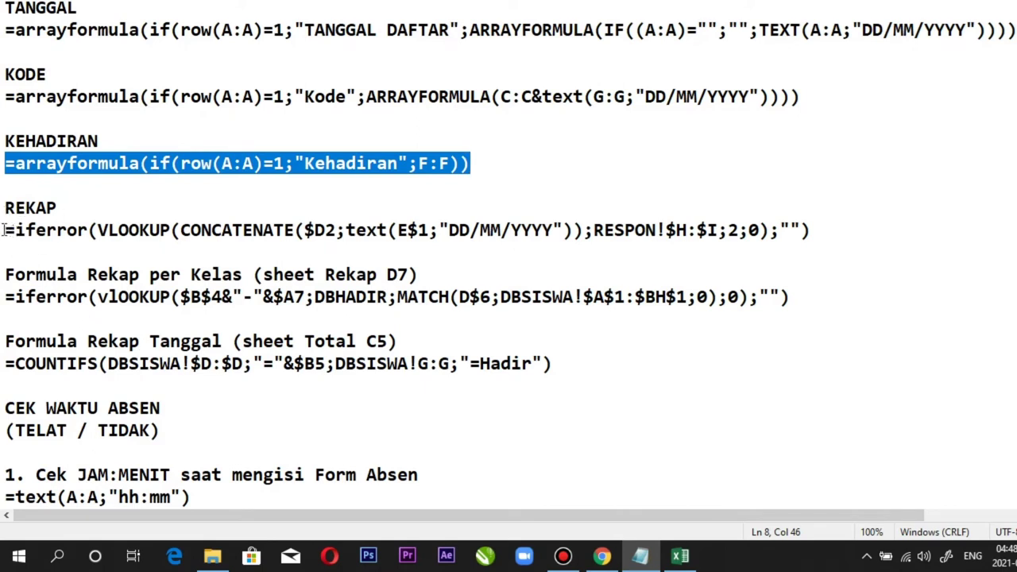
drag(5, 229, 764, 235)
right_click(539, 230)
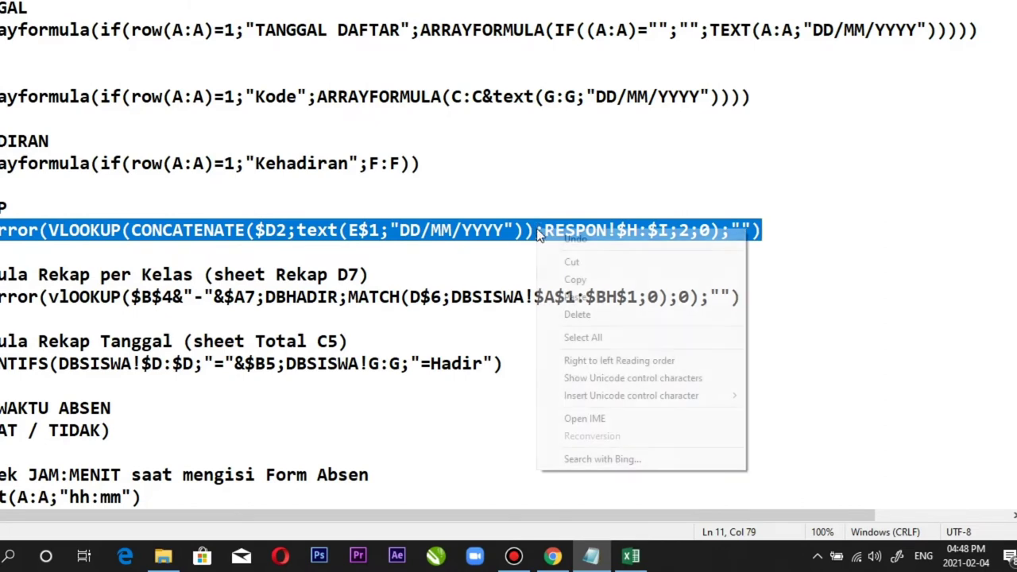
click(559, 280)
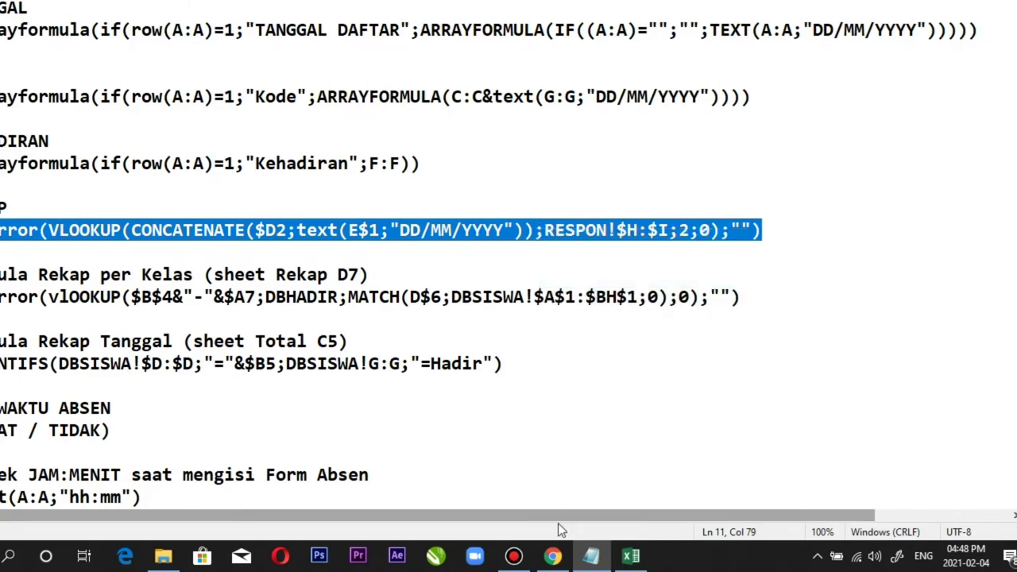
- Back in Google Sheets, paste =iferror(VLOOKUP(CONCATENATE($D2;text(E$1;"DD/MM/YYYY"));RESPON!$H:$I;2;0);"") into E2 of the DBSISWA sheet
mouse_move(552, 556)
click(542, 444)
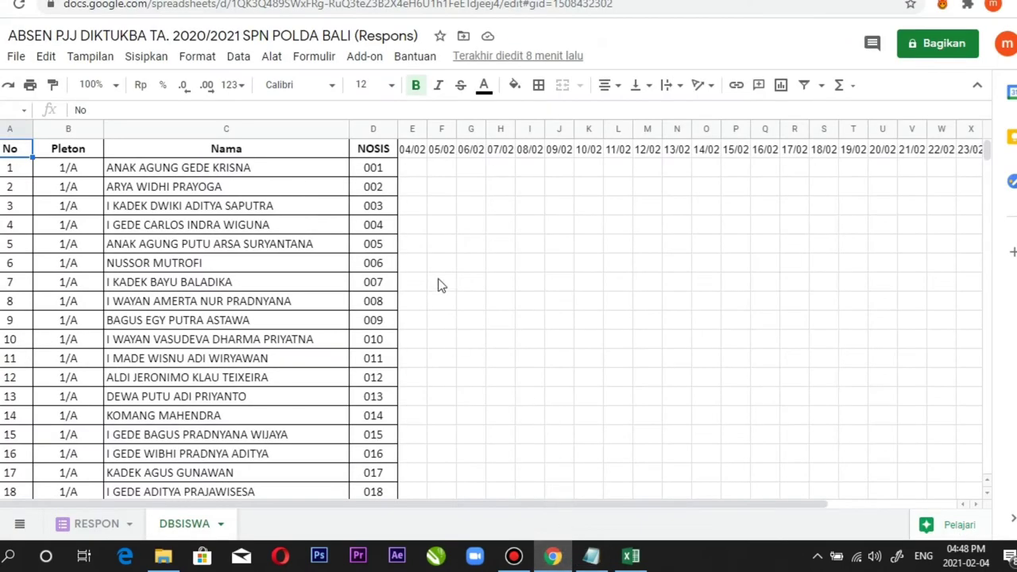
click(413, 173)
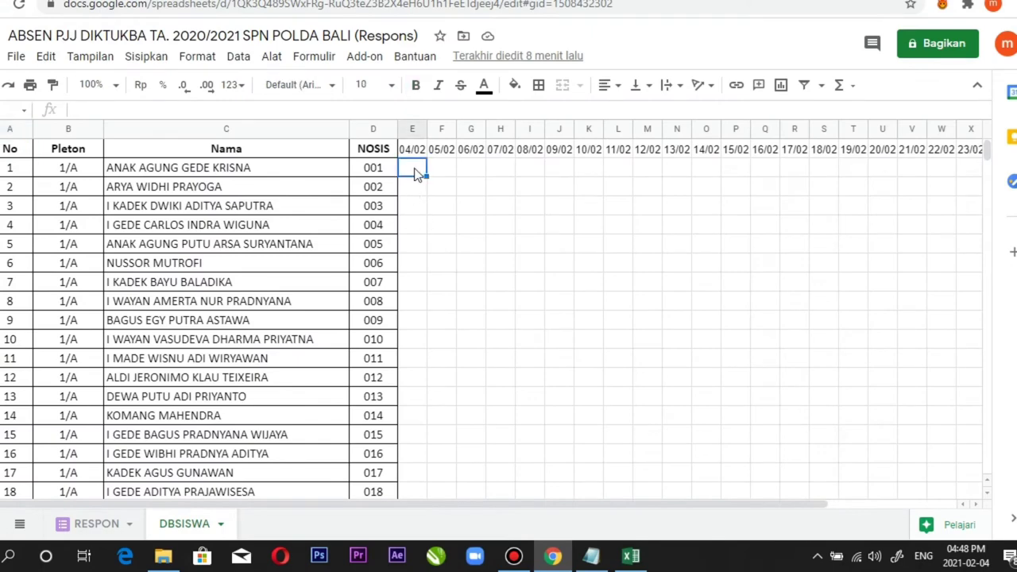
right_click(413, 174)
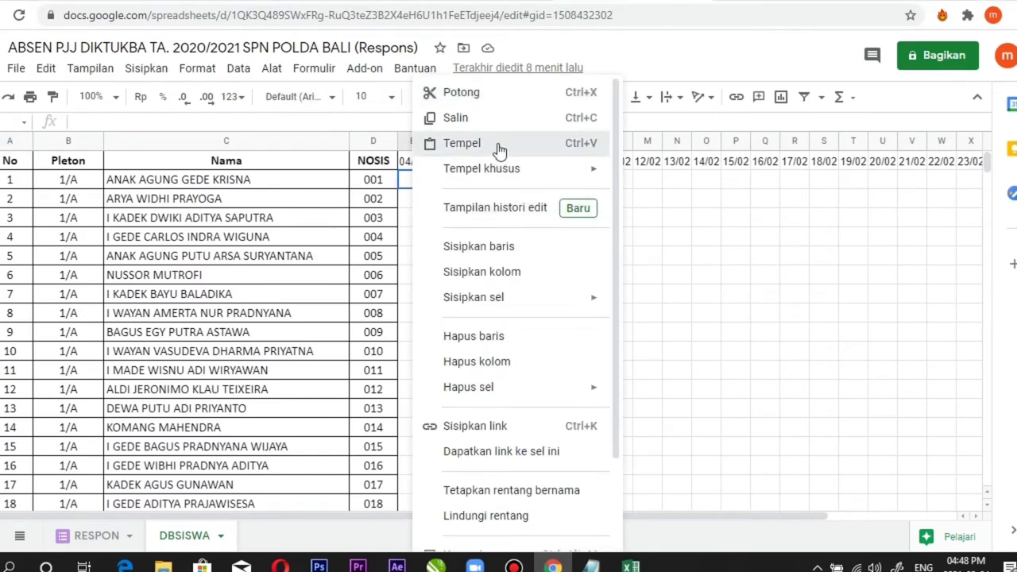
click(435, 131)
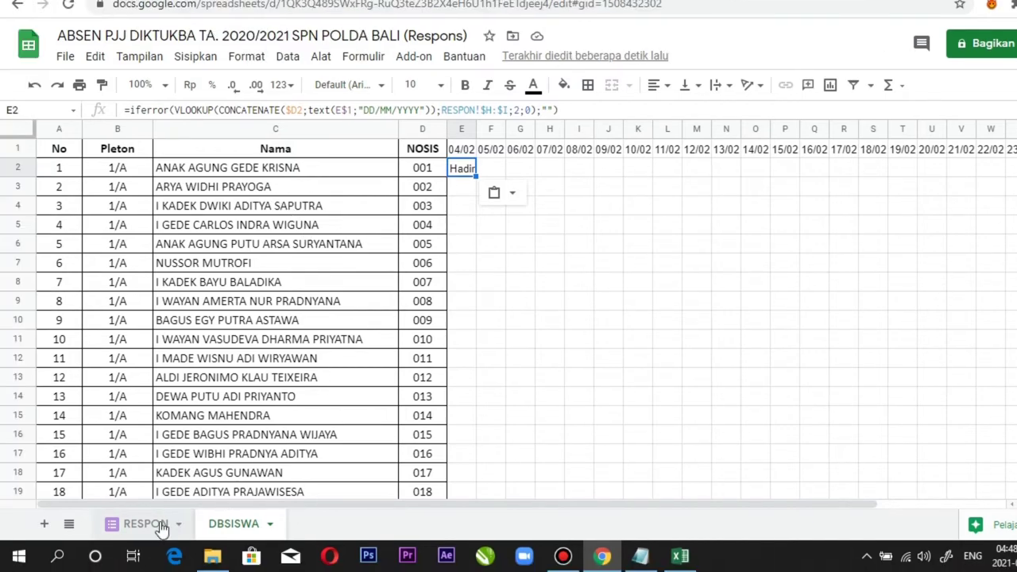
- Widen the Nama siswa column in the RESPON sheet so the full student names fit
click(110, 537)
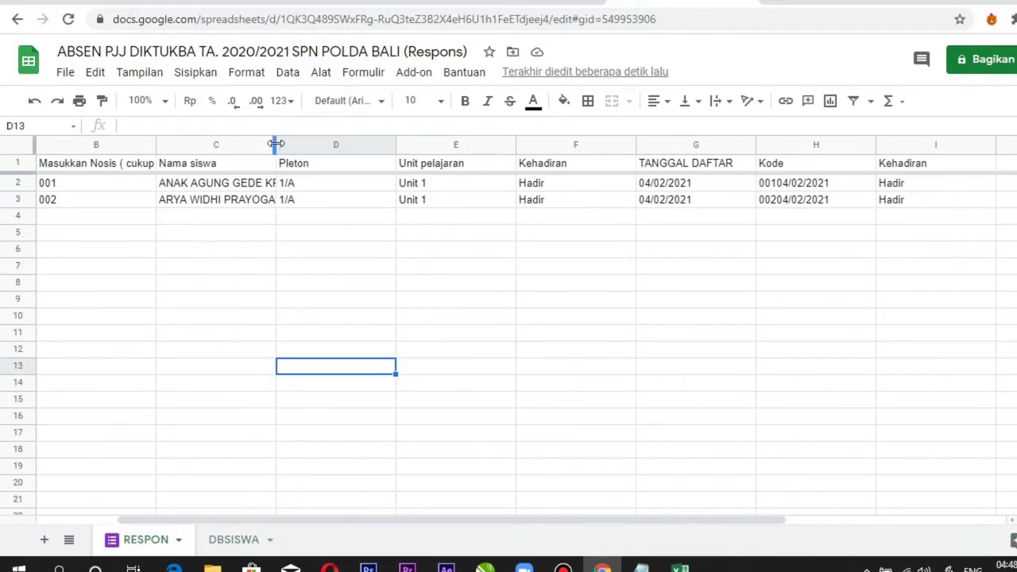
drag(276, 144, 325, 143)
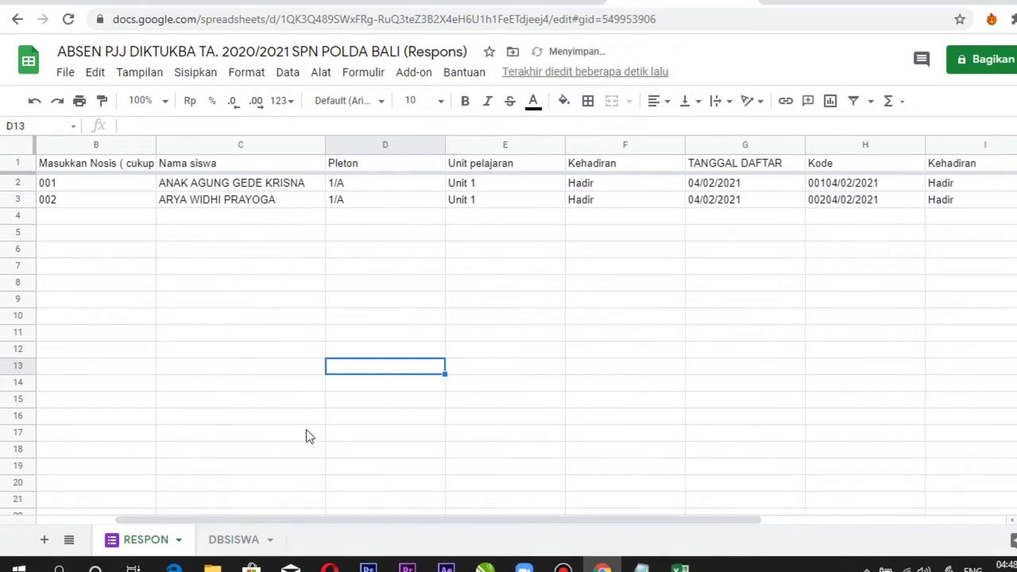
scroll(84, 533, left, 3)
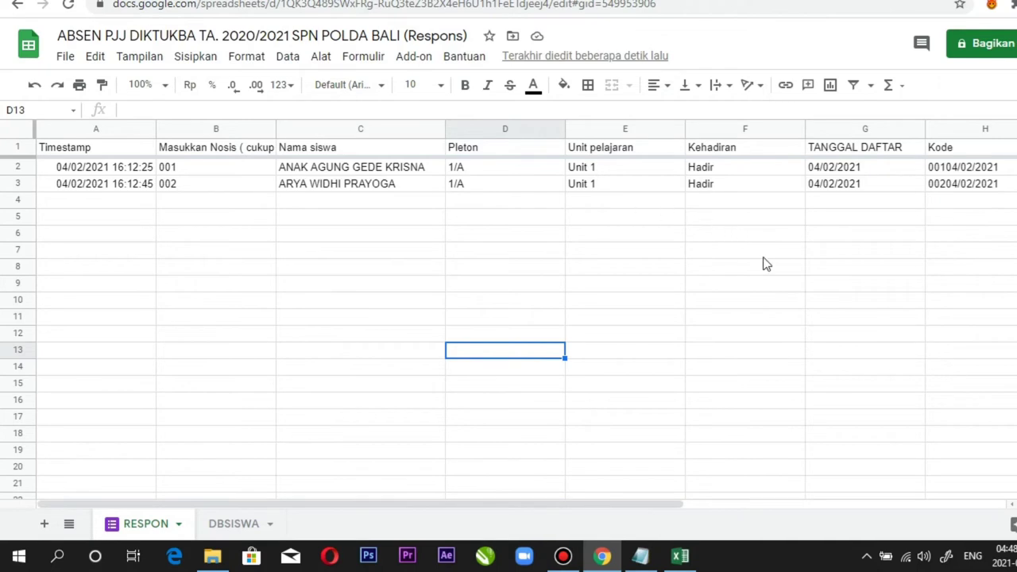
- Compare the Kode and Kehadiran columns in the RESPON sheet with the dated attendance grid in the DBSISWA sheet
drag(672, 505, 767, 502)
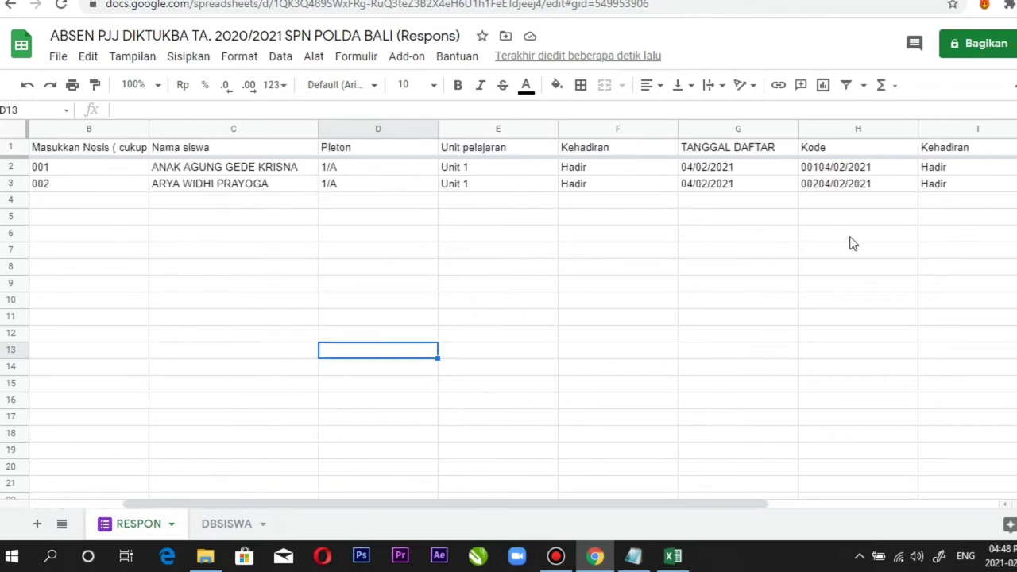
click(248, 526)
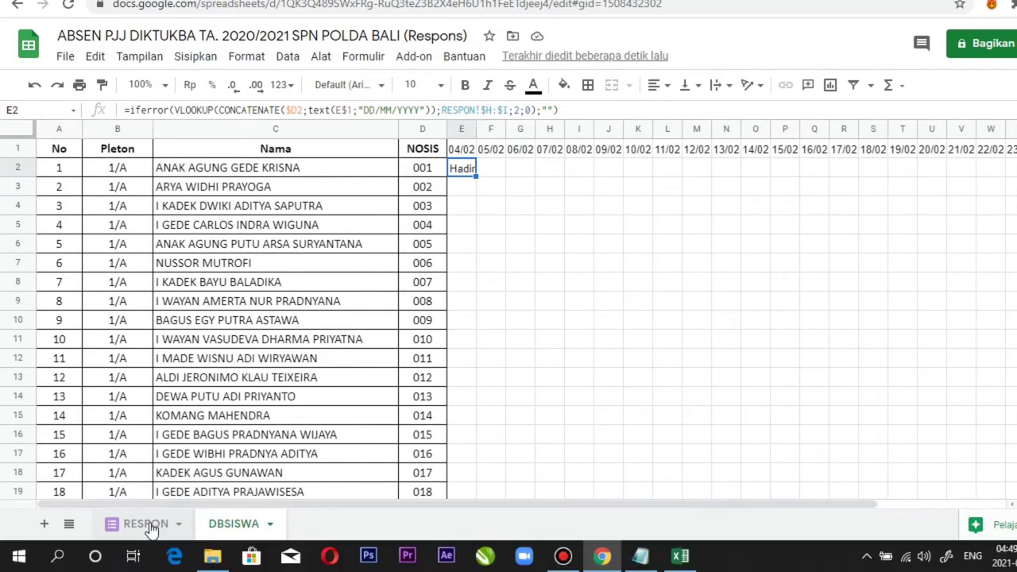
click(147, 524)
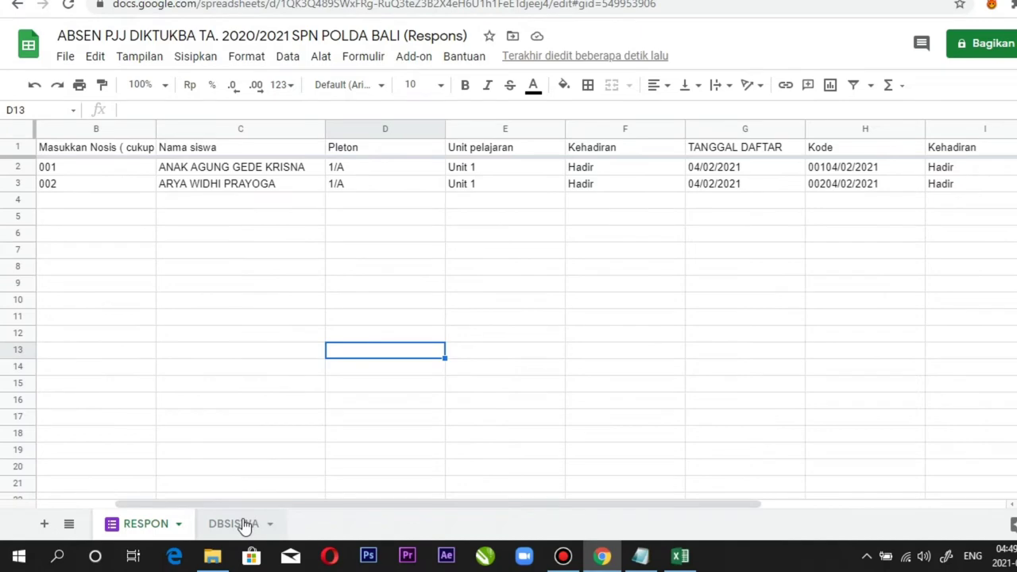
click(174, 540)
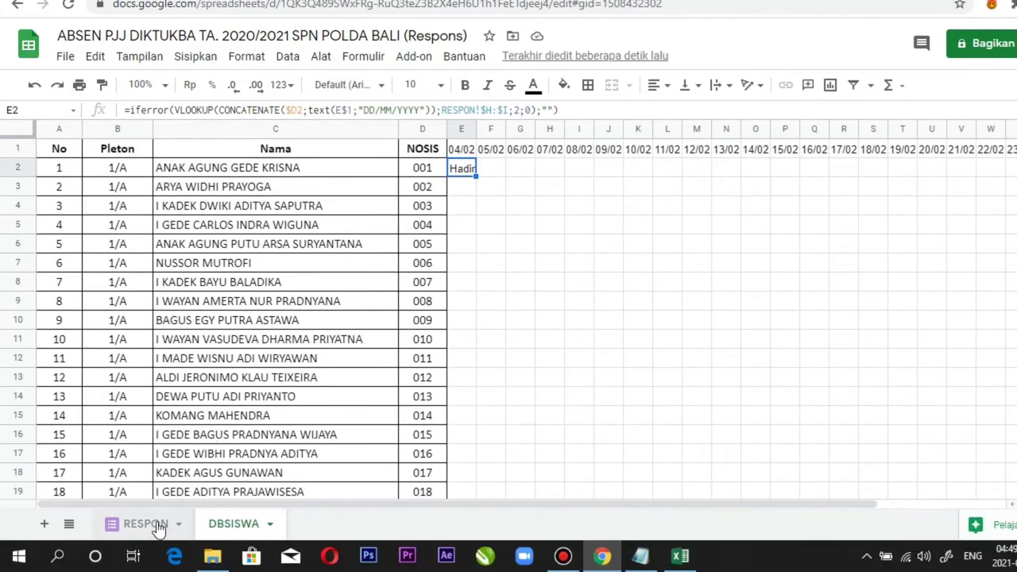
click(143, 552)
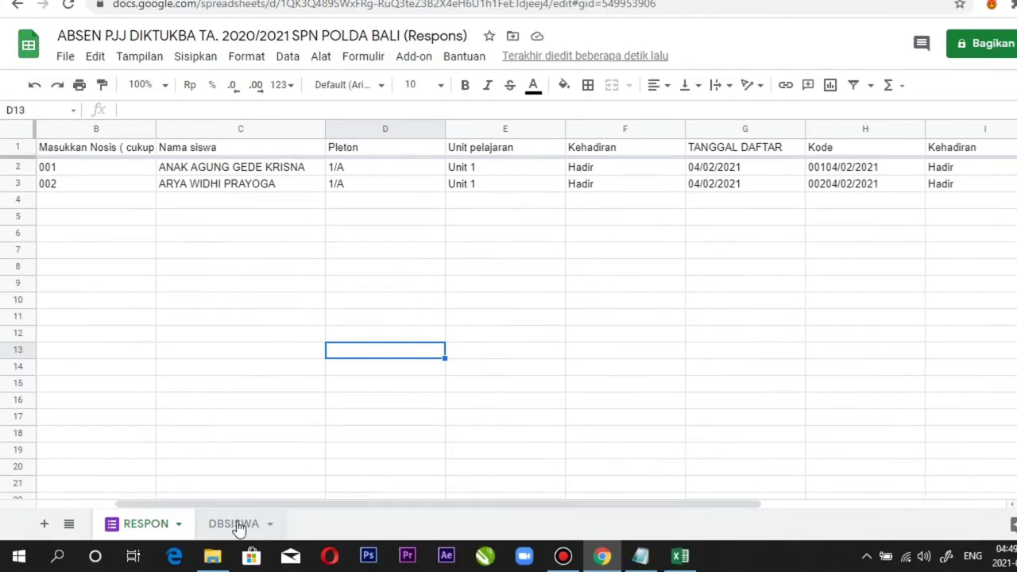
click(235, 524)
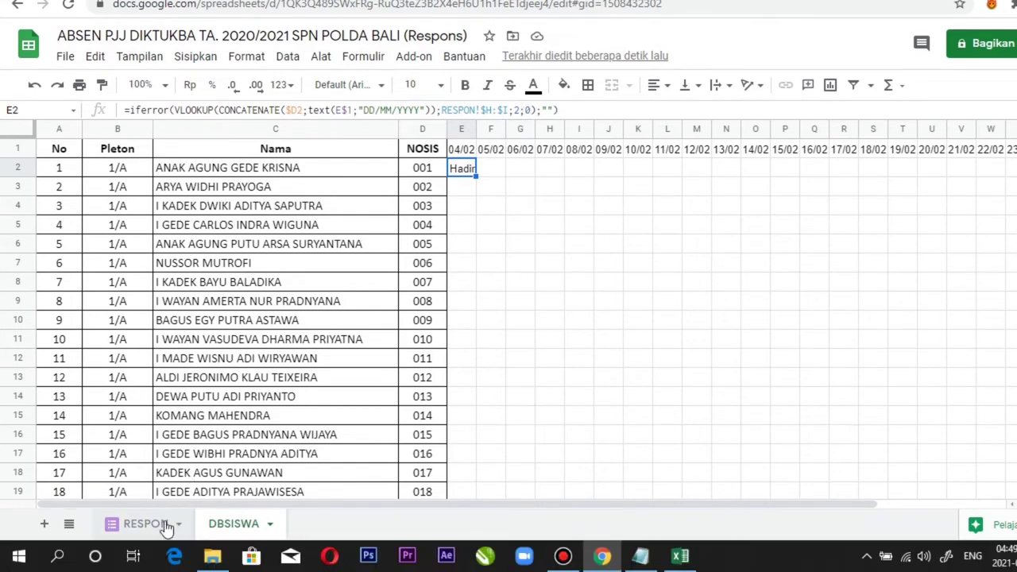
click(163, 556)
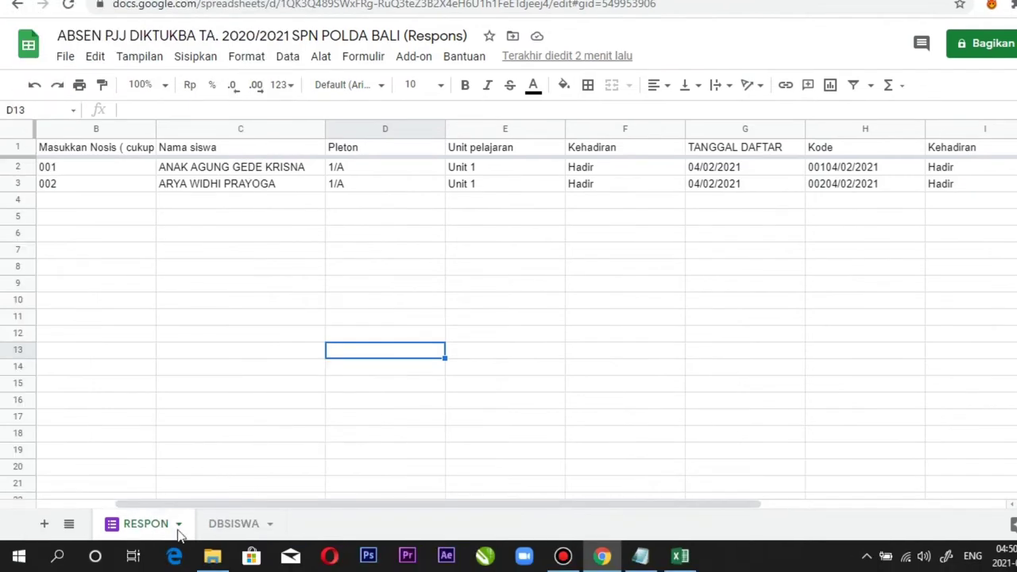
click(143, 544)
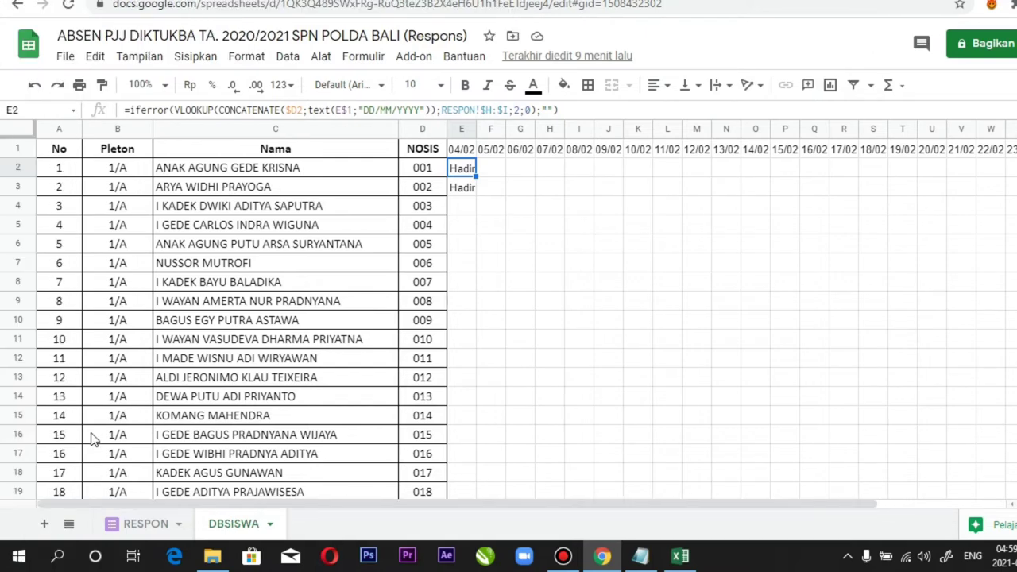
- Add a new sheet to the spreadsheet and rename it REKAP
click(44, 525)
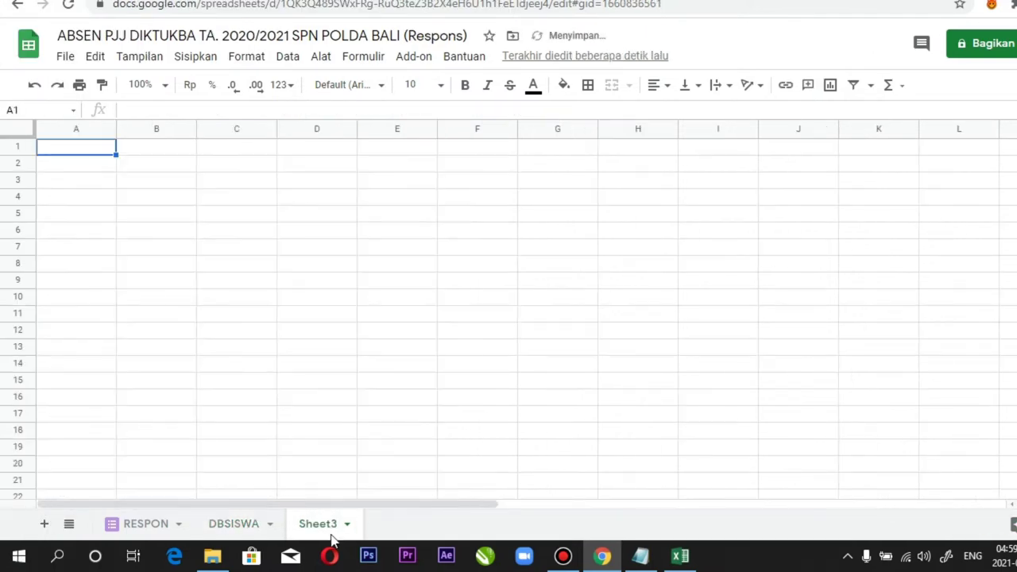
right_click(322, 528)
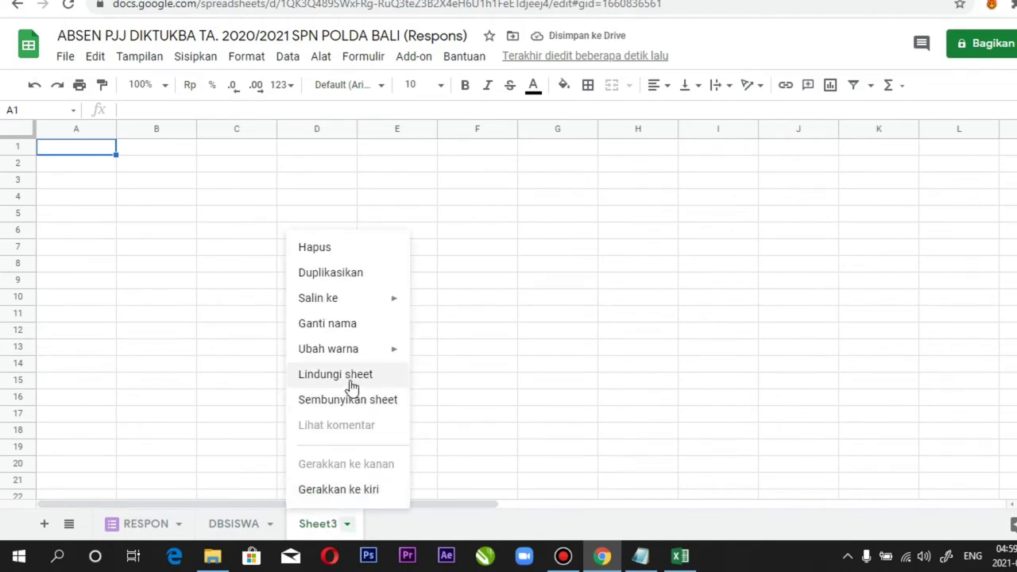
click(352, 329)
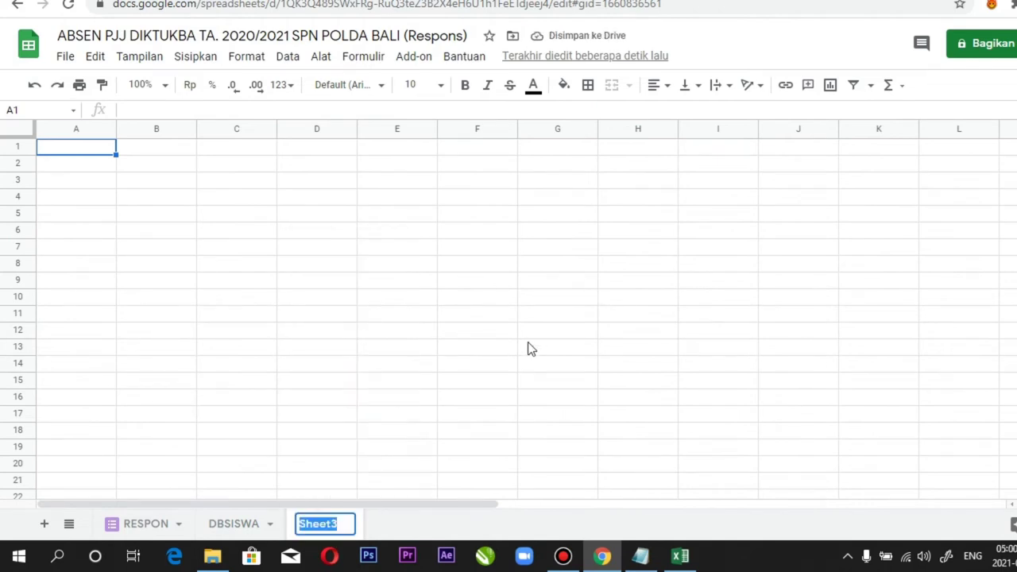
text(REKA)
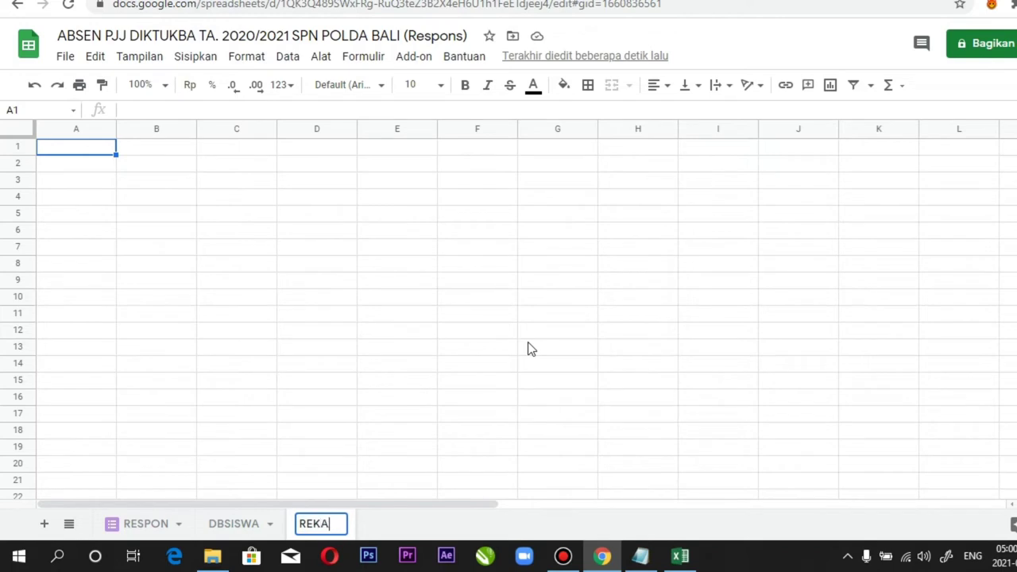
text(P)
key(Return)
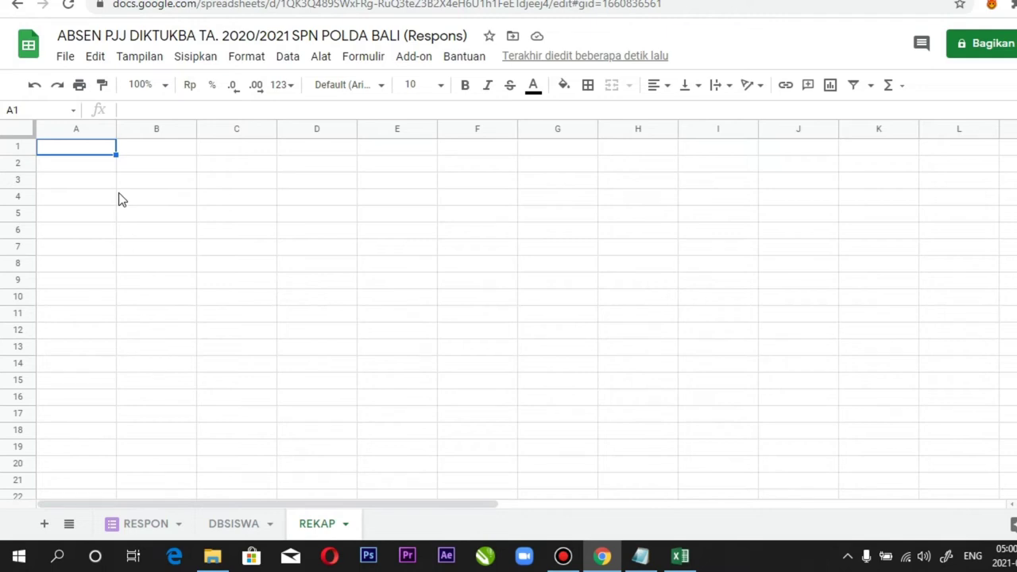
- Enter the heading KEPOLISIAN NEGARA REPUBLIK INDONESIA in cell A1 of the REKAP sheet
text(KEPOLIS)
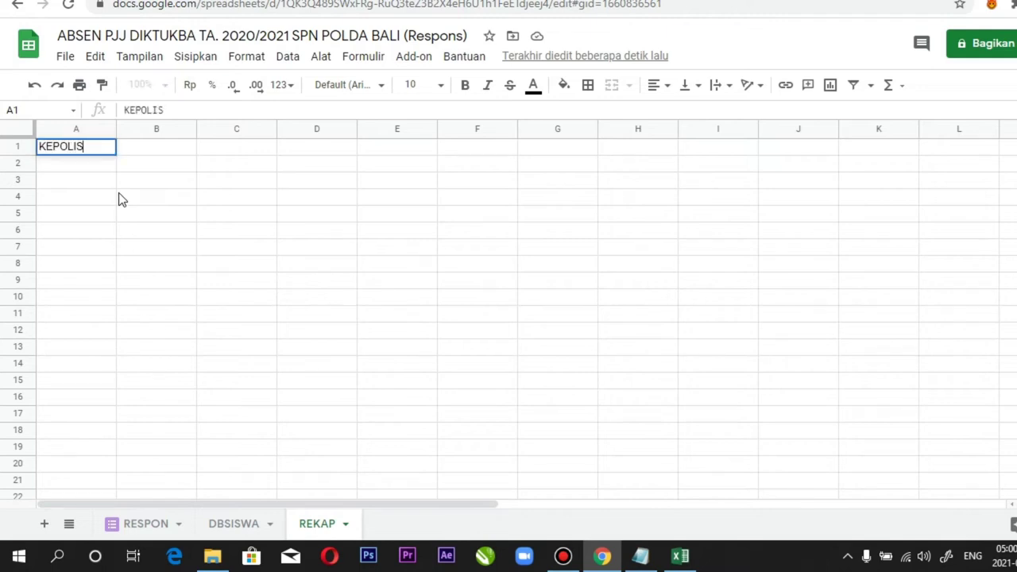
text(IAN NEGARA)
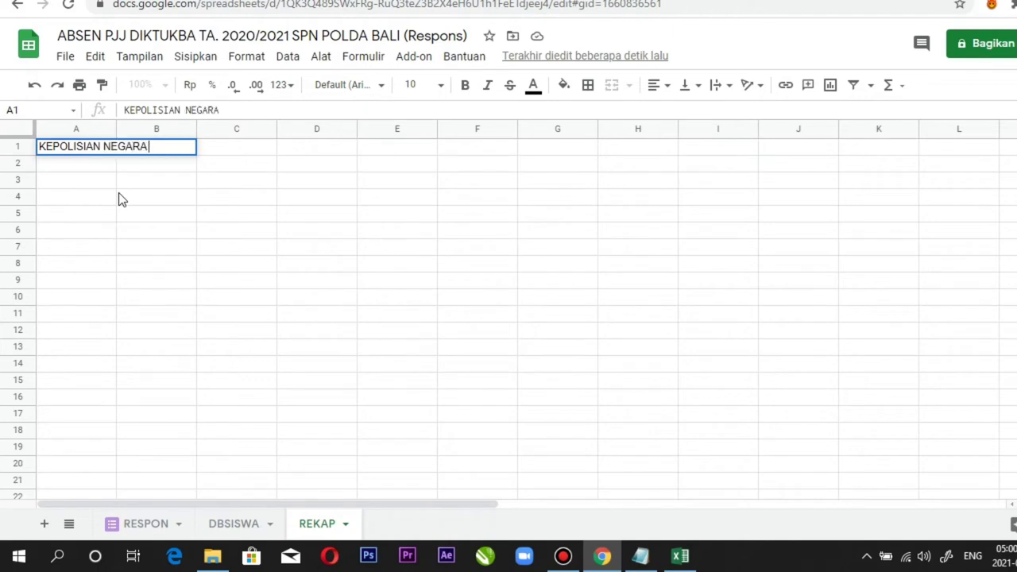
text( REPUBLI)
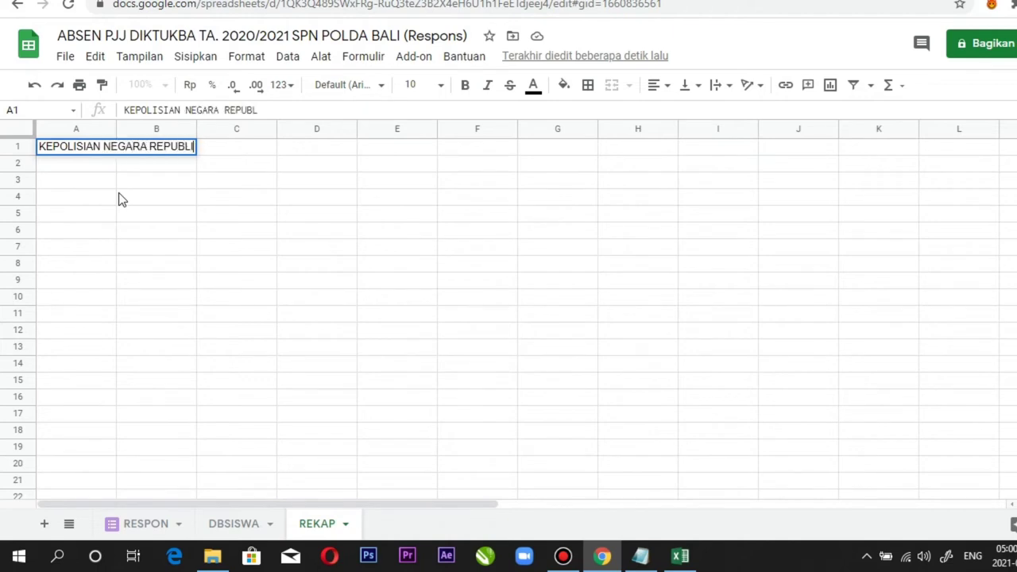
text(K INDO)
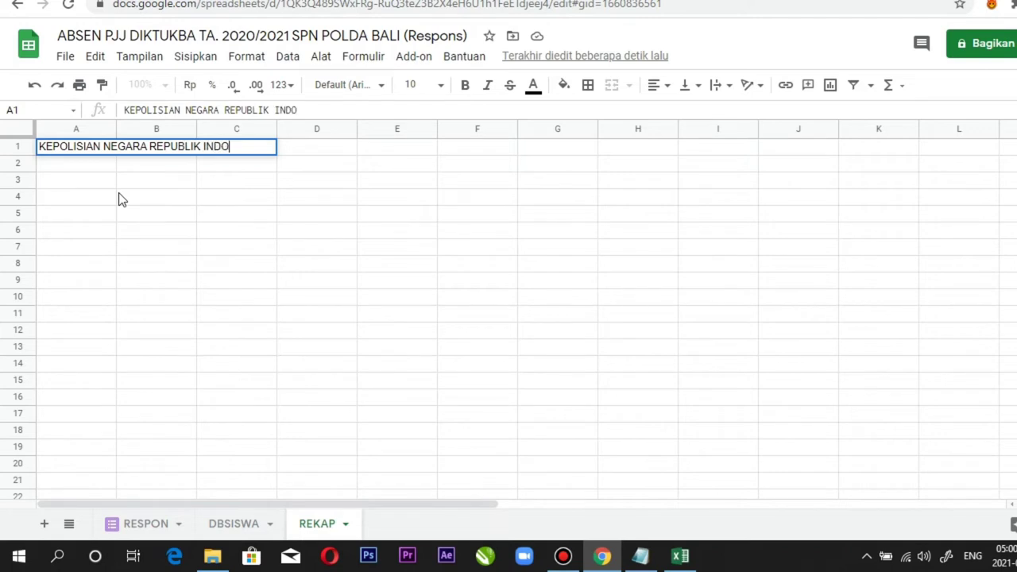
text(NESIA)
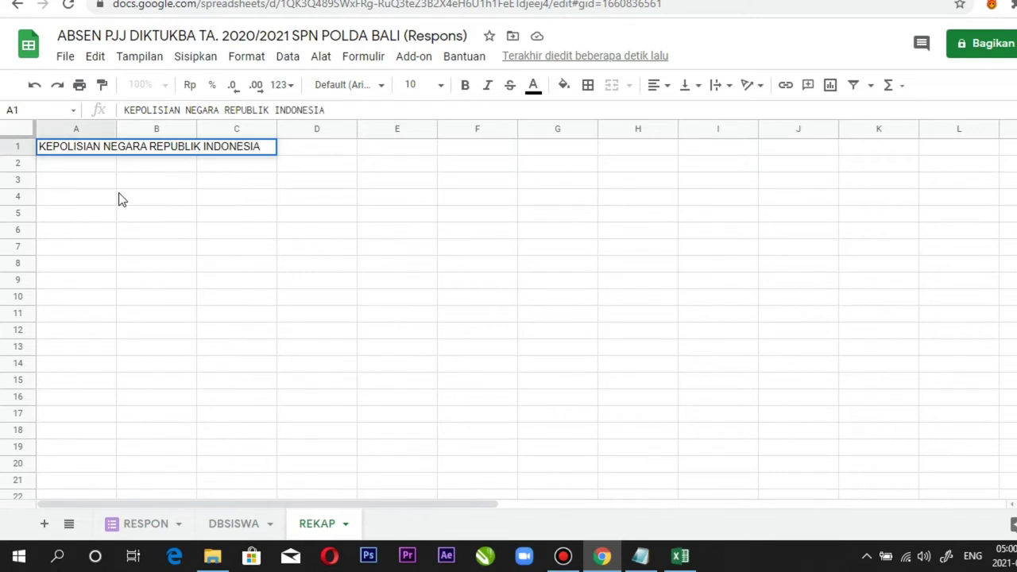
key(Return)
- Add the heading lines DAERAH BALI in cell A2 and SEKOLAH POLISI NEGARA in cell A3
text(DAERA)
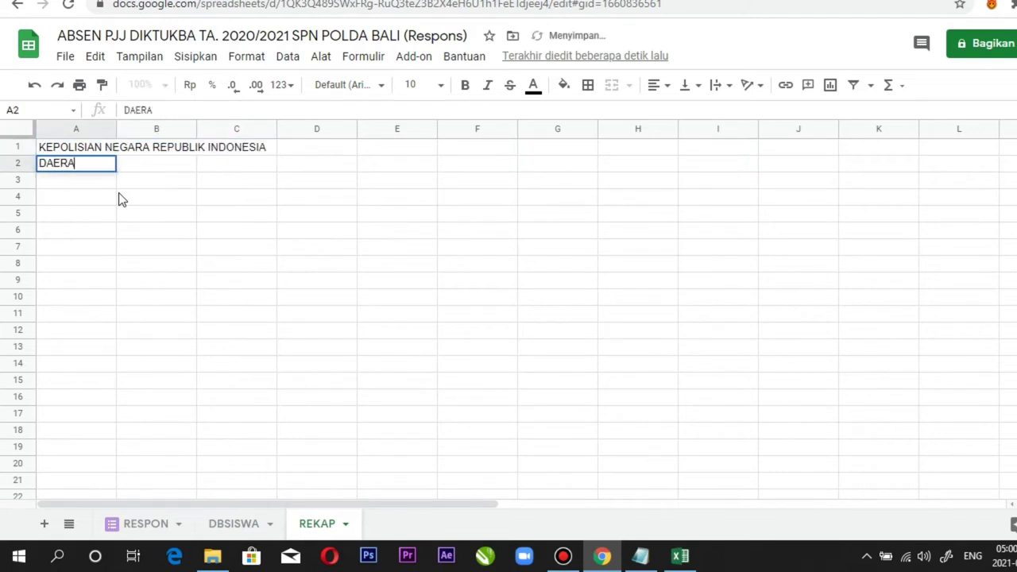
text(H BALI)
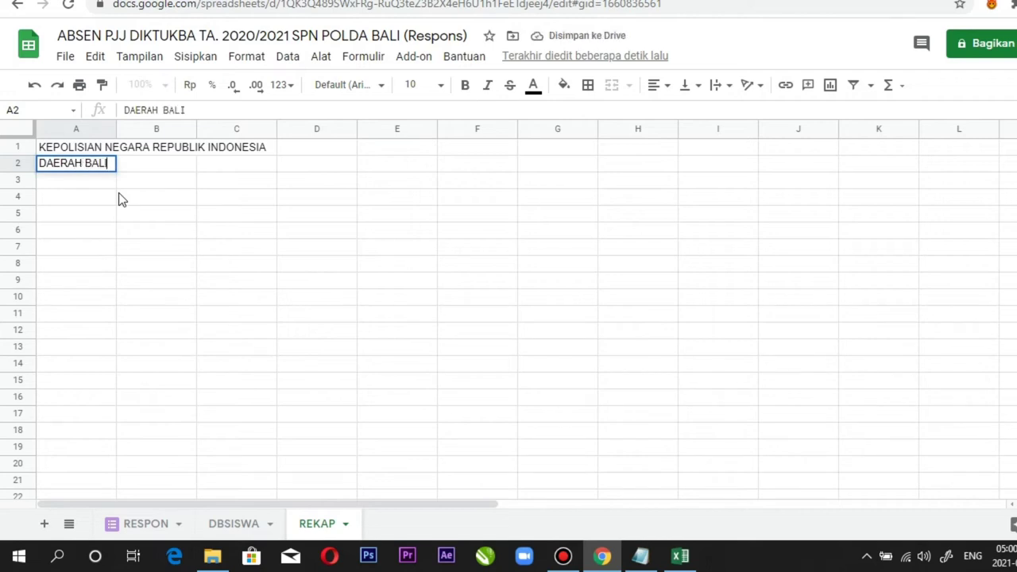
key(Return)
text(SEK)
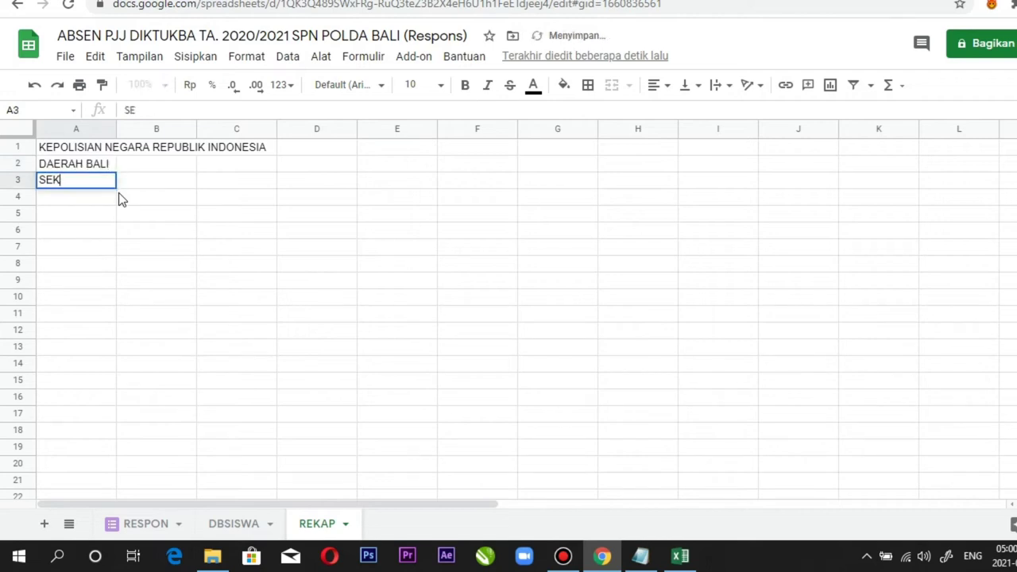
text(OLAH P)
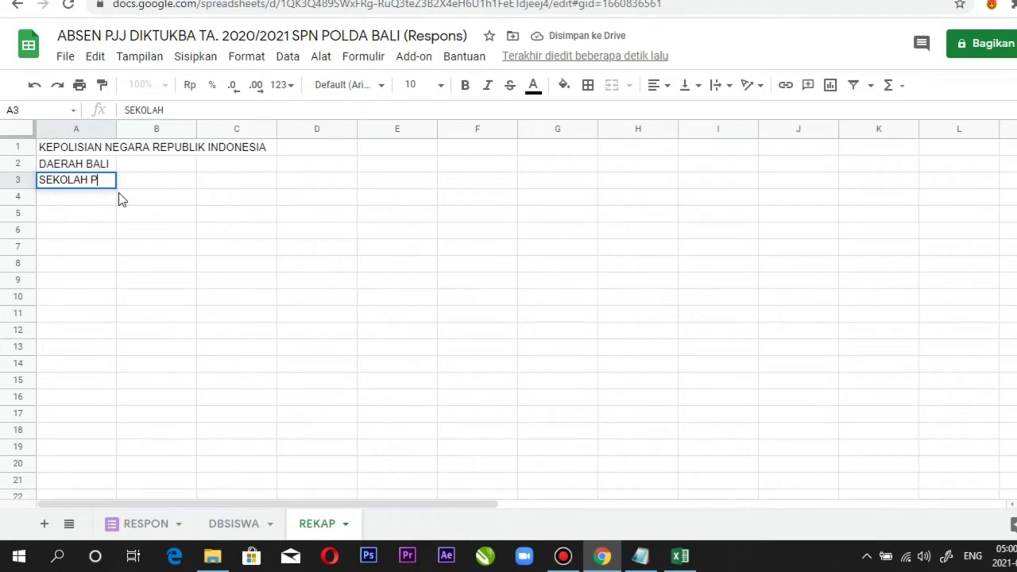
text(OLISI )
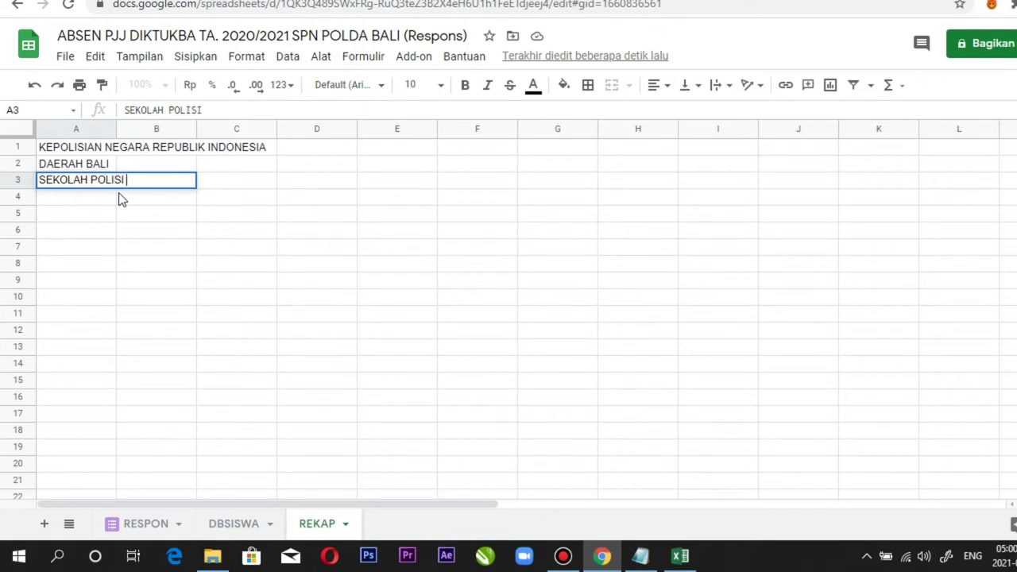
text(NEGARA)
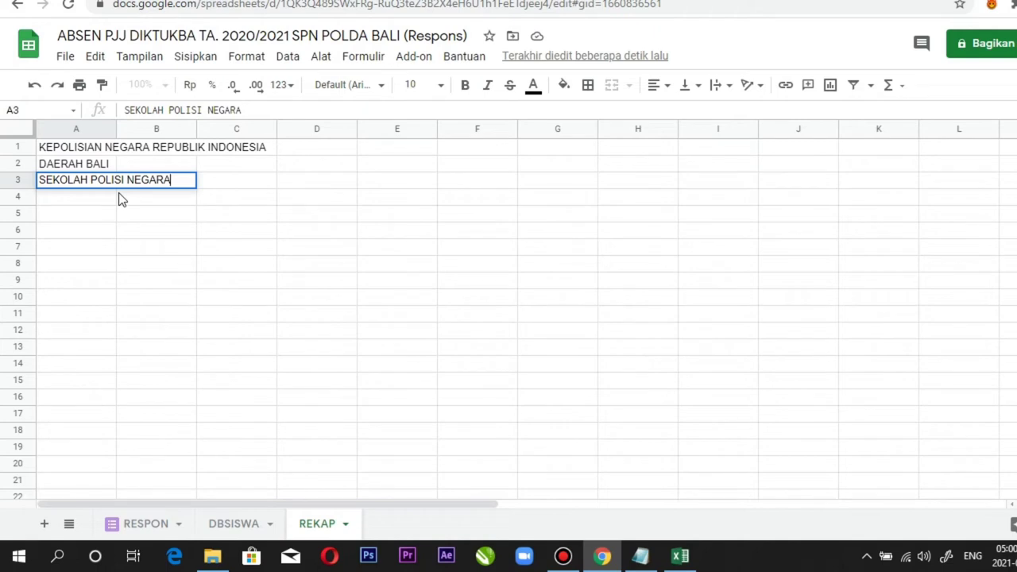
key(Return)
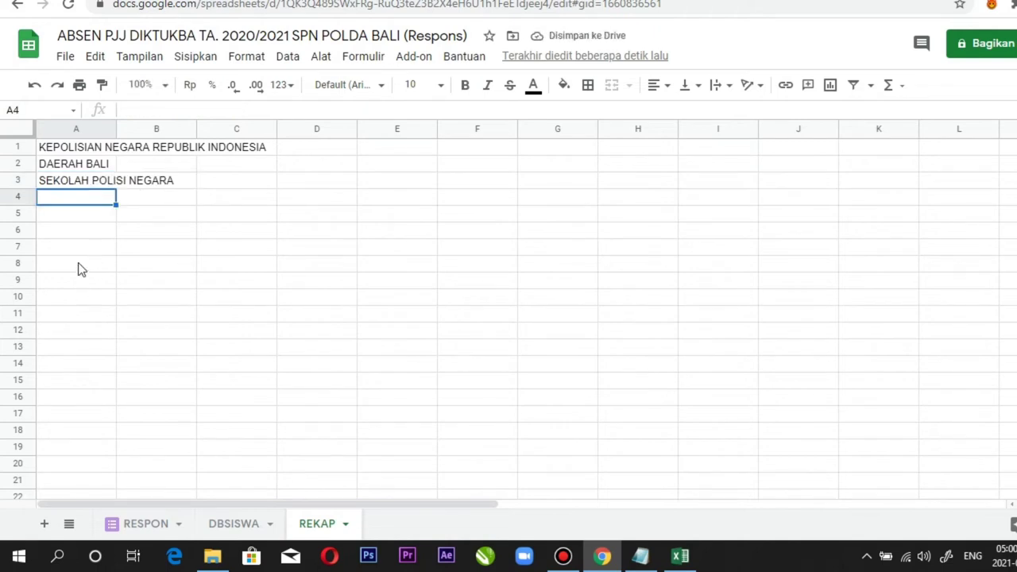
- Enter the report title DATA REKAP ABSEN PJJ in cell A5
click(63, 233)
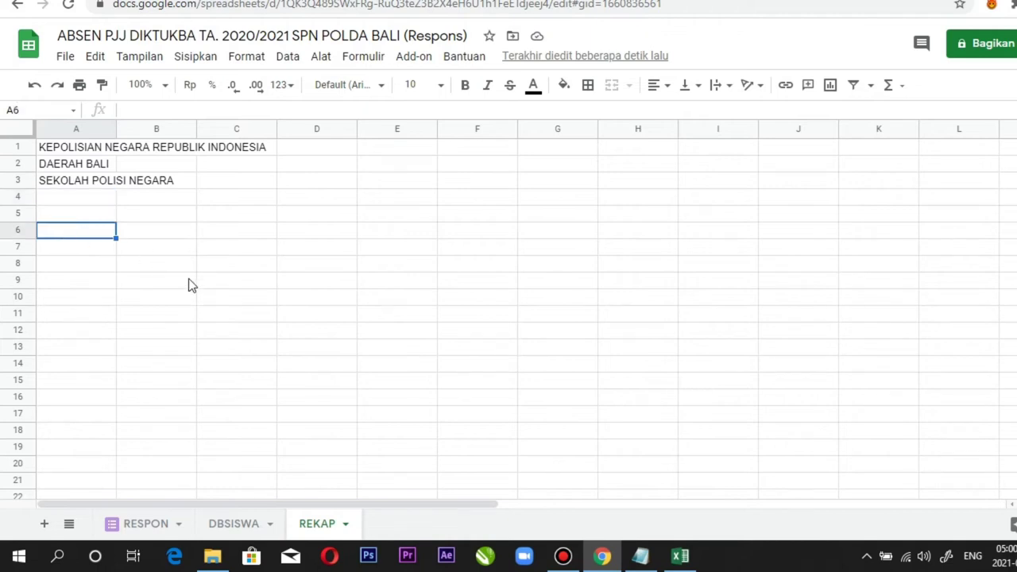
click(98, 215)
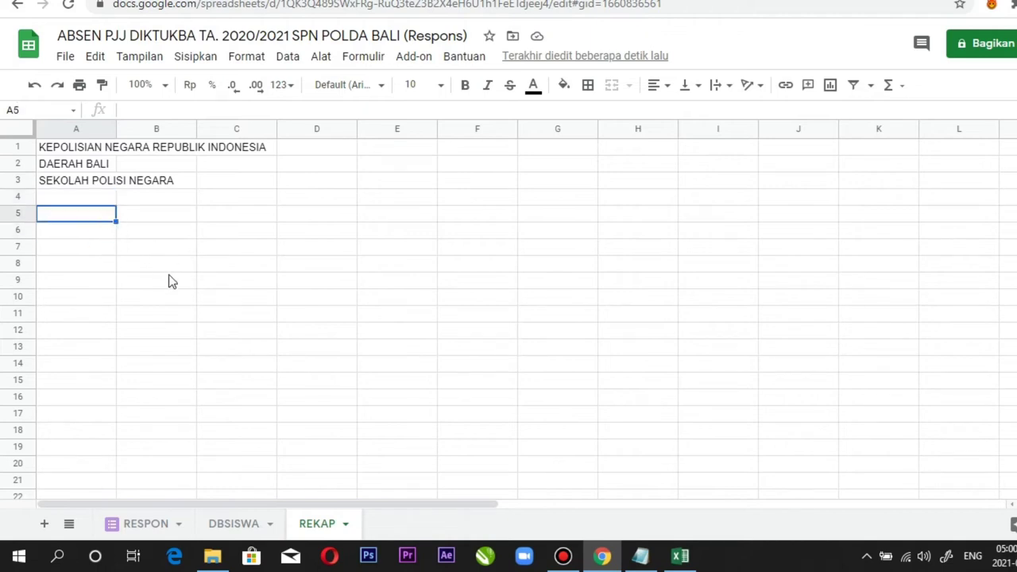
text(DATA)
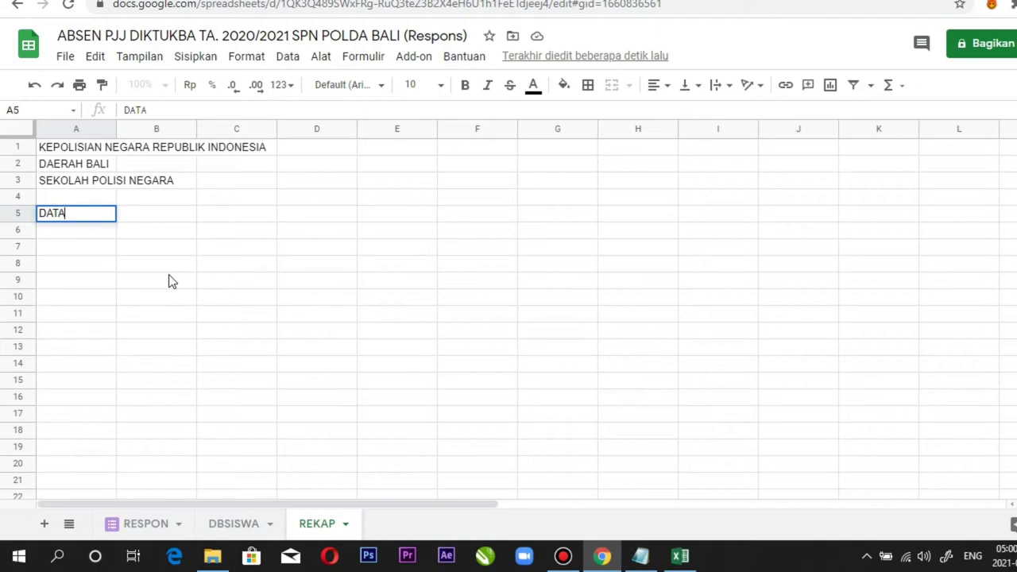
text( REKAP)
text( A)
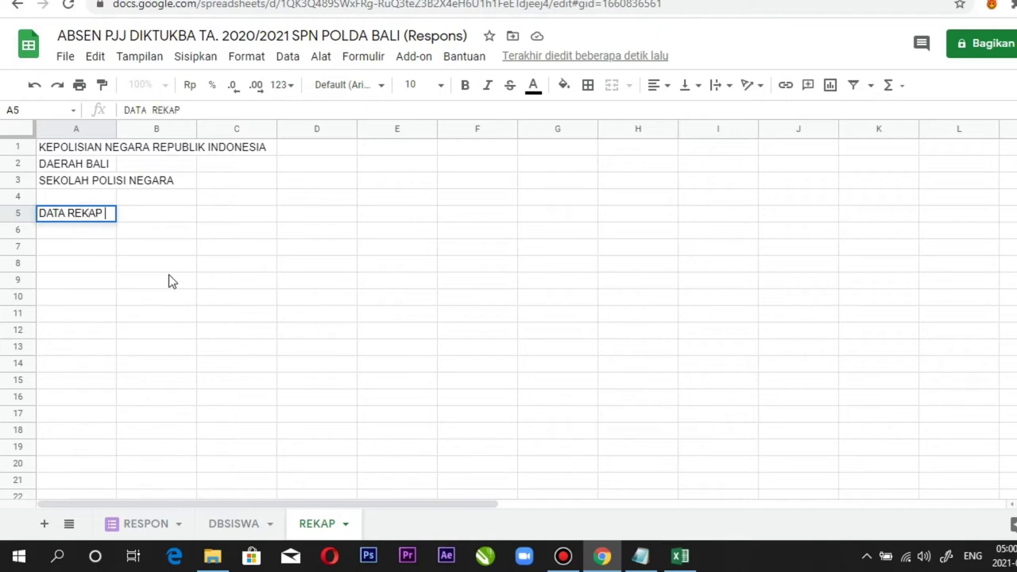
text(BSEN )
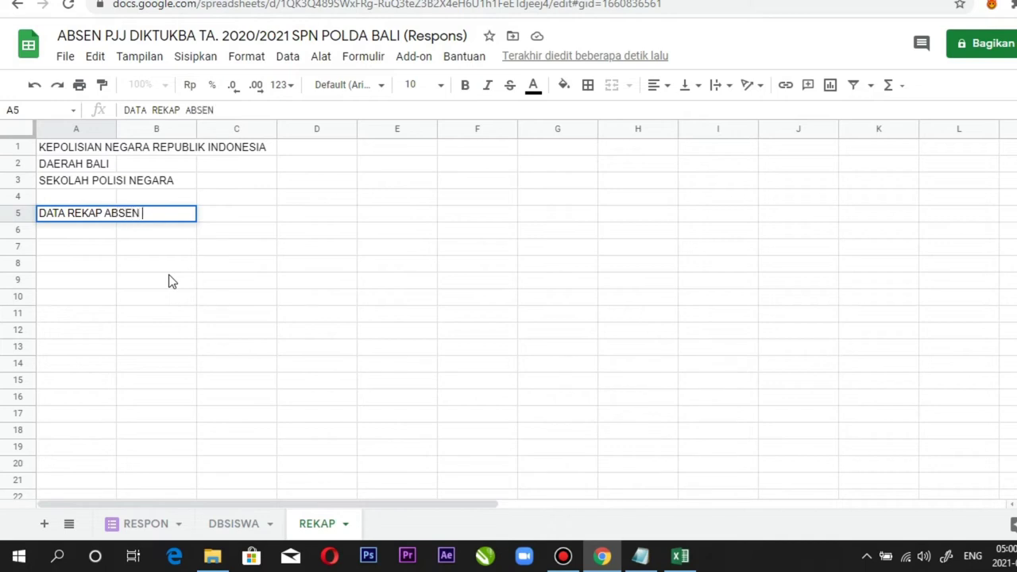
text(PJJ)
key(Return)
- Enter the label PLETON in cell A8
key(Down)
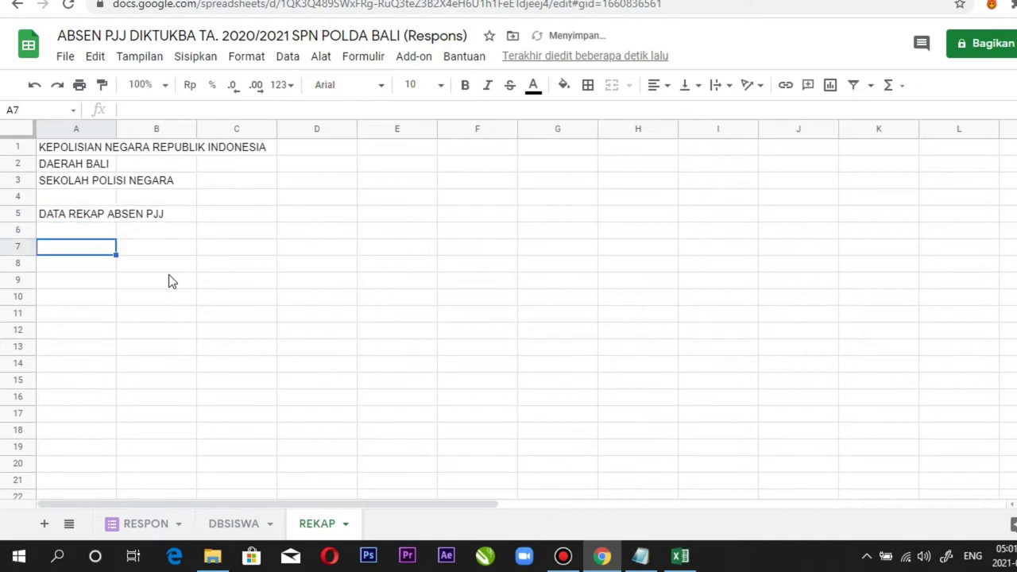
key(Down)
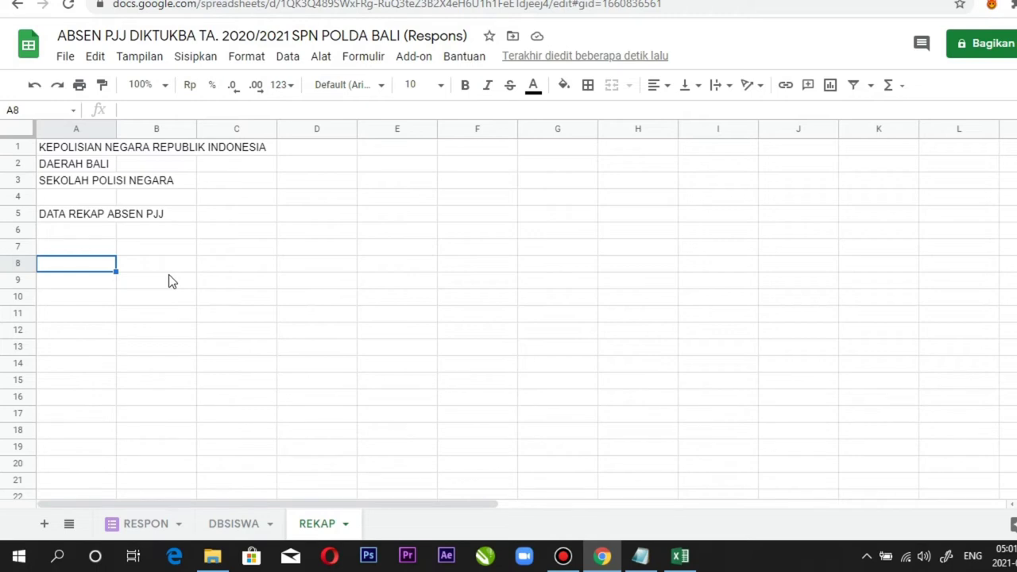
text(PLE)
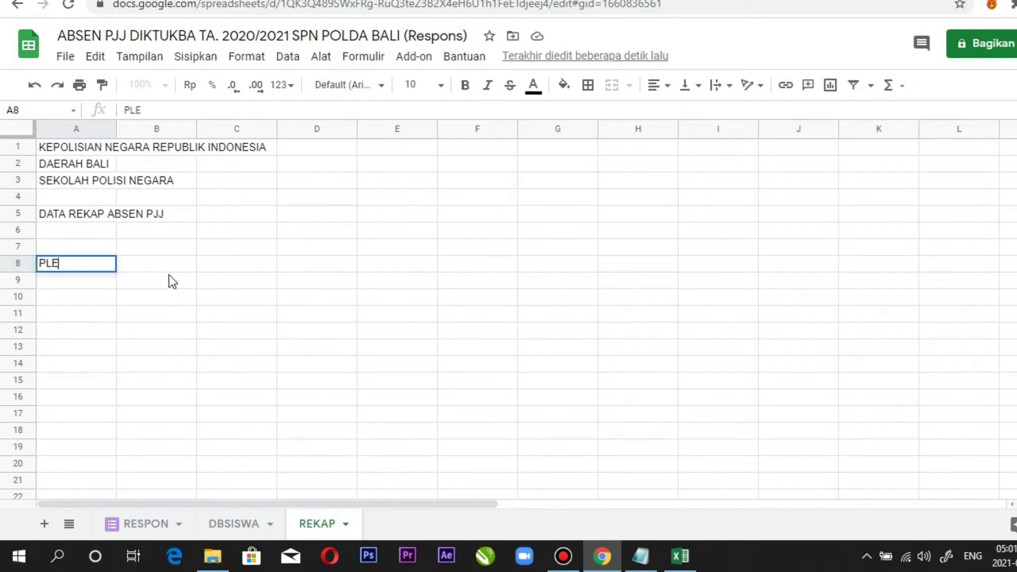
text(TON)
key(Tab)
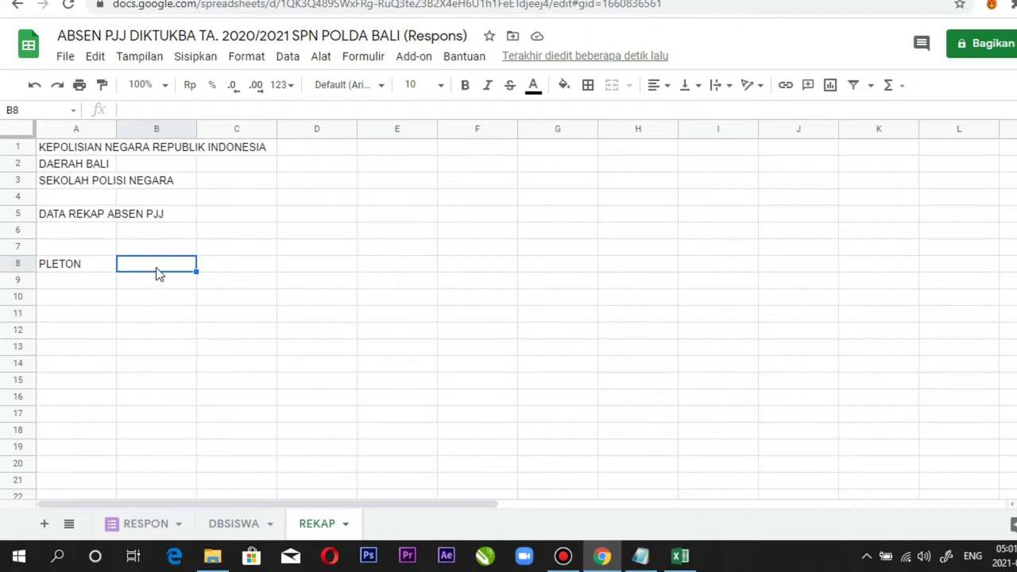
- Start a data validation rule for cell B8 using a list of items as the criterion
right_click(158, 271)
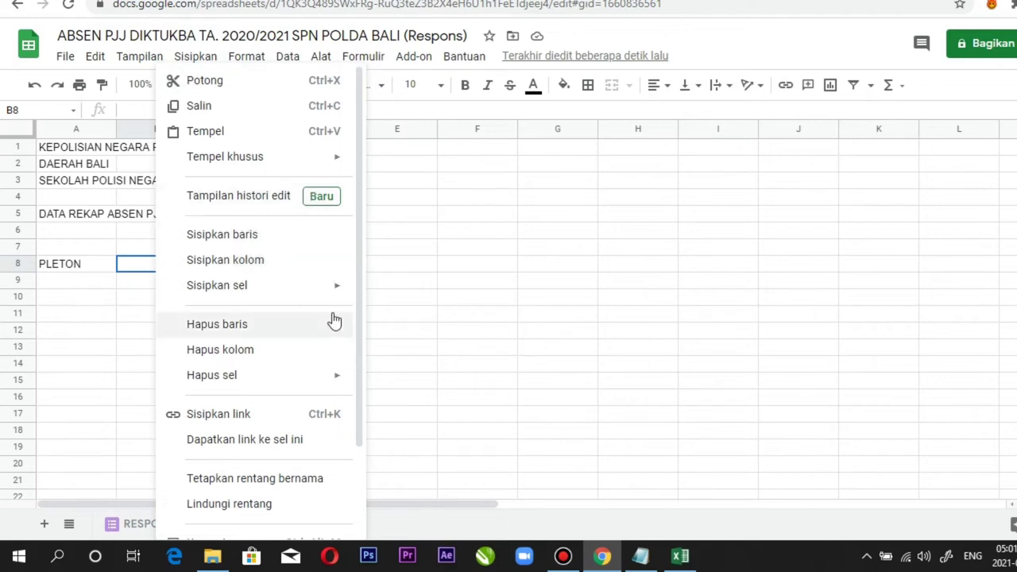
scroll(333, 319, down, 2)
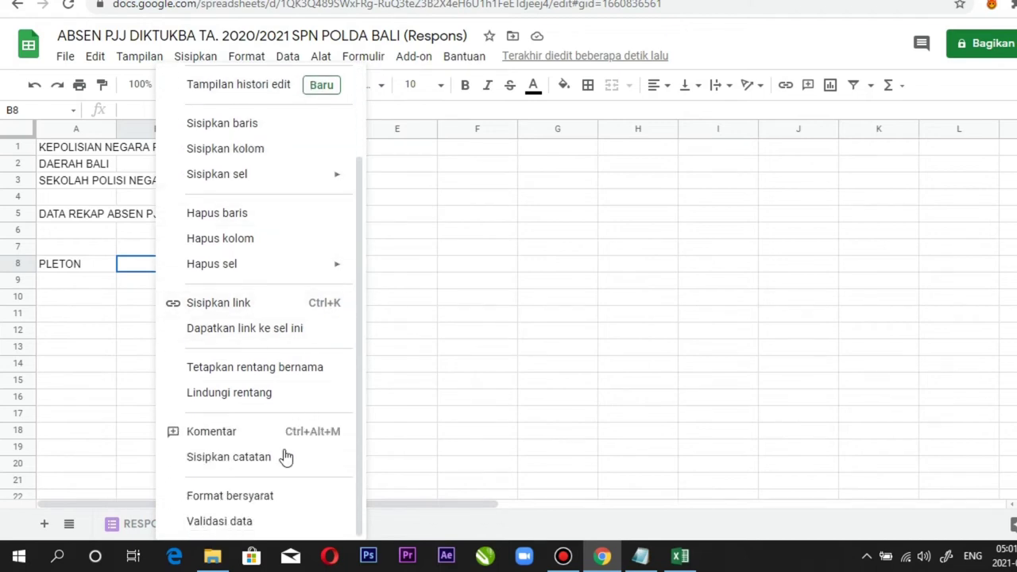
click(266, 526)
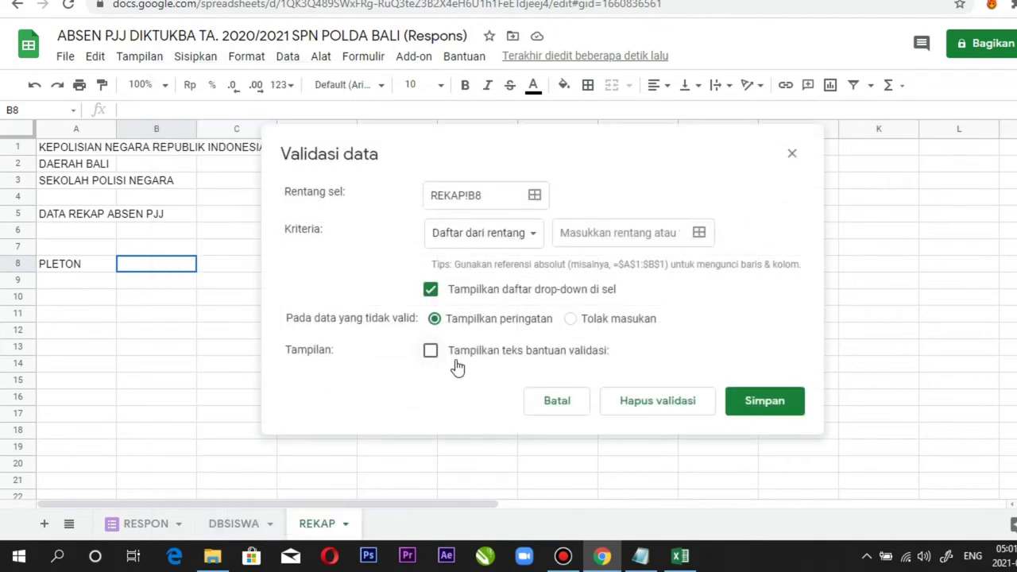
click(533, 235)
click(508, 259)
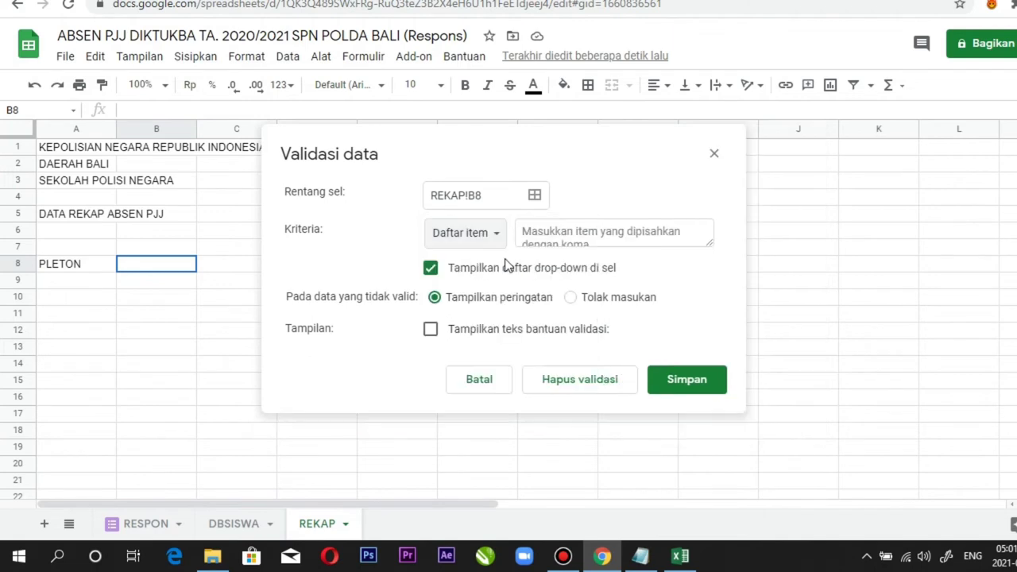
- Enter the allowed items 1/A, 2/A, 3/A, 1/B, 2/B, 3/B, 1/C, 2/C, 3/C, 1/D, 2/D and save the validation rule
click(576, 237)
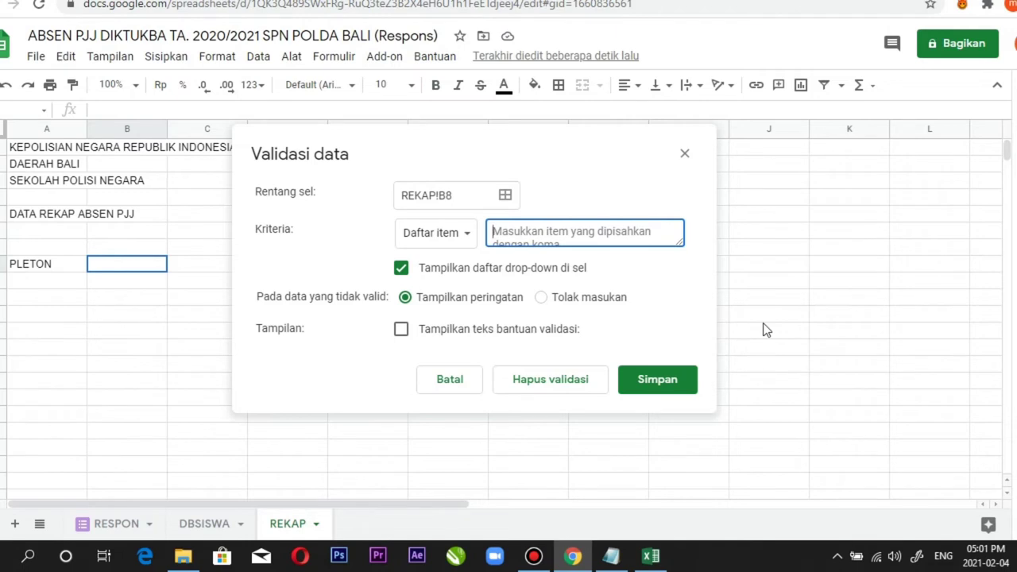
text(1)
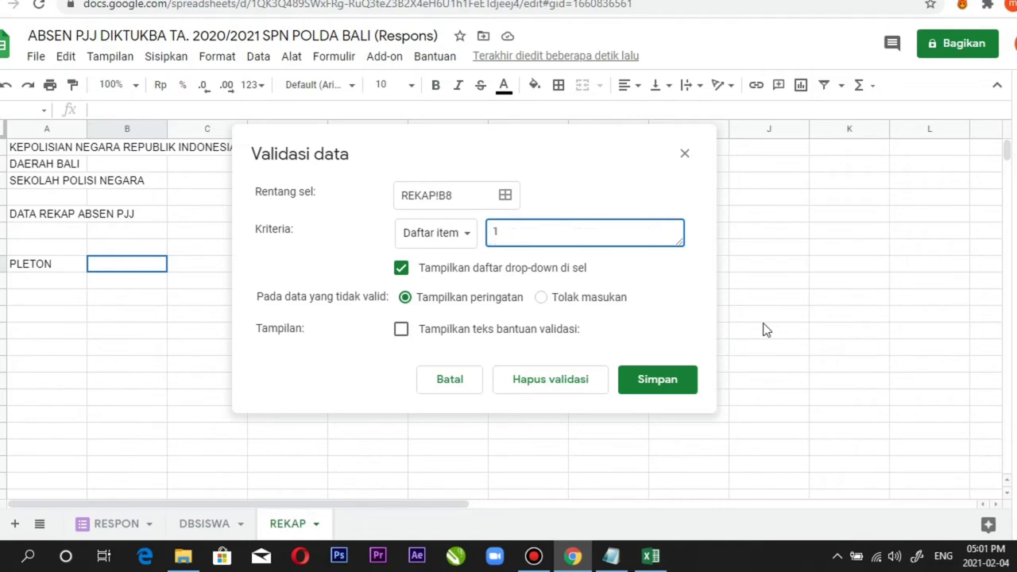
text(/A, 2/A, 3/A, 1/B)
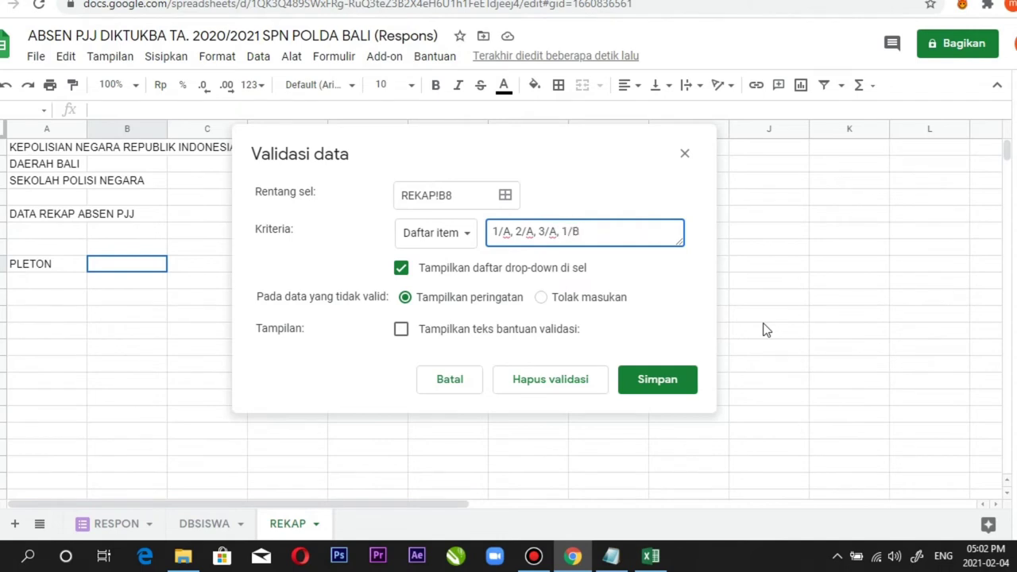
text(, 2/B, 3/B, 1/C, )
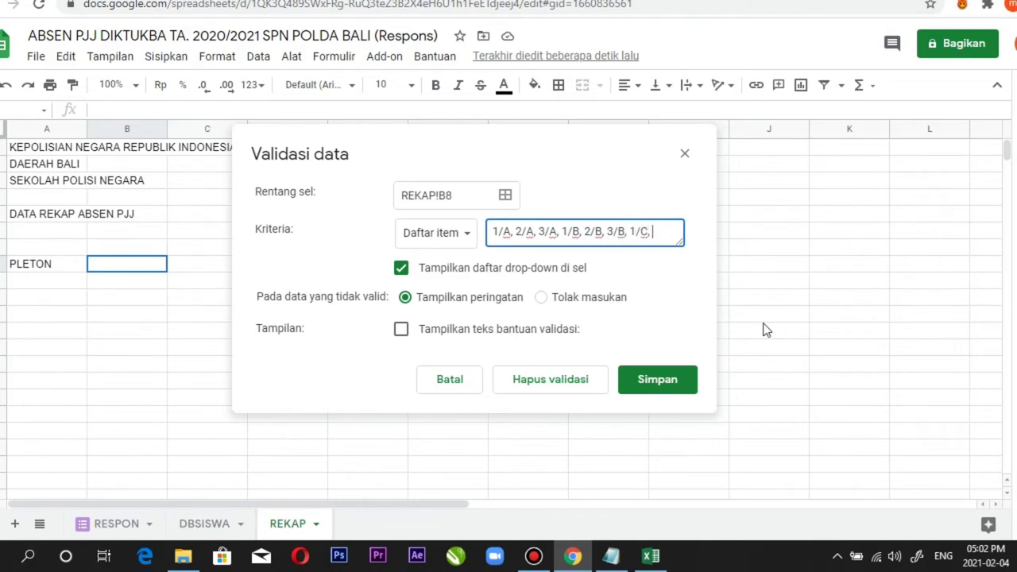
text(2/C,)
text(3)
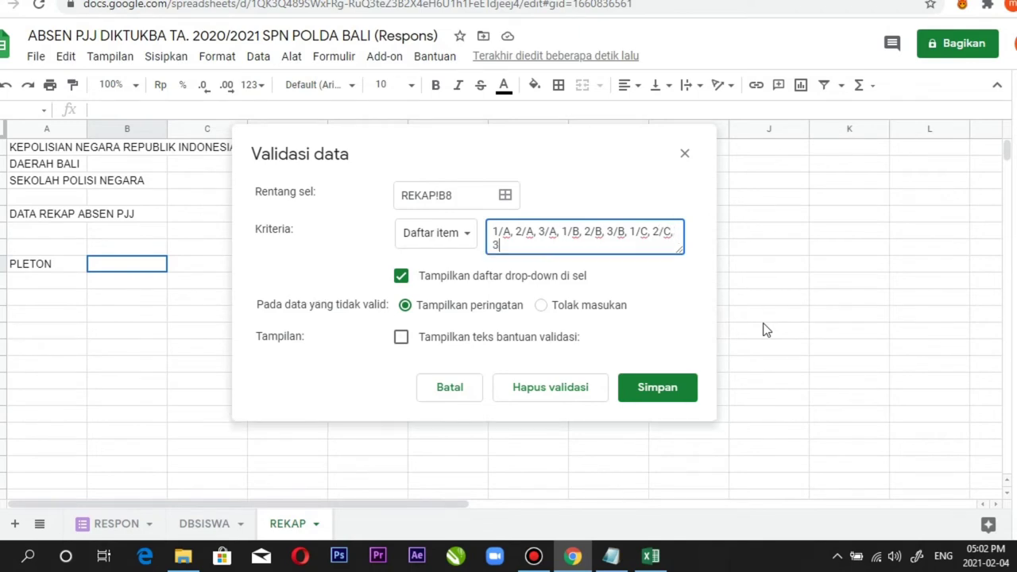
text(/C, 1/D, 2/D)
click(657, 388)
click(238, 330)
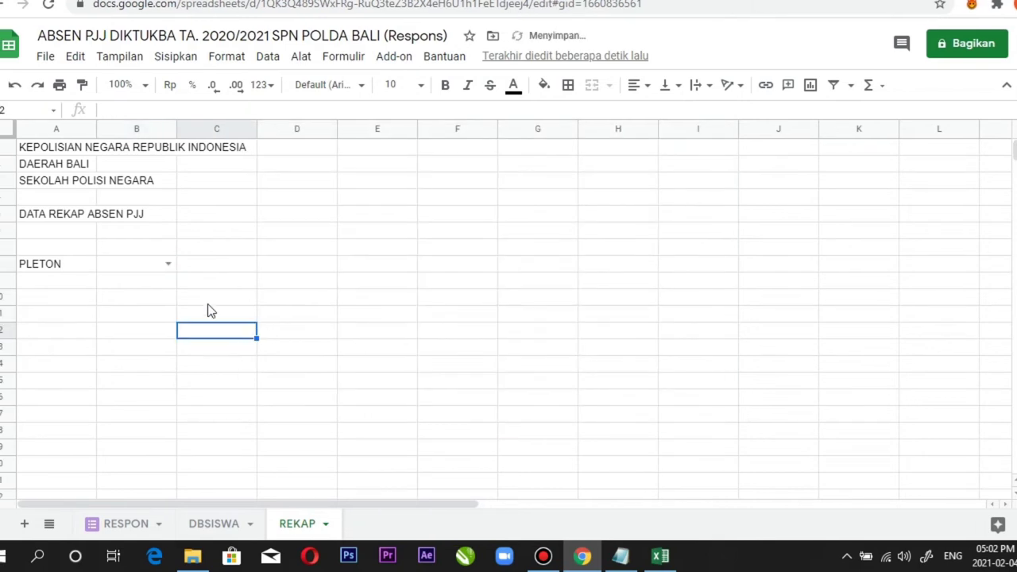
- Check the platoon choices offered by the drop-down list in cell B8
click(156, 269)
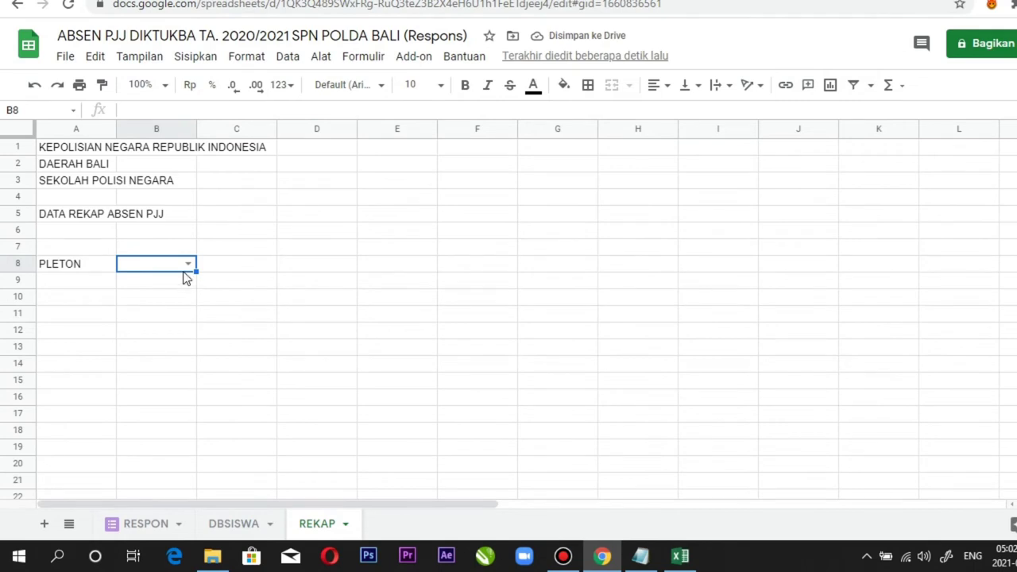
click(188, 263)
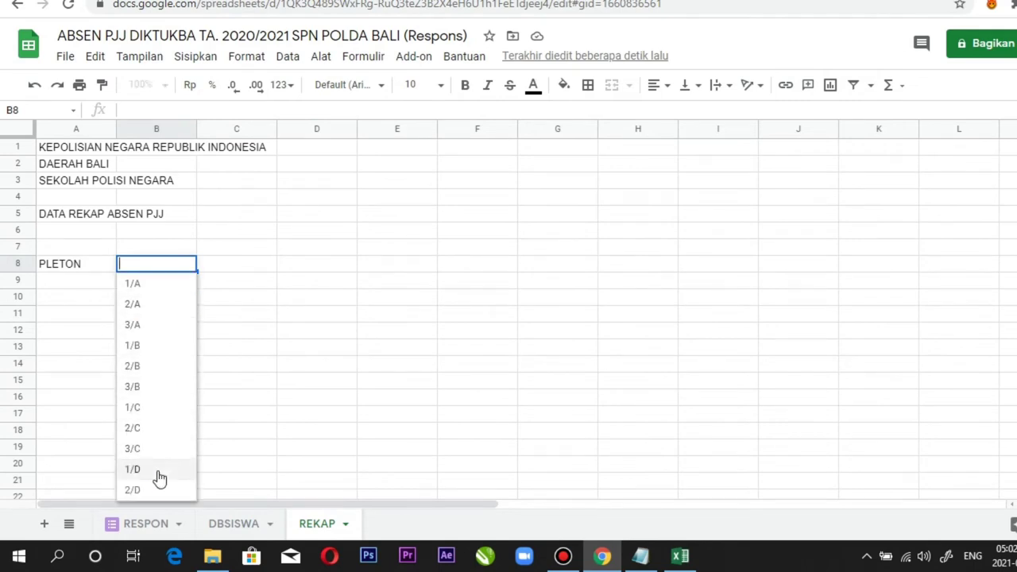
click(375, 351)
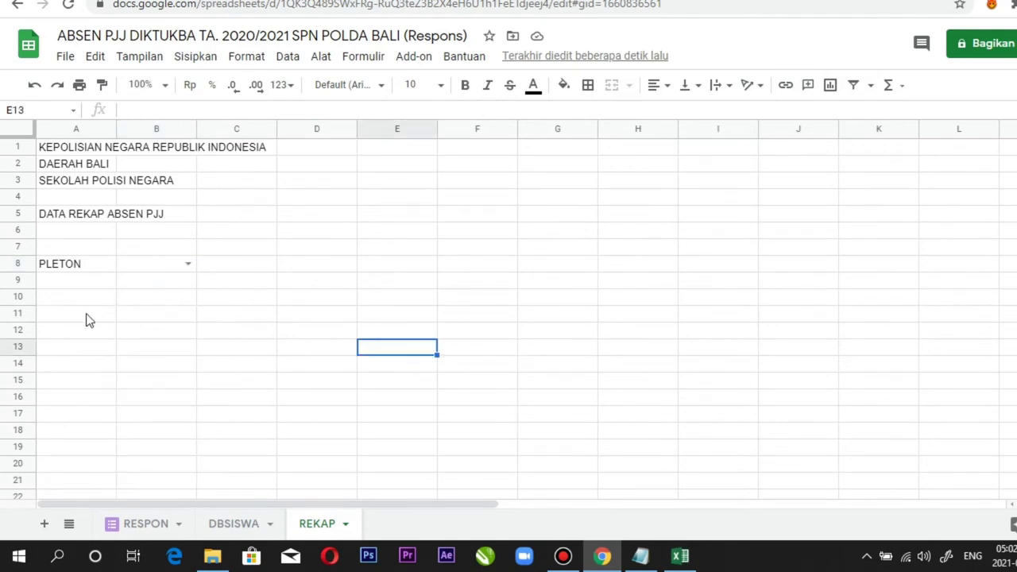
- Enter the column headings NO, NAMA and NOSIS in cells A10 to C10 of the REKAP sheet
click(68, 298)
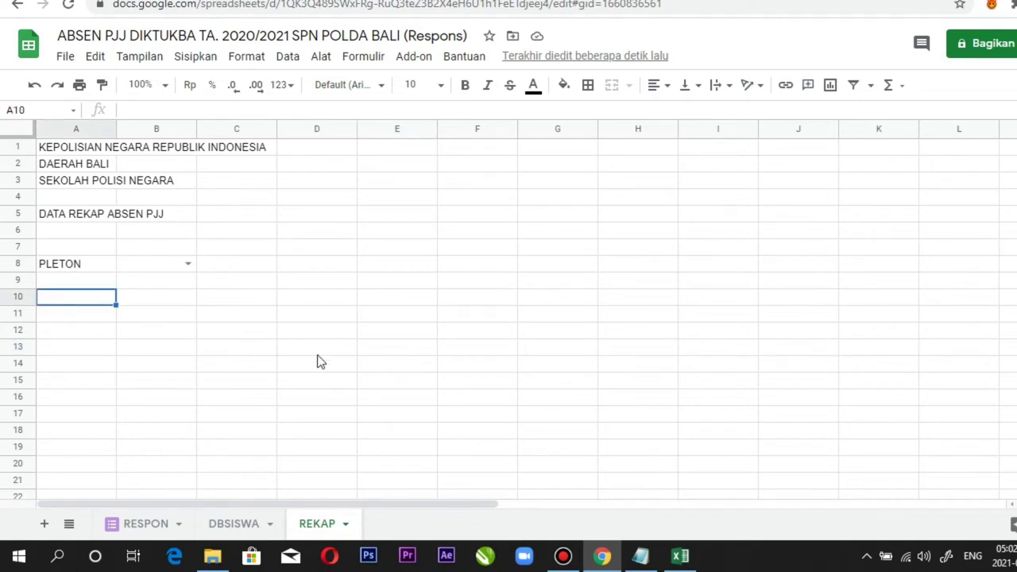
text(NO)
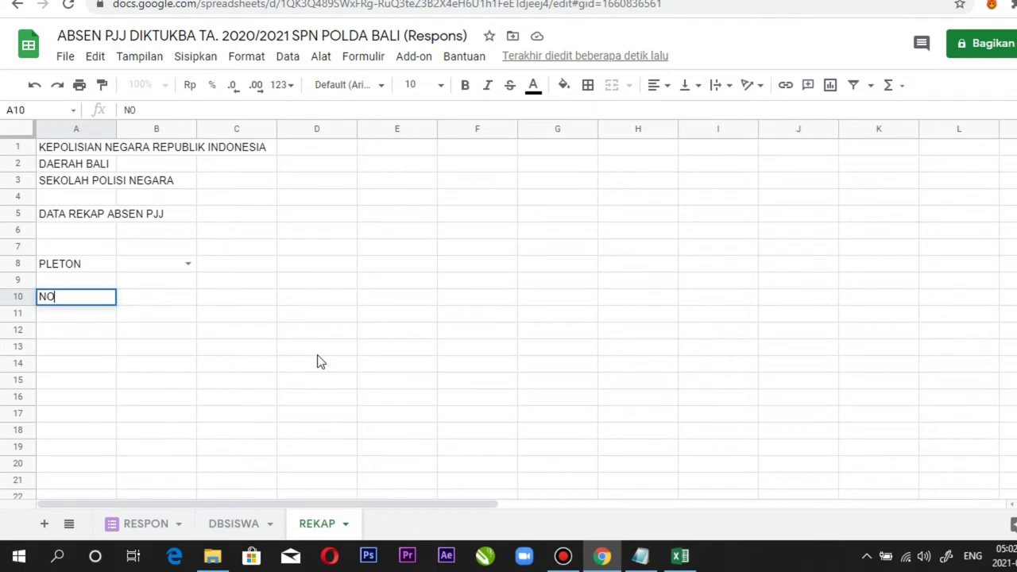
key(Tab)
text(NAMA)
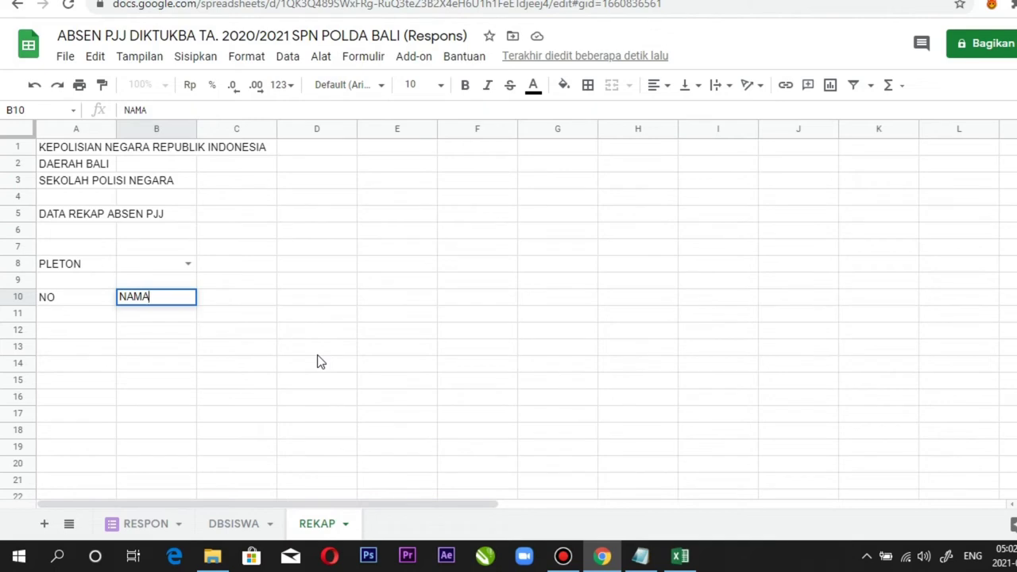
key(Tab)
text(NOSIS)
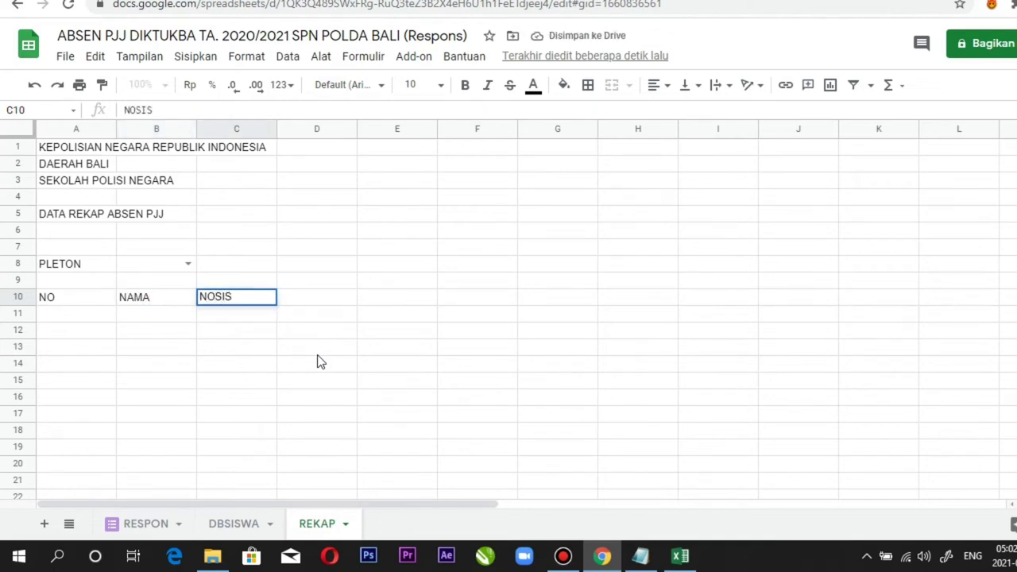
key(Return)
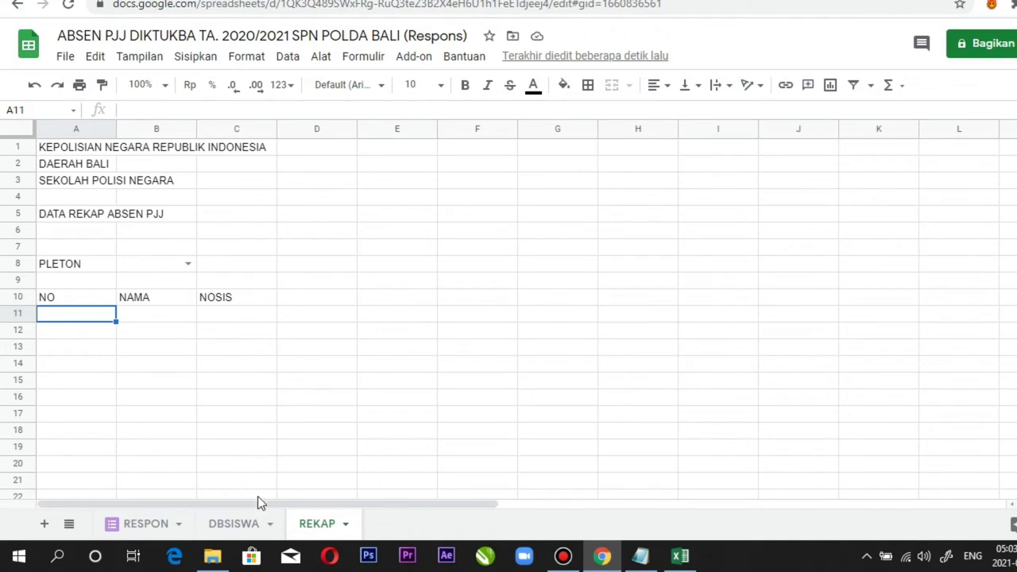
- Insert two empty columns before the No column in the DBSISWA sheet
click(248, 527)
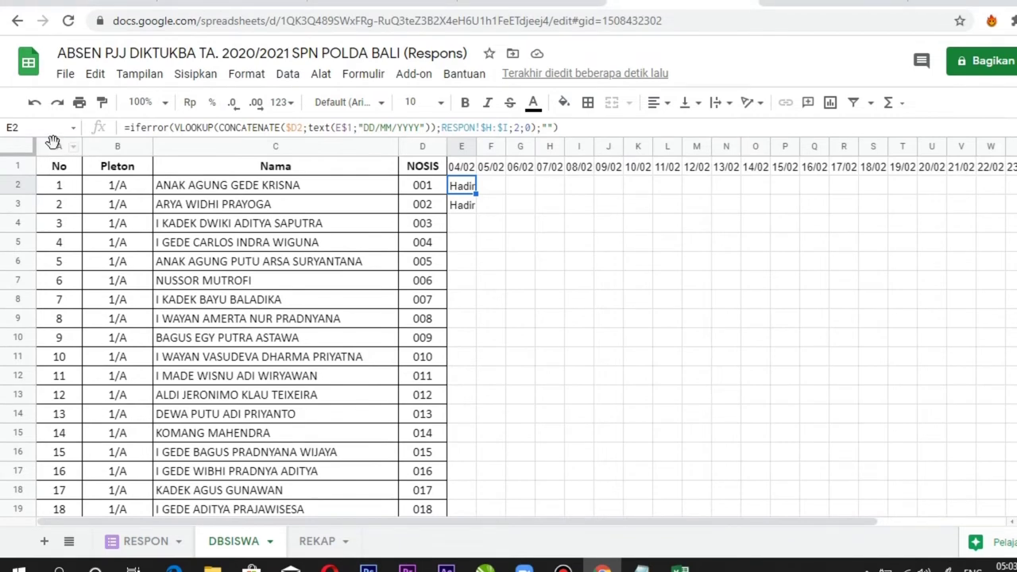
click(54, 146)
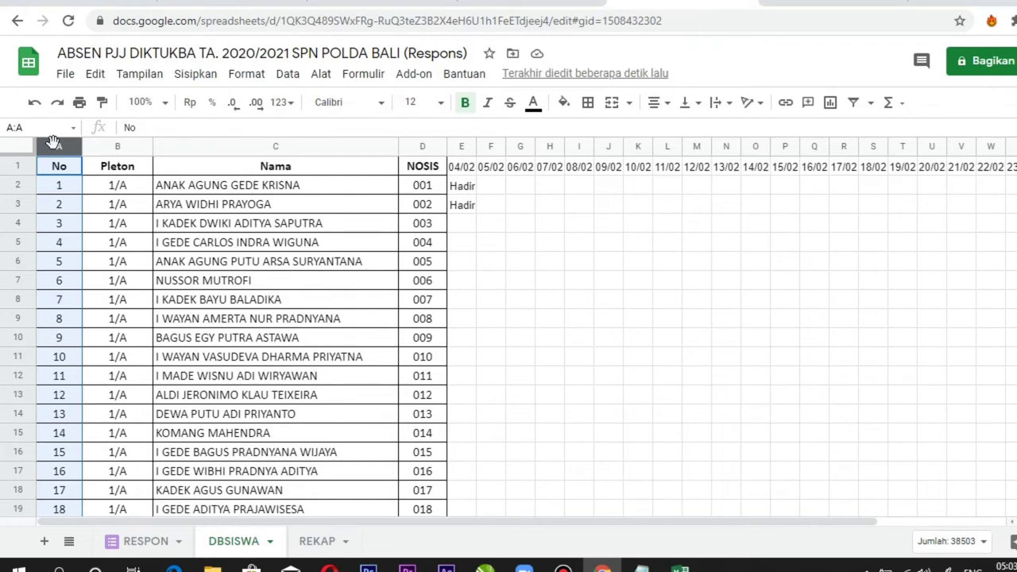
right_click(54, 146)
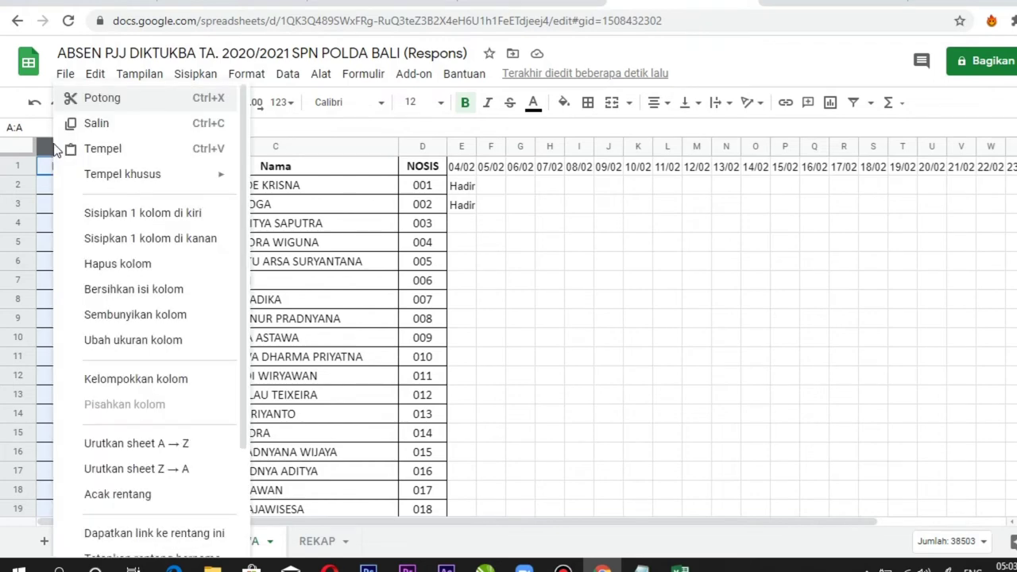
click(141, 213)
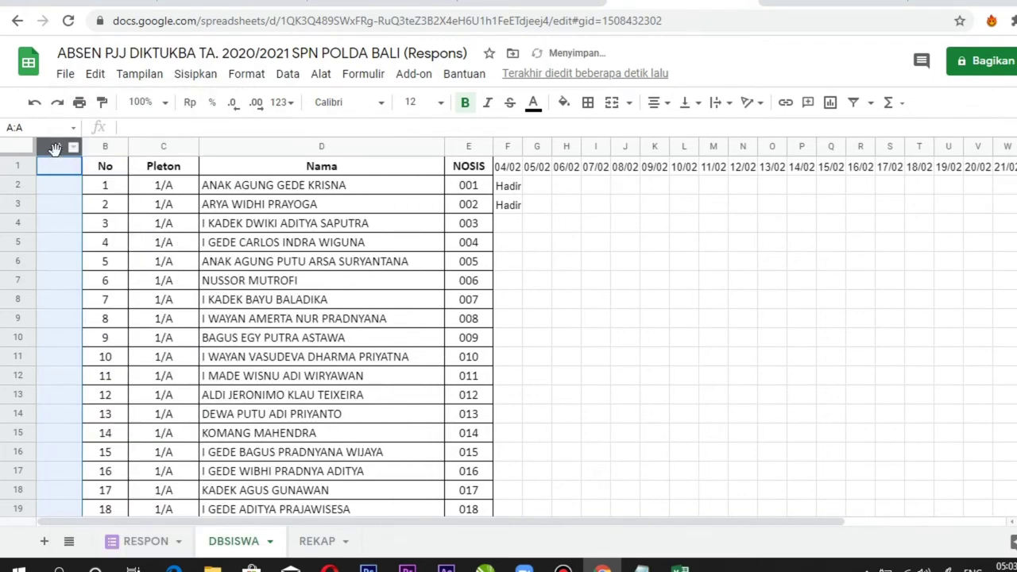
right_click(56, 149)
click(116, 216)
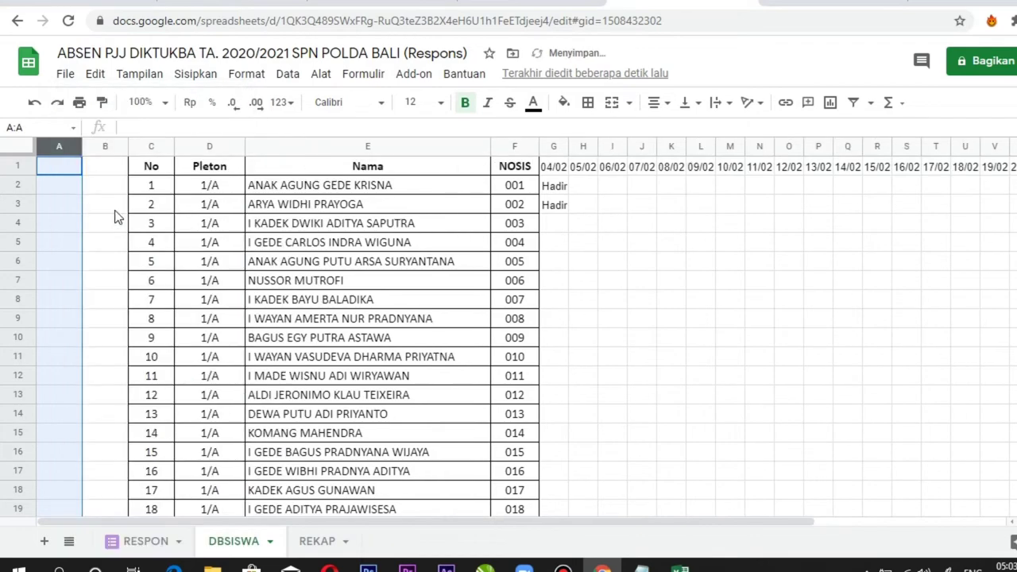
- Enter the headings NOID in cell A1 and ABS in cell B1 of the new columns
click(63, 175)
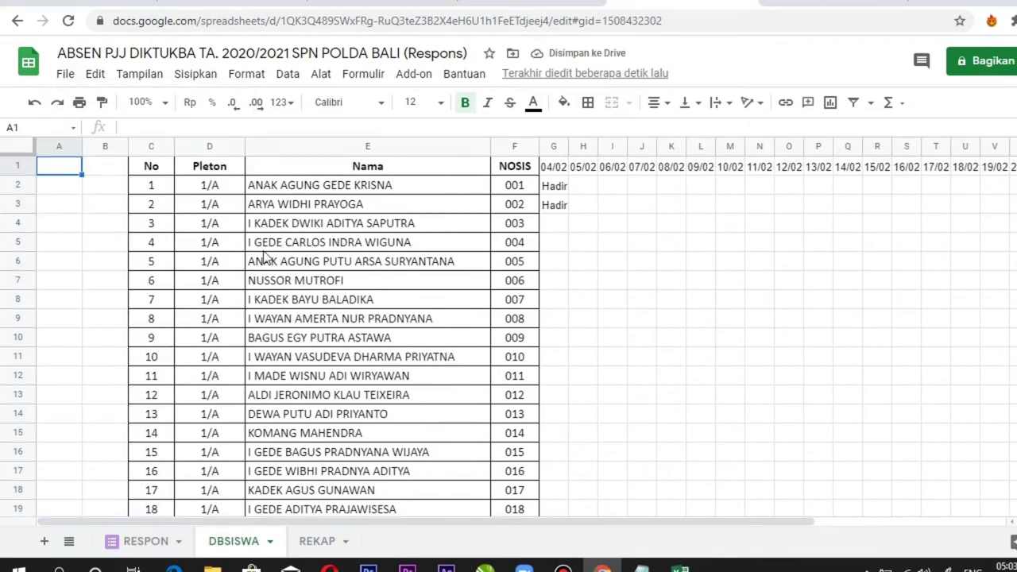
text(N)
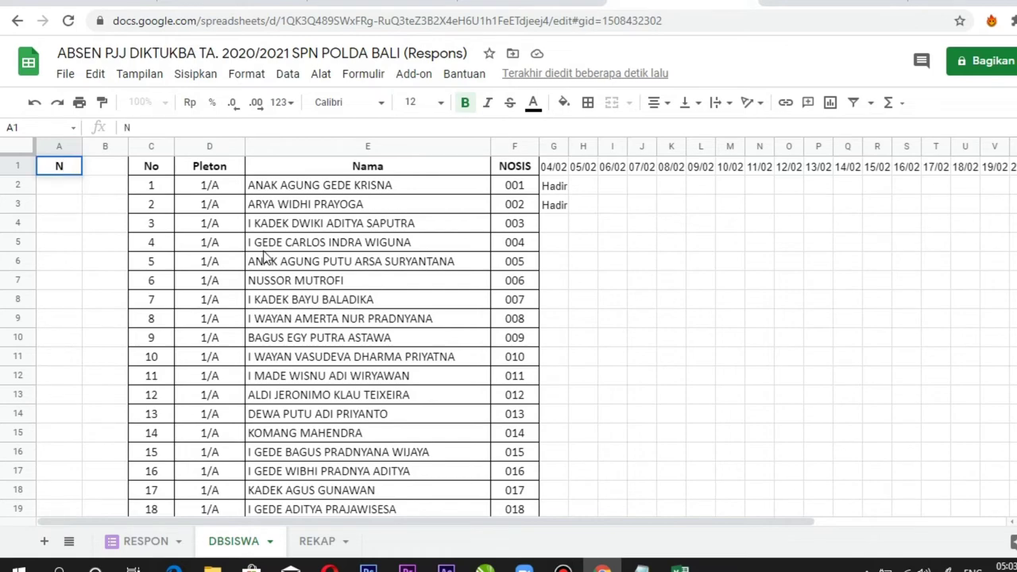
text(OID)
key(Tab)
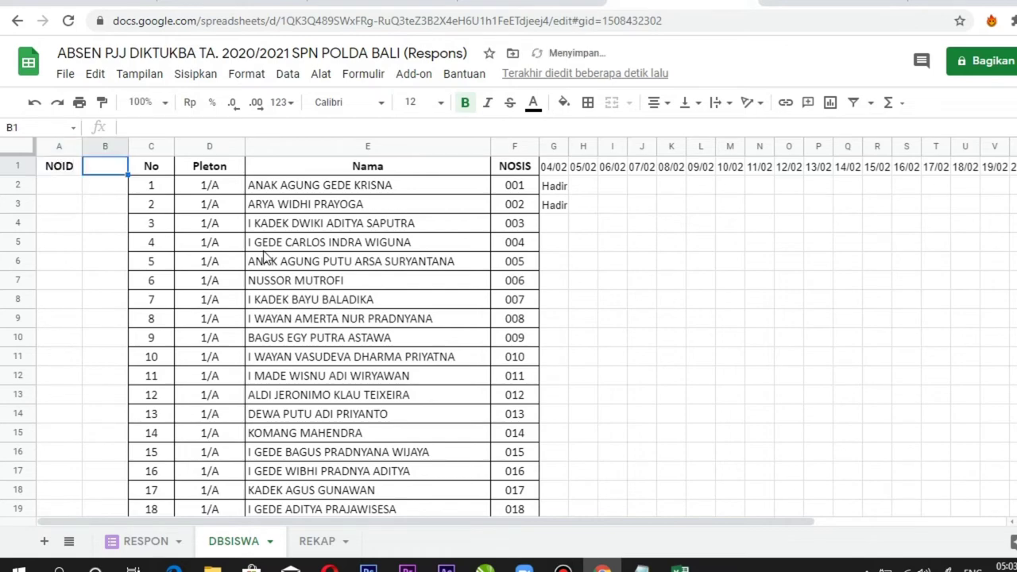
text(ABS)
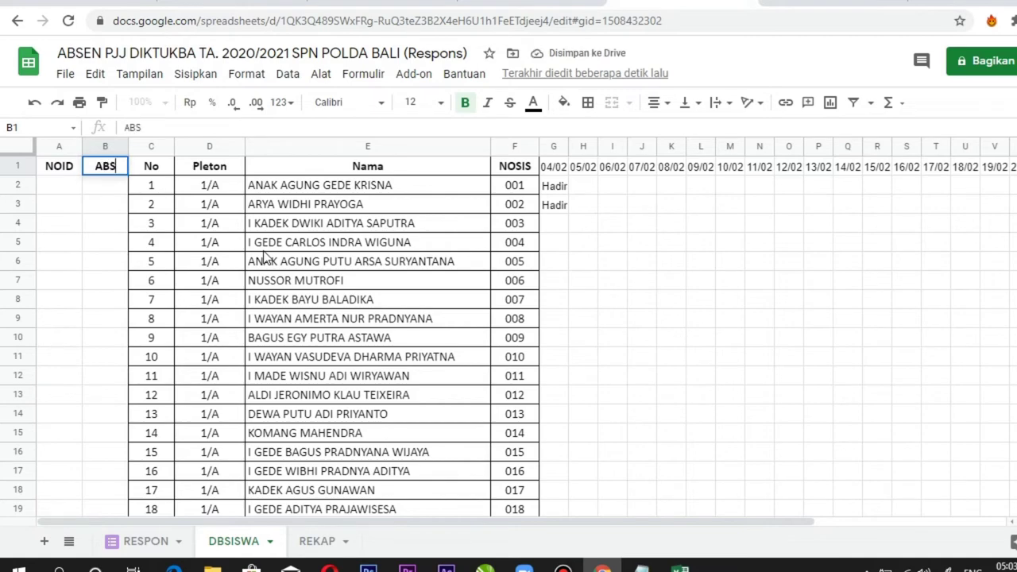
key(Return)
key(Up)
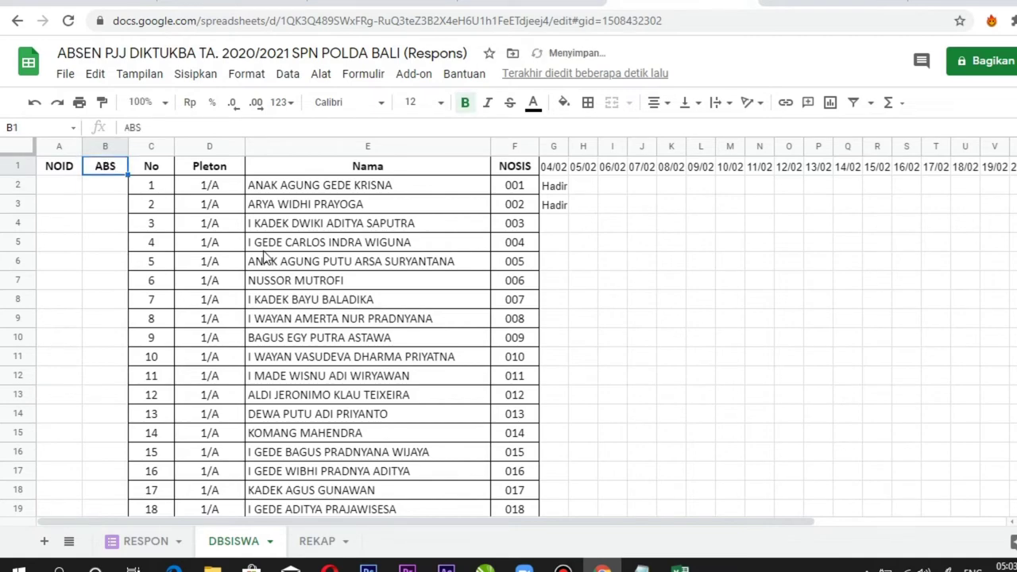
- Enter 1 as the first ABS value in cell B2
key(Down)
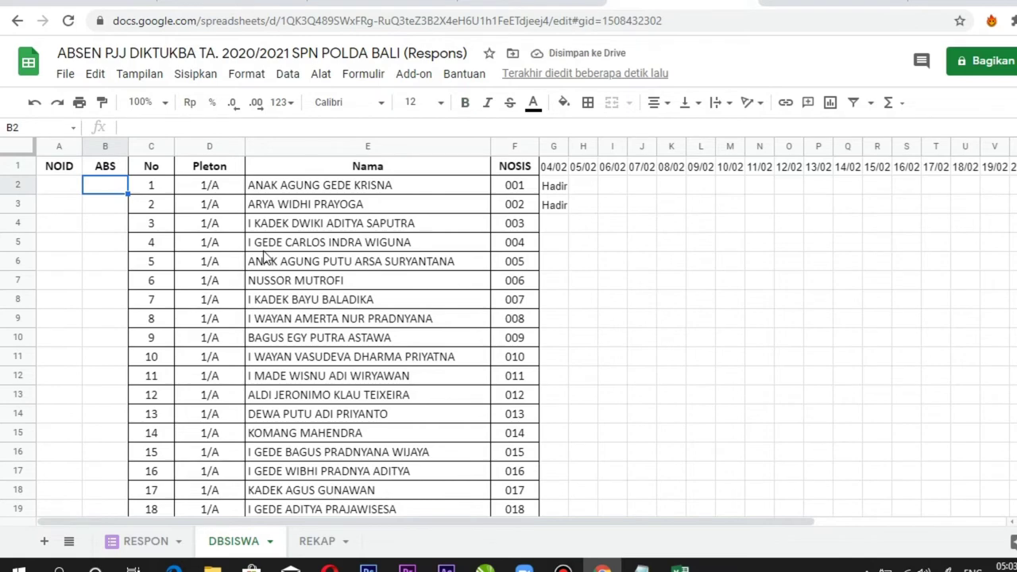
text(1)
key(Return)
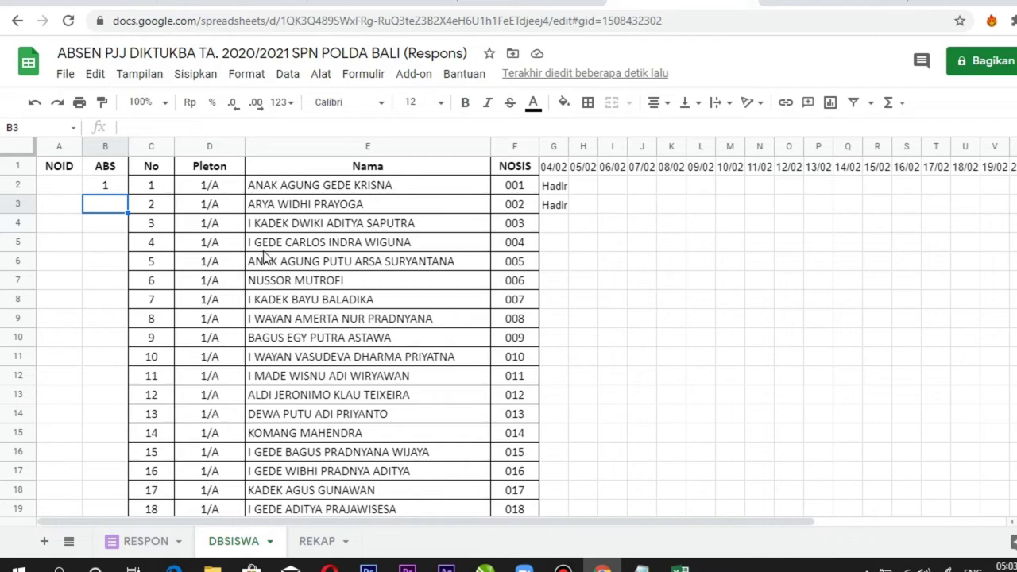
- Enter the formula =IF(D3=D2;B2+1;1) in cell B3 to number students within each platoon
text(=IF)
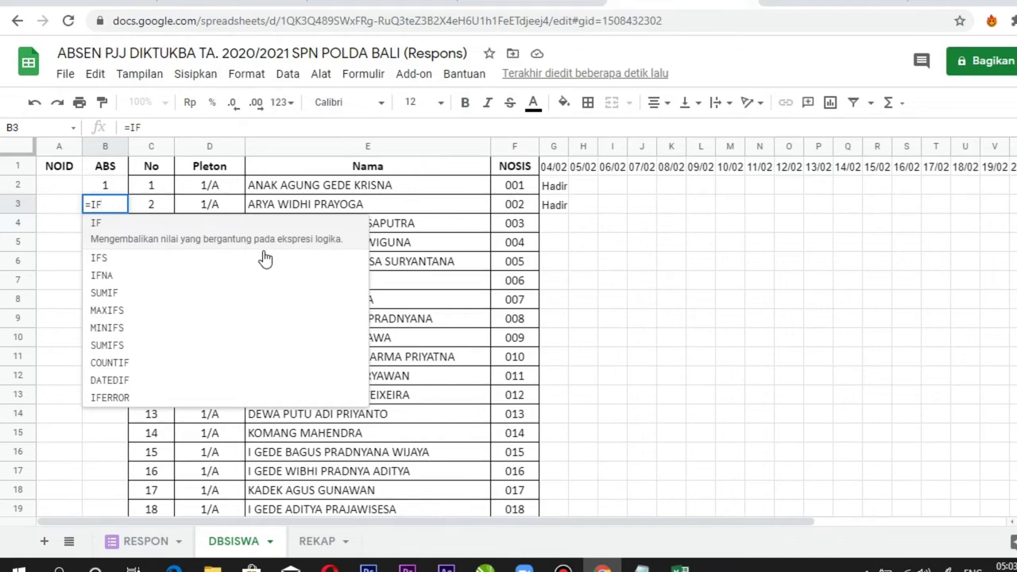
text(()
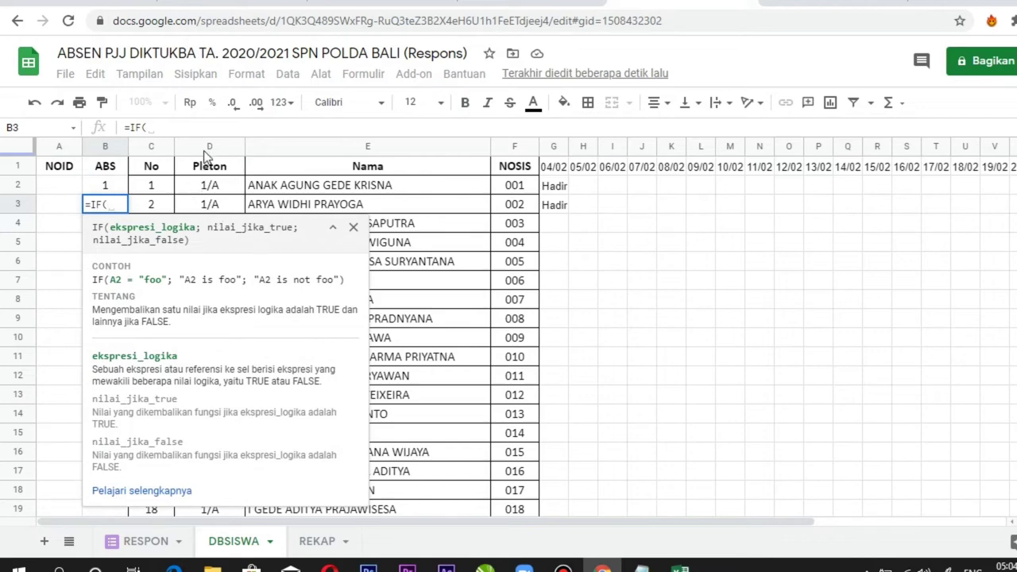
click(212, 204)
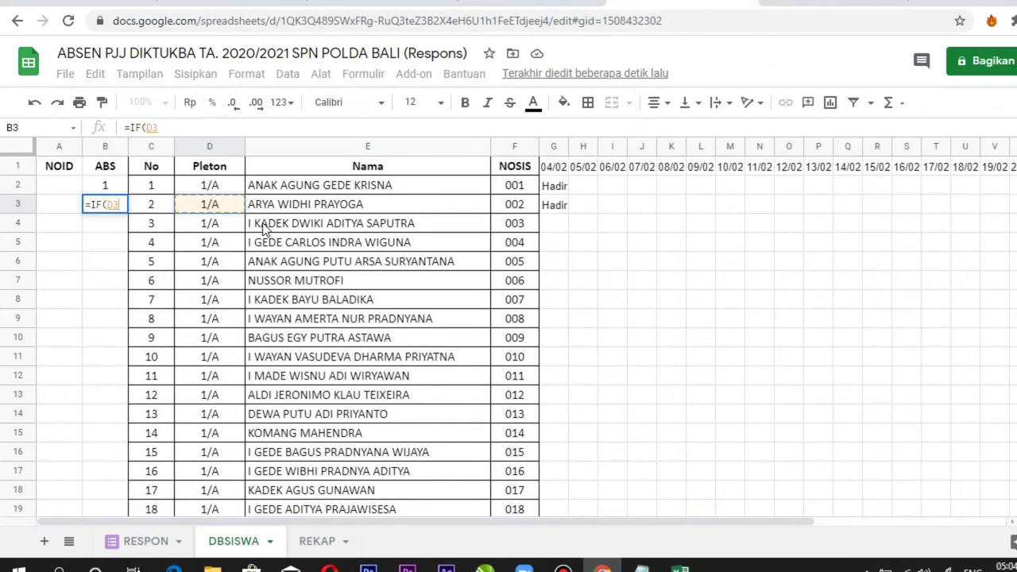
text(=)
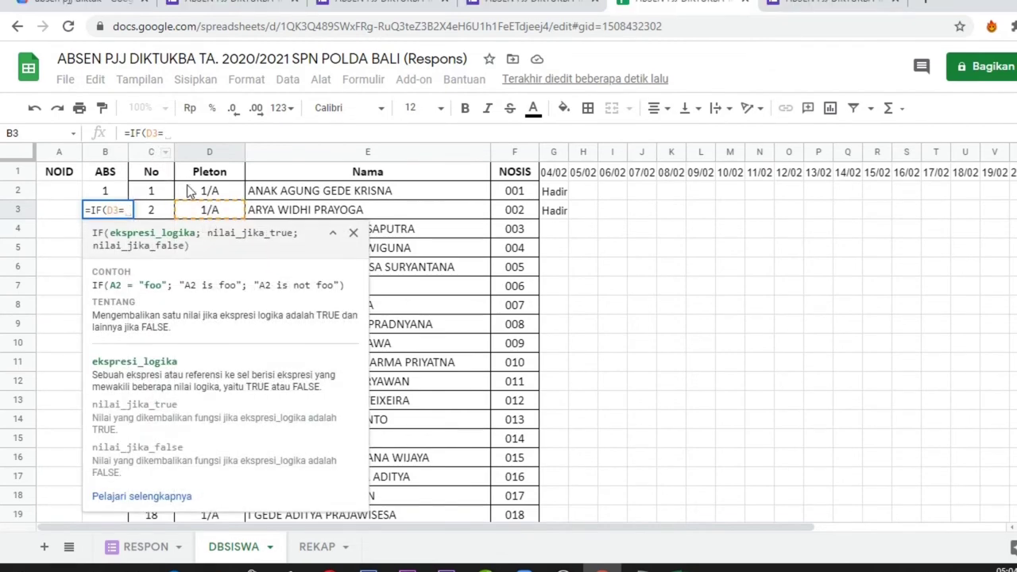
click(190, 192)
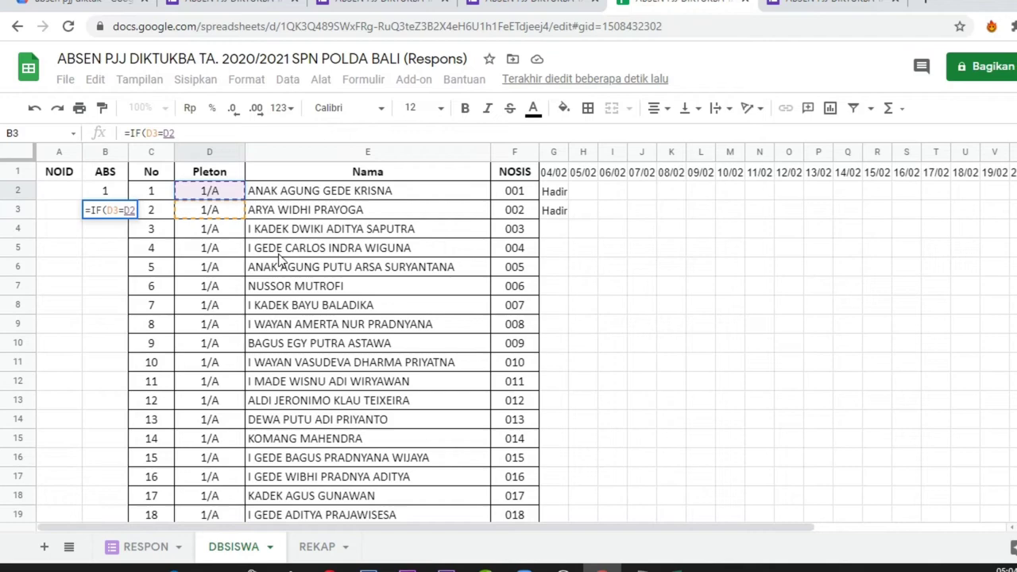
text(:)
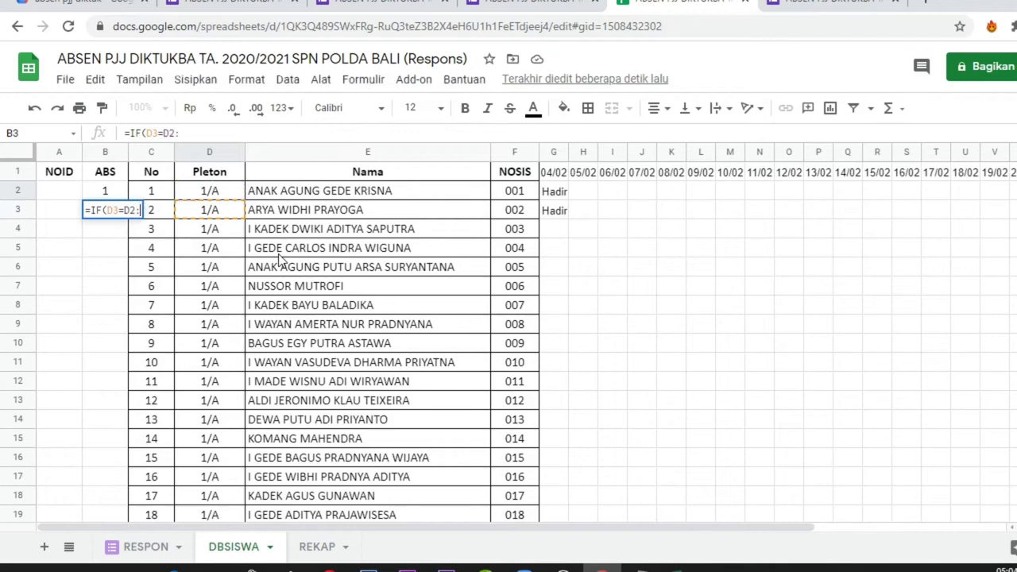
key(BackSpace)
text(;)
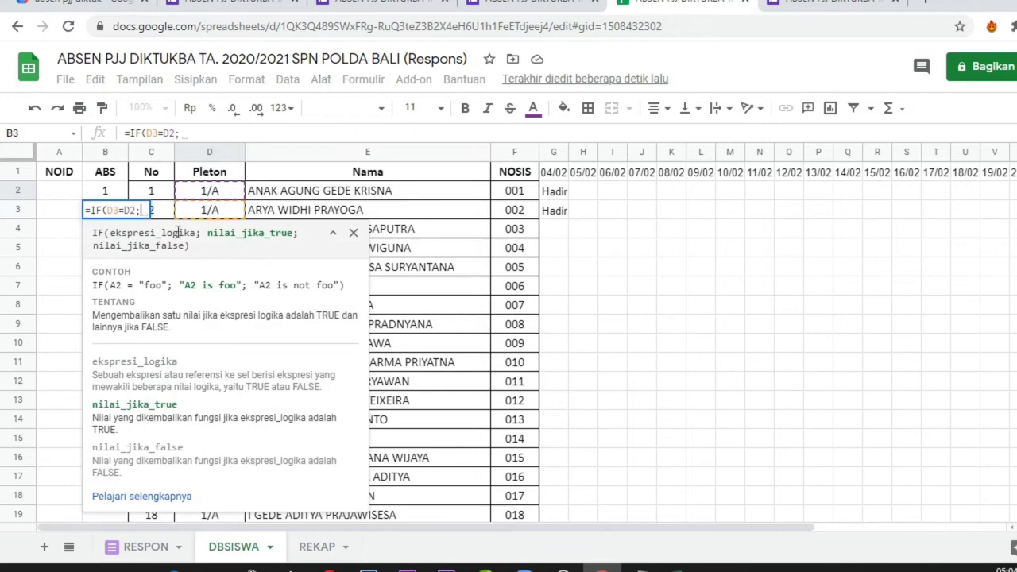
click(112, 191)
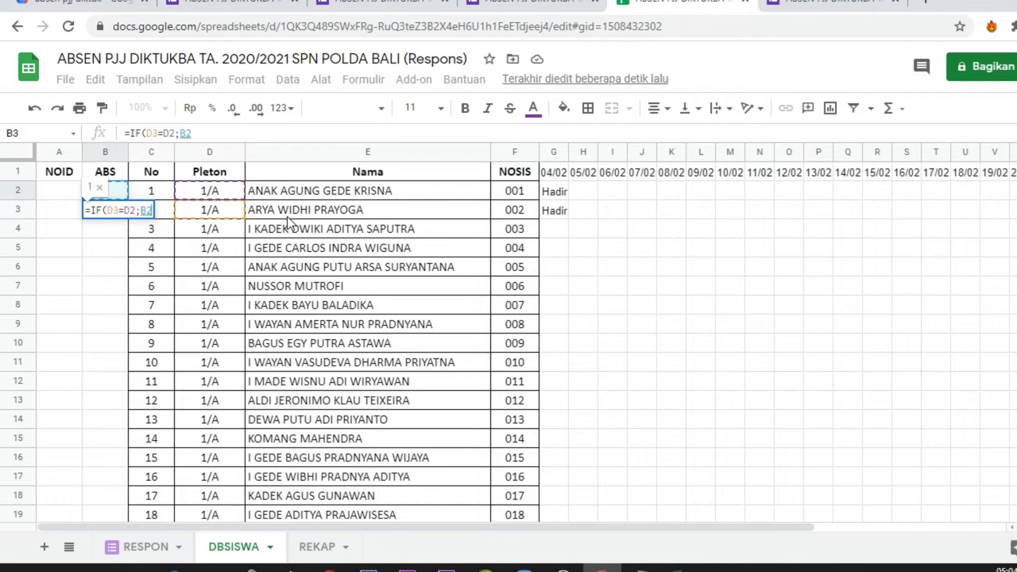
text(+1)
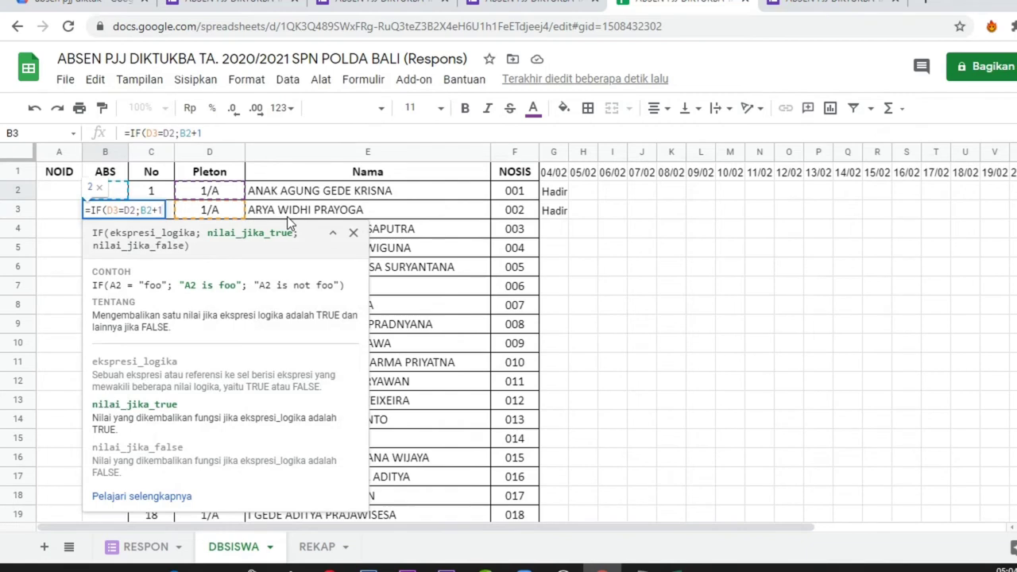
text(;)
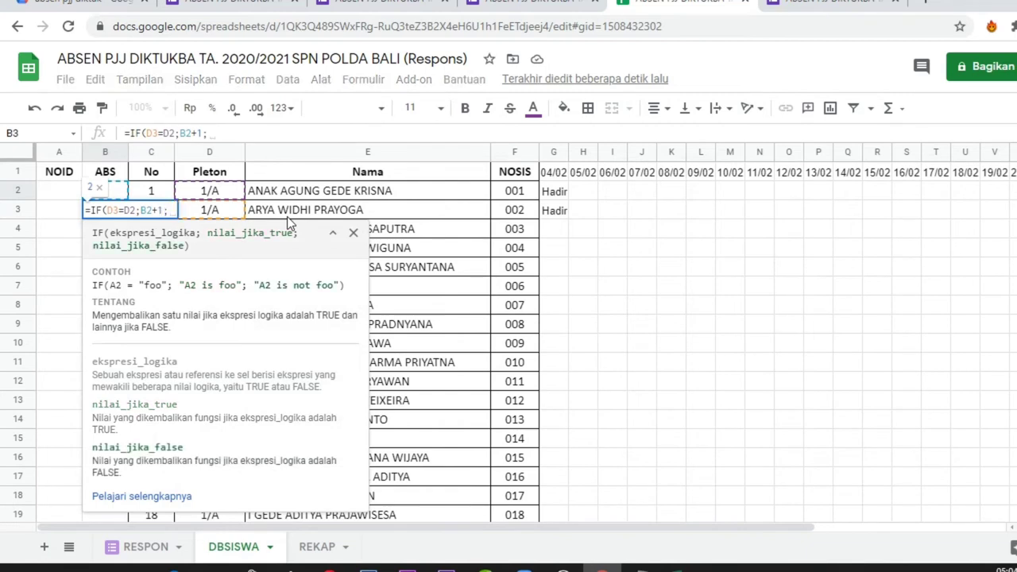
text(1)
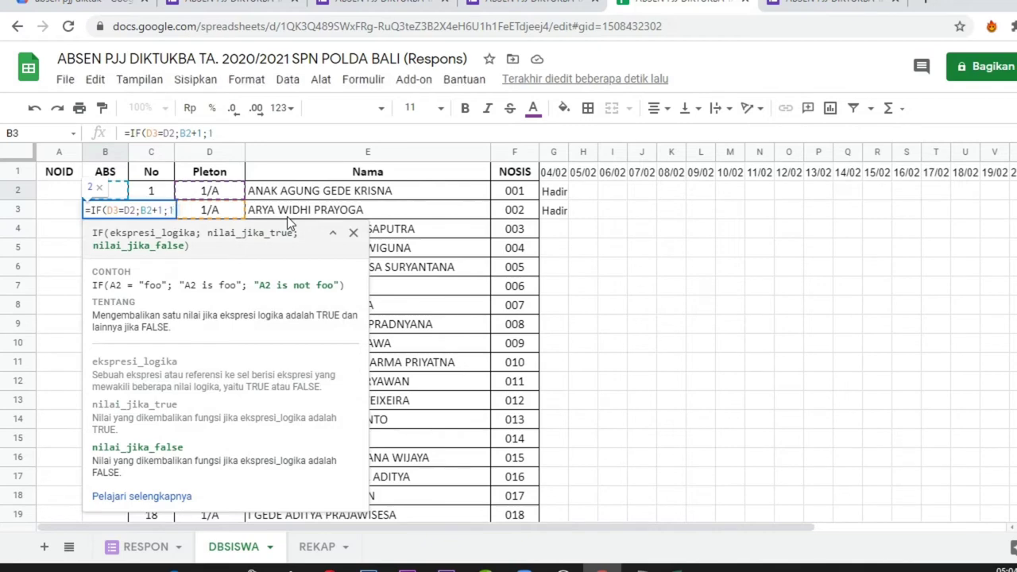
text())
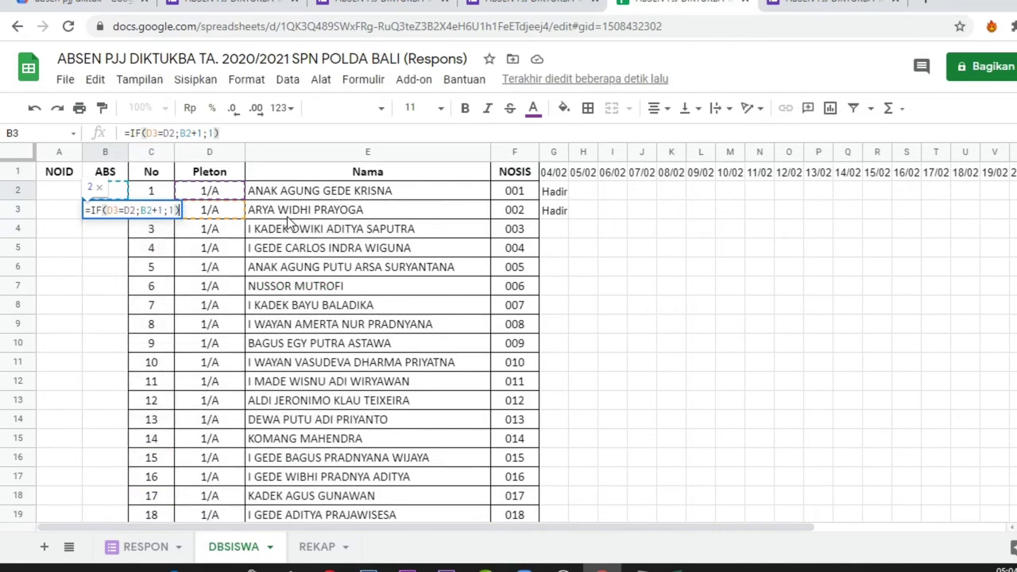
key(Return)
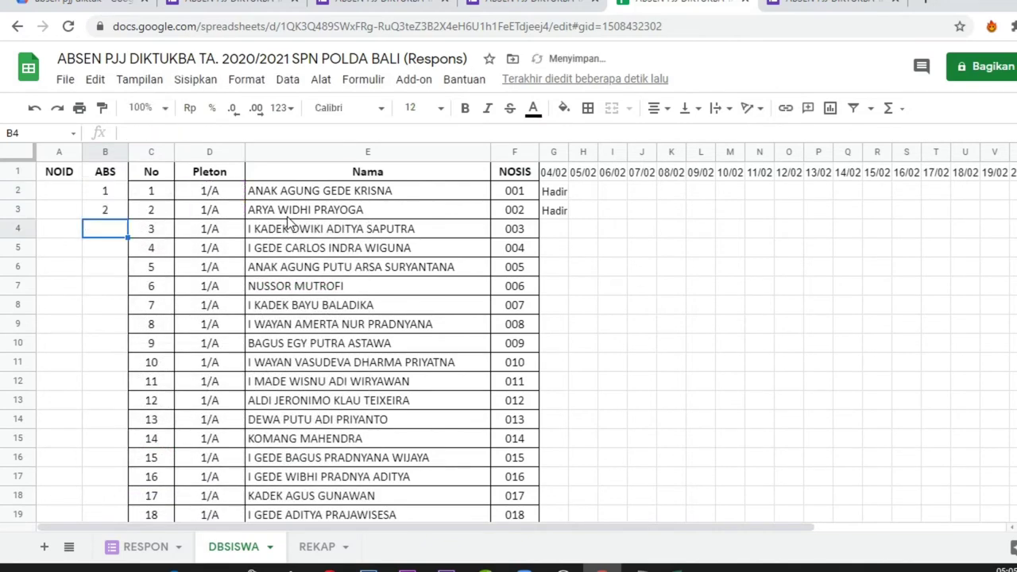
- Fill the formula in cell B3 down the ABS column for all remaining students
click(109, 209)
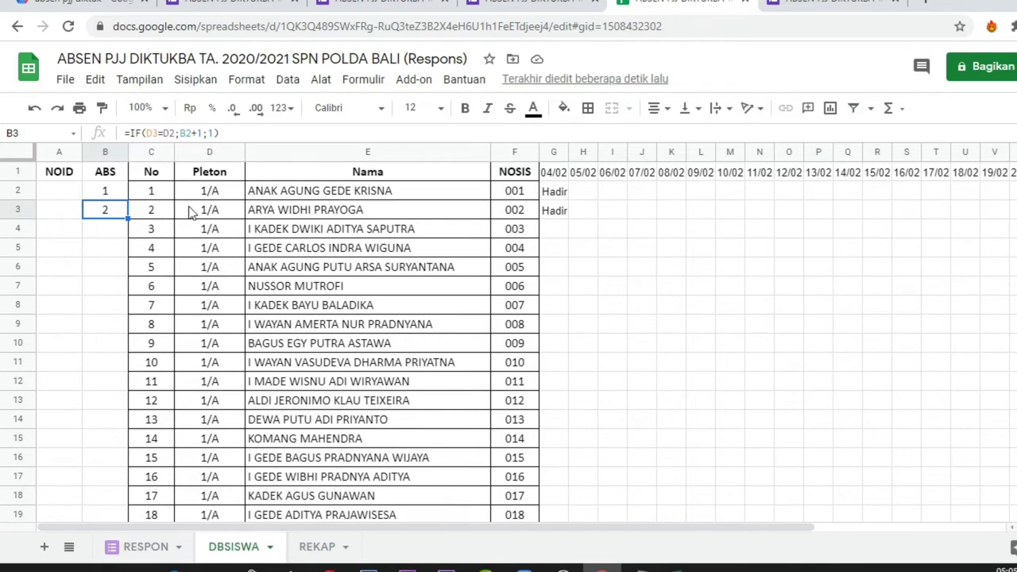
scroll(205, 213, down, 5)
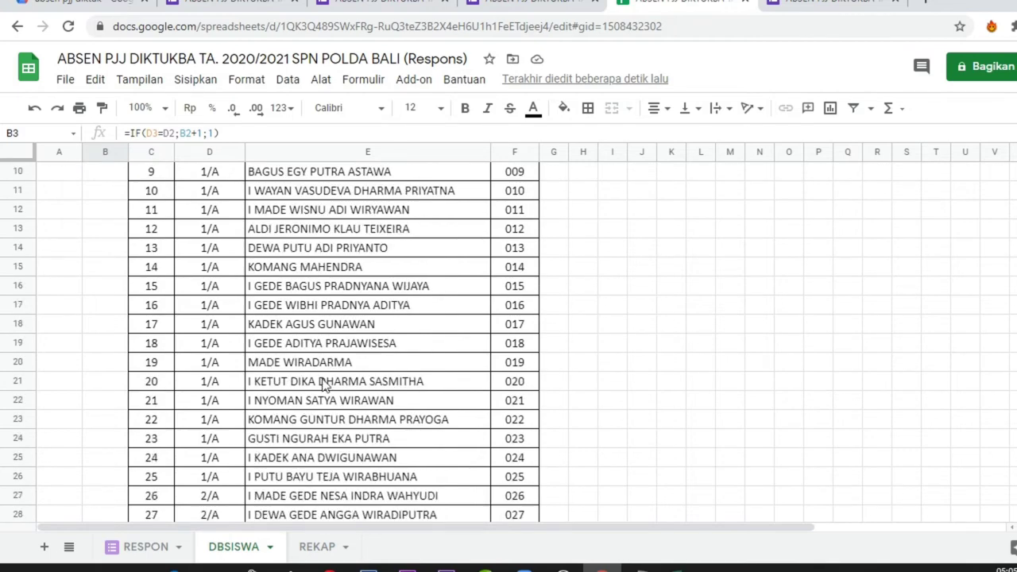
scroll(323, 389, down, 1)
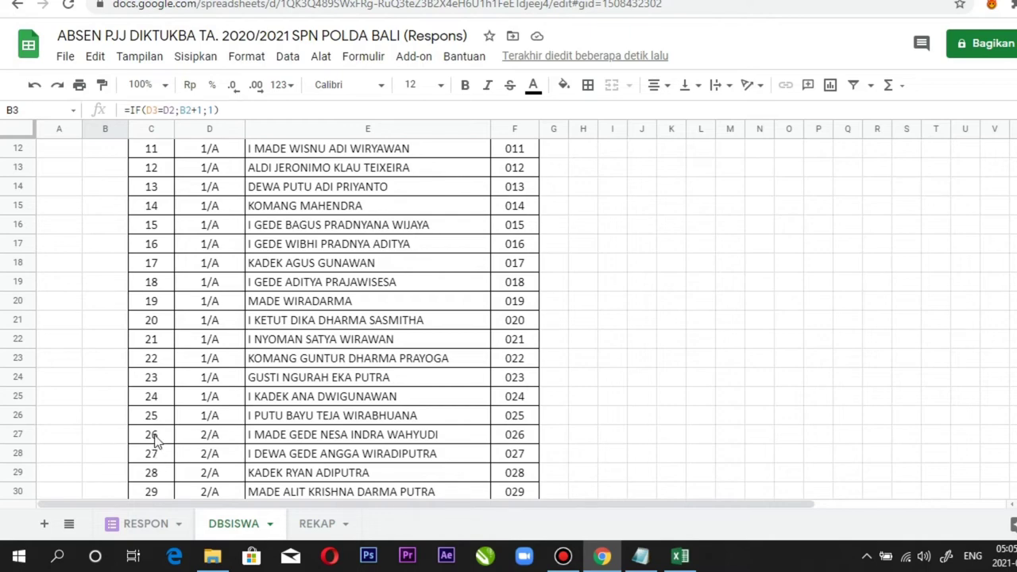
scroll(125, 378, up, 4)
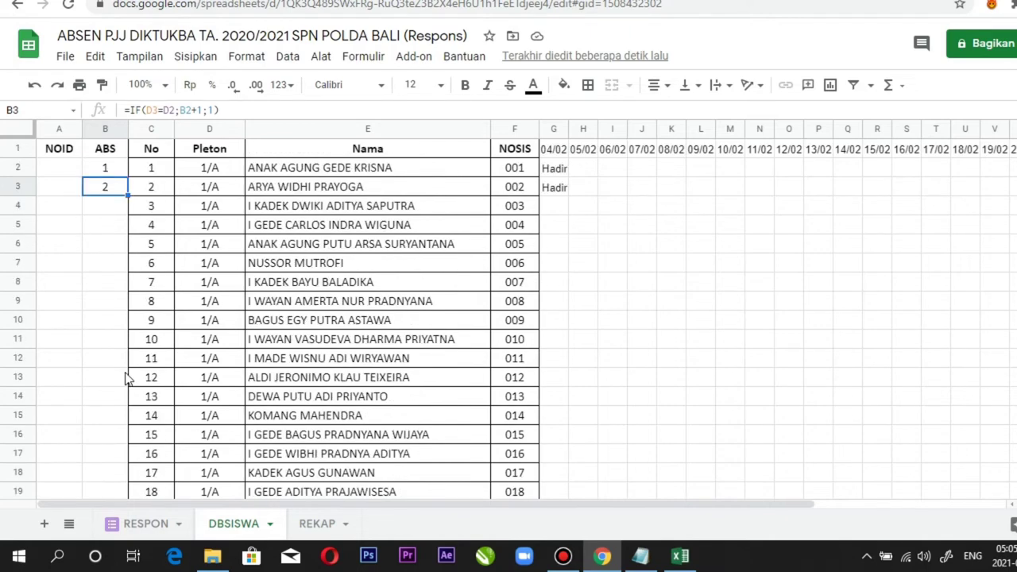
double_click(129, 195)
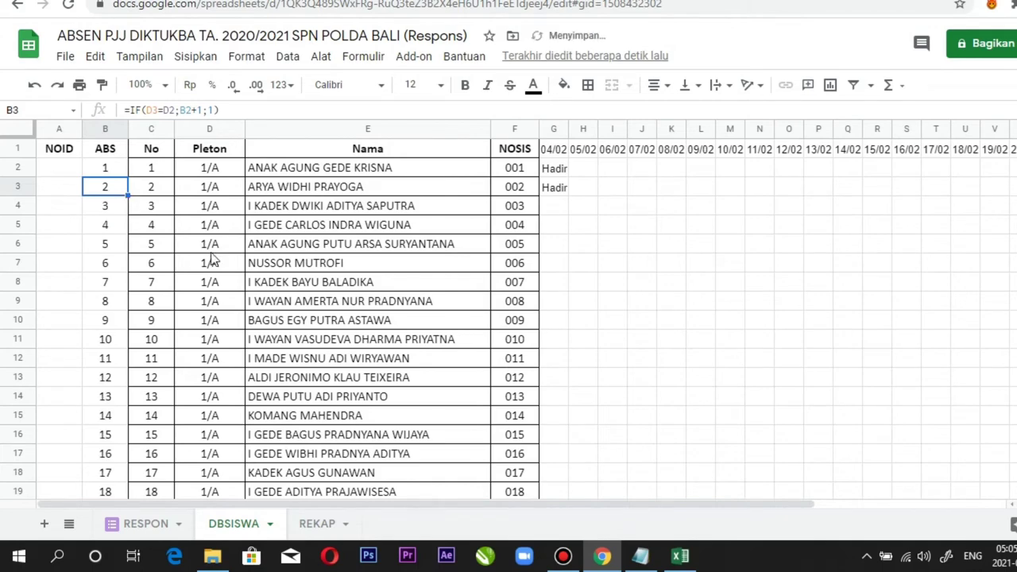
- Examine the ABS numbering down to the last student row, checking it at each change of platoon
scroll(212, 259, down, 1)
scroll(212, 260, down, 4)
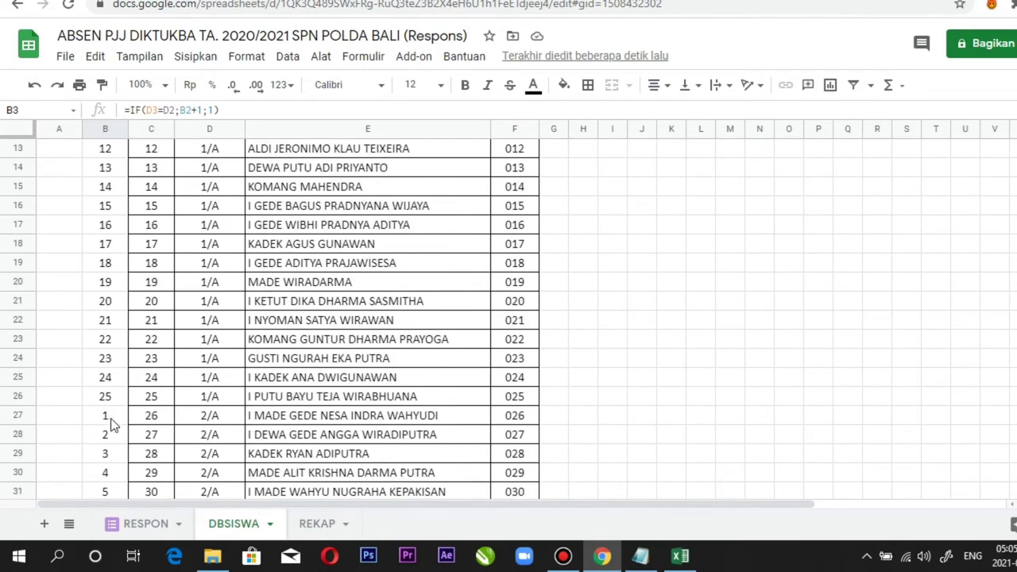
scroll(166, 400, down, 7)
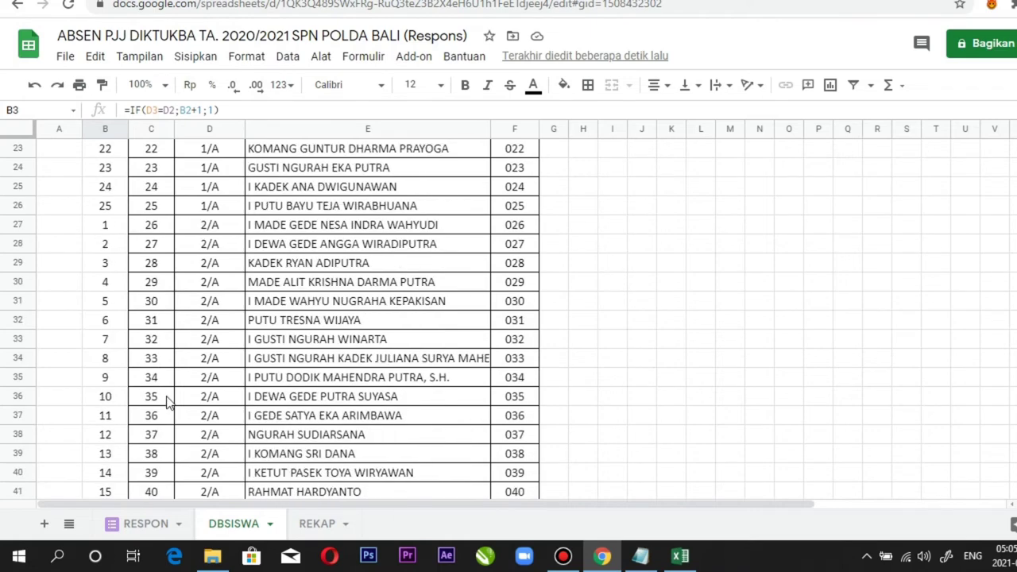
scroll(166, 401, down, 5)
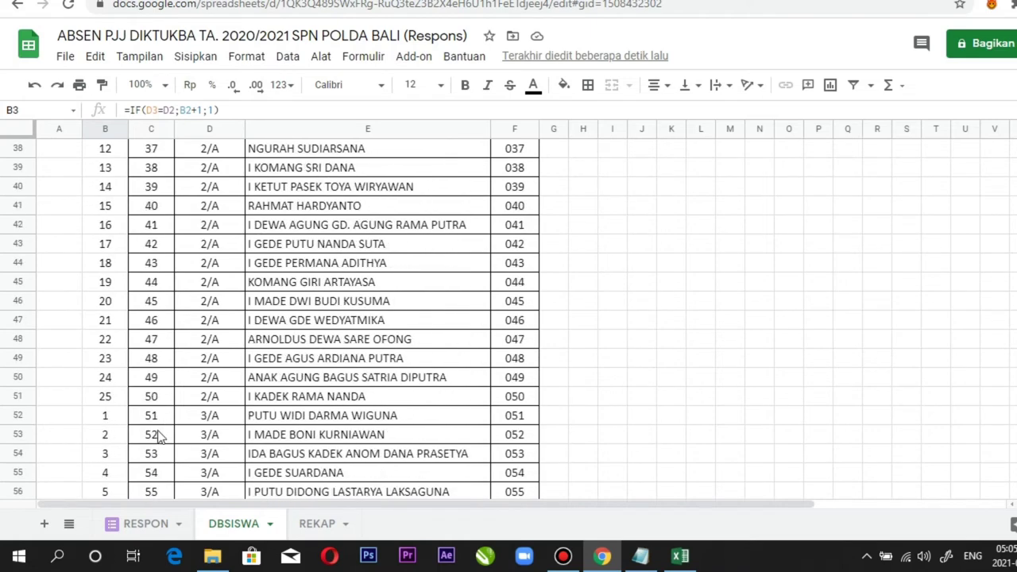
scroll(155, 413, down, 7)
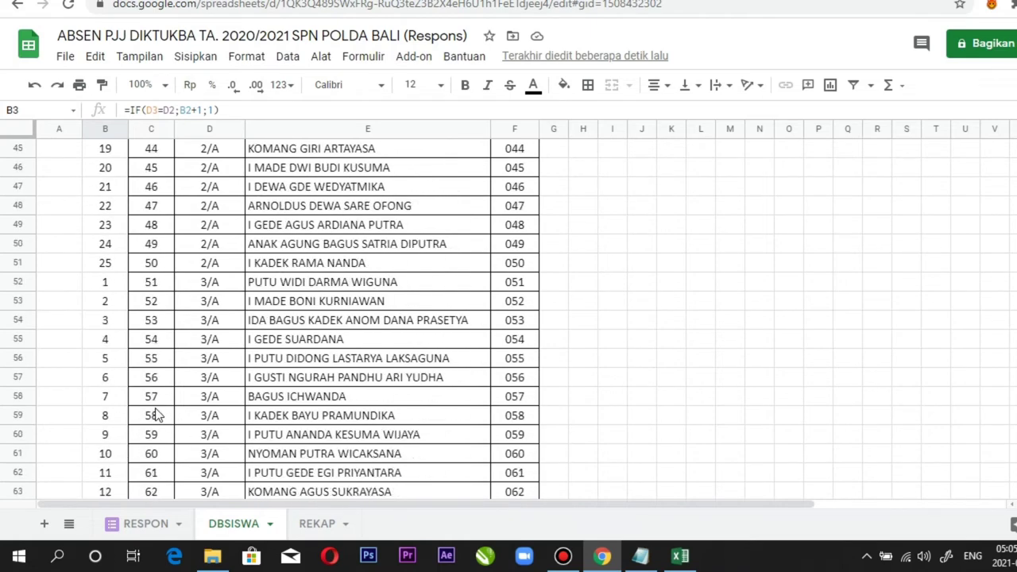
scroll(158, 413, down, 6)
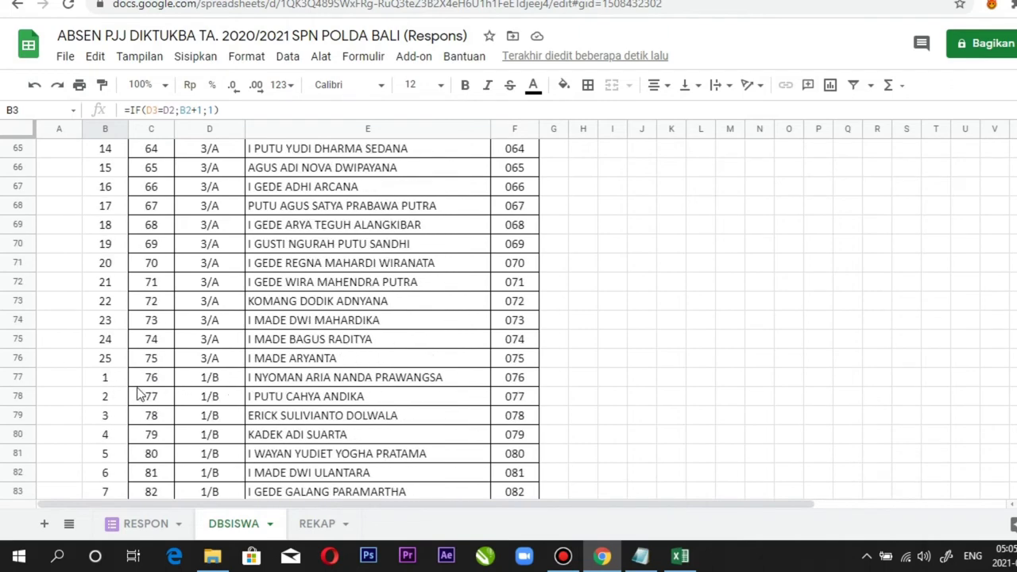
scroll(137, 394, down, 7)
scroll(137, 394, down, 20)
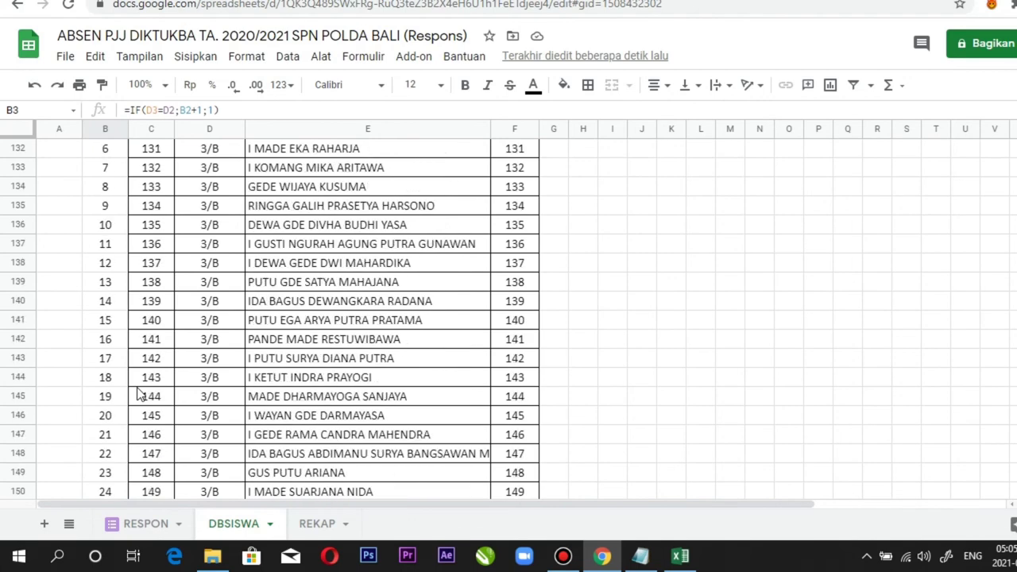
scroll(137, 394, down, 13)
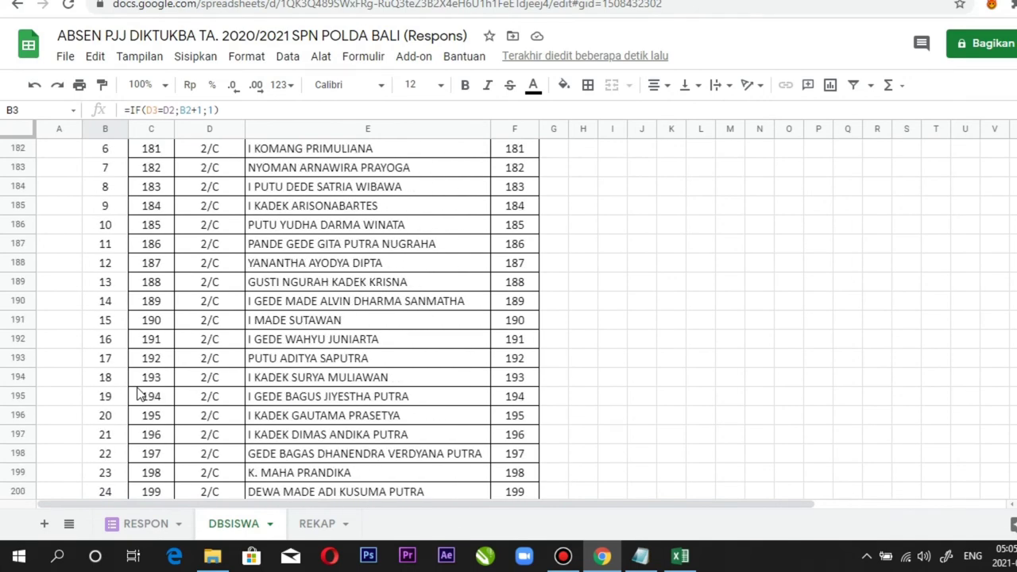
scroll(158, 377, down, 7)
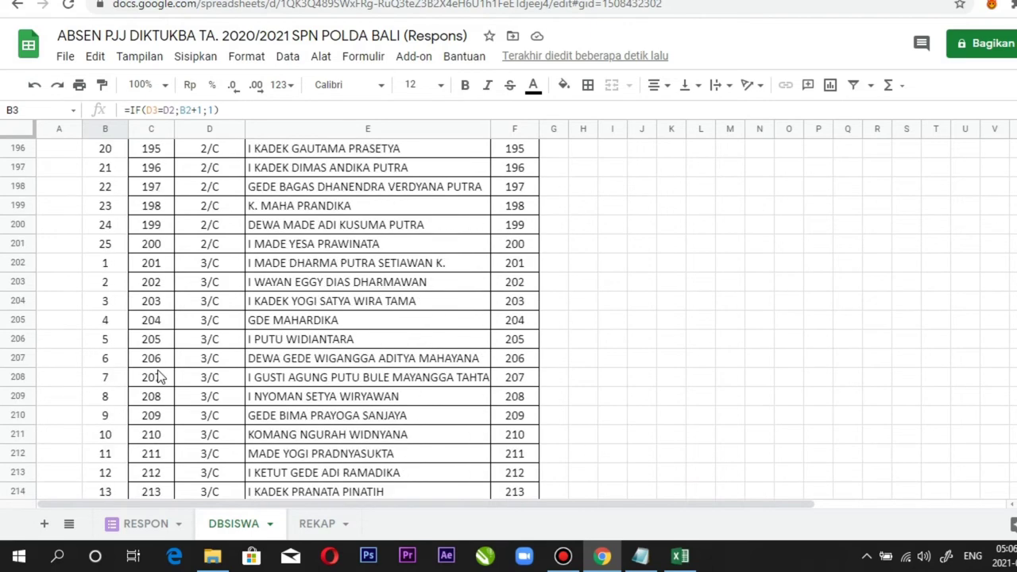
scroll(157, 377, down, 8)
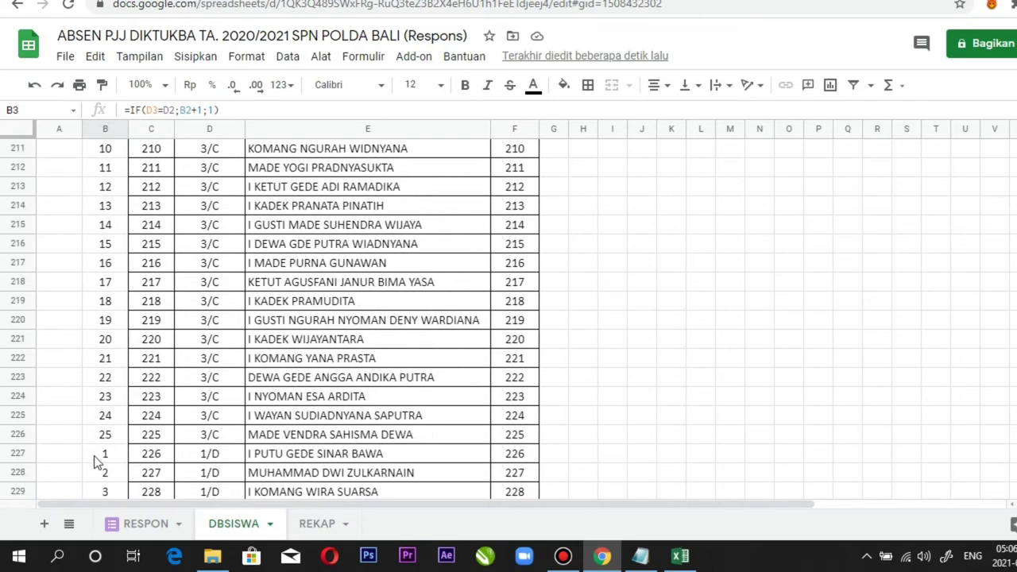
scroll(170, 440, down, 4)
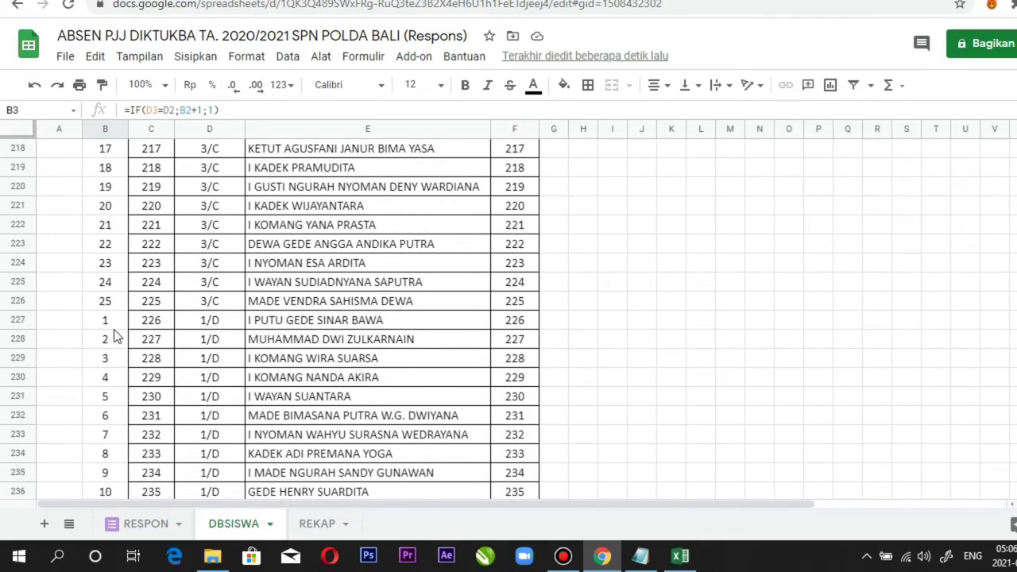
scroll(166, 354, down, 6)
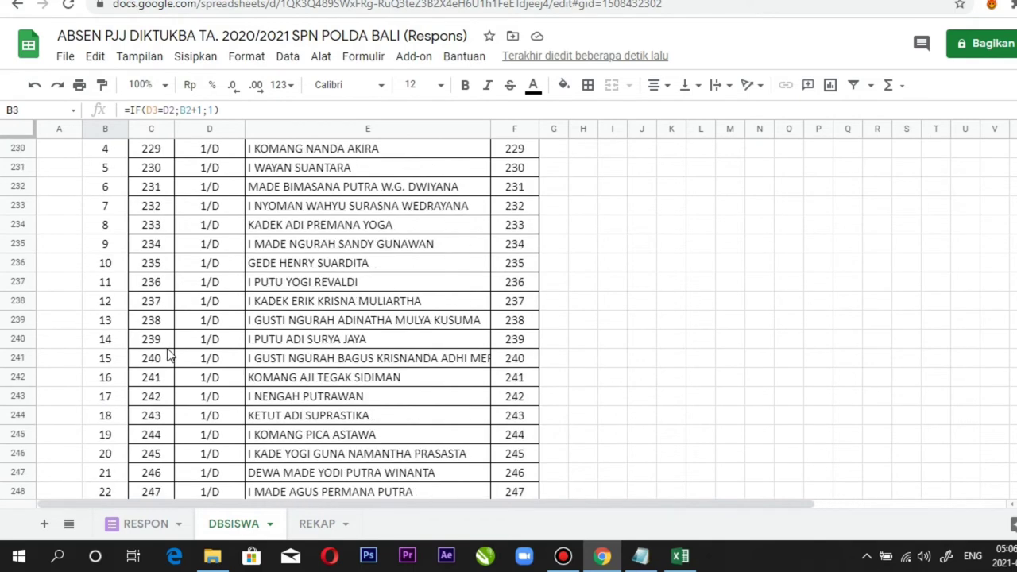
scroll(168, 355, down, 4)
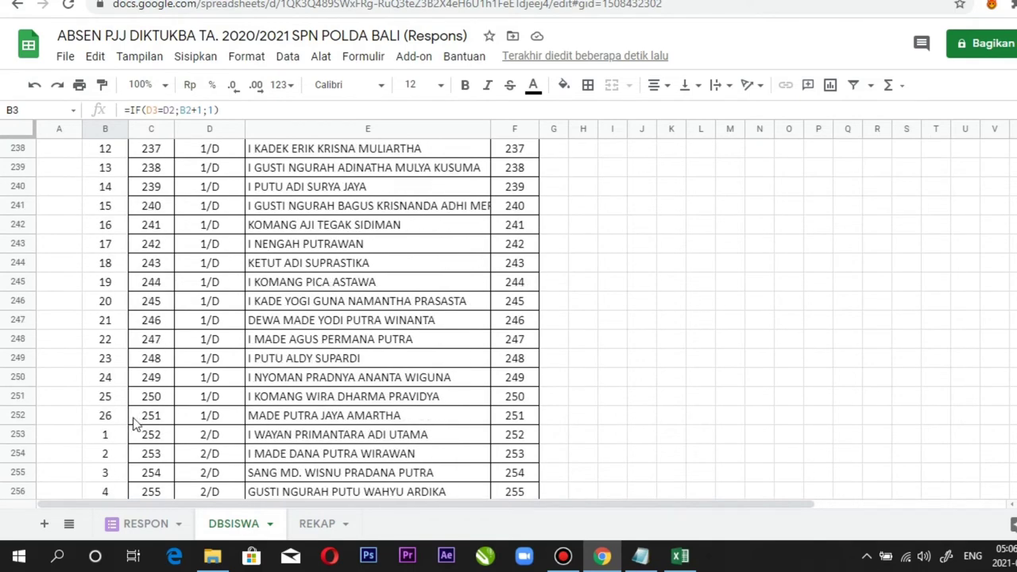
scroll(136, 419, down, 15)
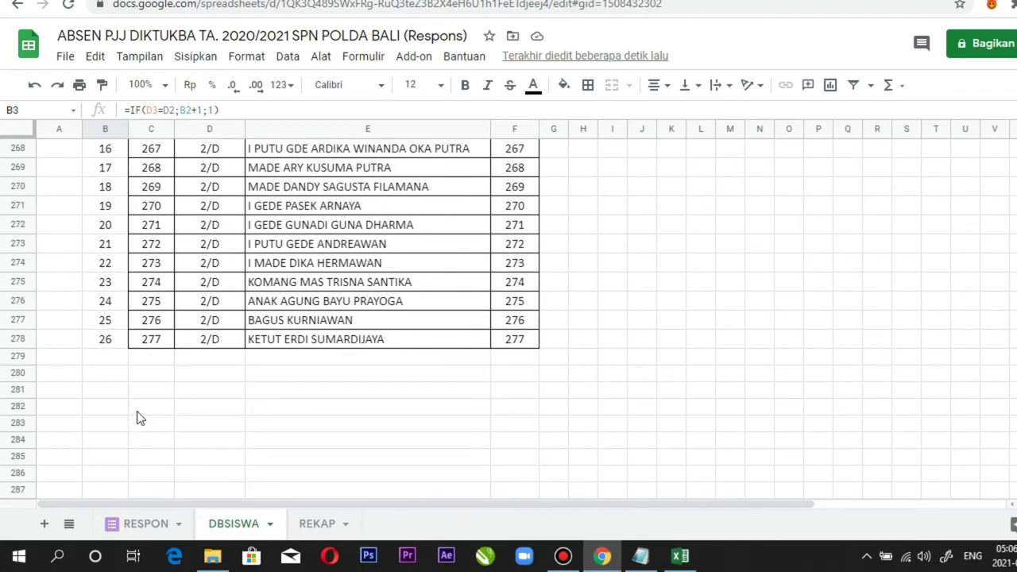
scroll(135, 386, up, 20)
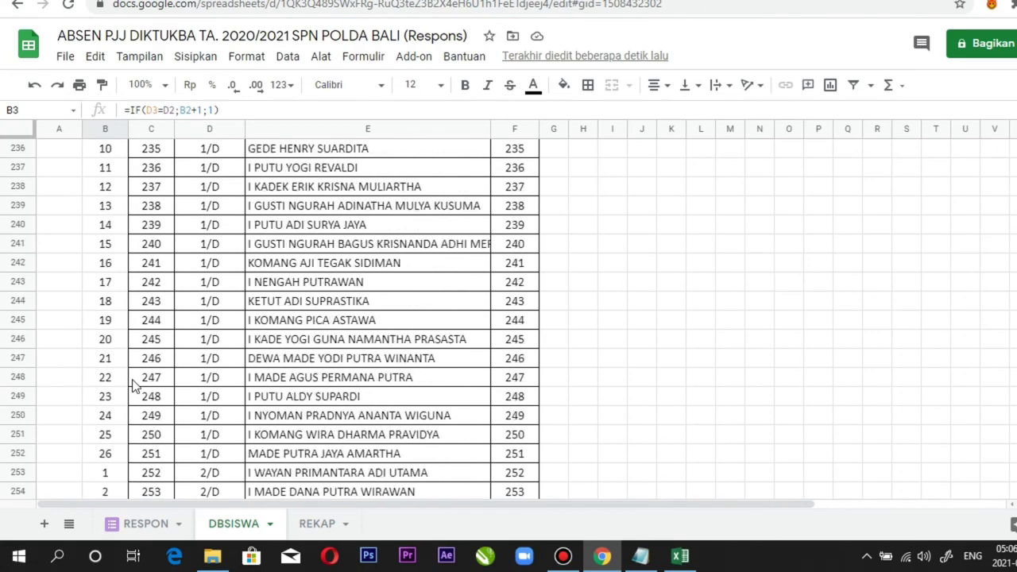
scroll(133, 386, up, 20)
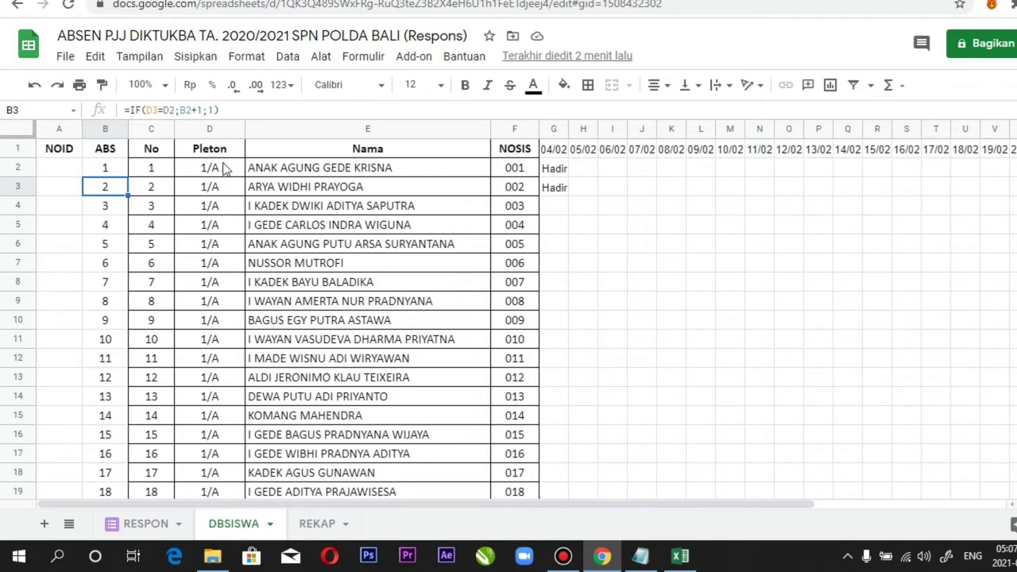
click(64, 170)
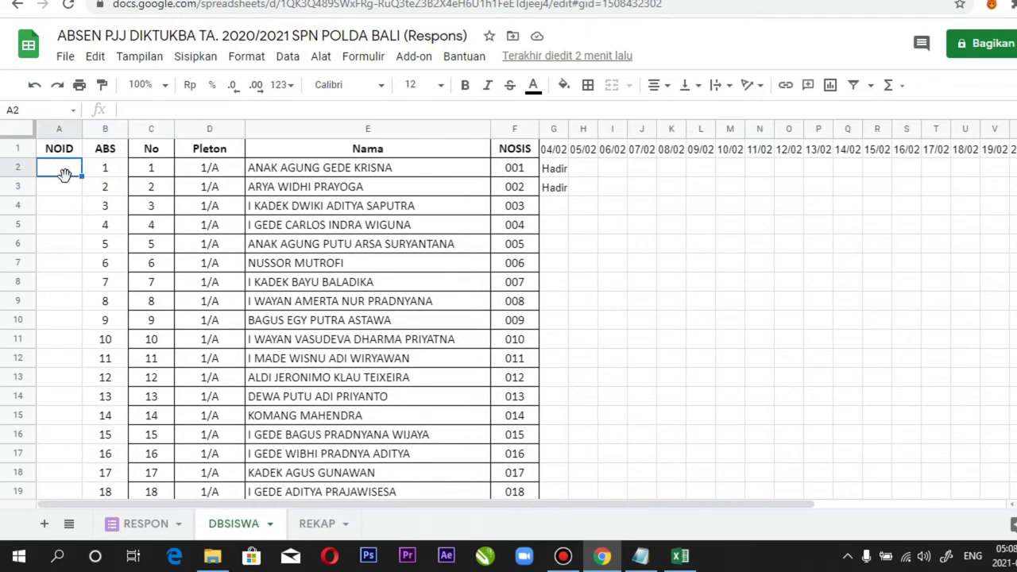
click(192, 171)
click(108, 172)
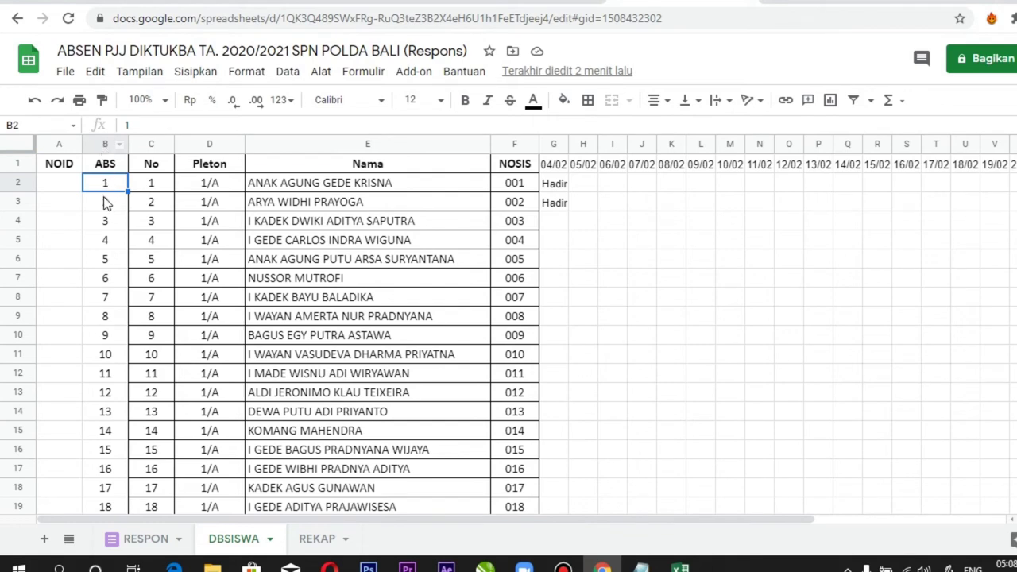
- Enter the formula =D2&"-"&B2 in cell A2 and fill it down the NOID column for all students
click(65, 189)
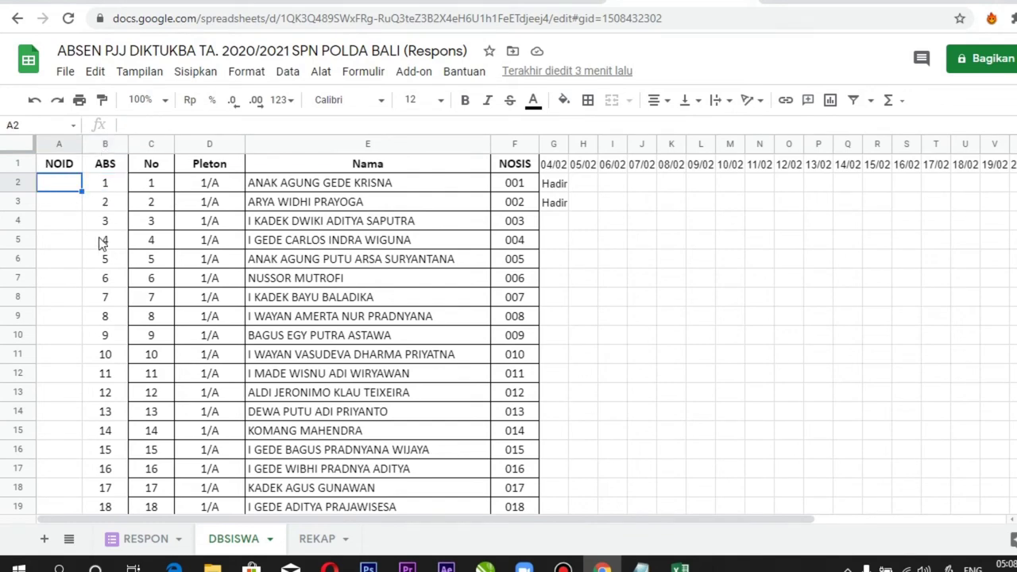
text(=)
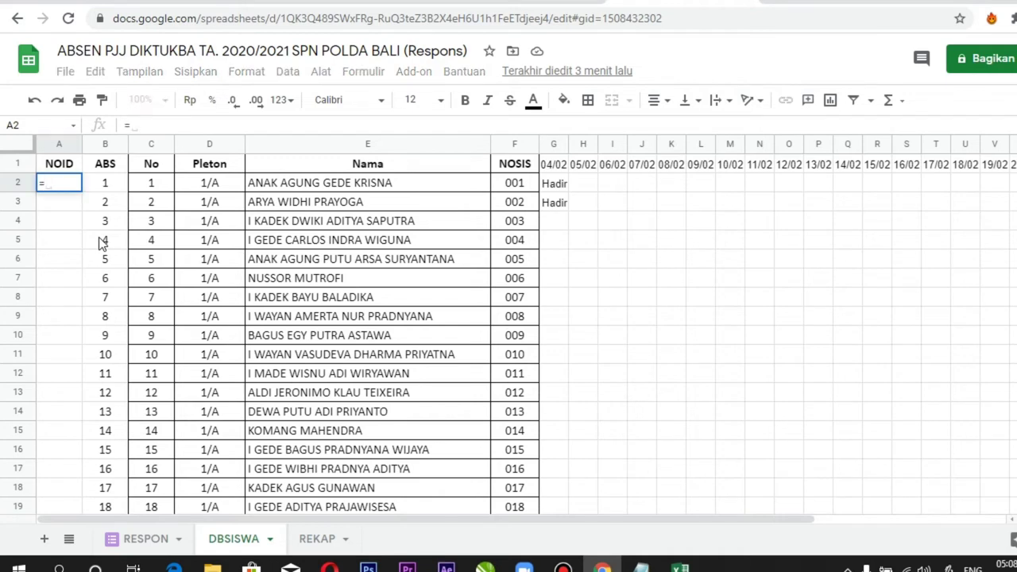
click(210, 188)
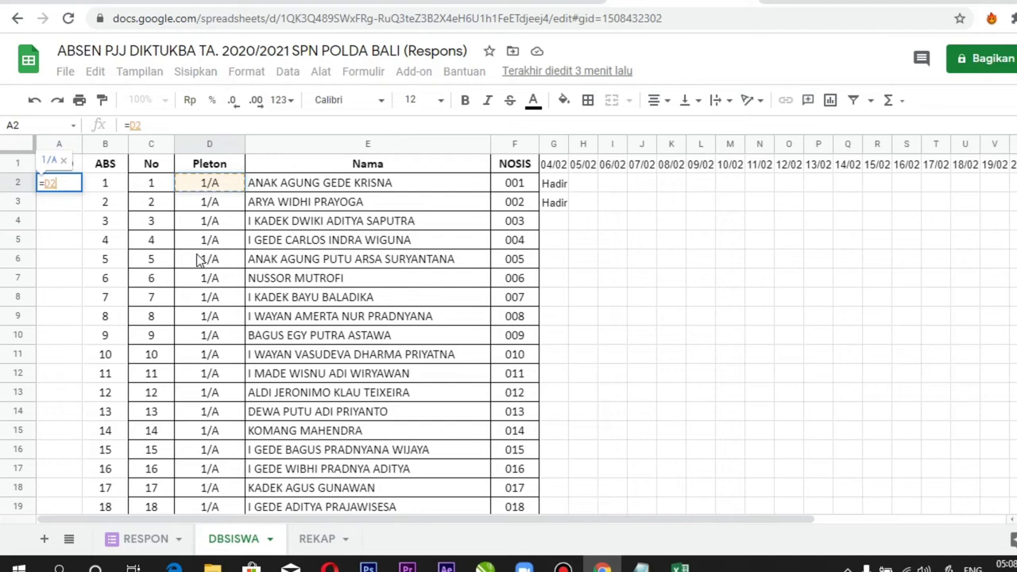
text(&)
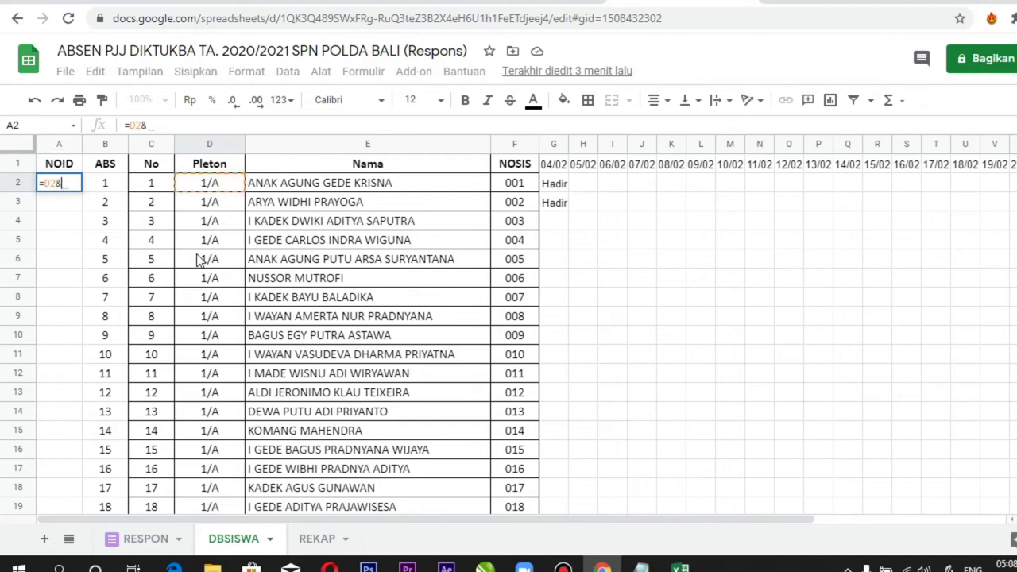
text(")
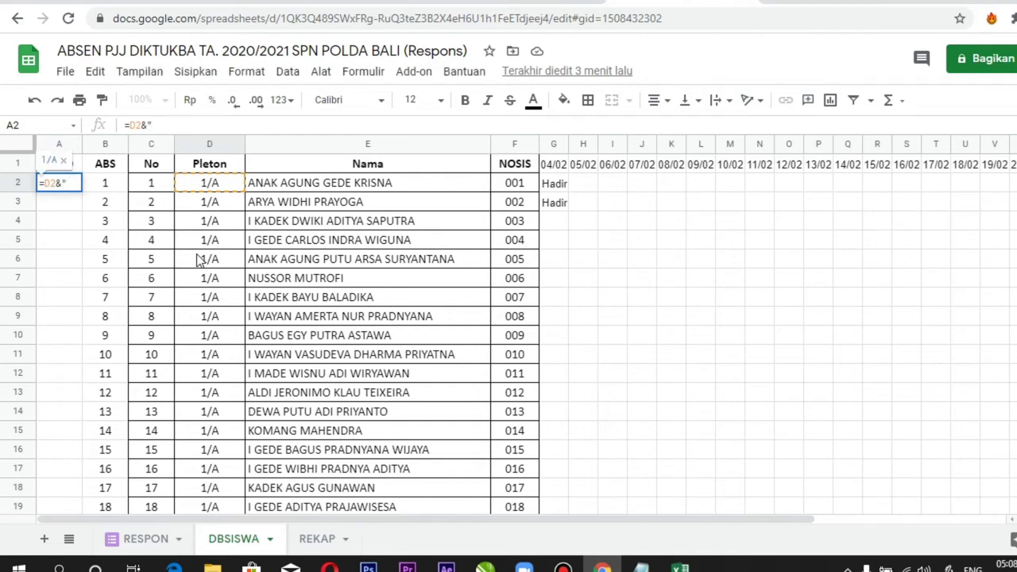
text( -)
text("&)
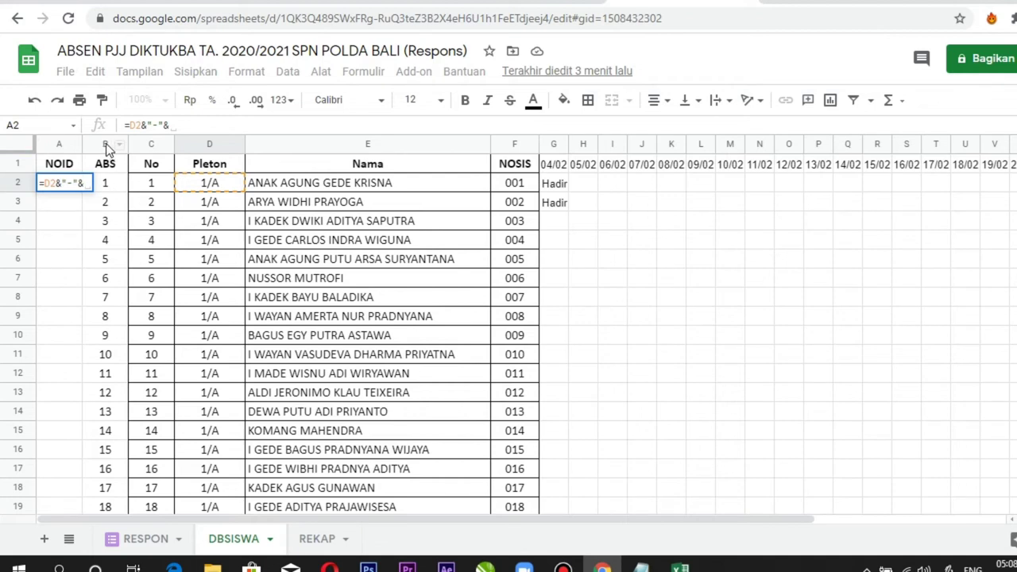
click(115, 184)
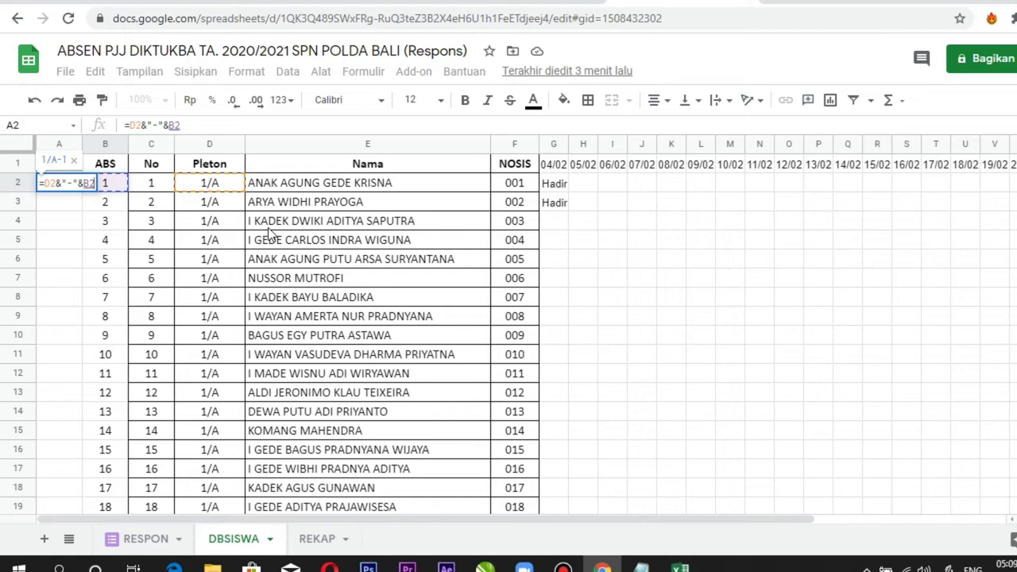
key(Return)
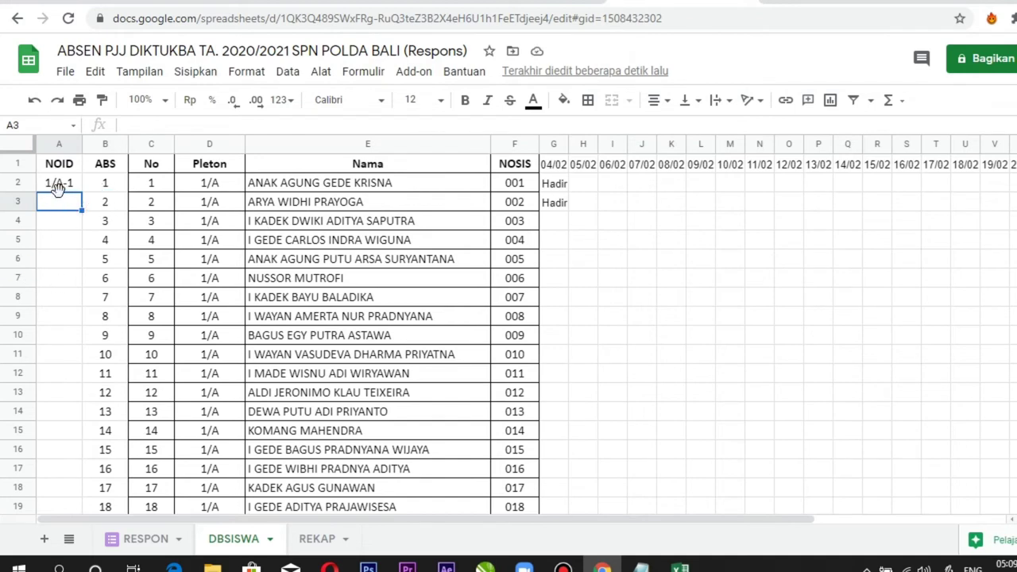
click(56, 184)
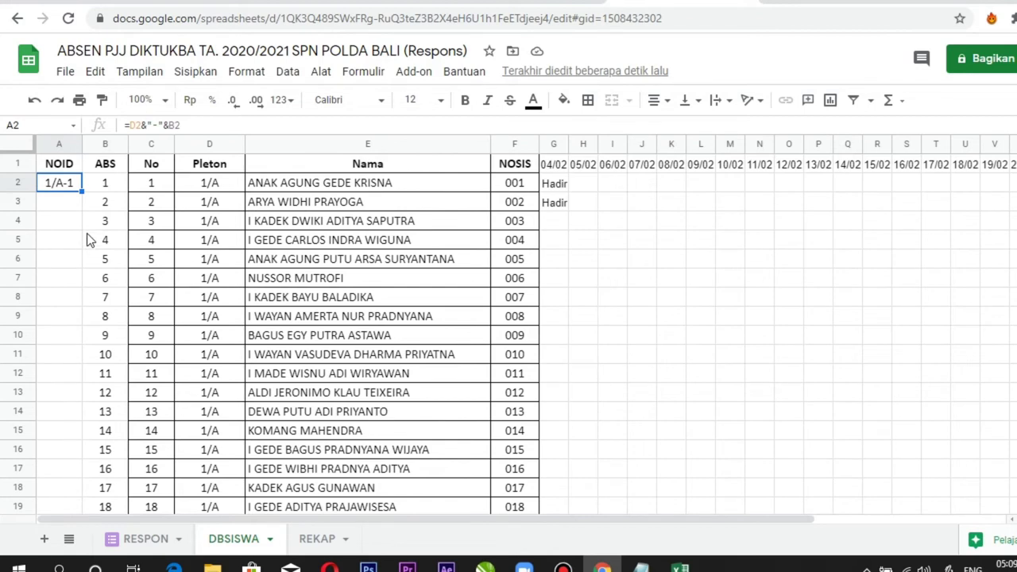
double_click(83, 192)
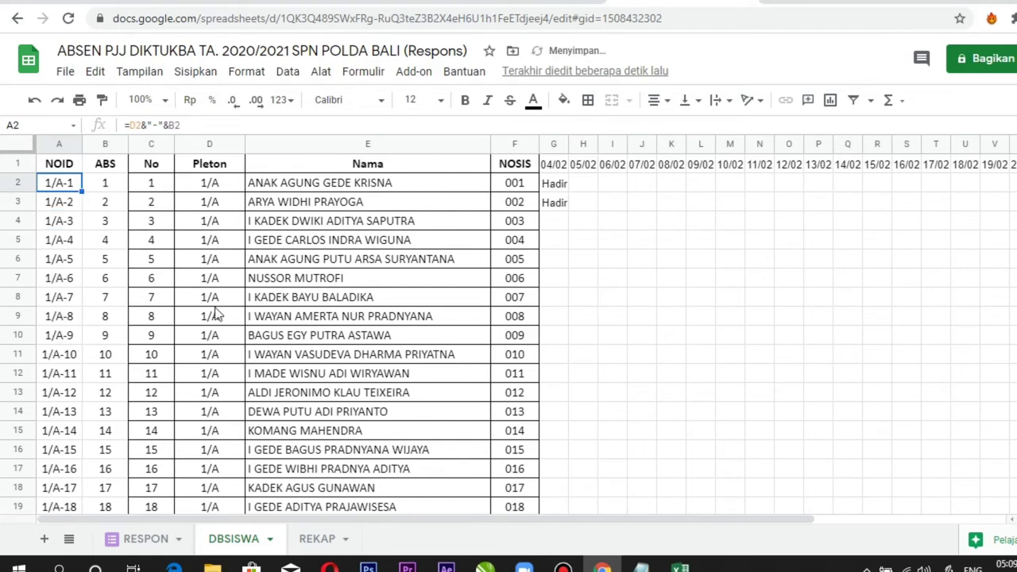
- Examine the NOID values down to the last student row, checking that each combines platoon and ABS number
scroll(214, 314, down, 10)
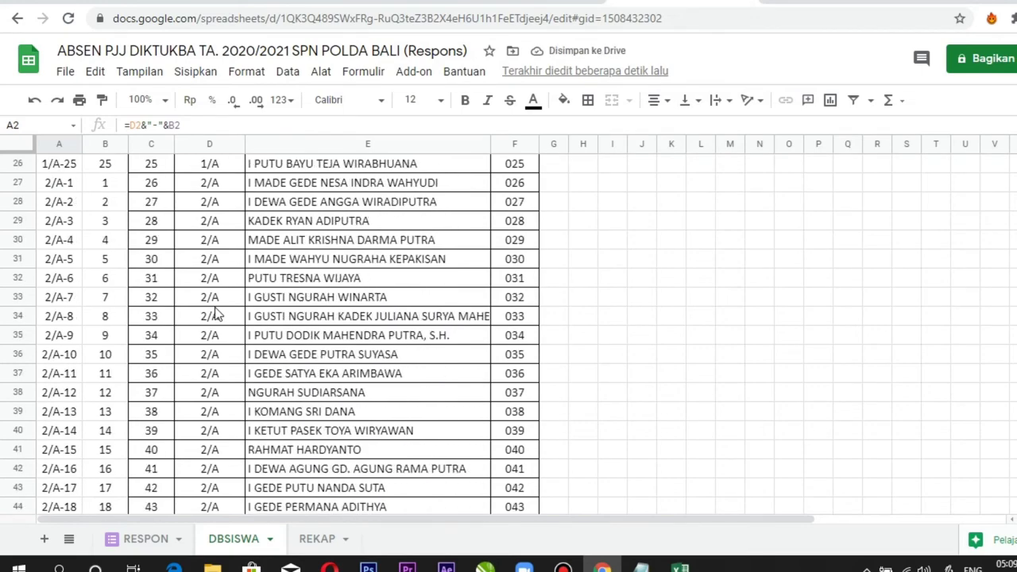
scroll(214, 315, down, 8)
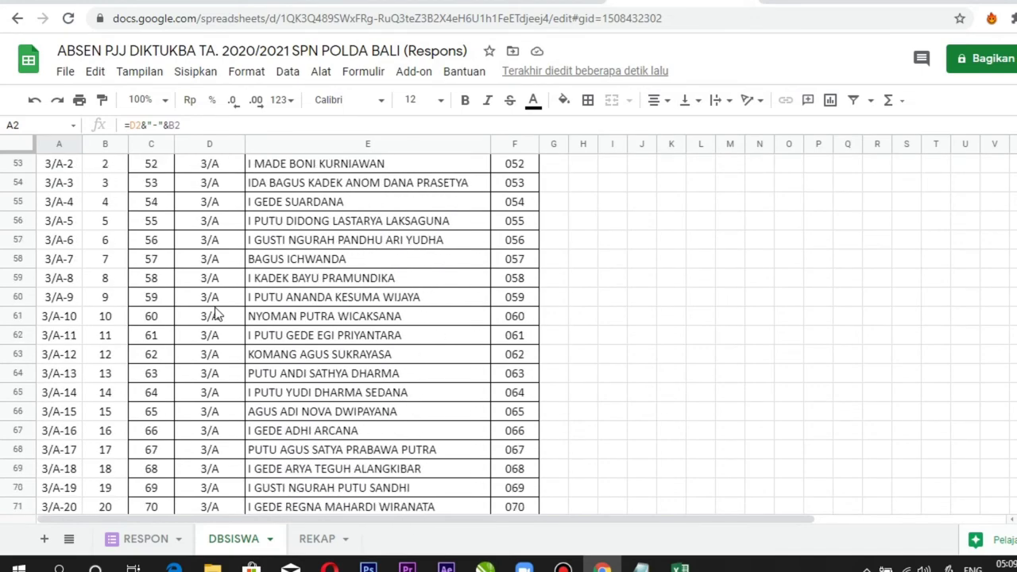
scroll(214, 315, down, 13)
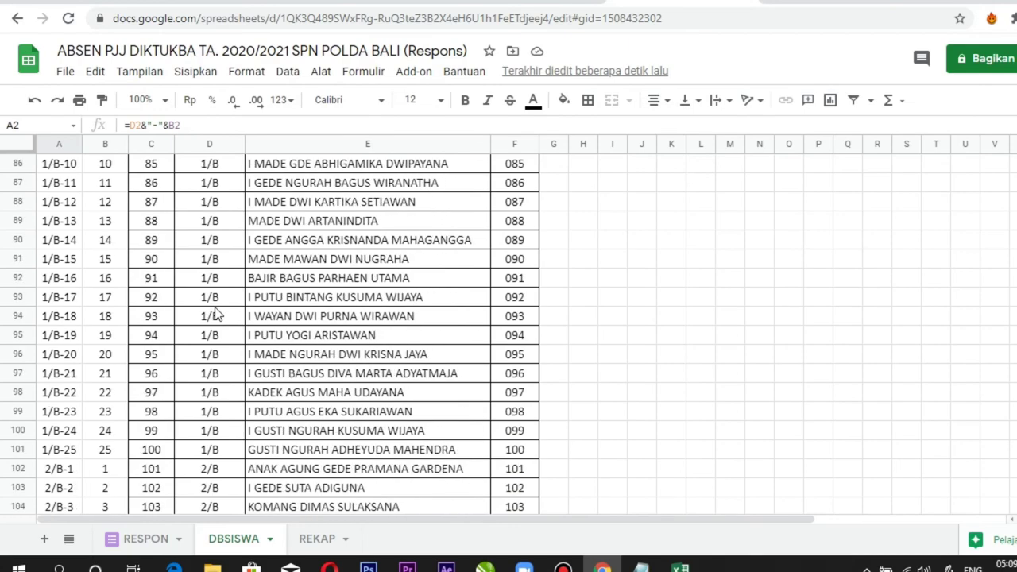
scroll(215, 314, down, 20)
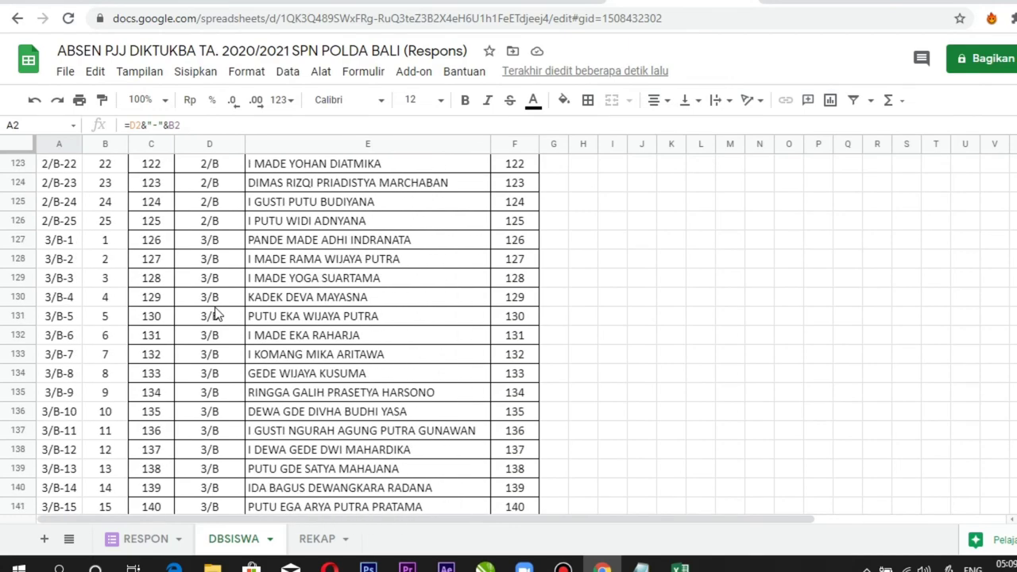
scroll(214, 315, down, 20)
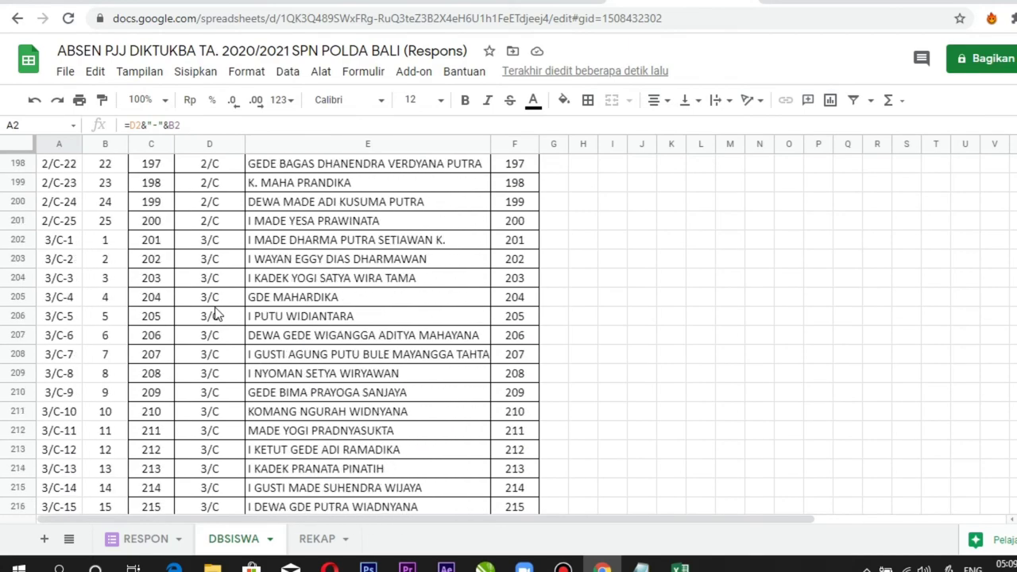
scroll(214, 315, down, 13)
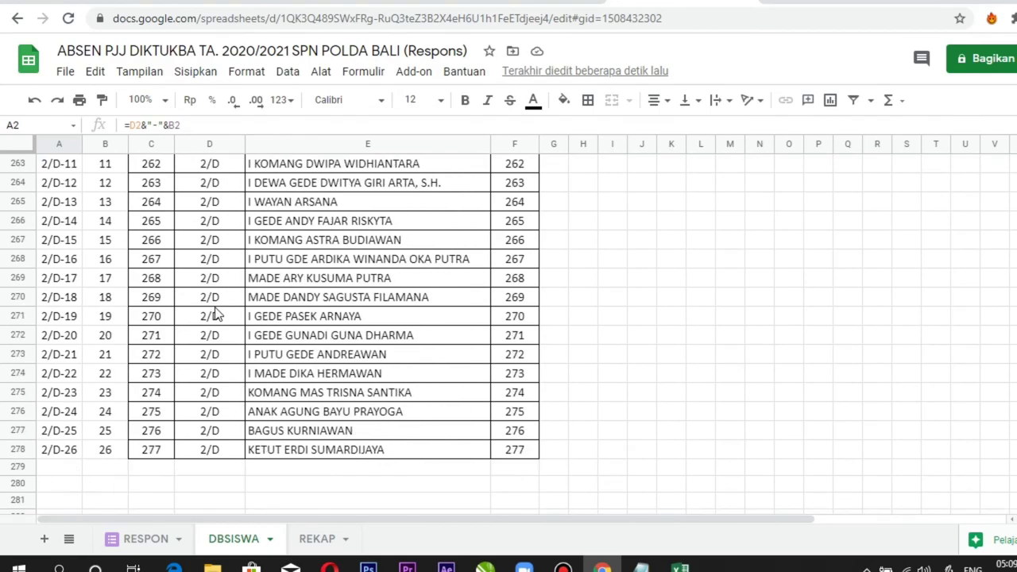
scroll(236, 227, up, 20)
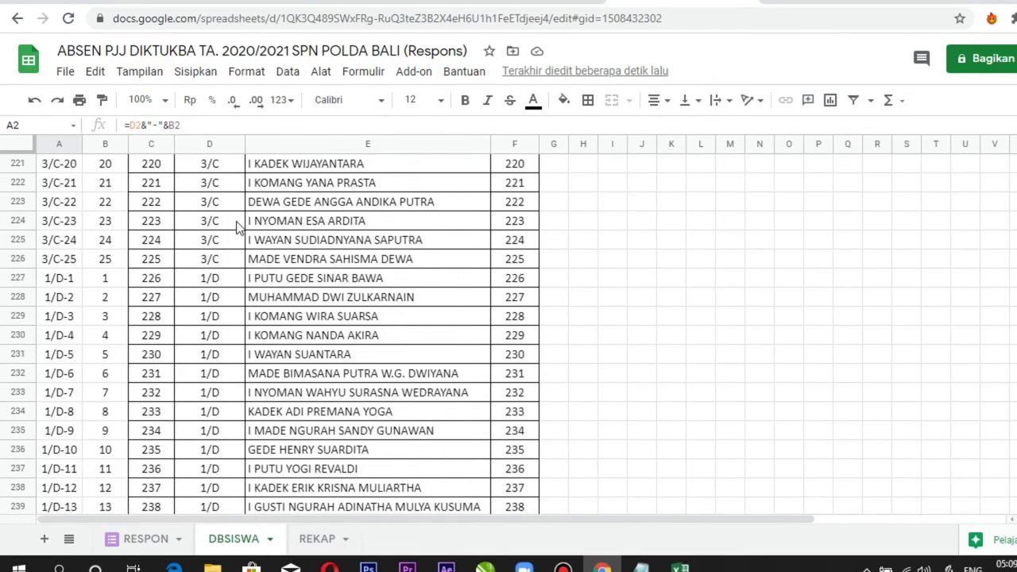
scroll(236, 226, up, 20)
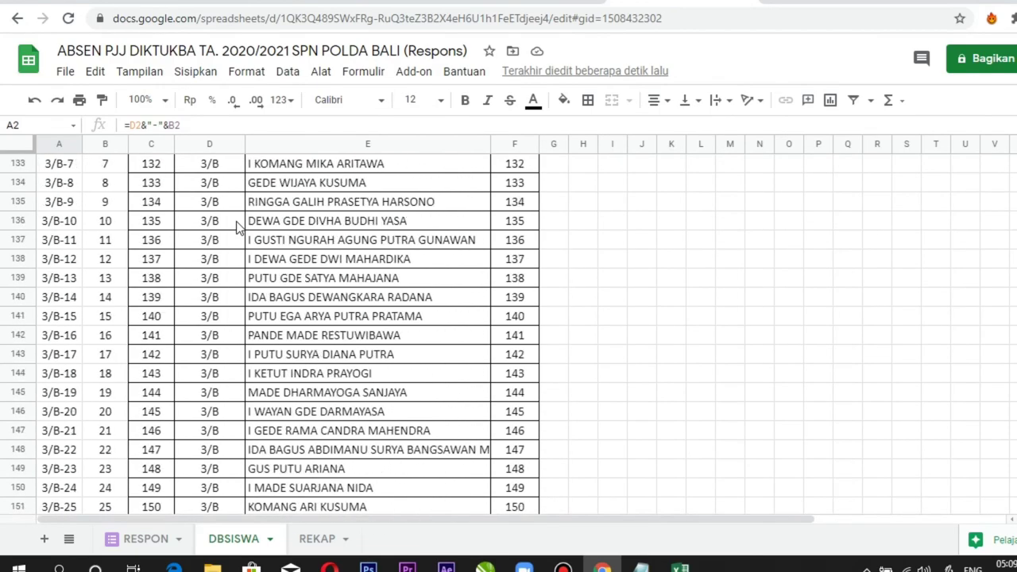
scroll(236, 226, up, 20)
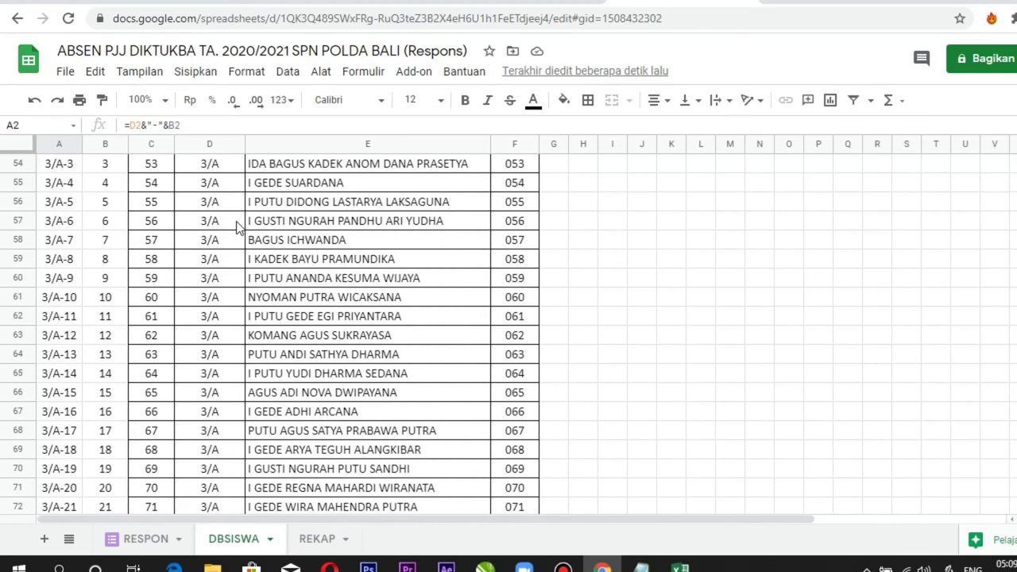
scroll(236, 227, up, 12)
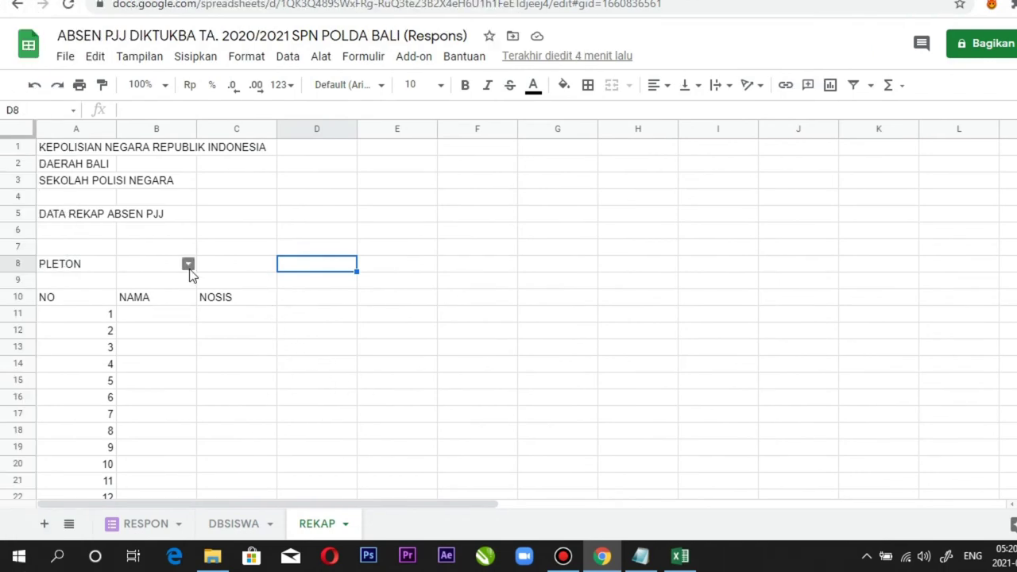
- Review the platoon choices offered in cell B8 of the REKAP sheet without selecting one
click(189, 265)
click(270, 268)
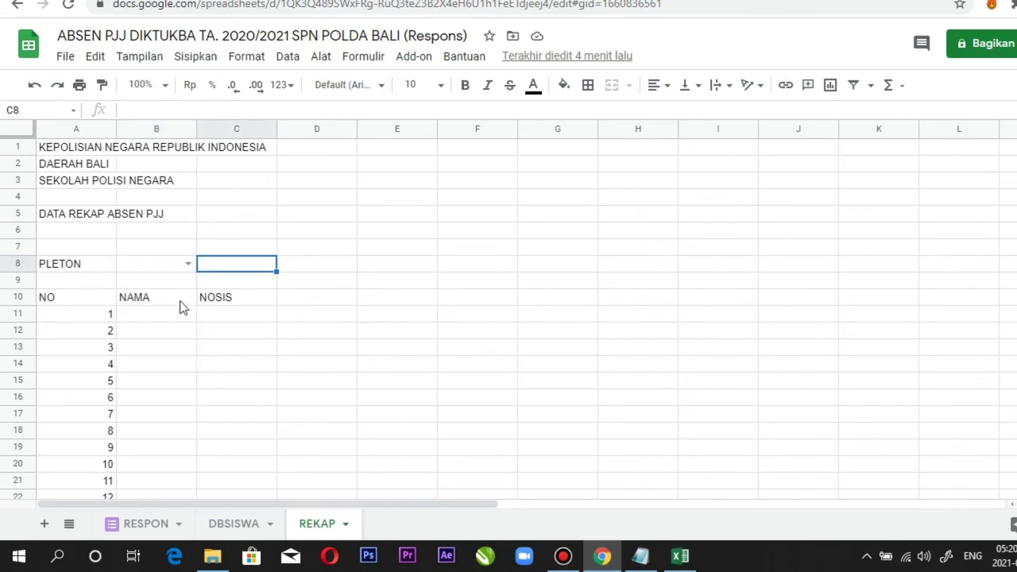
click(189, 264)
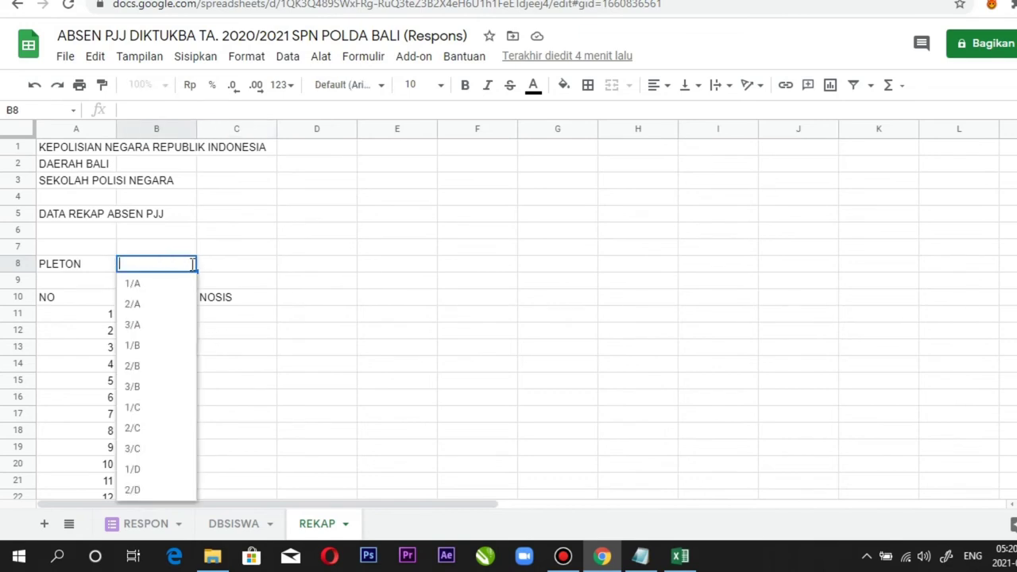
click(290, 267)
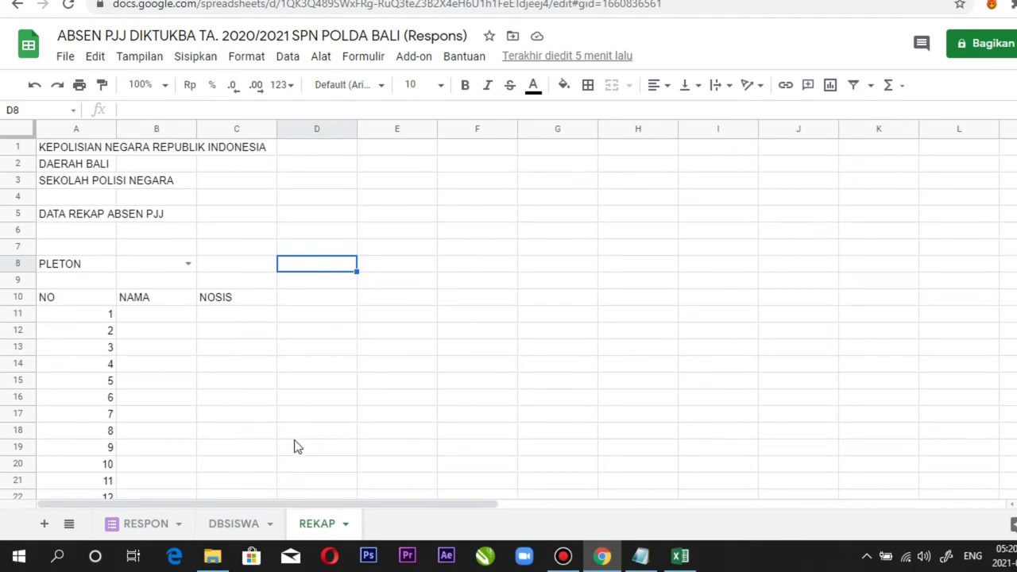
- Define a named range DBHADIR over the student attendance cells A2:AE278 of the DBSISWA sheet
click(242, 525)
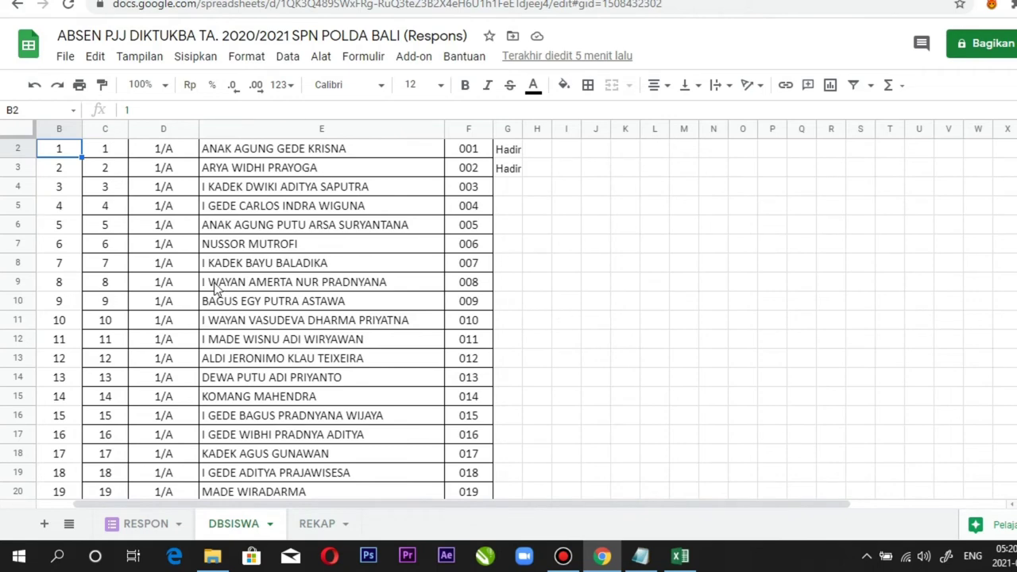
scroll(203, 268, up, 1)
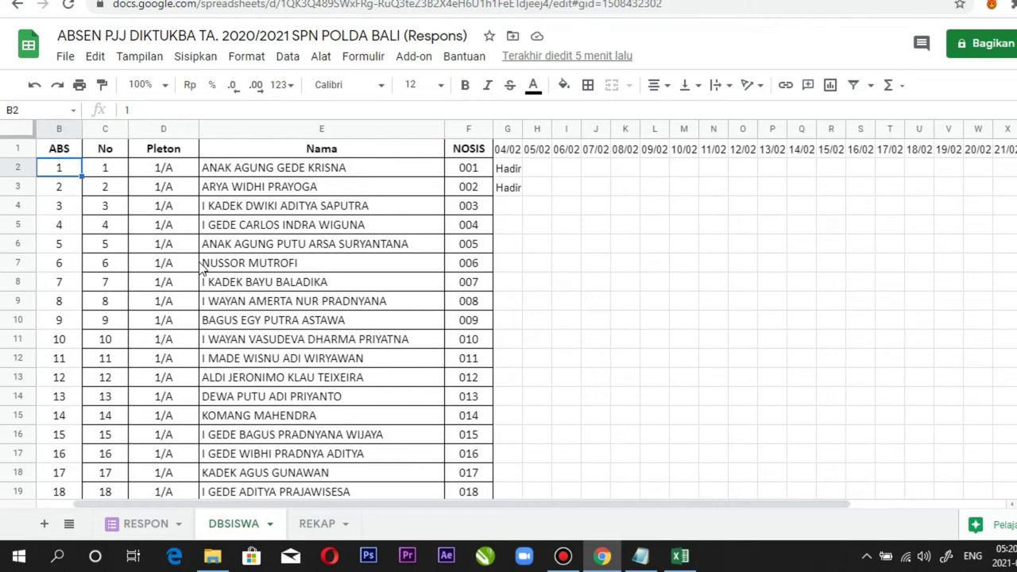
key(Up)
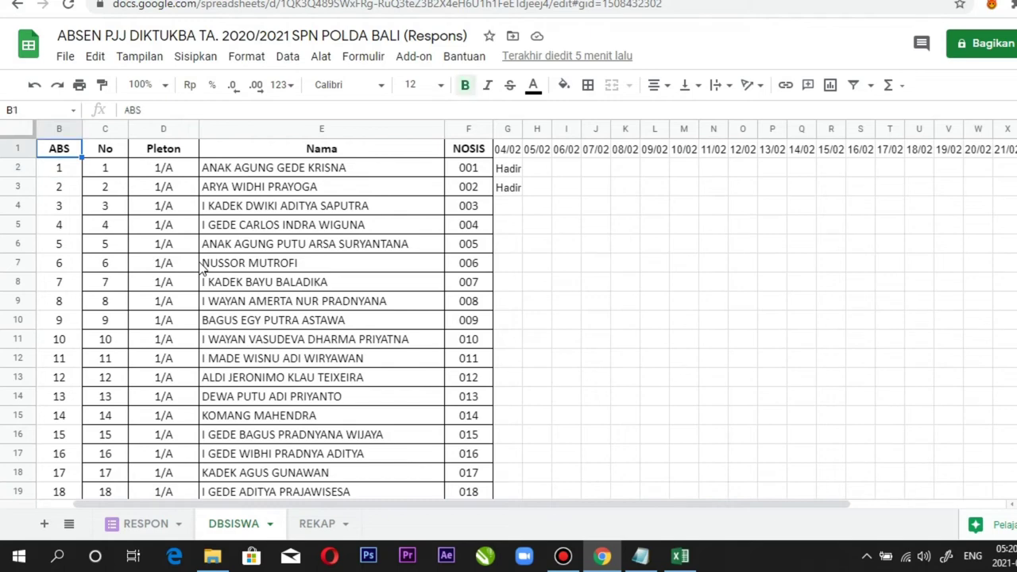
key(Left)
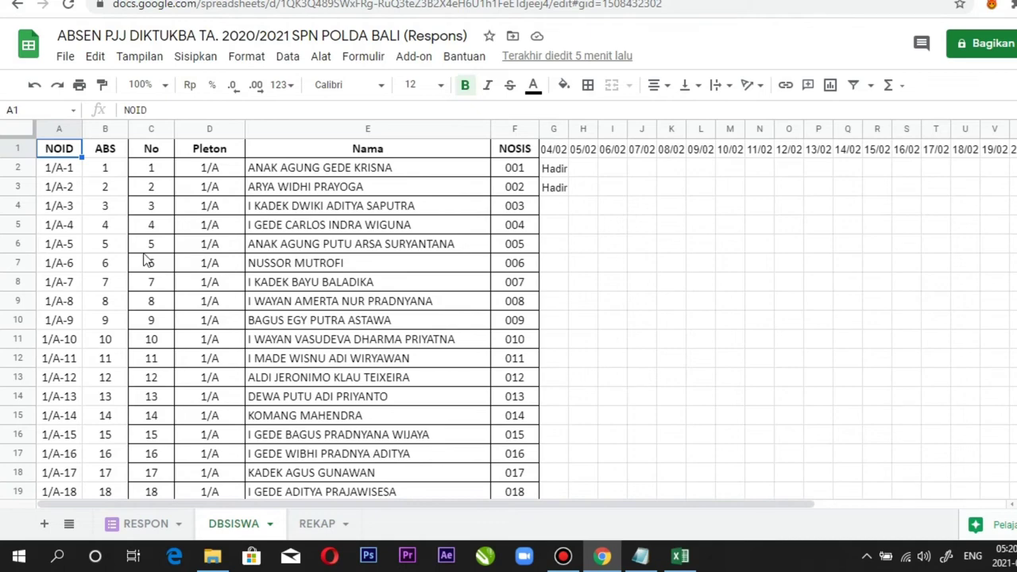
click(49, 176)
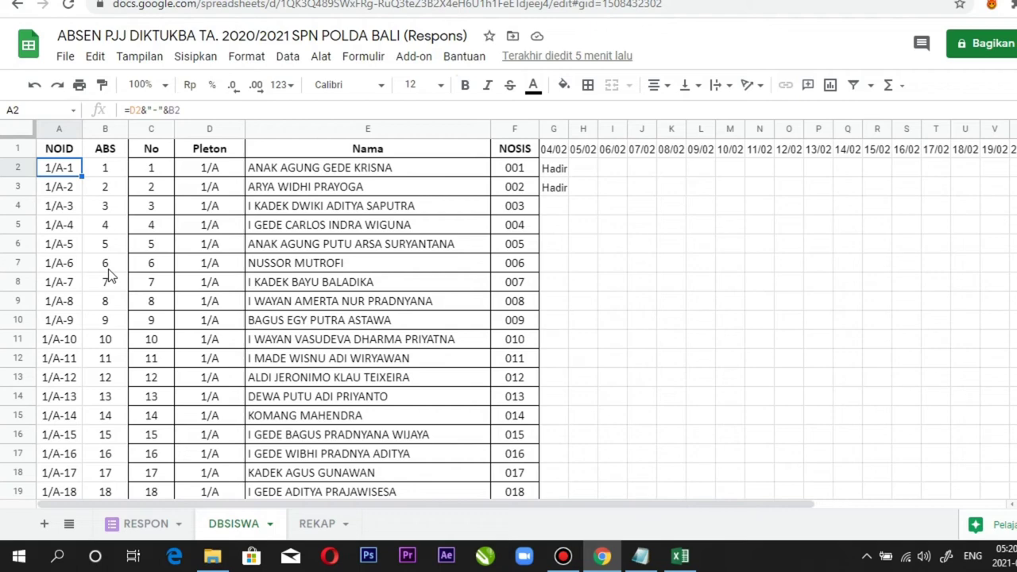
key(ctrl+shift+Down)
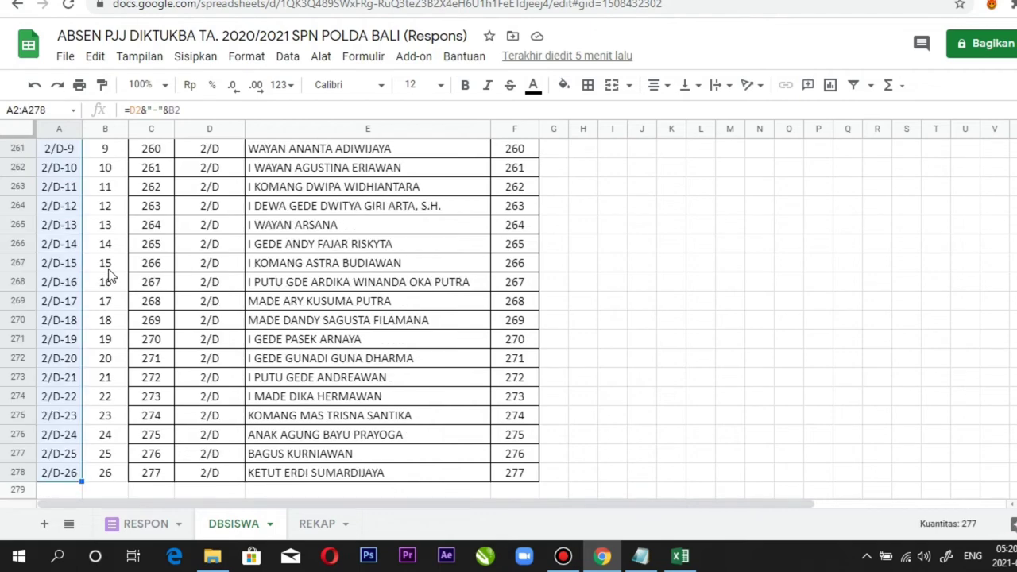
key(ctrl+shift+Right)
key(shift+Right)
key(shift+Right)
key(shift+Right)
key(shift+Right)
key(shift+Right)
key(shift+Right)
key(shift+Right)
key(shift+Right)
key(shift+Right)
key(shift+Right)
key(shift+Right)
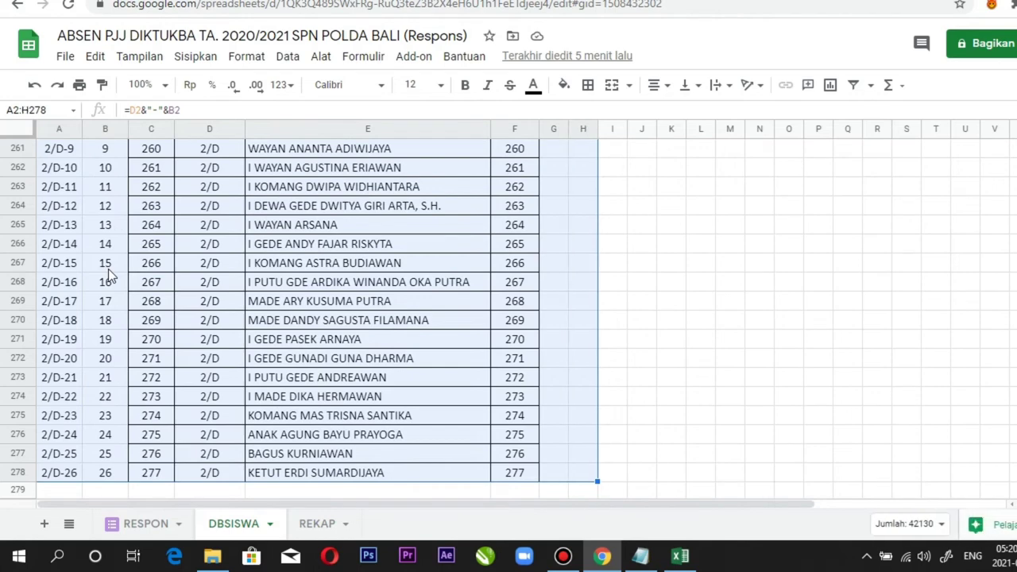
key(shift+Right)
key(shift+Right)
key(shift+Right)
key(shift+Right)
key(shift+Right)
key(shift+Right)
key(shift+Right)
key(shift+Right)
key(shift+Right)
key(shift+Right)
key(shift+Right)
key(shift+Right)
key(shift+Right)
key(shift+Right)
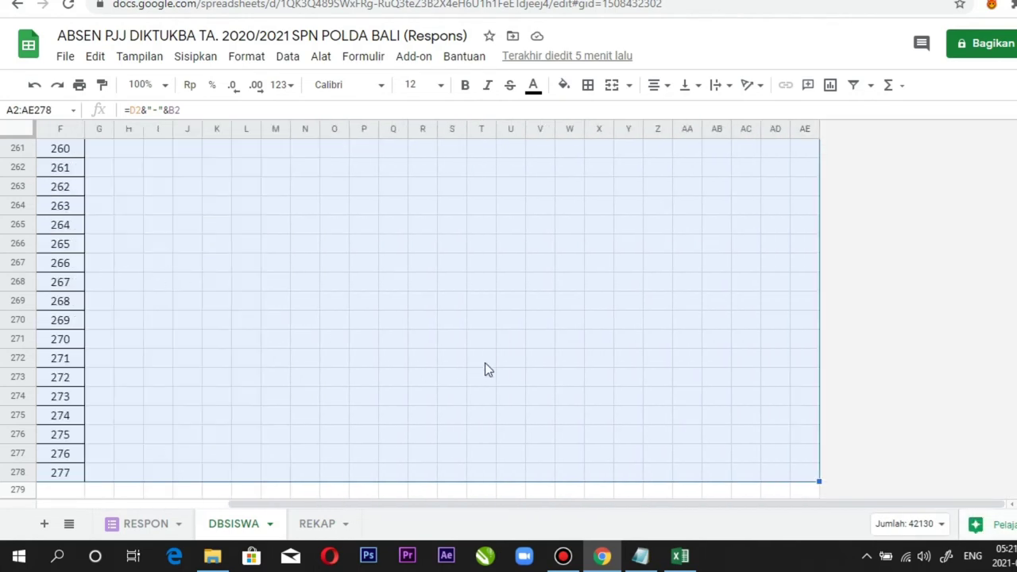
scroll(485, 364, up, 14)
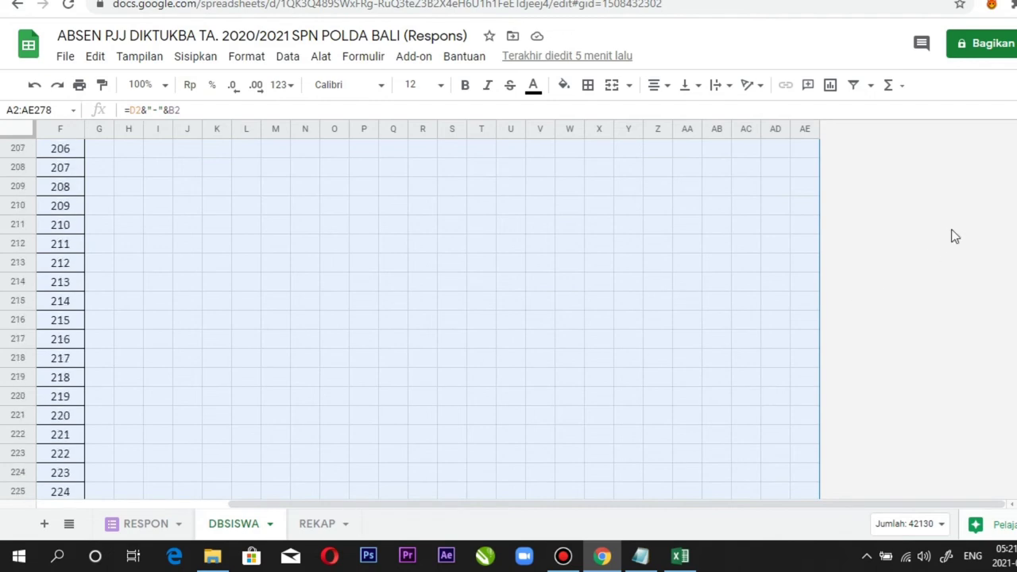
drag(966, 220, 967, 145)
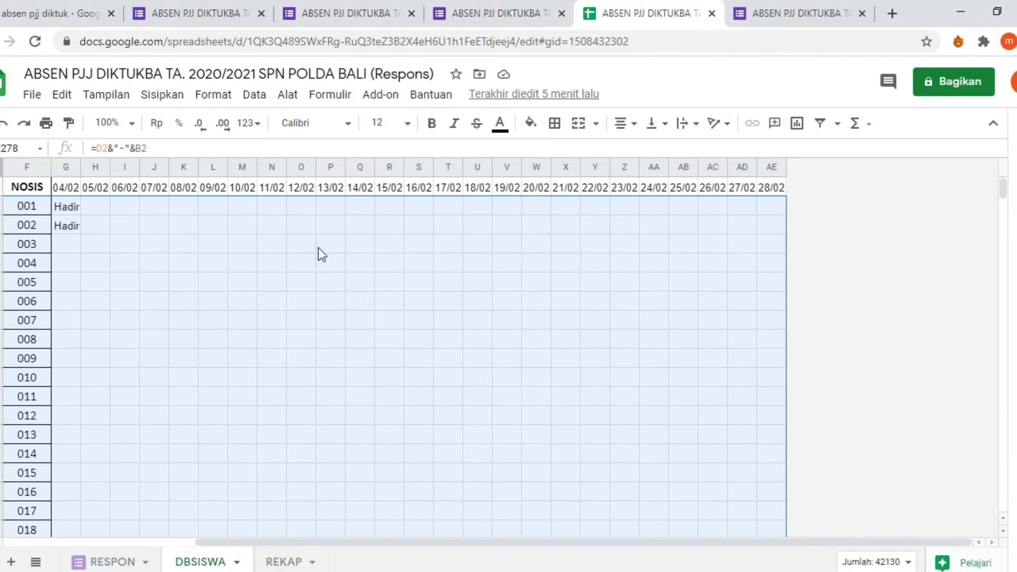
click(254, 94)
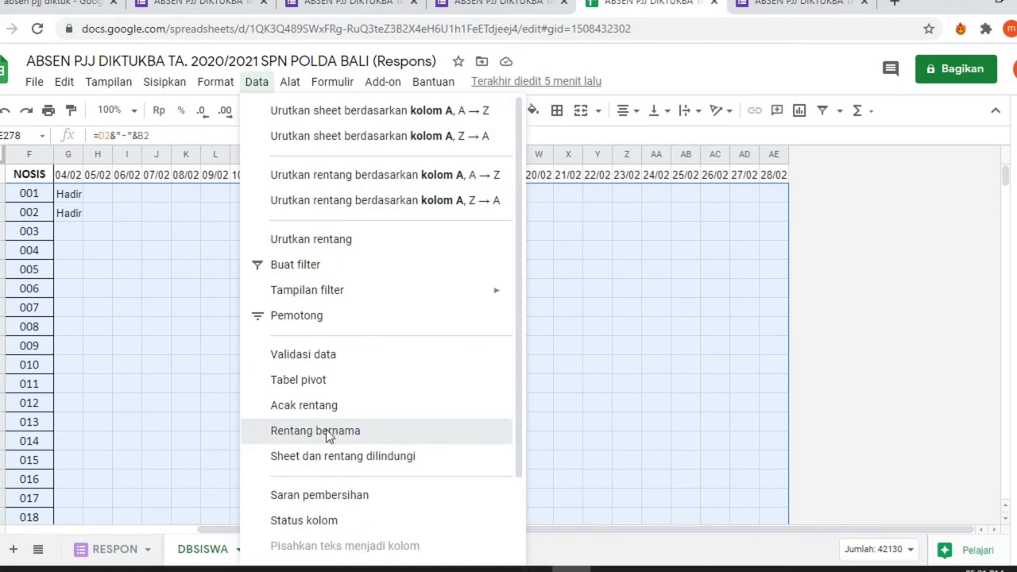
click(328, 437)
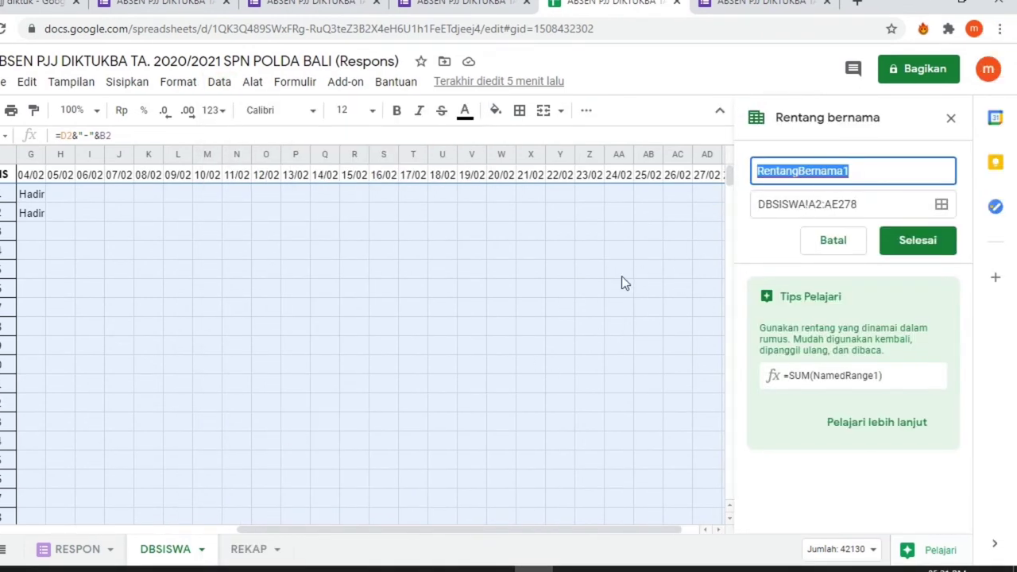
text(DBH)
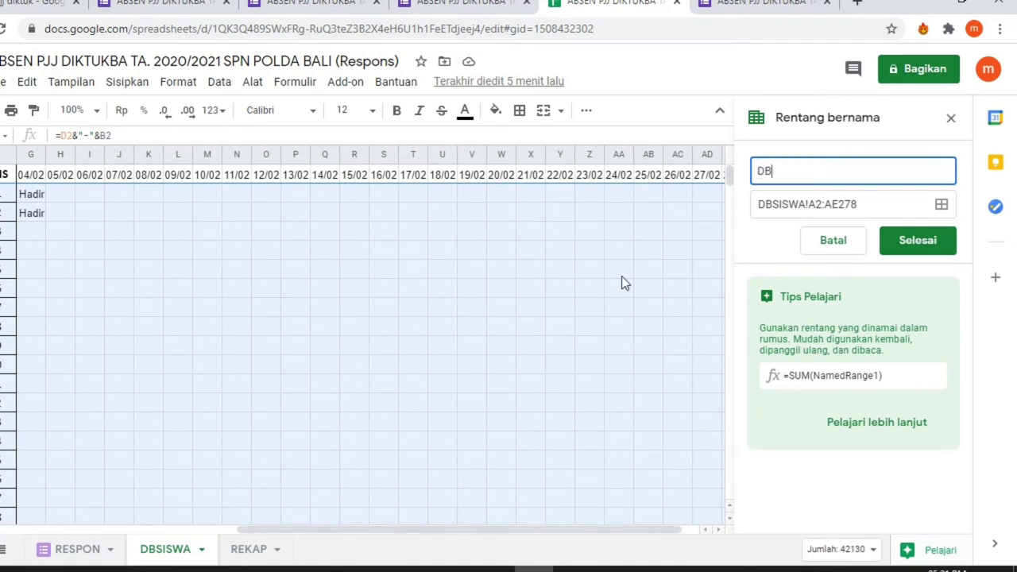
text(ADIR)
click(911, 243)
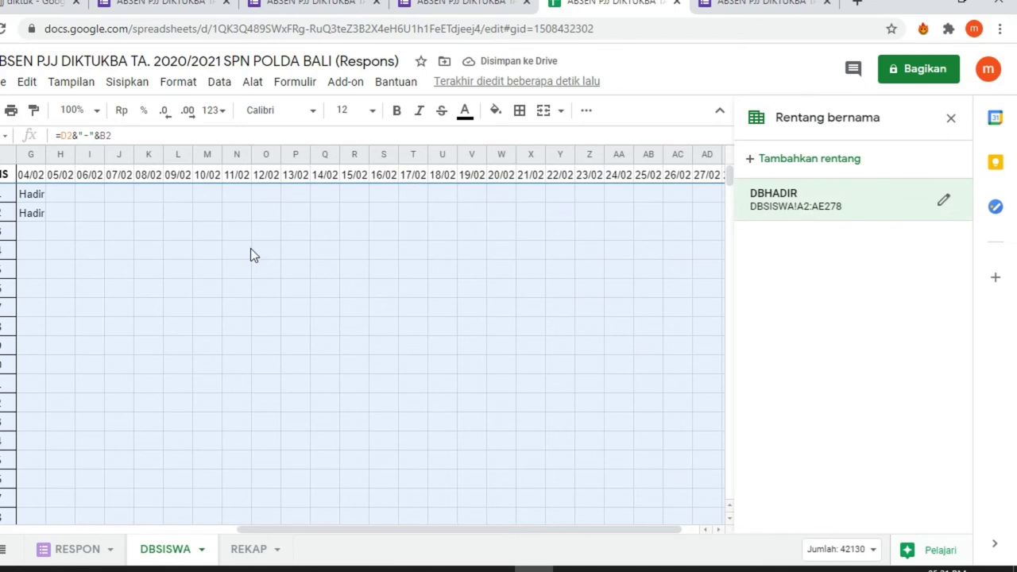
click(951, 118)
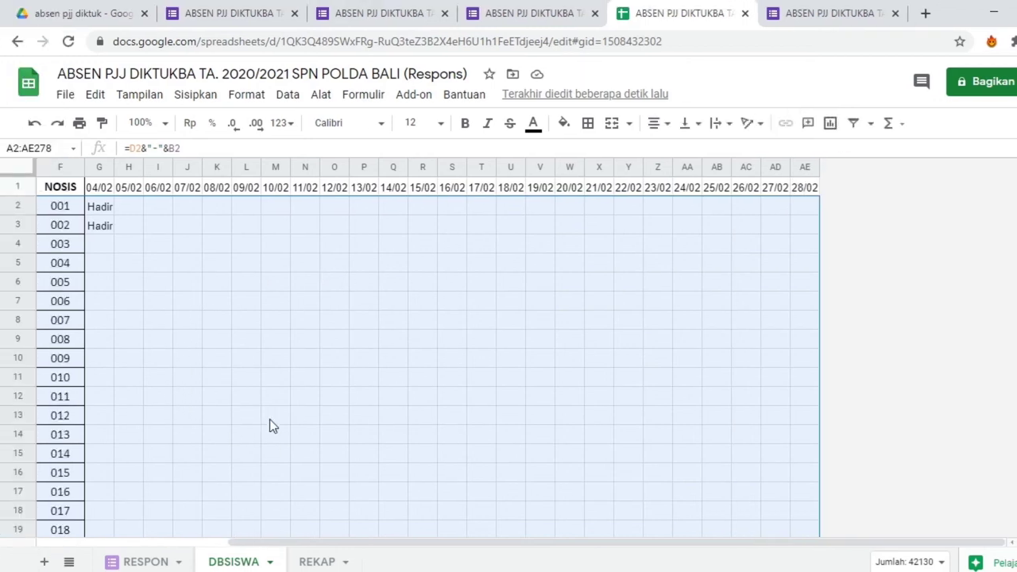
- Choose platoon 1/A in cell B8 of the REKAP sheet
click(314, 560)
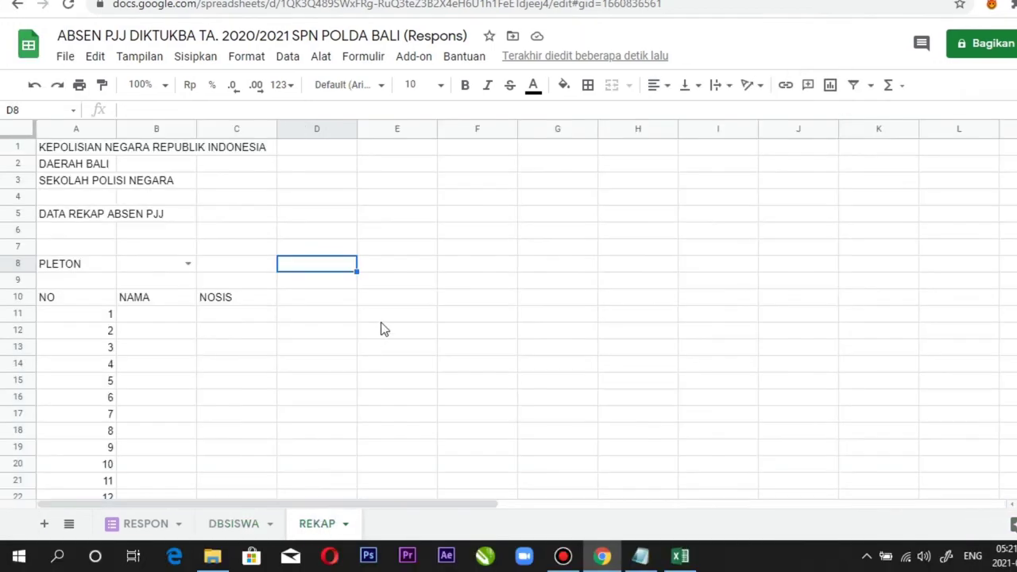
click(160, 319)
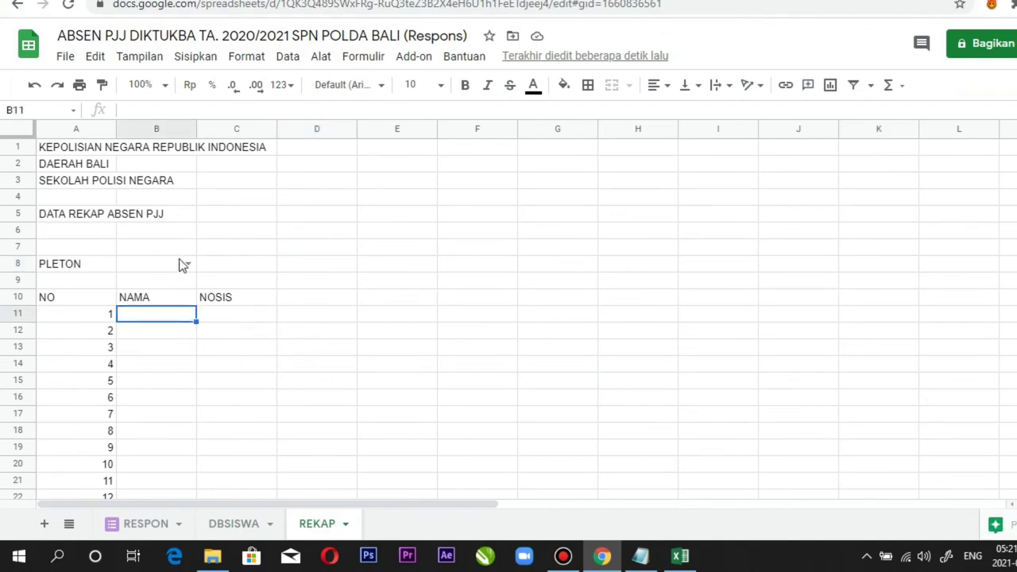
click(186, 263)
click(176, 284)
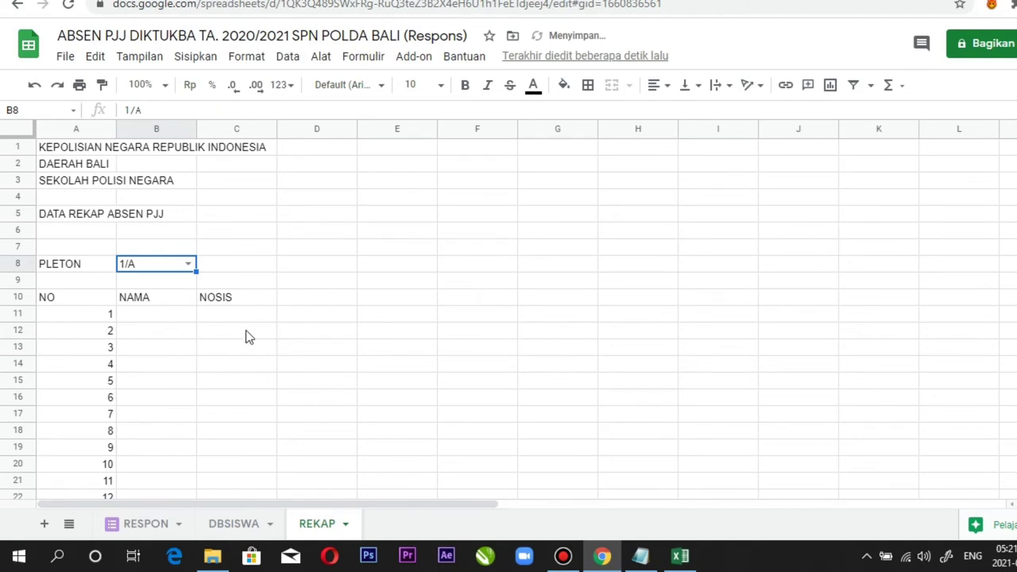
- Start a formula in the first NAMA cell, B11, with a VLOOKUP nested inside IFERROR
click(170, 317)
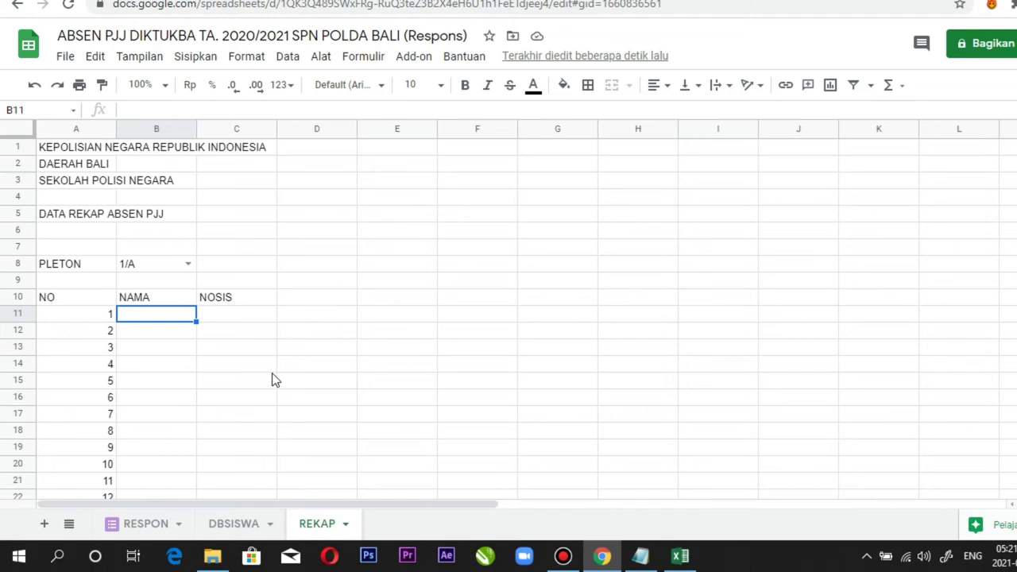
scroll(271, 373, down, 1)
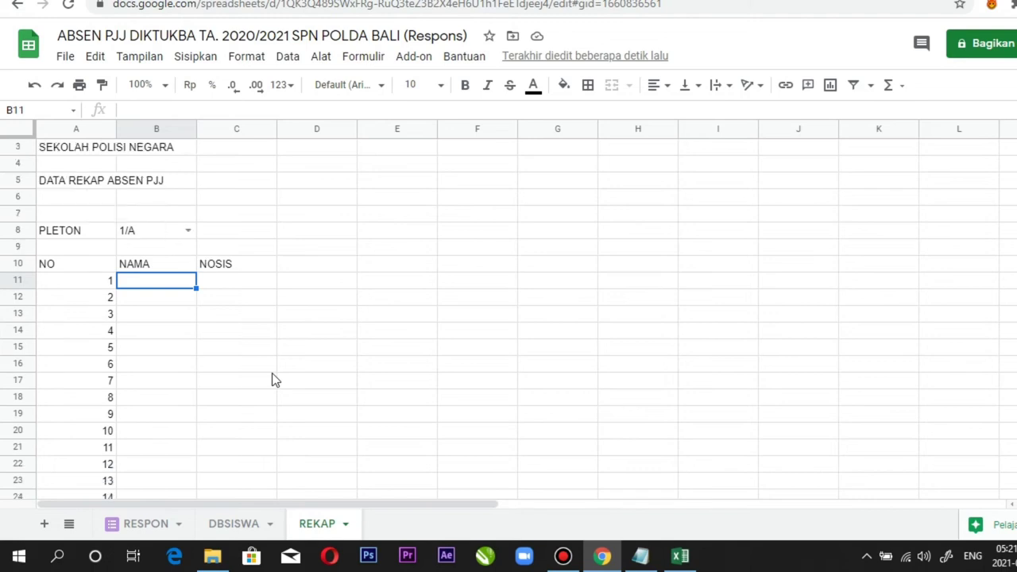
scroll(271, 380, down, 5)
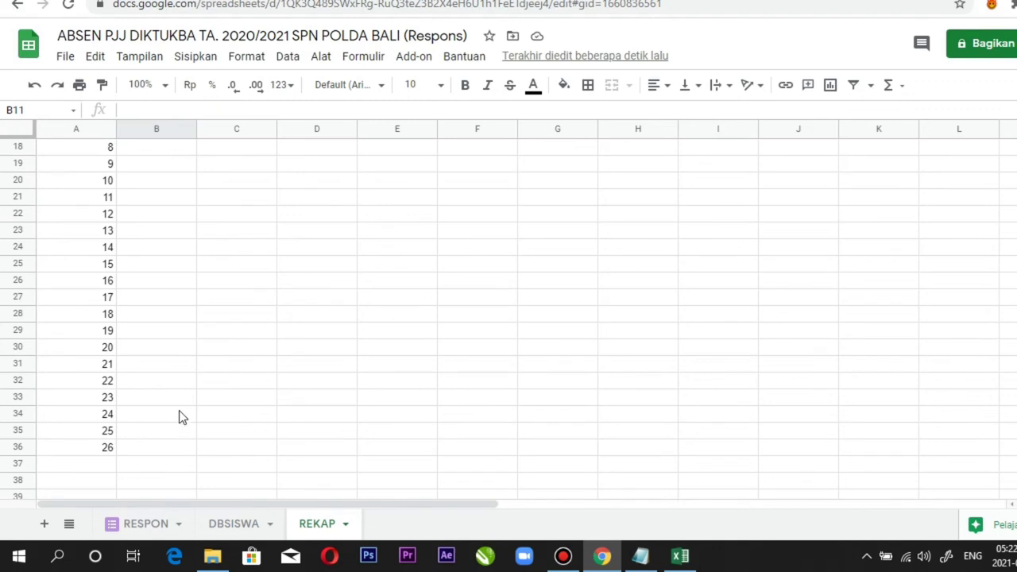
scroll(179, 417, up, 6)
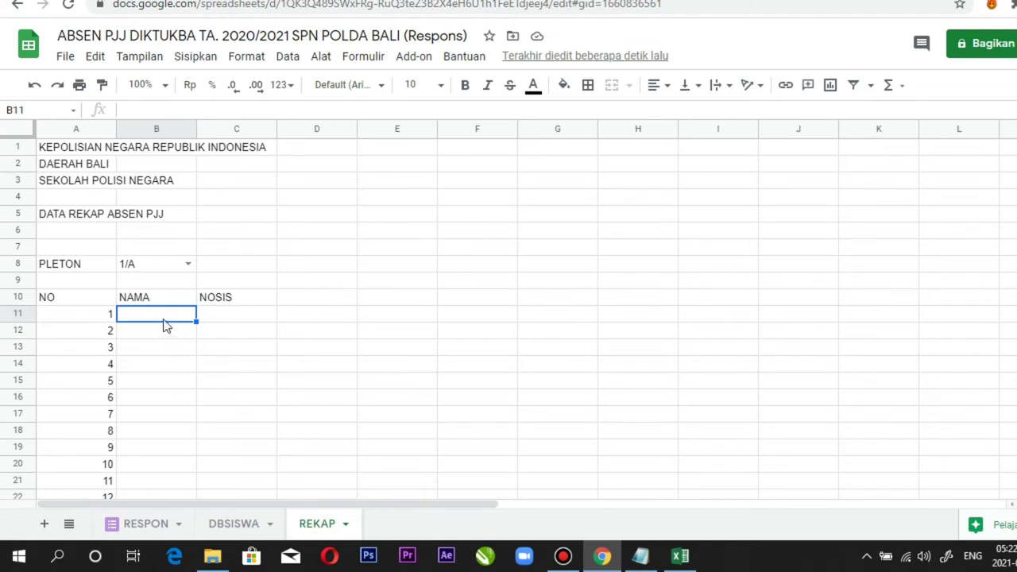
scroll(211, 339, down, 4)
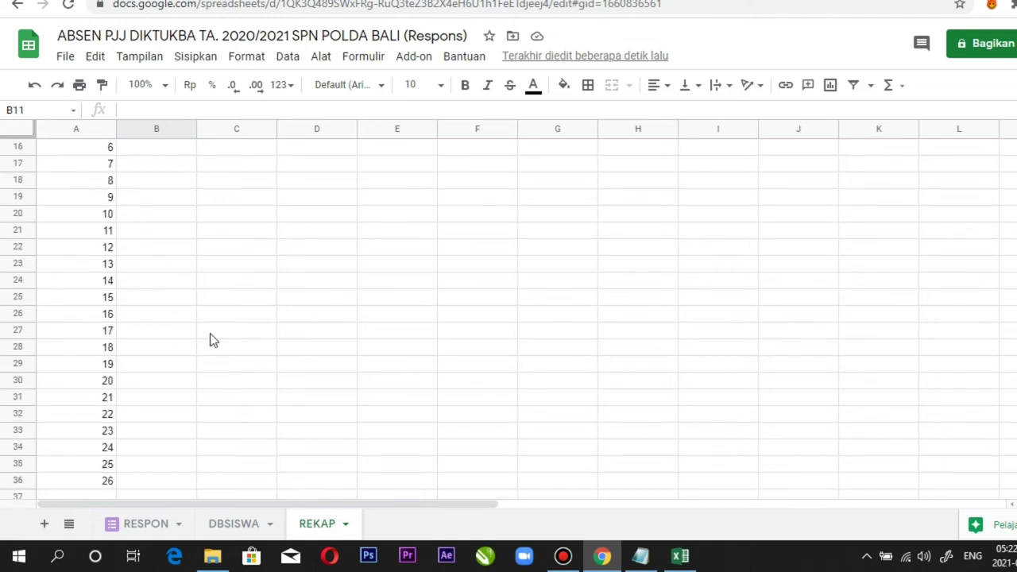
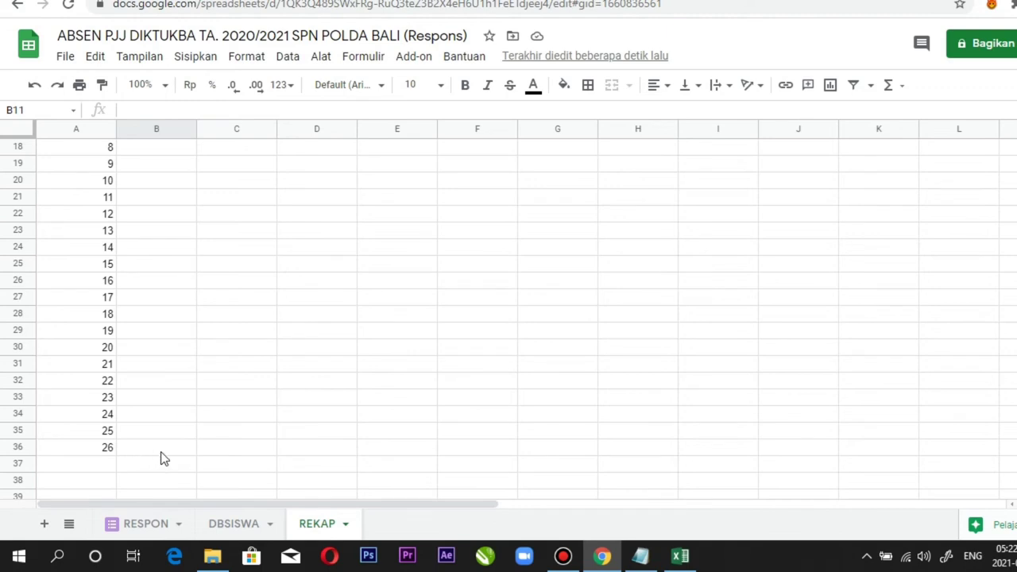
scroll(254, 423, up, 2)
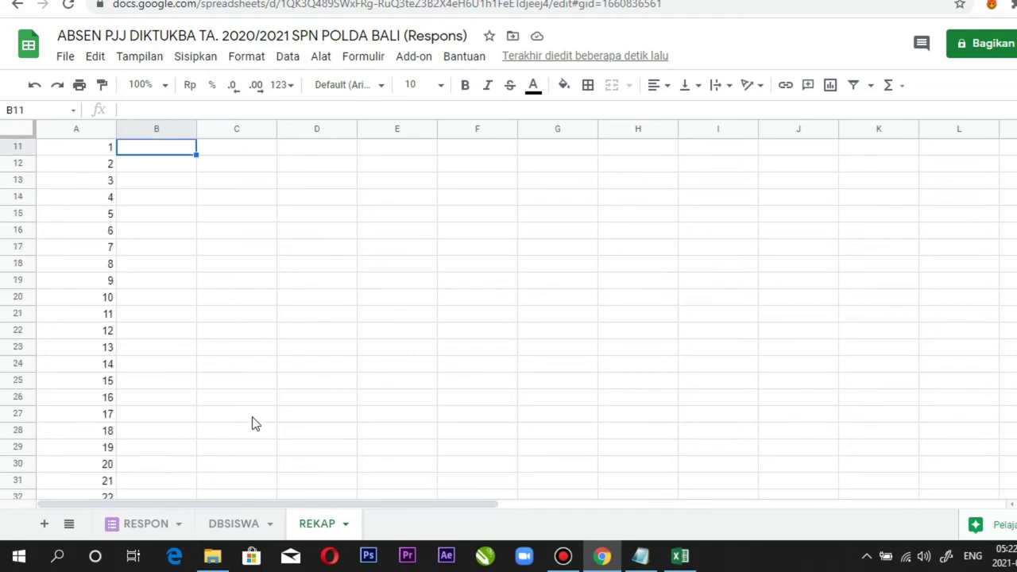
scroll(254, 424, up, 3)
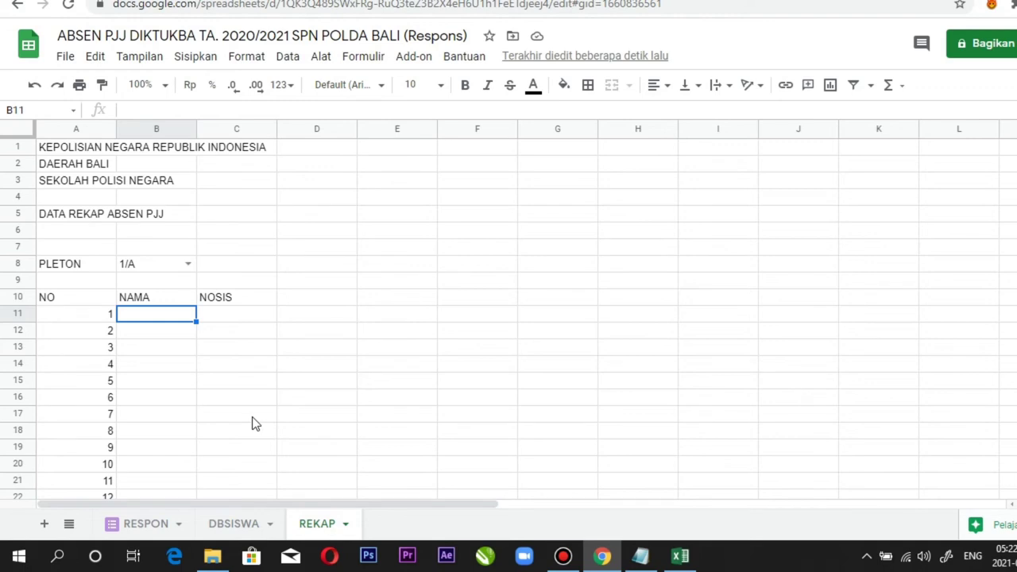
text(=IF)
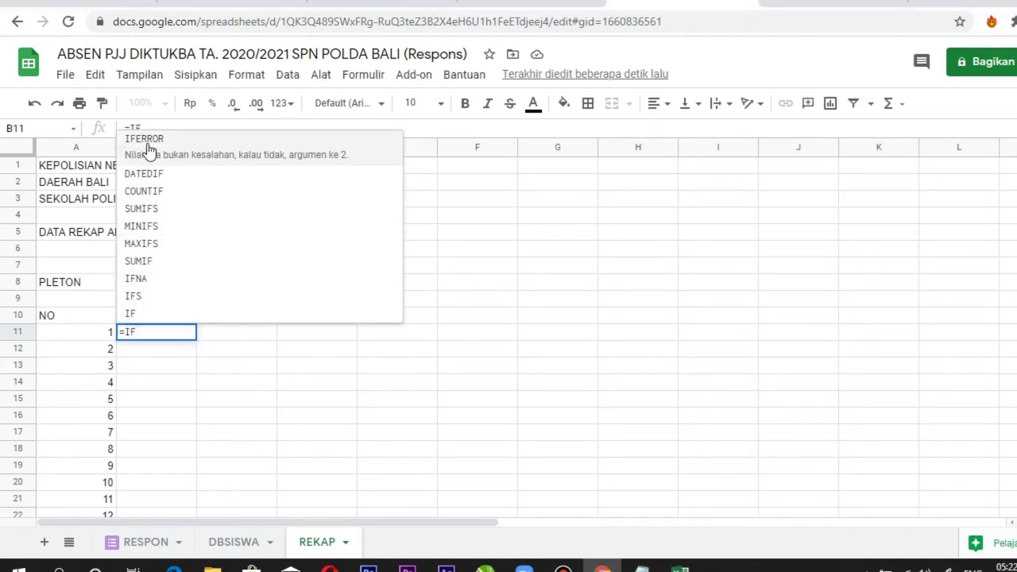
click(146, 143)
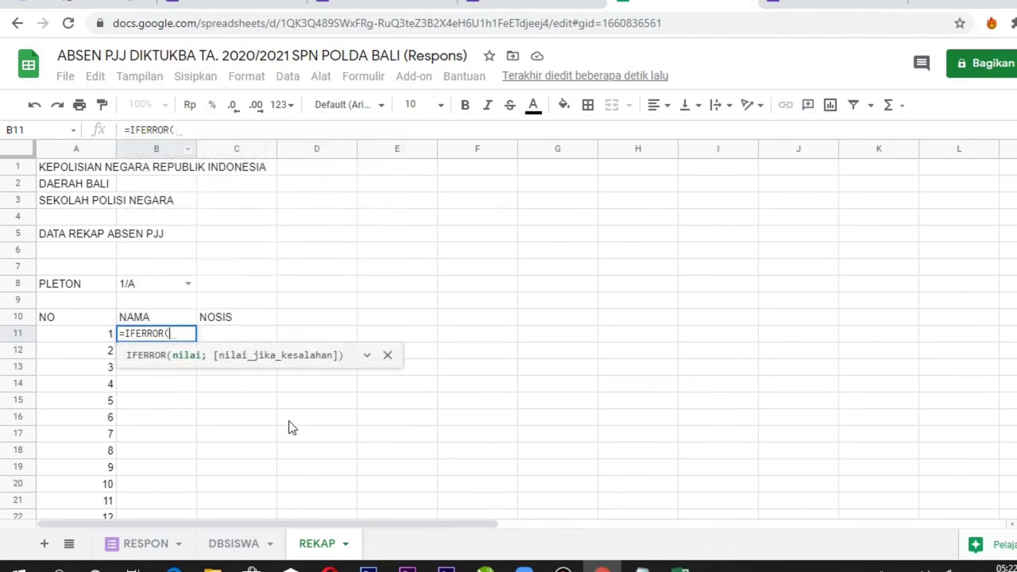
text(VLO)
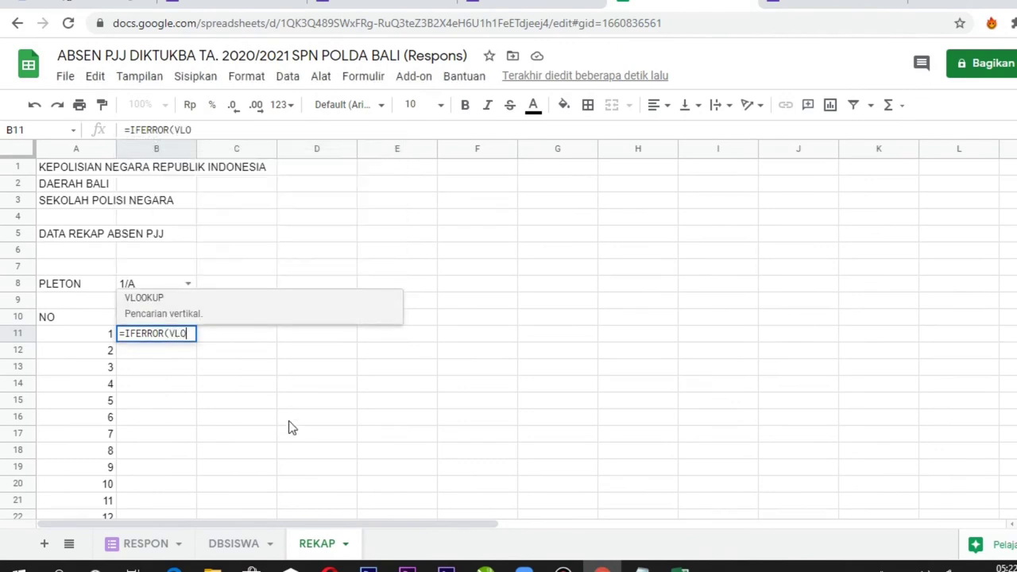
click(159, 300)
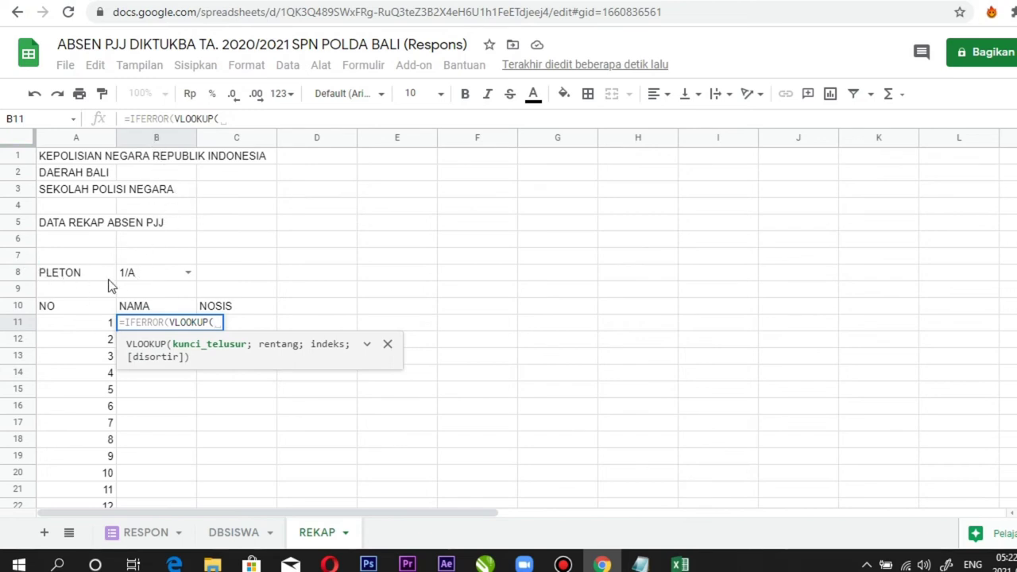
- Build the VLOOKUP search key as $B$8&"-"&$A11, fixing the platoon cell fully and only the column of the number cell
click(166, 277)
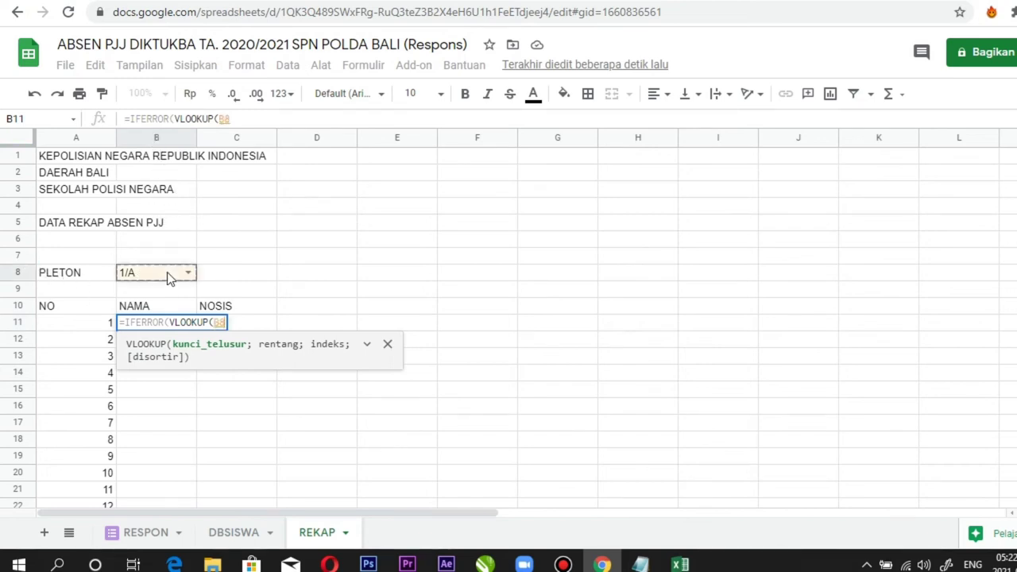
key(F4)
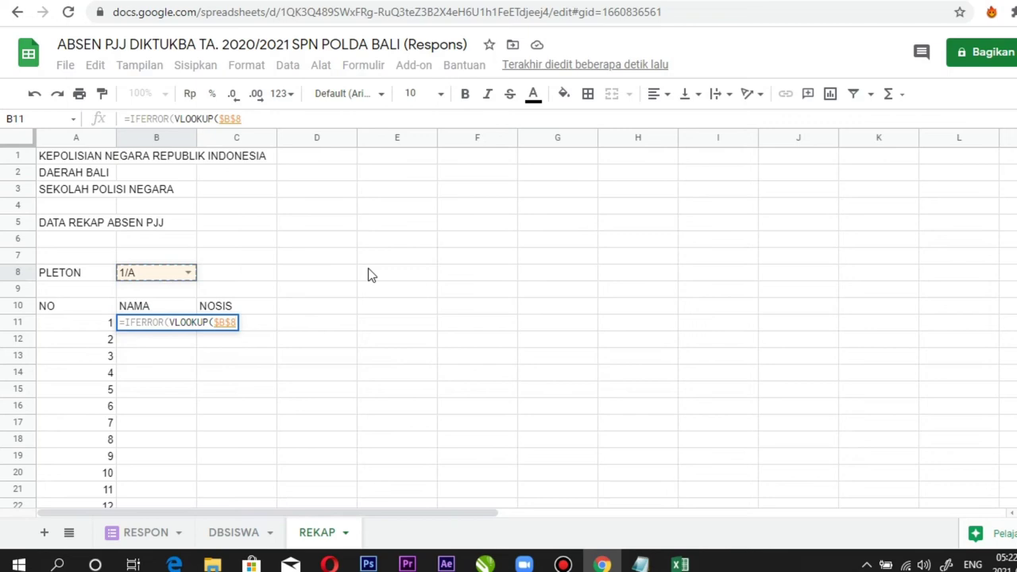
text(&)
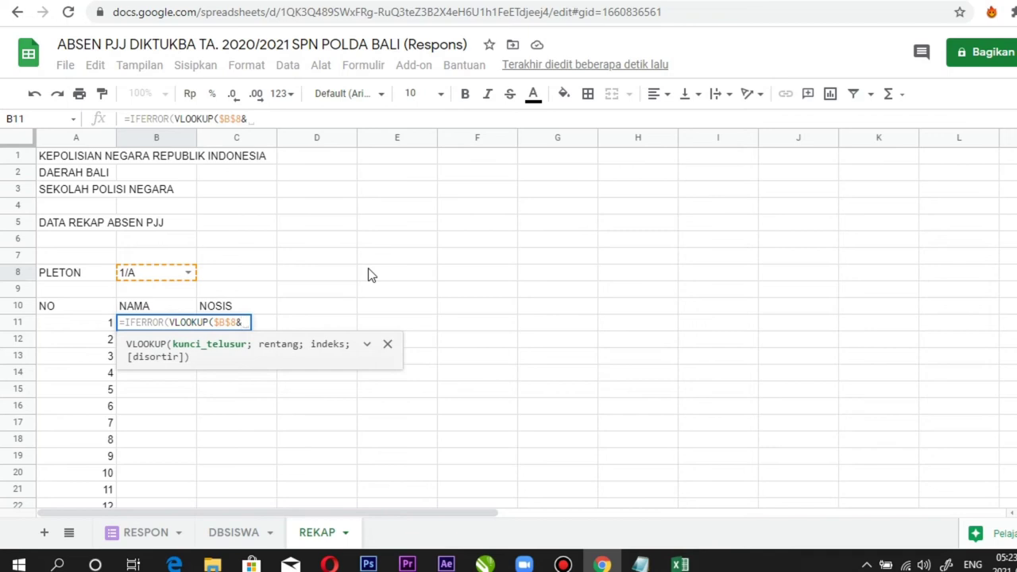
text(")
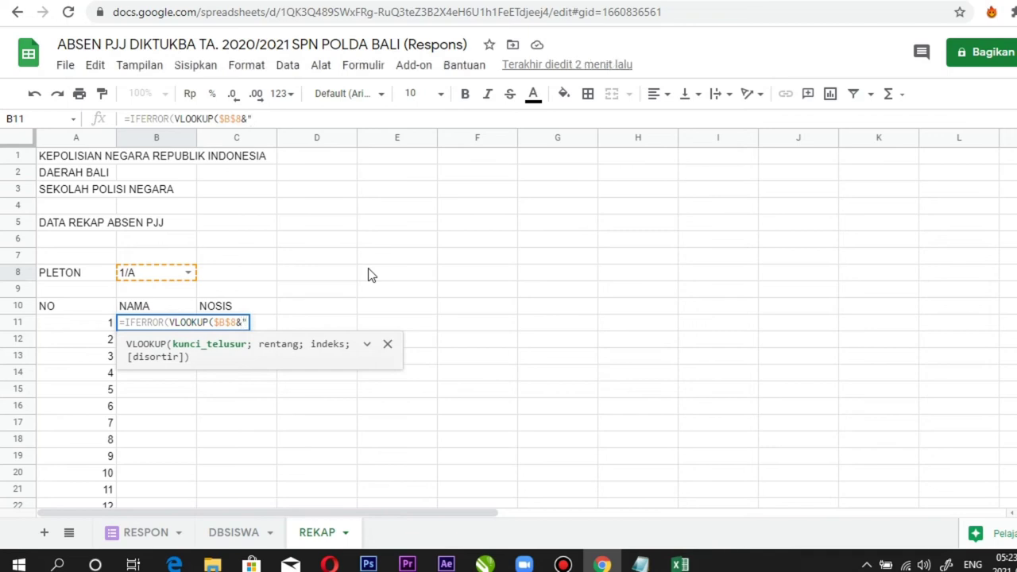
text(-"&)
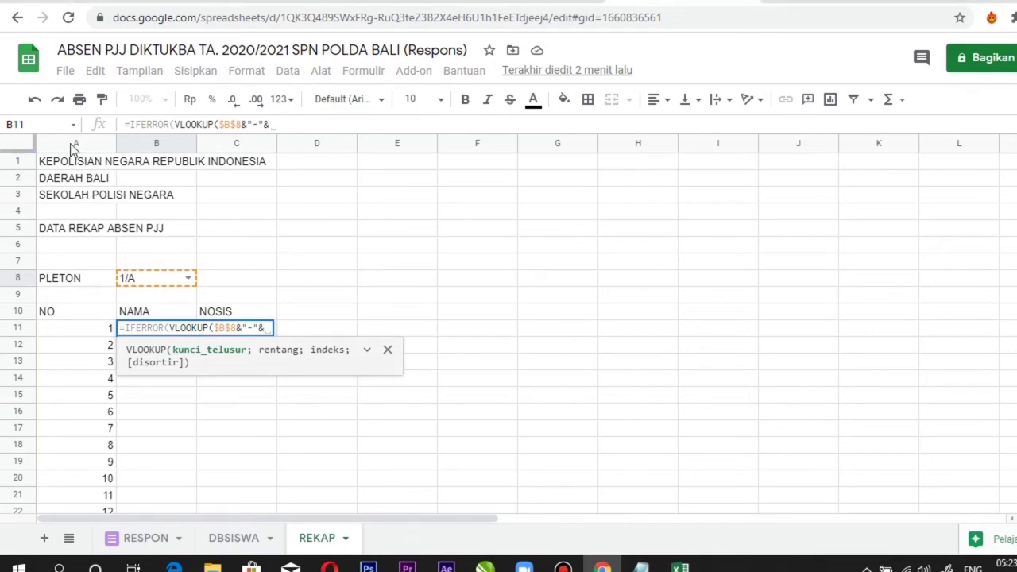
click(92, 332)
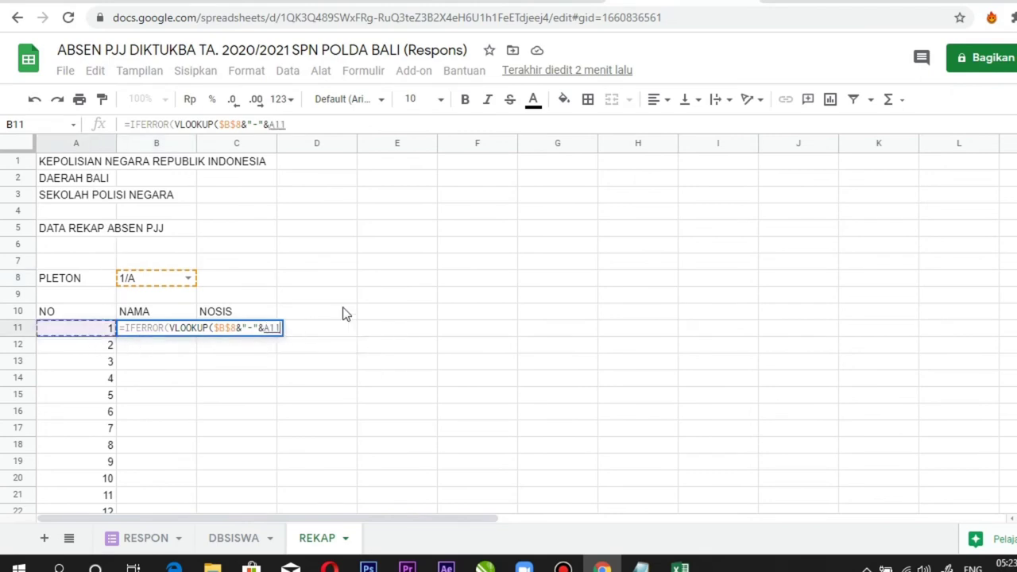
key(F4)
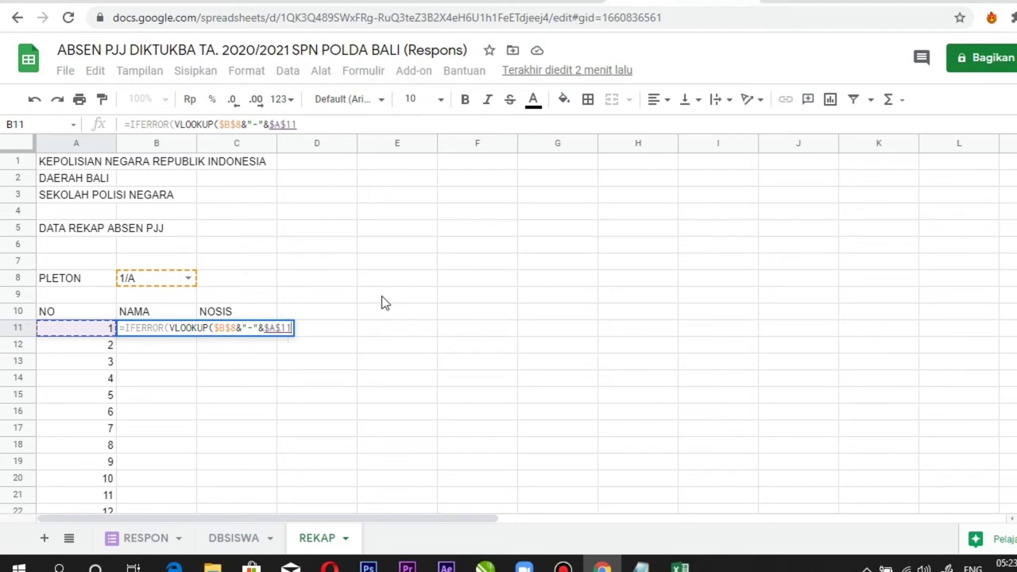
key(F4)
key(F4)
text(;)
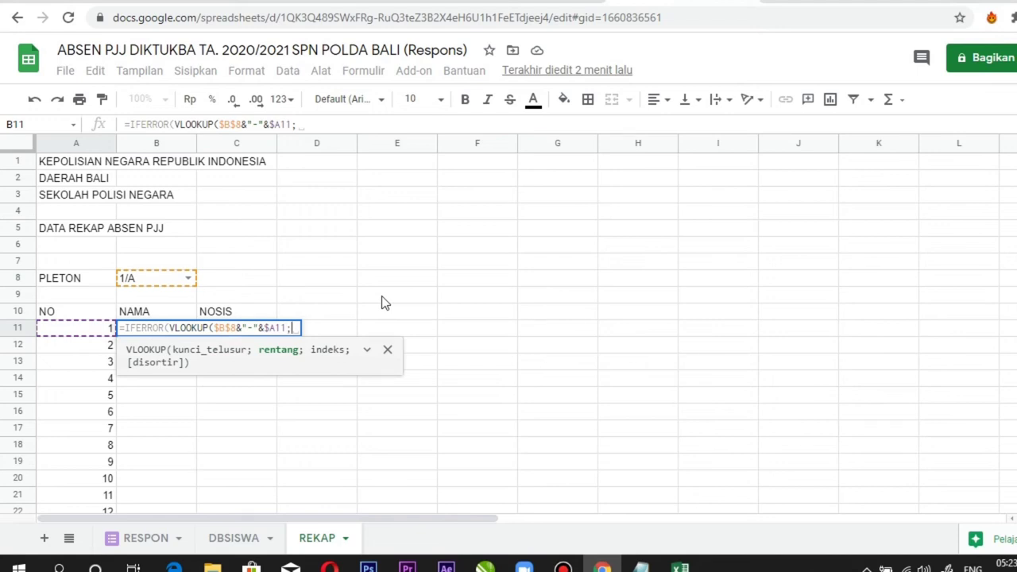
- Set the lookup range to DBHADIR, the index to 5 for the Nama column of DBSISWA, and the sort argument to 0
text(D)
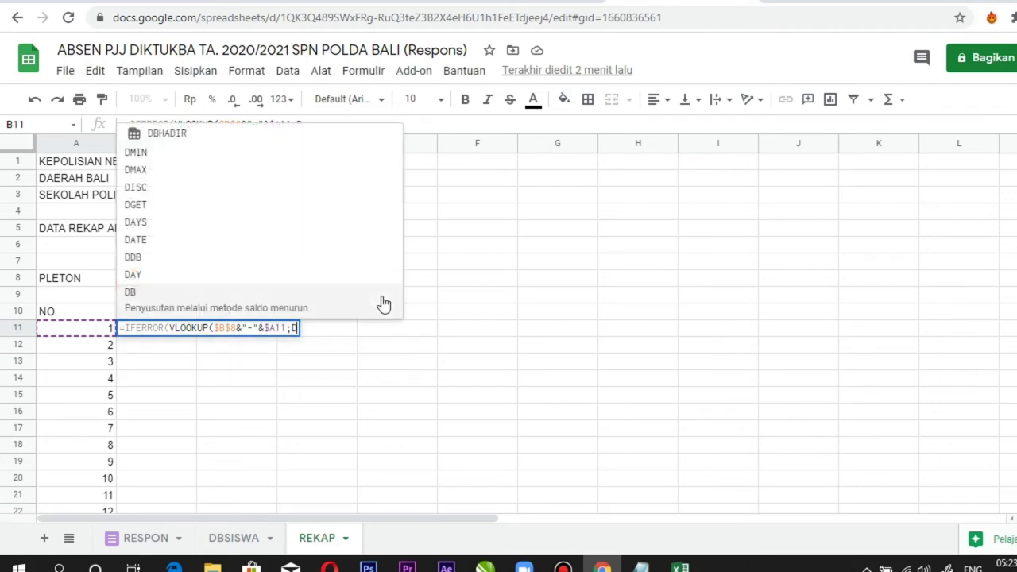
text(B)
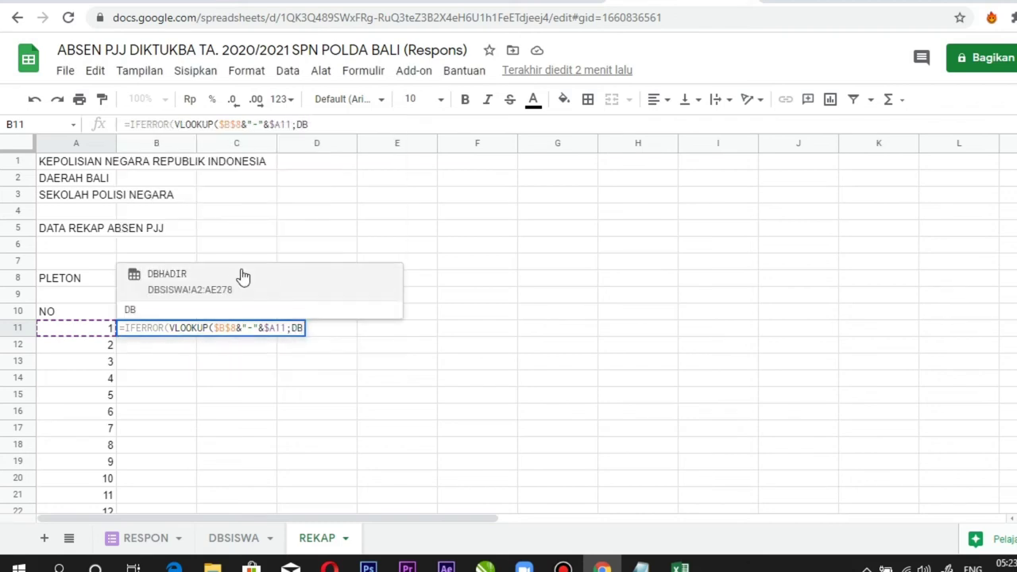
click(231, 283)
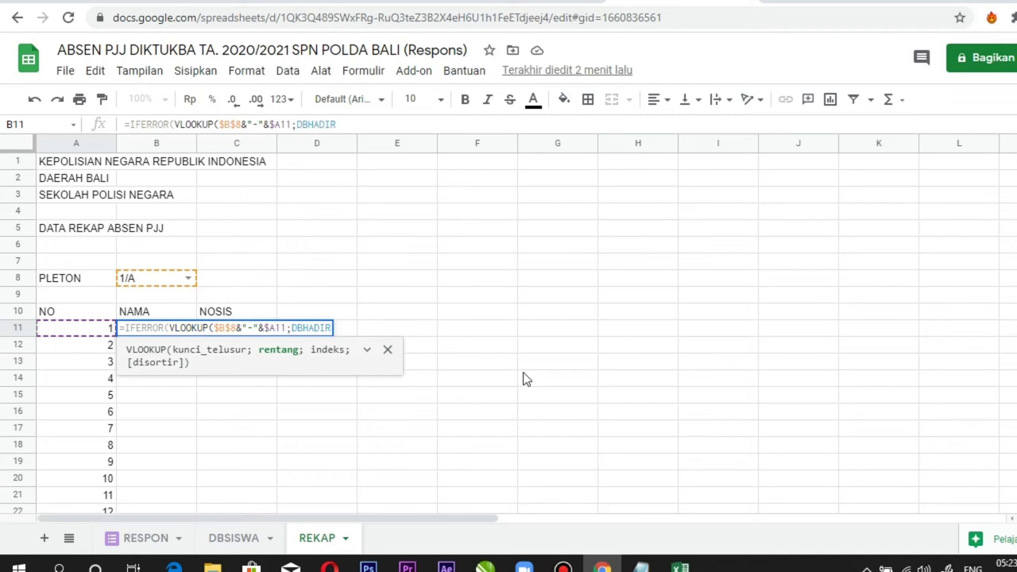
text(;)
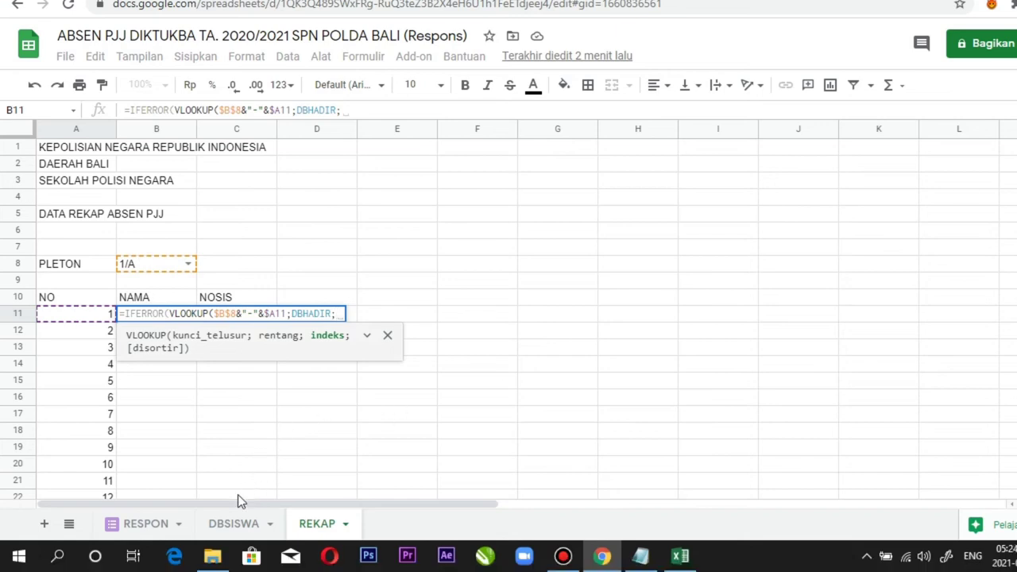
click(228, 534)
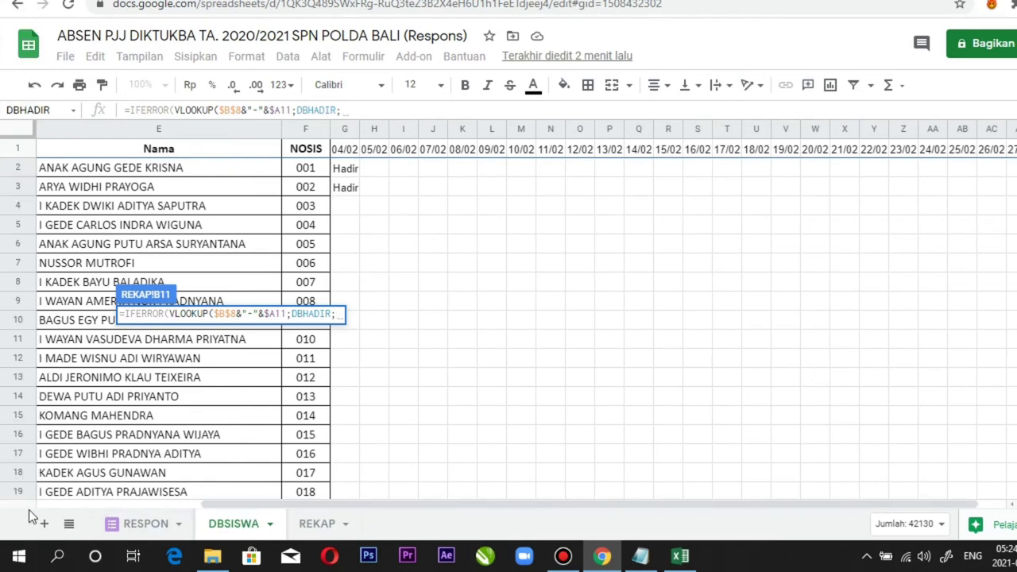
drag(207, 506, 39, 505)
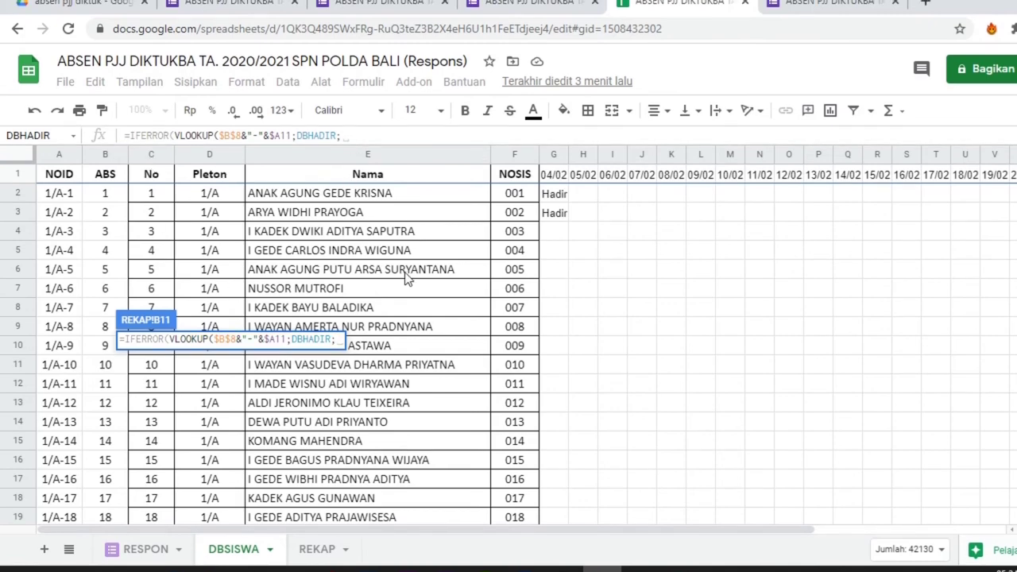
text(5)
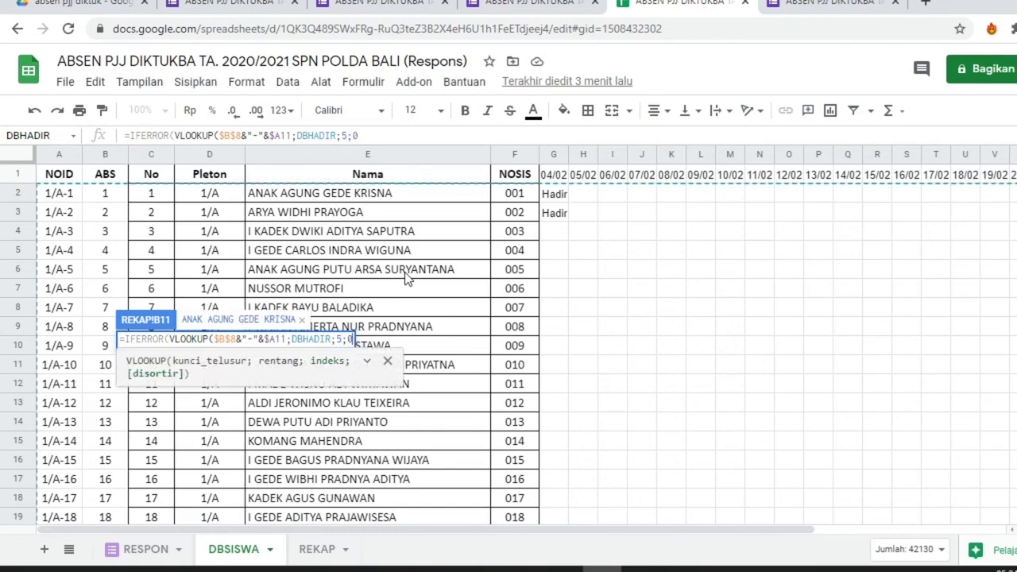
text(;0))
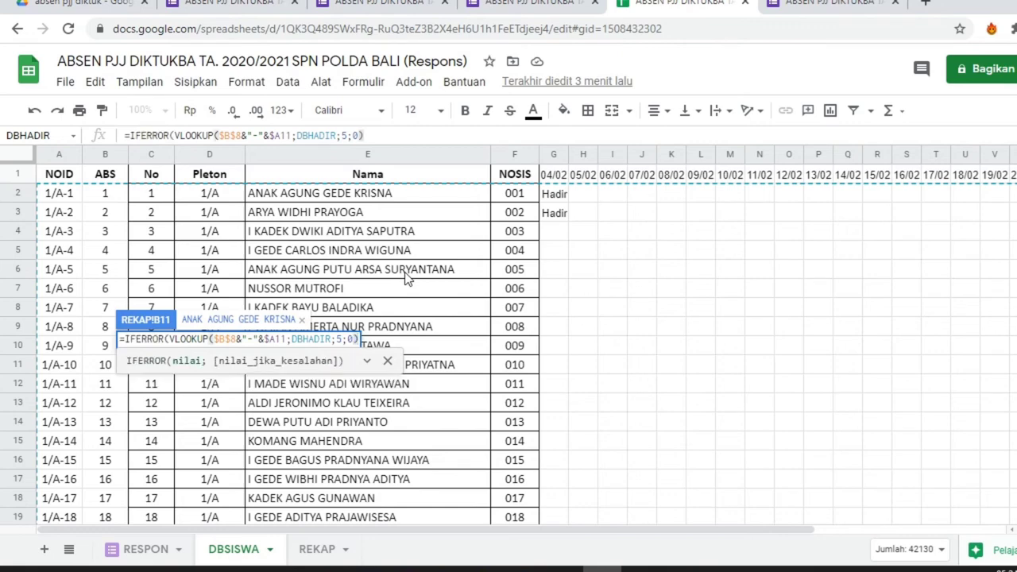
- Finish the IFERROR formula with an empty string "" as the error value and enter it in B11
text(;)
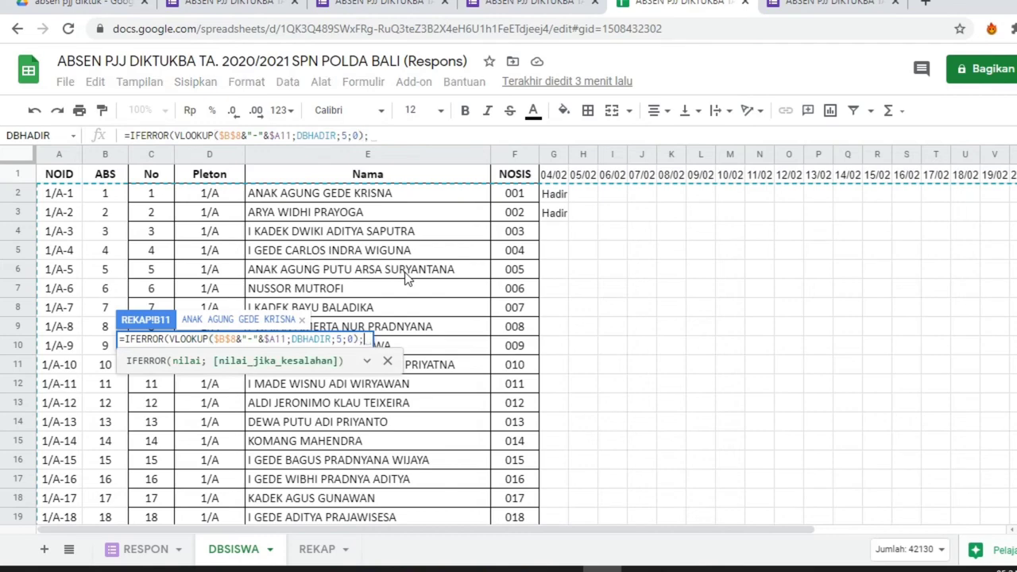
text("")
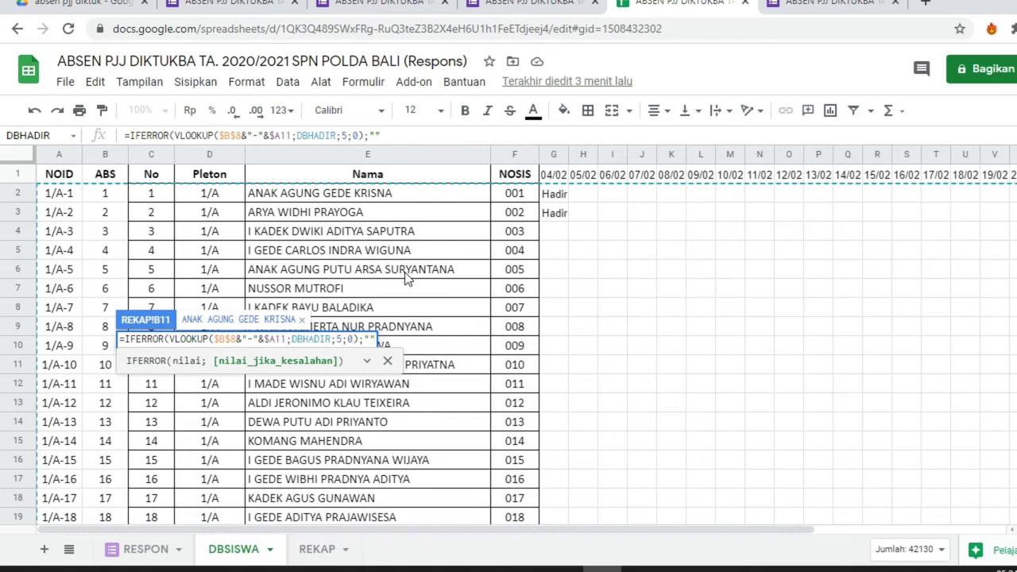
text())
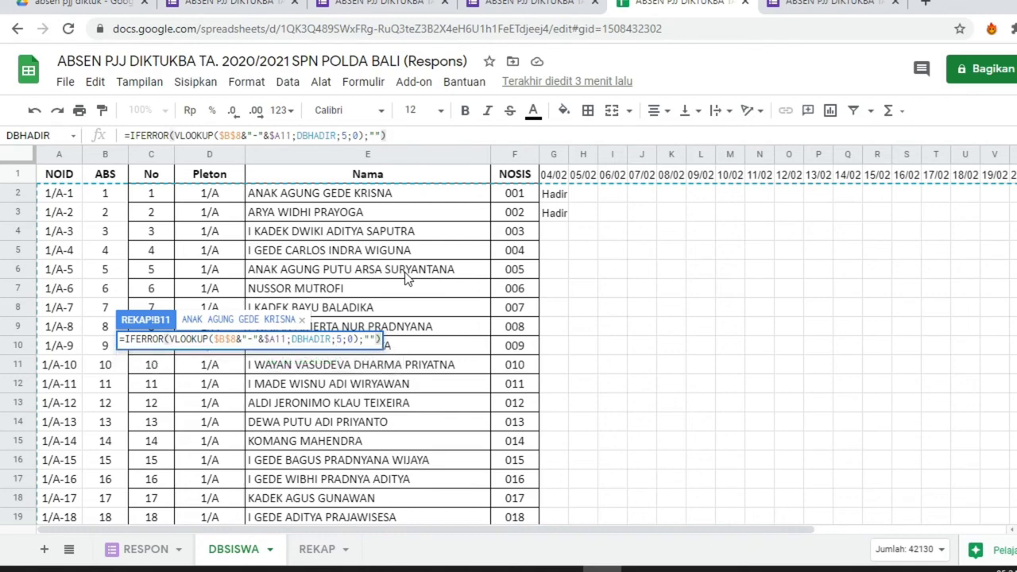
key(Return)
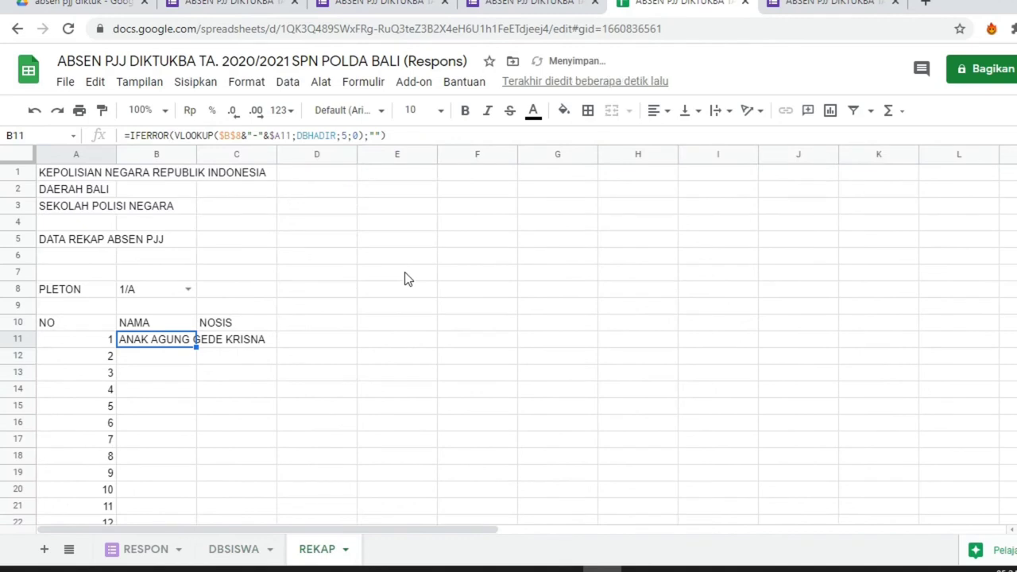
- Test the name lookup by switching the platoon in B8 to 2/A and back to 1/A
click(190, 291)
click(170, 331)
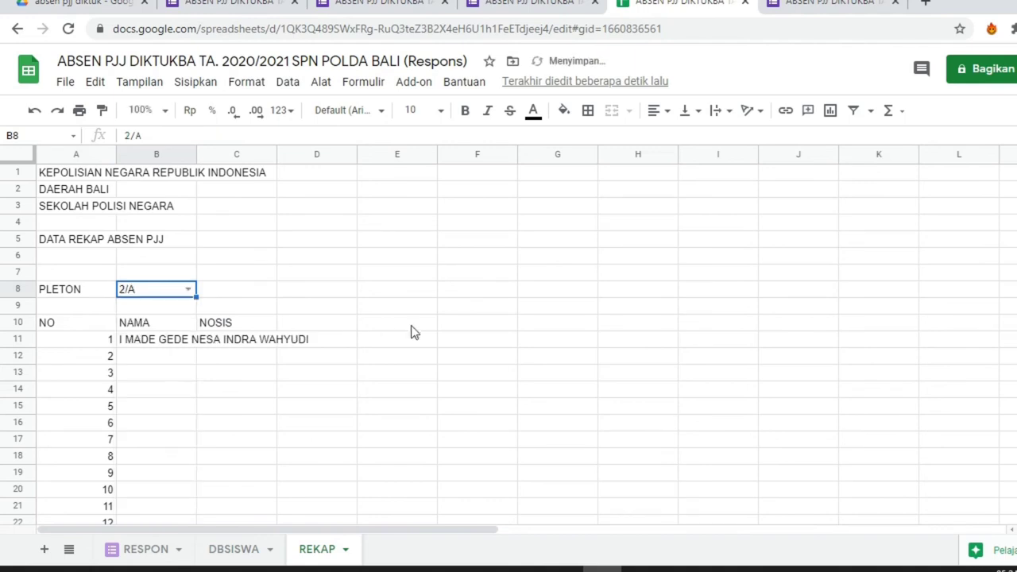
click(190, 290)
click(182, 310)
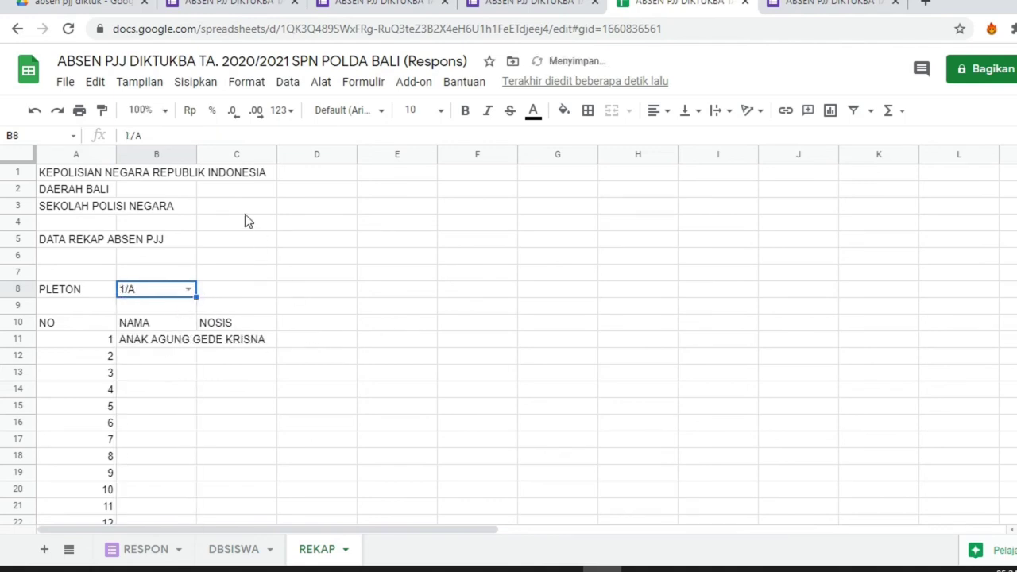
- Widen column B of the REKAP sheet to about double its width so full student names fit
drag(197, 156, 278, 156)
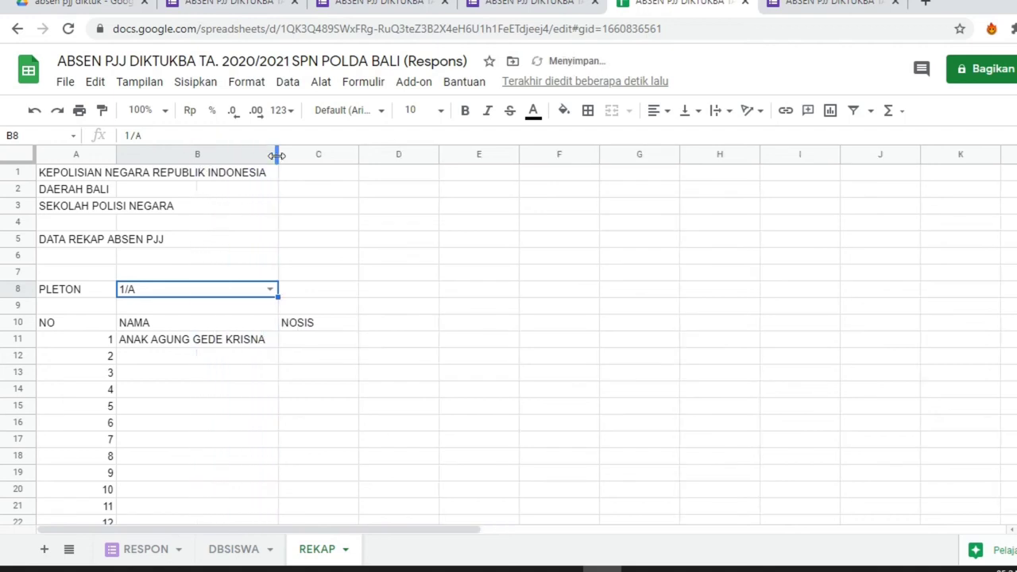
- Fill the B11 name formula down the NAMA column and widen column B to fit longer names
click(231, 347)
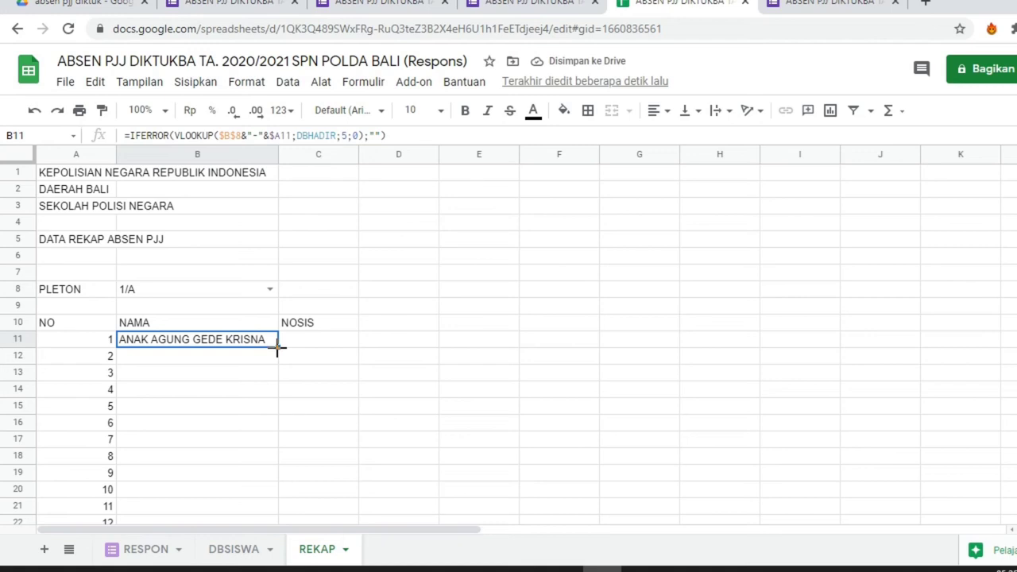
double_click(278, 347)
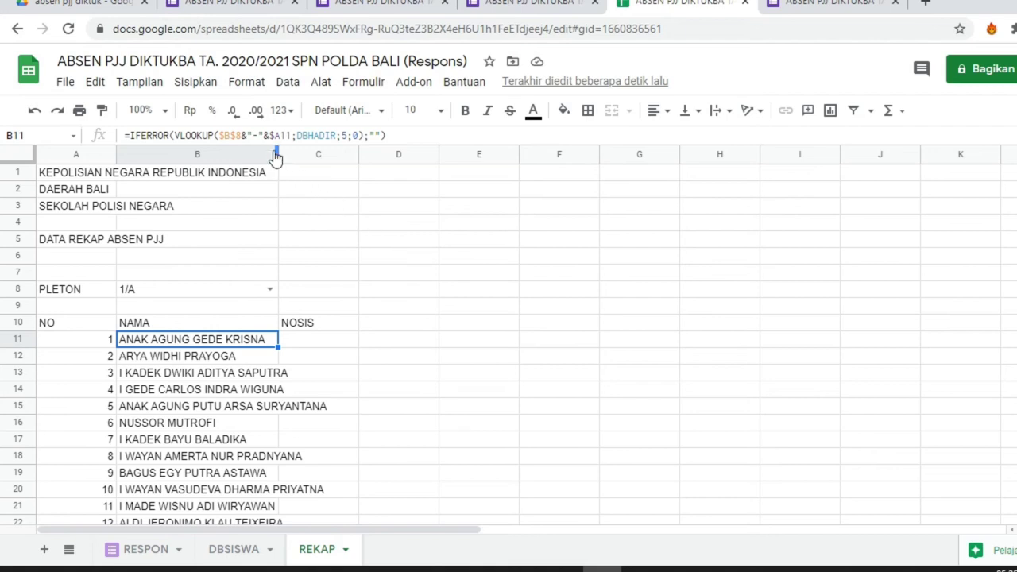
drag(275, 151, 349, 151)
scroll(413, 357, down, 5)
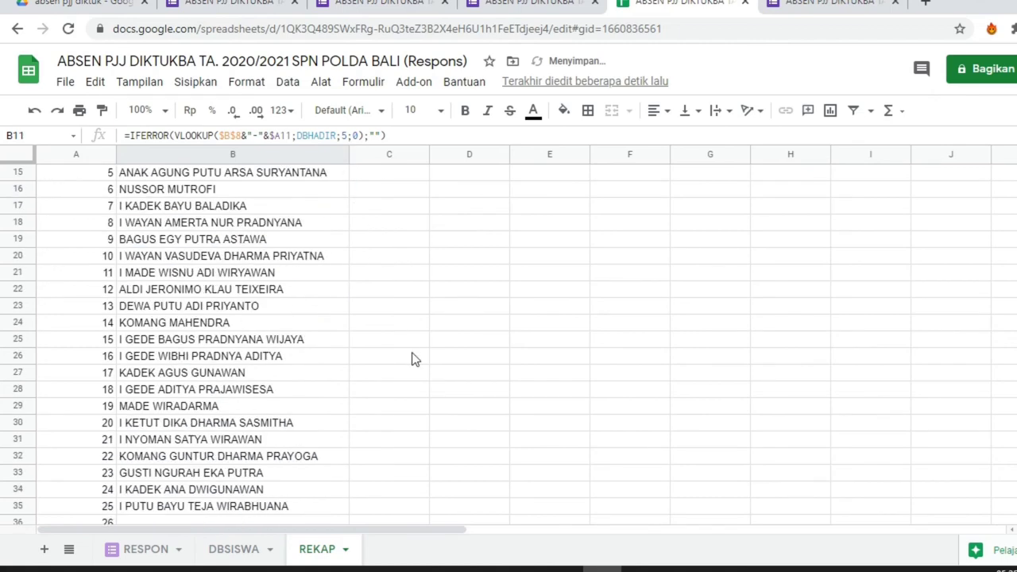
scroll(413, 359, up, 4)
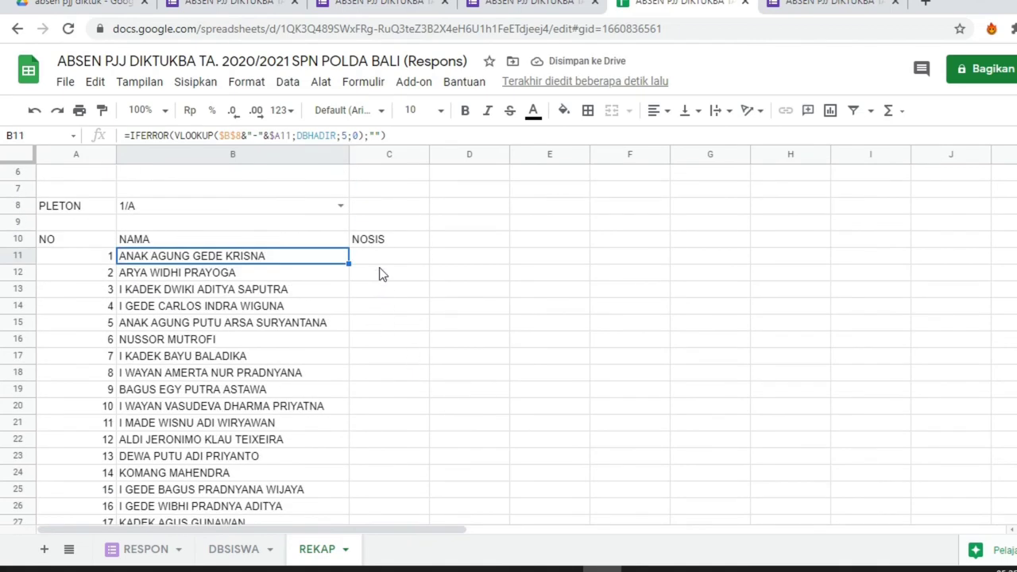
- Switch the platoon in B8 to 2/D, check the listed names, and widen column B further for the longest name
click(345, 205)
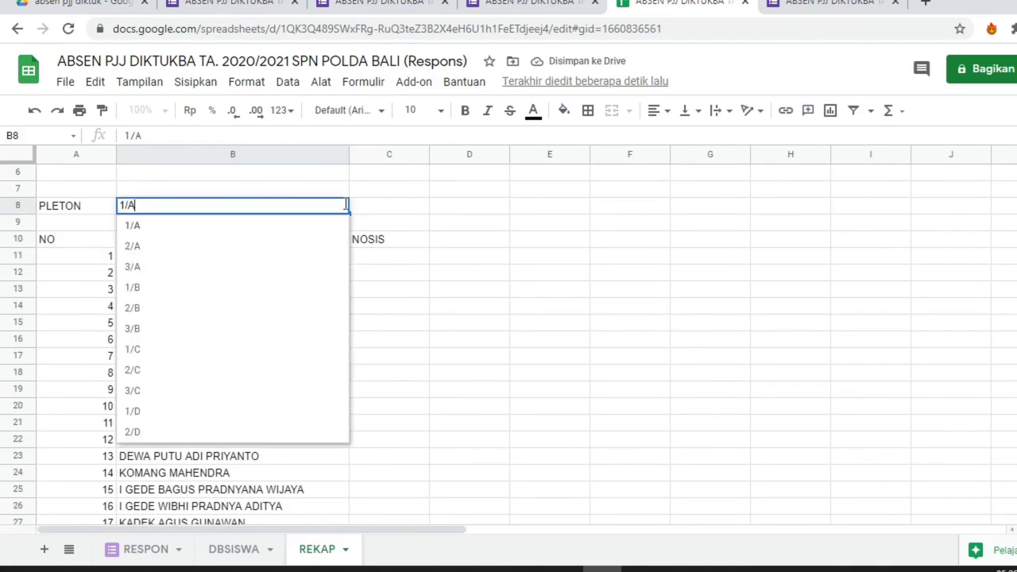
click(212, 432)
scroll(411, 395, down, 4)
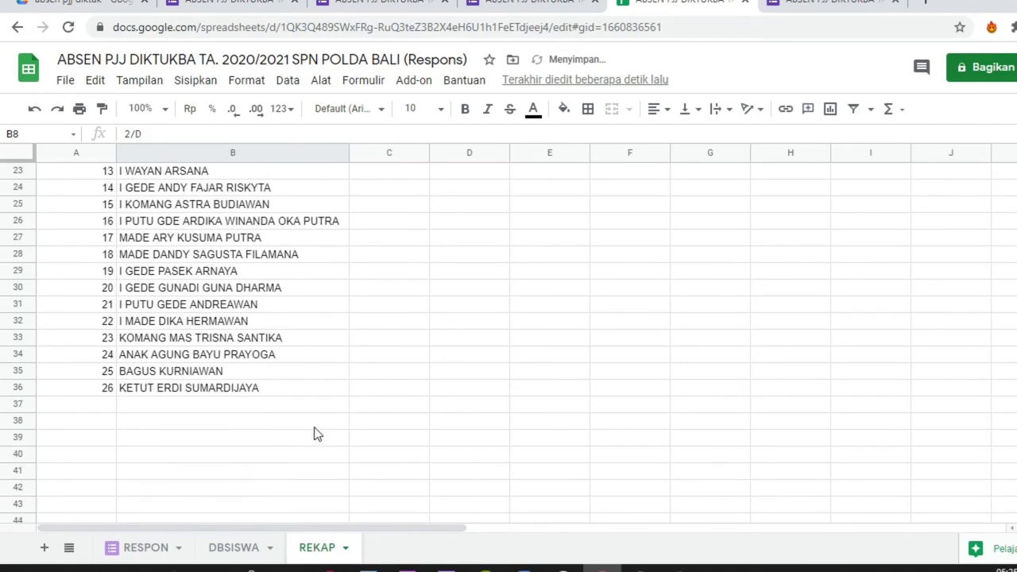
scroll(311, 431, up, 3)
scroll(311, 432, up, 4)
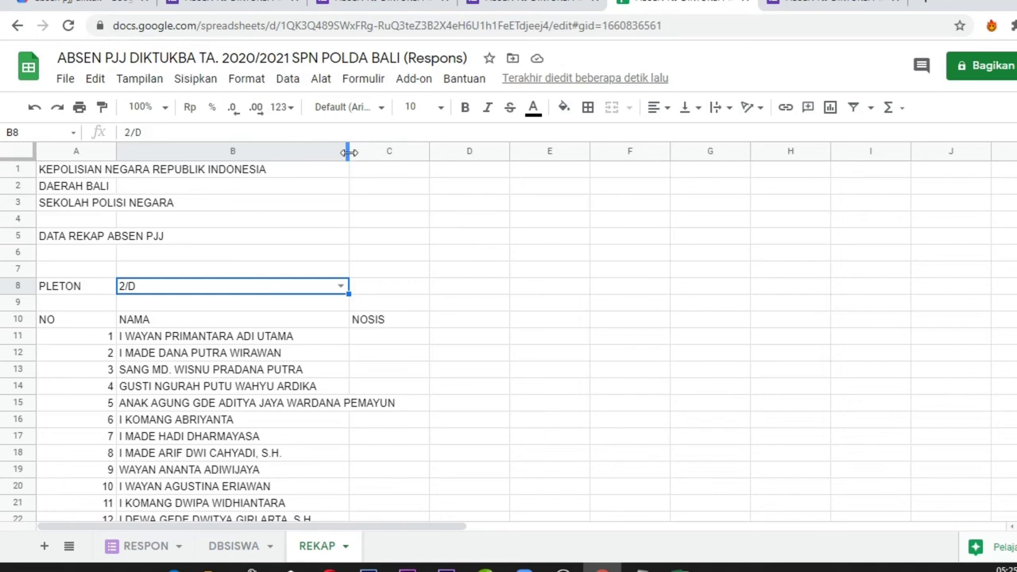
drag(349, 158, 417, 154)
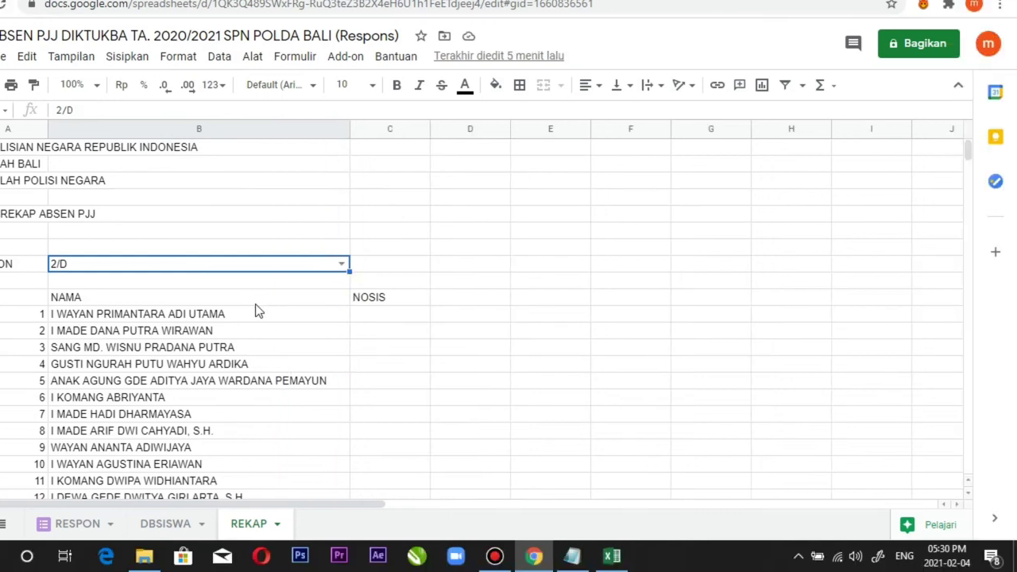
- Copy the B11 name lookup formula across into C11 under the NOSIS heading
click(373, 317)
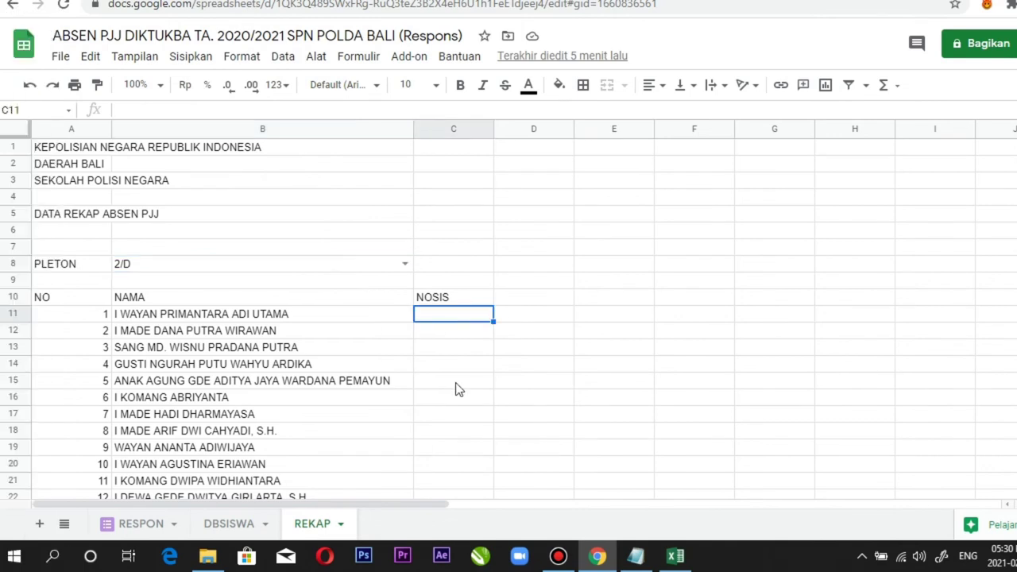
scroll(456, 388, down, 1)
scroll(455, 389, up, 1)
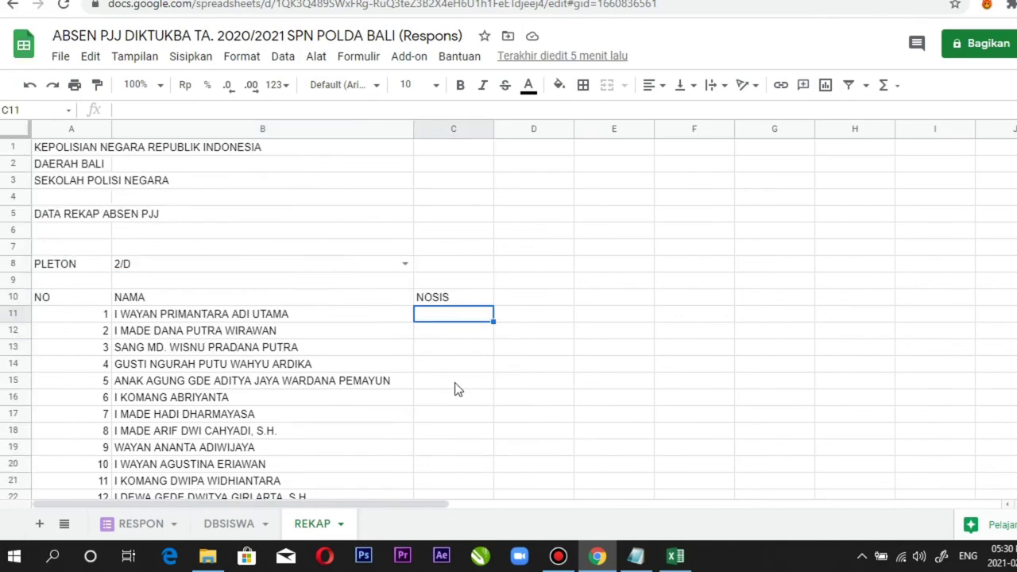
click(329, 318)
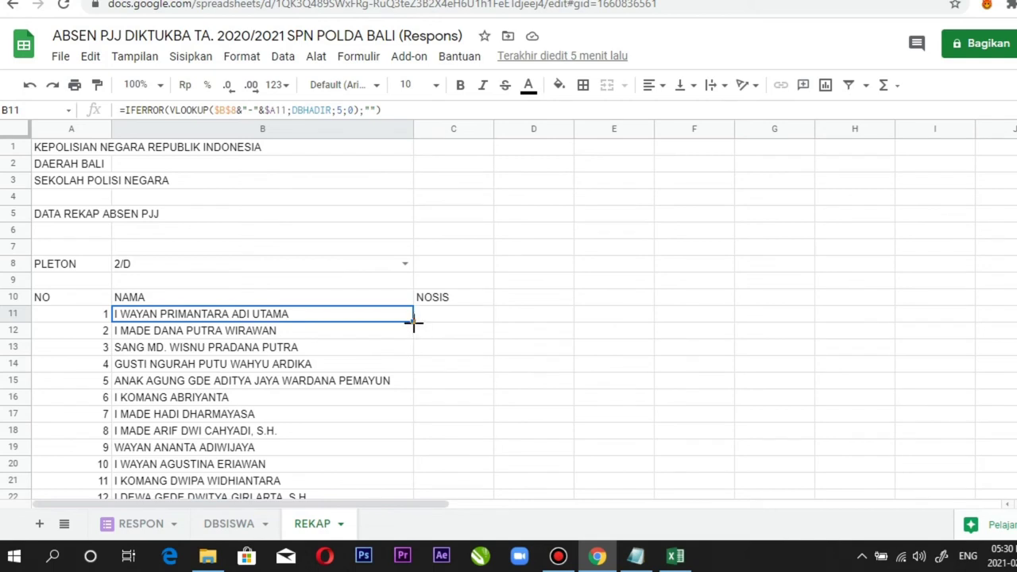
drag(413, 321, 478, 320)
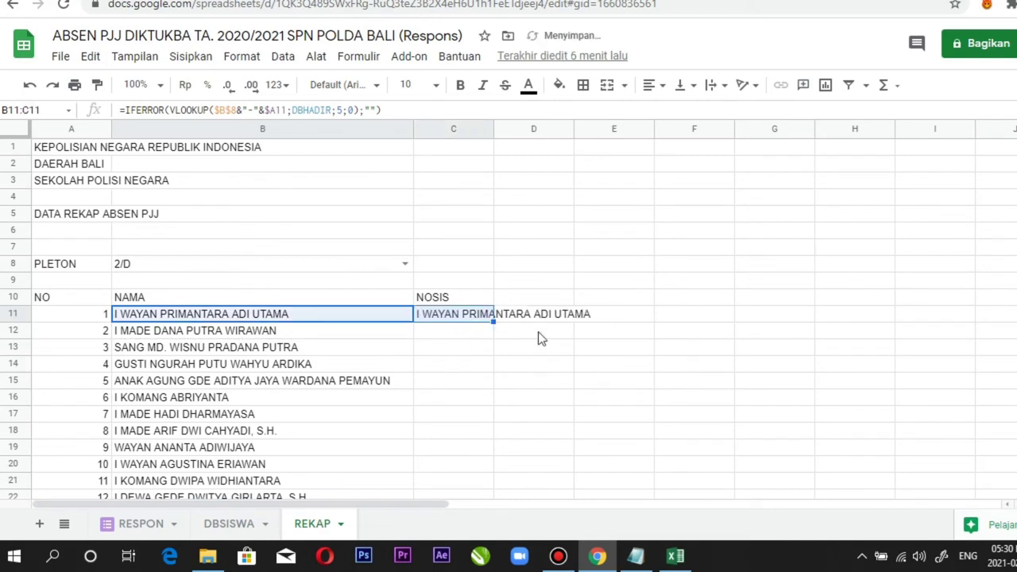
click(467, 324)
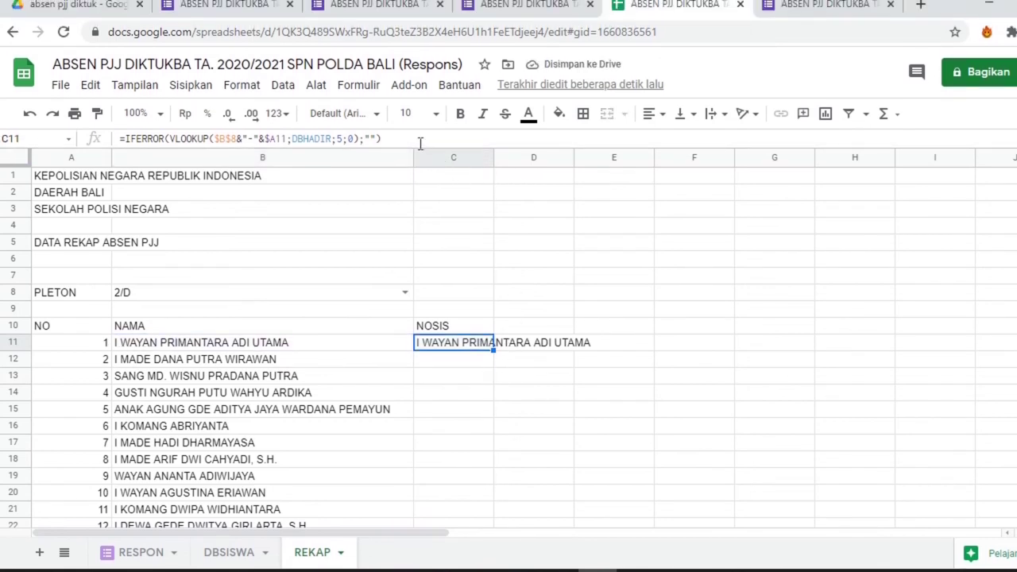
- Check the NOSIS column's position in DBSISWA and change the VLOOKUP index in REKAP cell C11 to 6
click(420, 142)
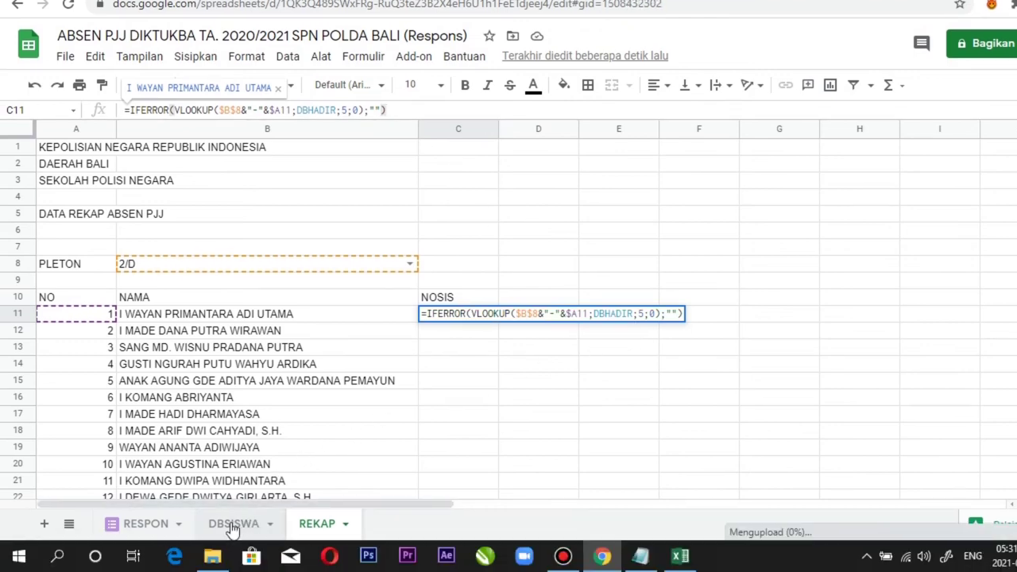
click(252, 555)
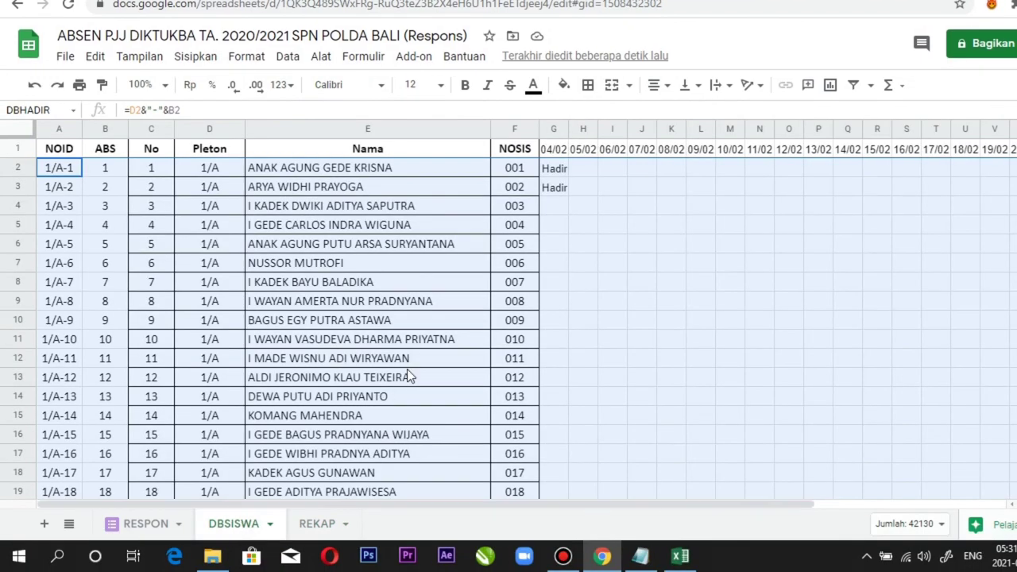
click(185, 244)
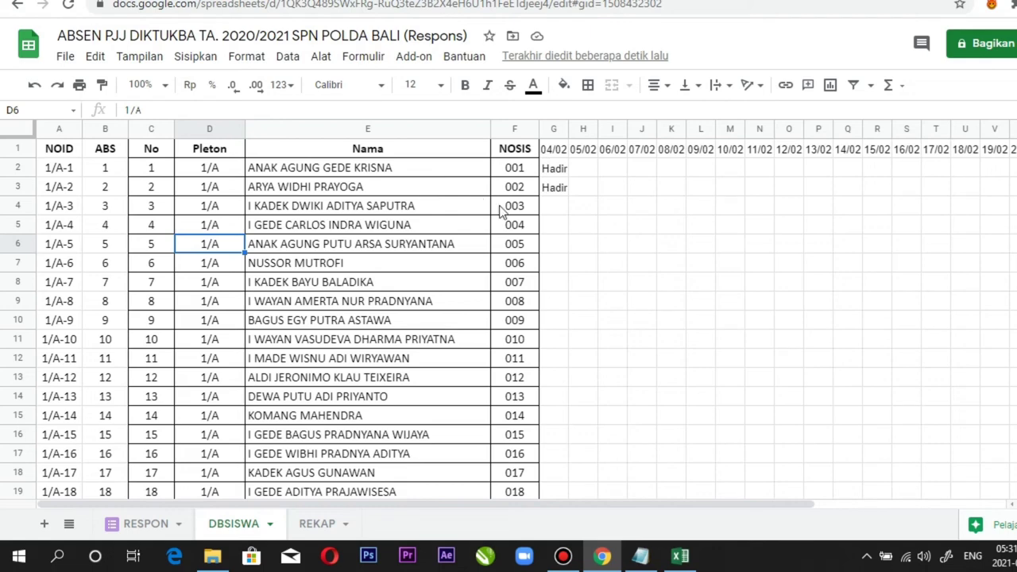
click(335, 521)
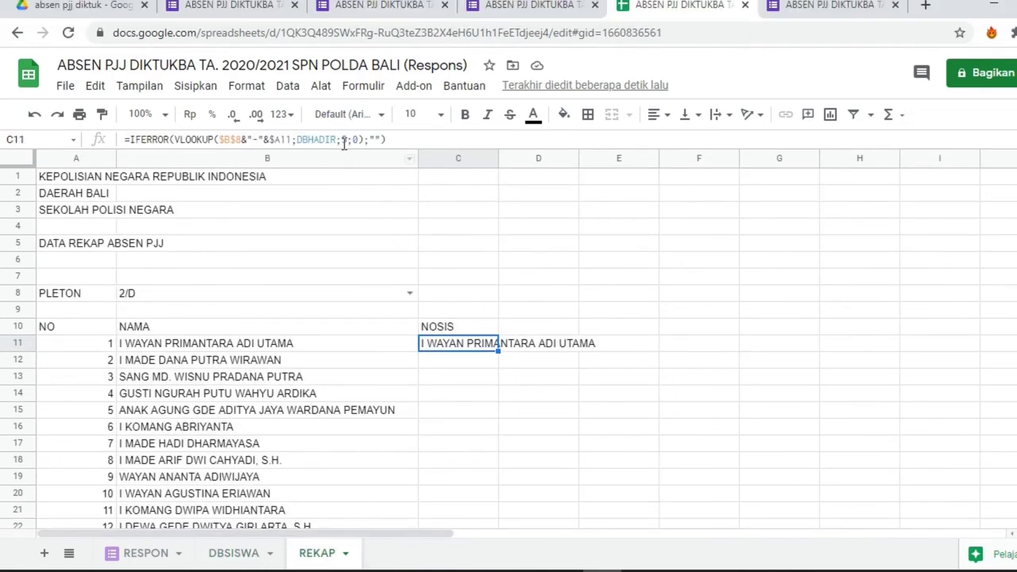
click(342, 110)
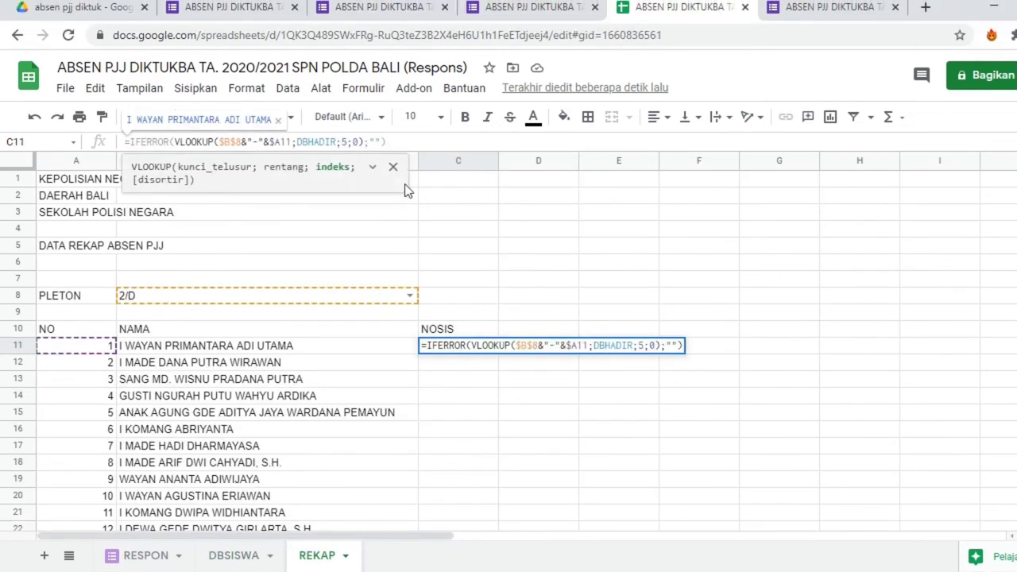
key(Return)
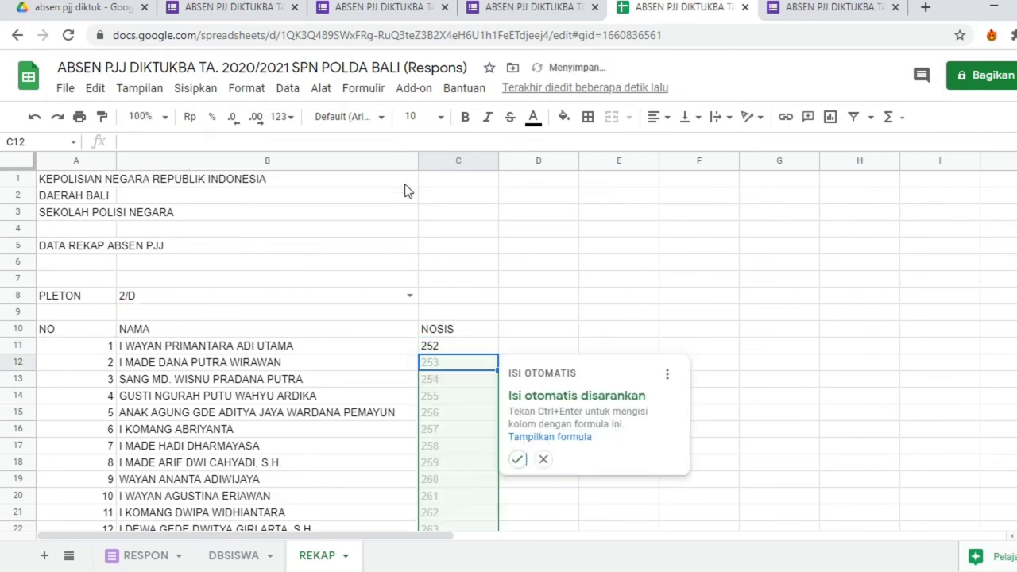
- Fill the C11 formula down the NOSIS column for all numbered rows and check the filled list
click(580, 283)
click(424, 352)
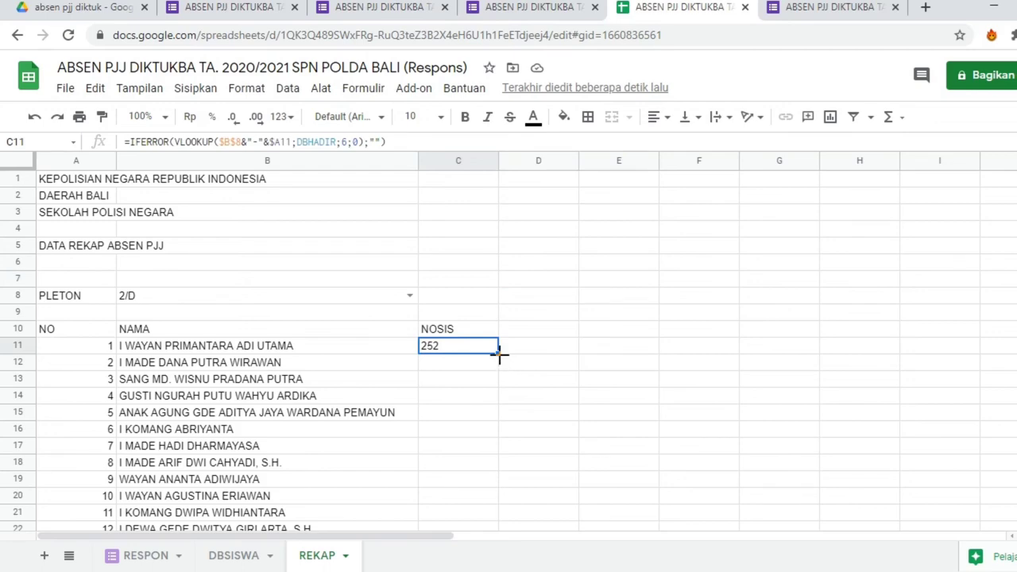
double_click(499, 355)
scroll(558, 397, down, 5)
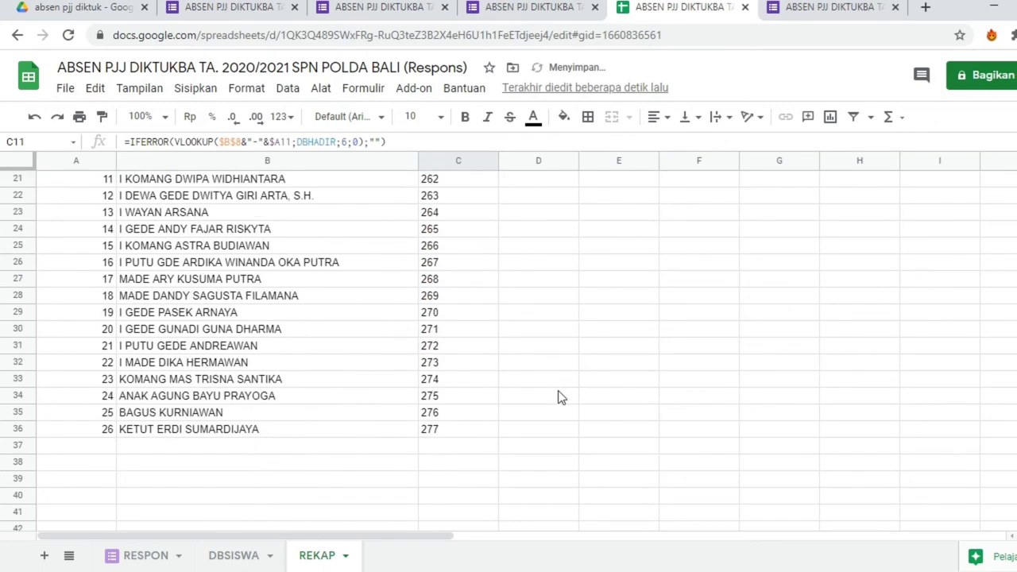
scroll(558, 397, up, 5)
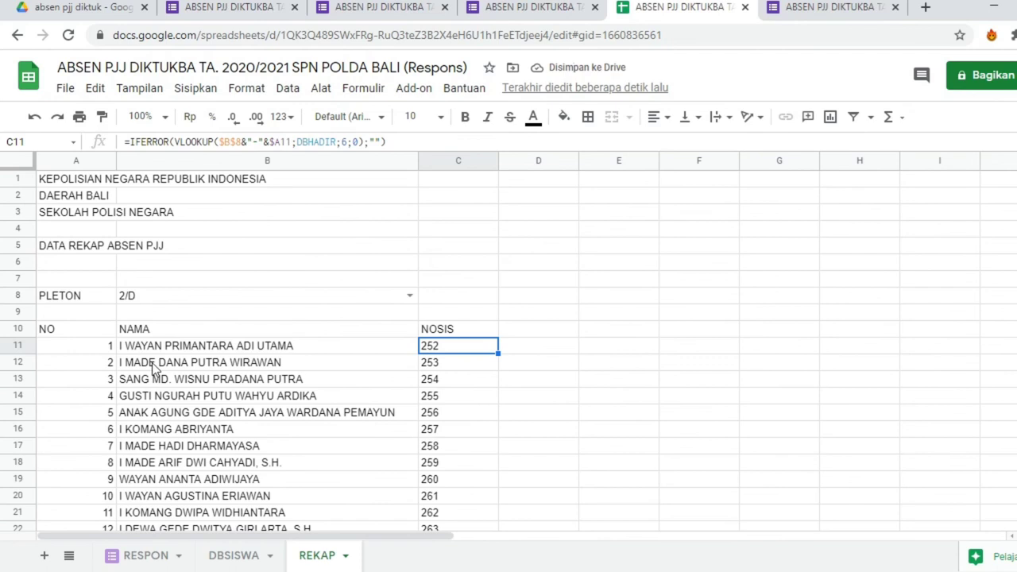
- Test the name and NOSIS lookups by switching the platoon in B8 to 1/A, 2/A, 3/A and back to 1/A
click(190, 292)
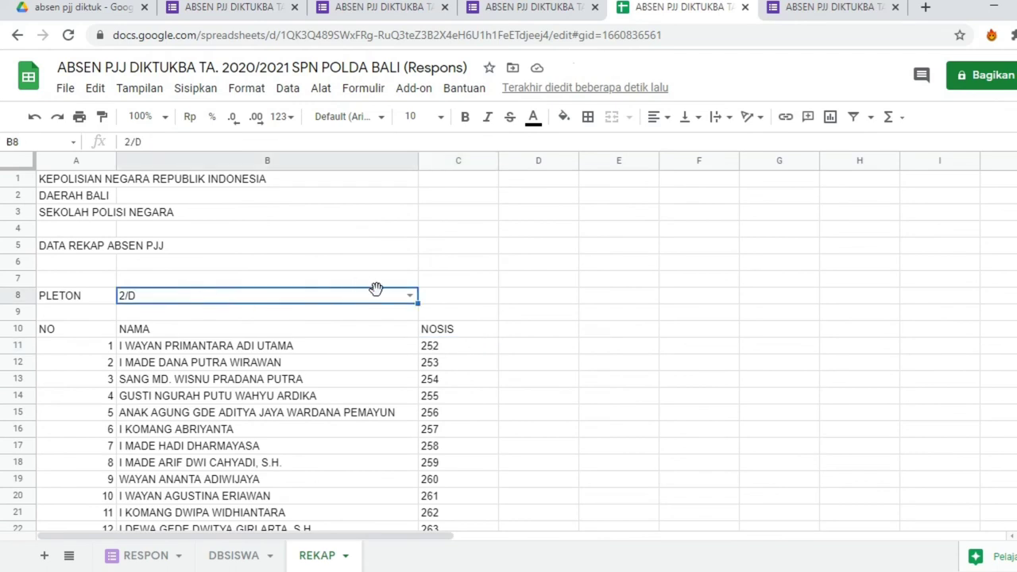
click(410, 298)
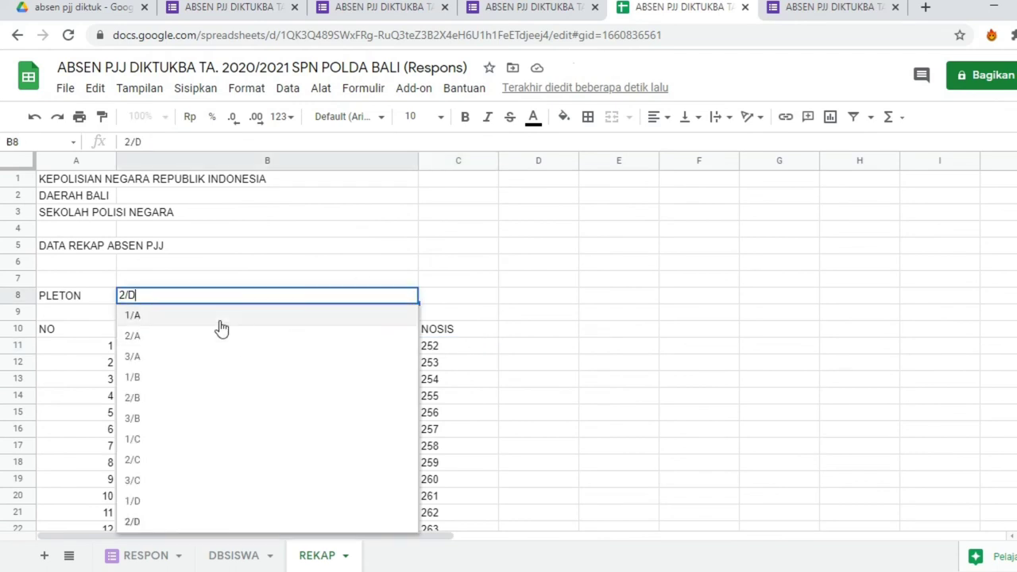
click(224, 324)
click(409, 296)
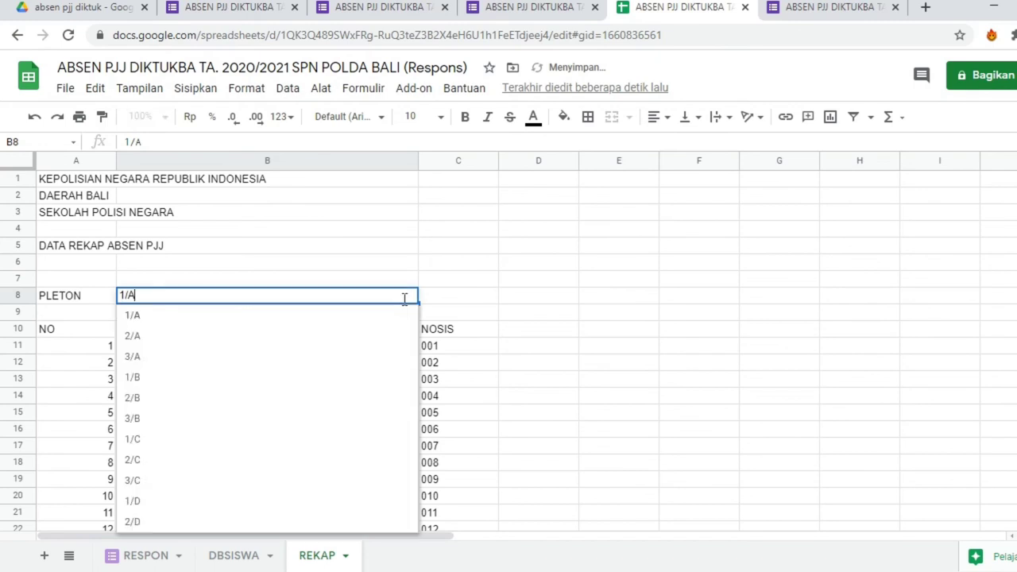
click(238, 345)
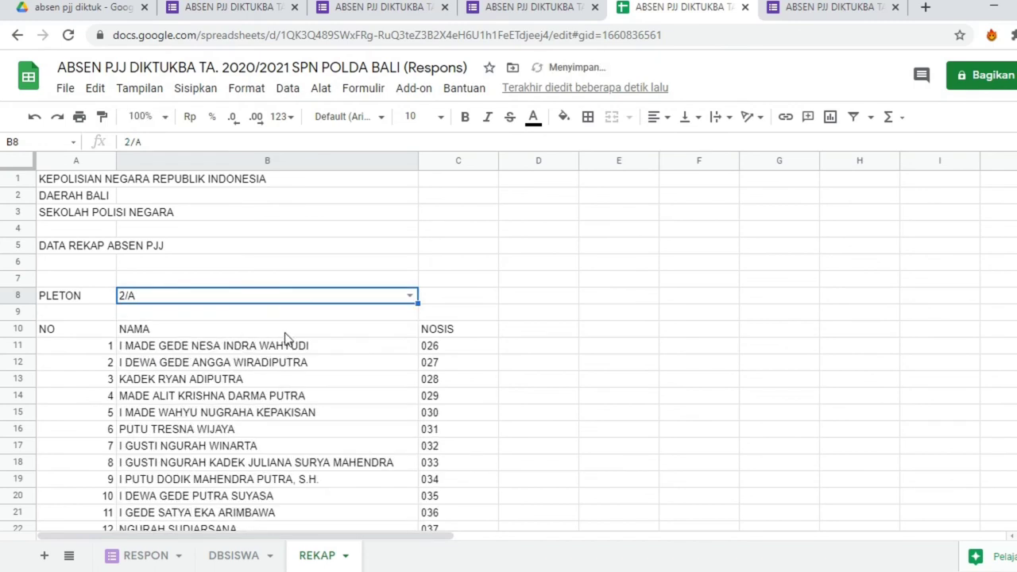
click(410, 295)
click(235, 355)
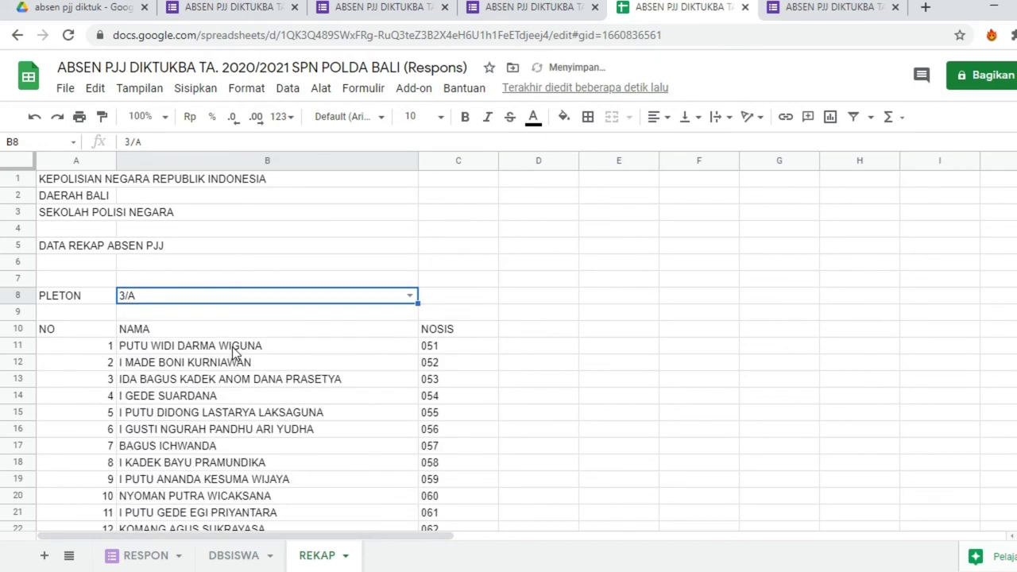
scroll(484, 418, down, 5)
scroll(486, 418, up, 5)
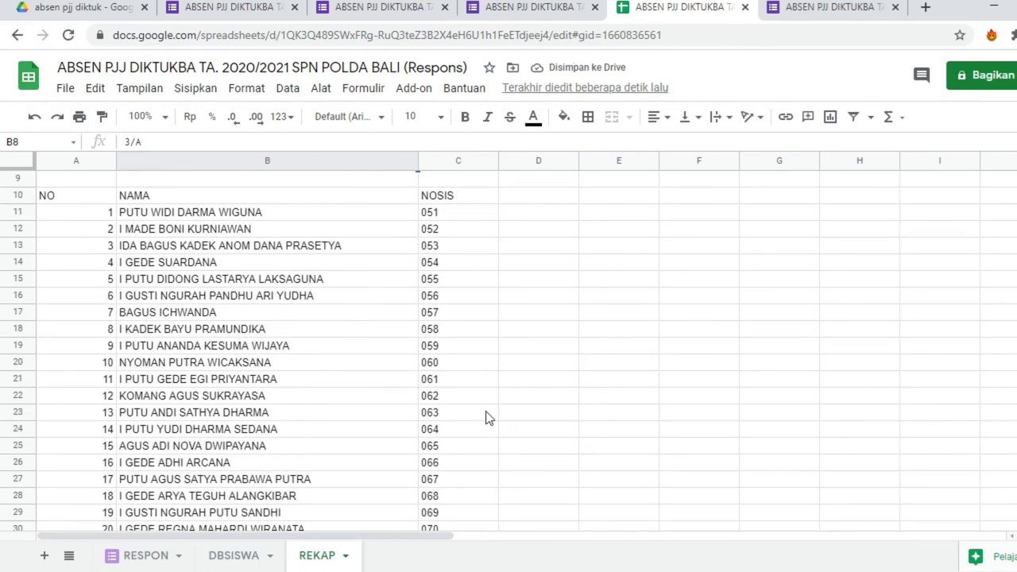
click(412, 297)
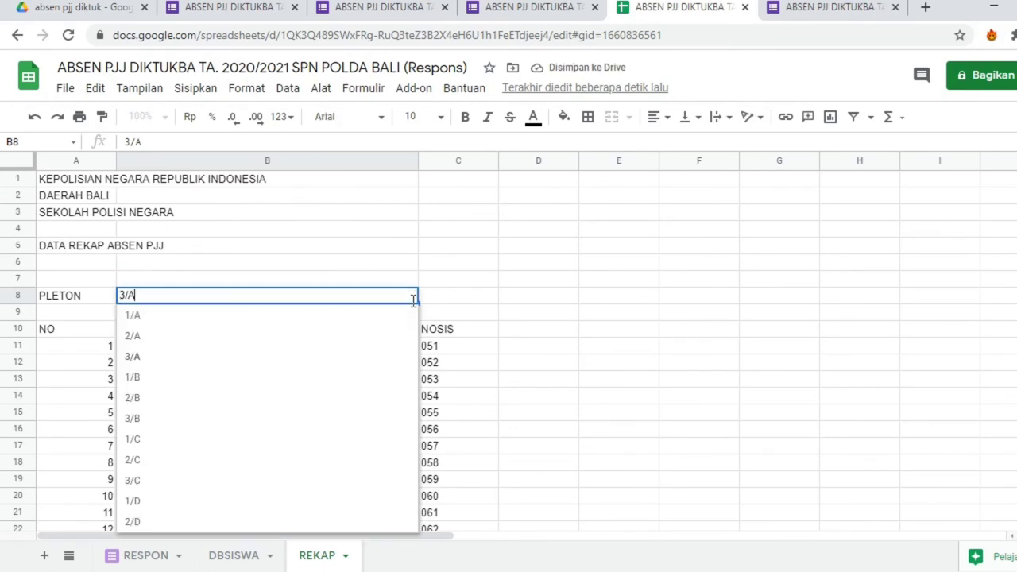
click(306, 319)
click(618, 364)
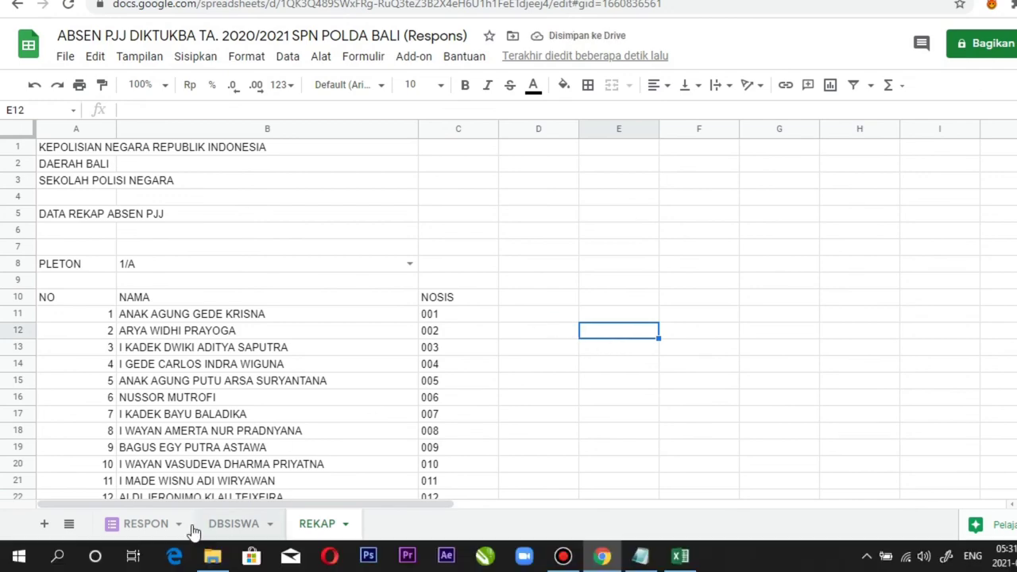
- Copy the date headers from 04/02 to 28/02 in G1:AE1 of the DBSISWA sheet
click(232, 556)
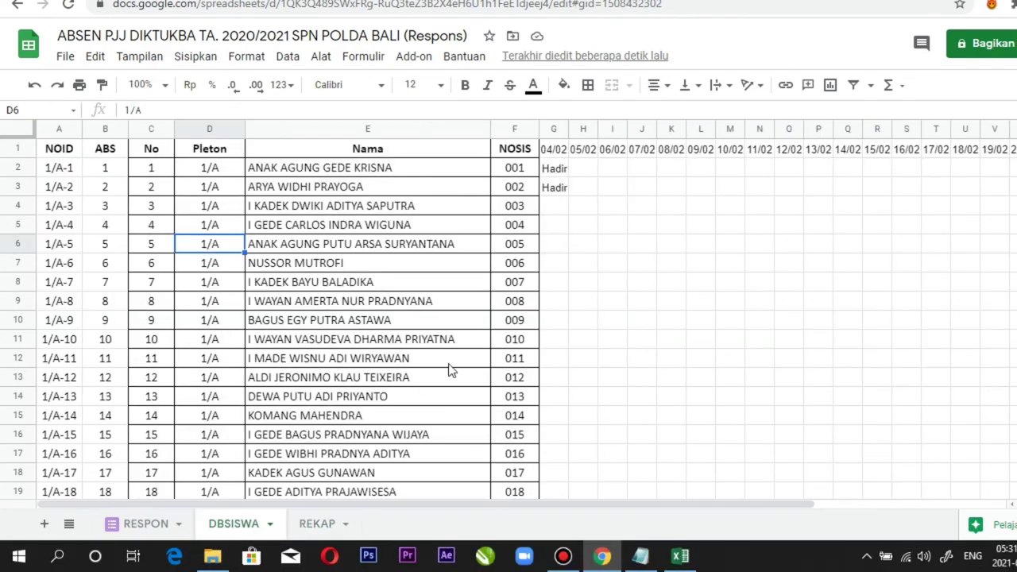
click(552, 150)
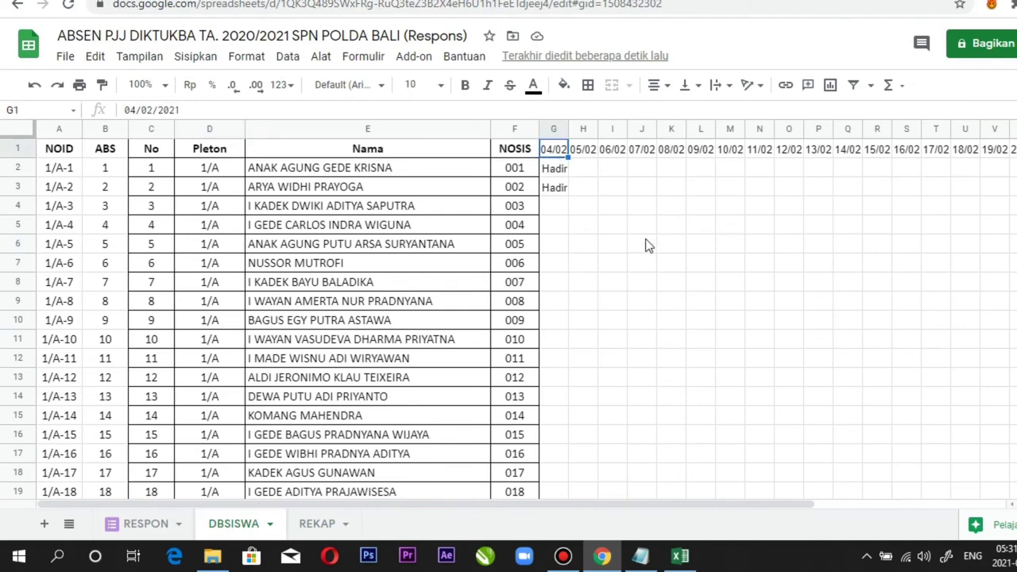
key(ctrl+shift+Right)
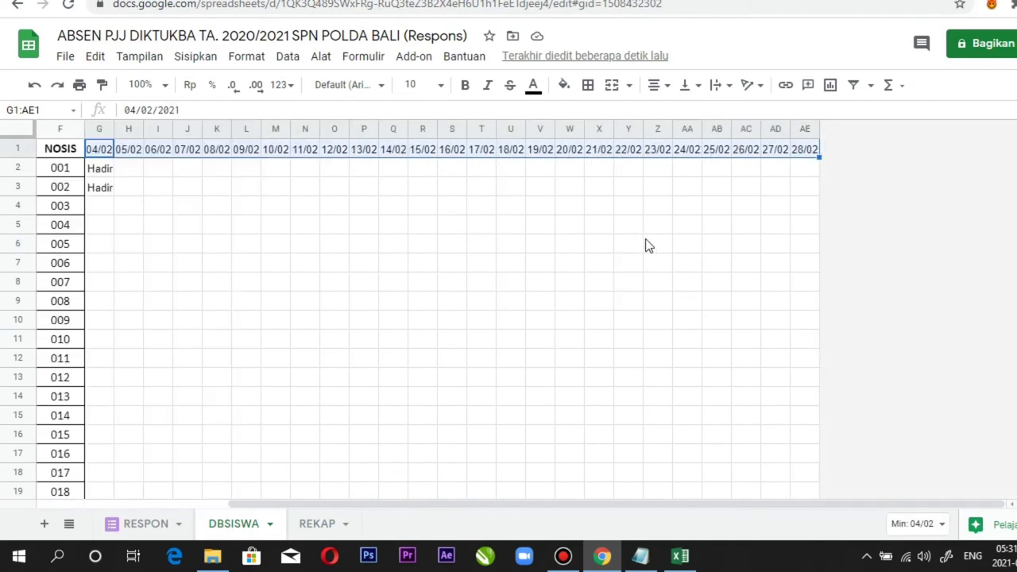
key(shift+Left)
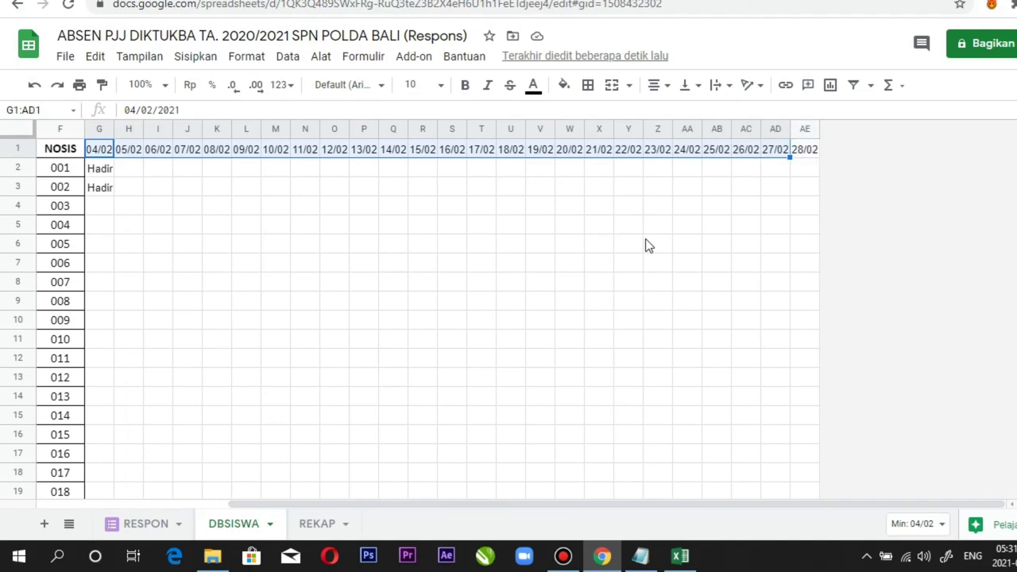
key(shift+Right)
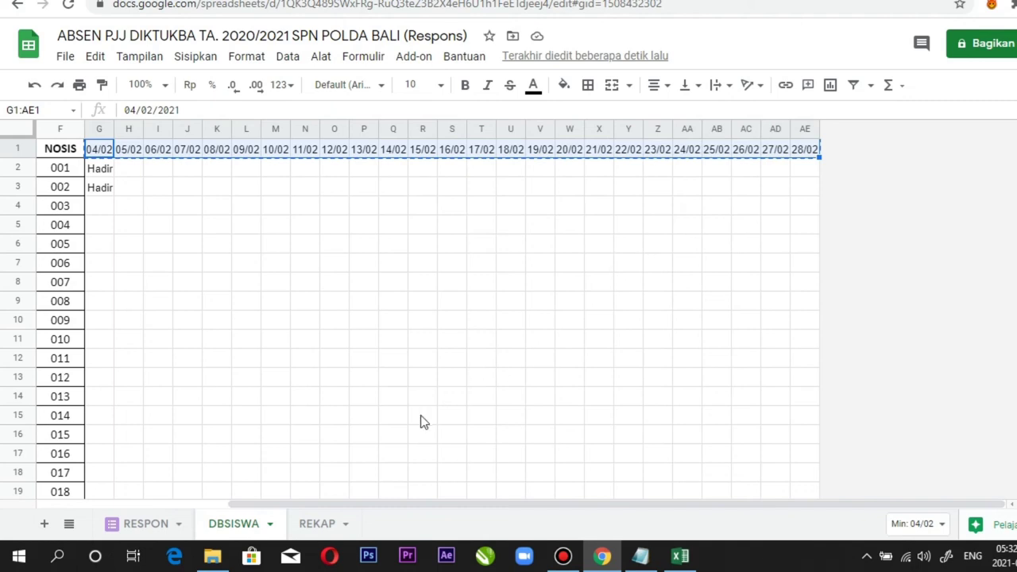
- Paste the copied date headers into row 10 of the REKAP sheet from D10 and narrow columns D to AB to fit the dates
click(318, 523)
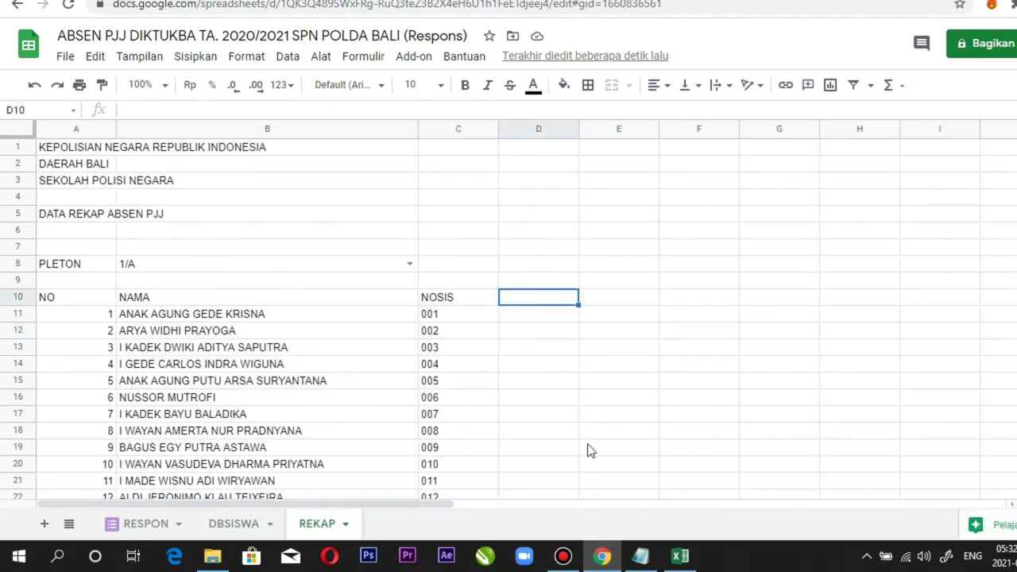
key(ctrl+v)
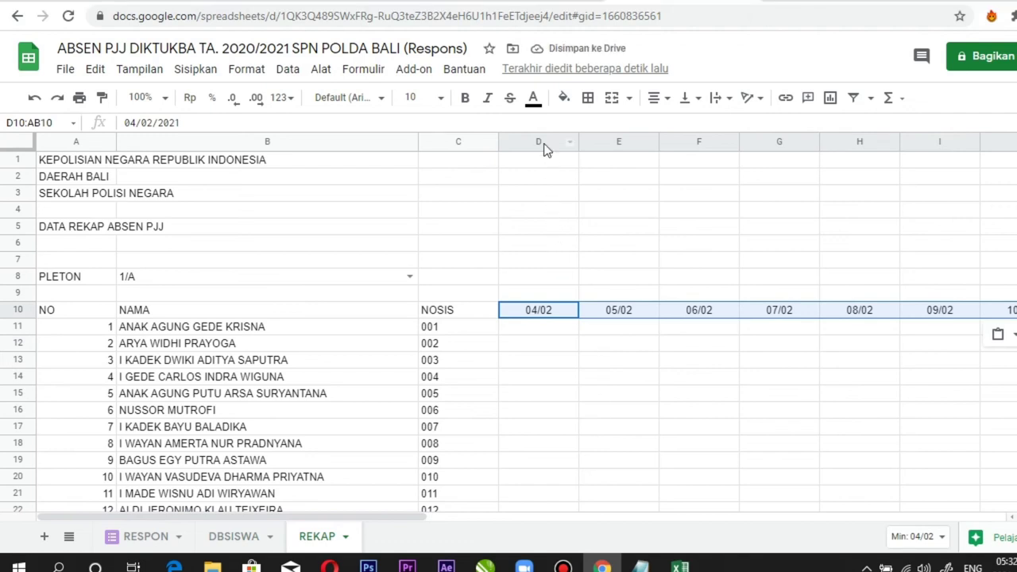
click(544, 144)
key(shift+Right)
key(shift+Right)
key(shift+Right)
key(shift+Right)
key(shift+Right)
key(shift+Right)
key(shift+Right)
key(shift+Right)
key(shift+Right)
key(shift+Right)
key(shift+Right)
key(shift+Right)
key(shift+Right)
key(shift+Right)
key(shift+Right)
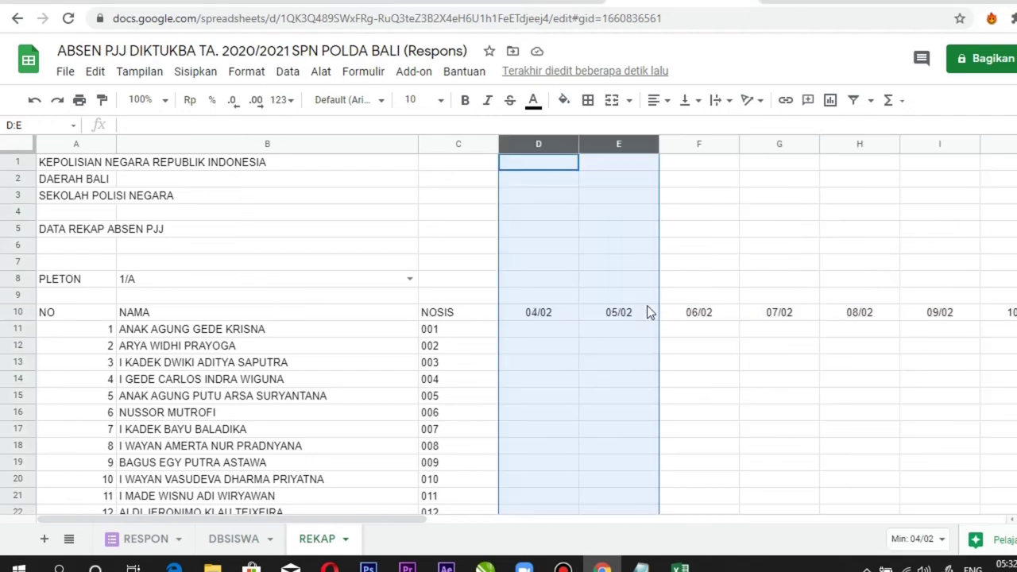
key(shift+Right)
key(shift+Right)
key(shift+Right)
key(shift+Right)
key(shift+Right)
key(shift+Right)
key(shift+Right)
key(shift+Right)
key(shift+Right)
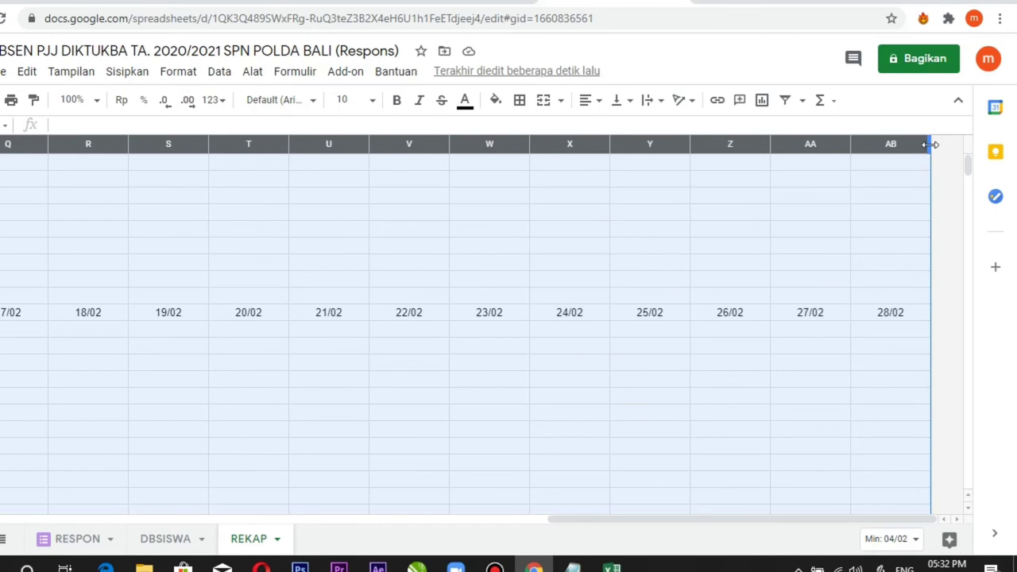
drag(931, 145, 914, 151)
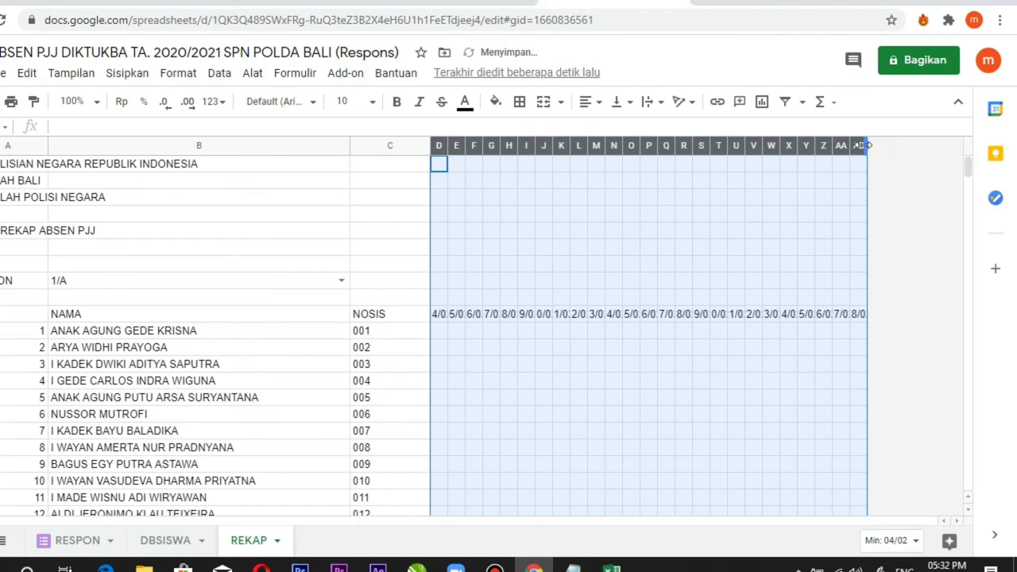
drag(867, 146, 884, 145)
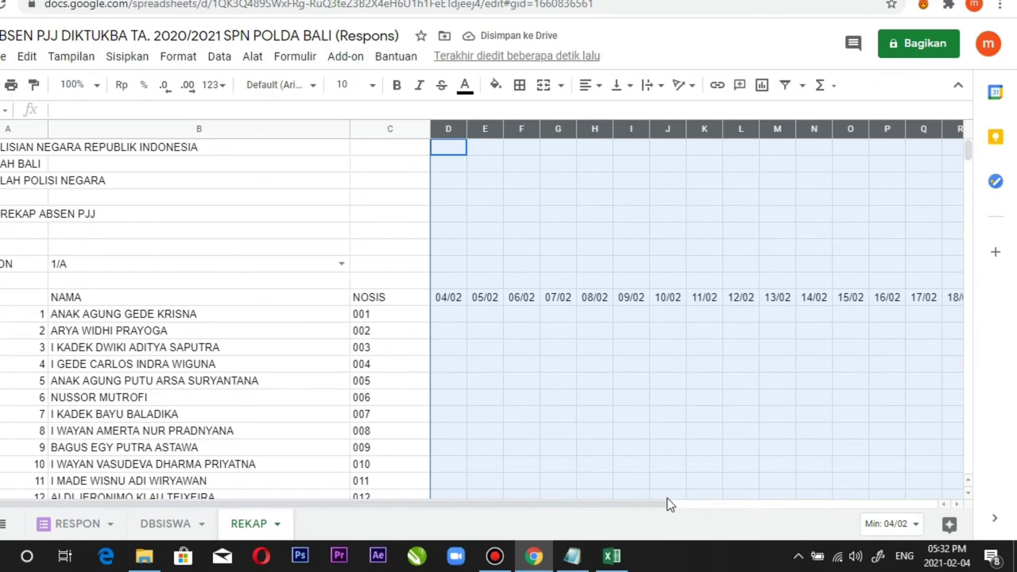
- Examine the date headers across row 10 of REKAP, from the last dates back to the NOSIS column
click(795, 503)
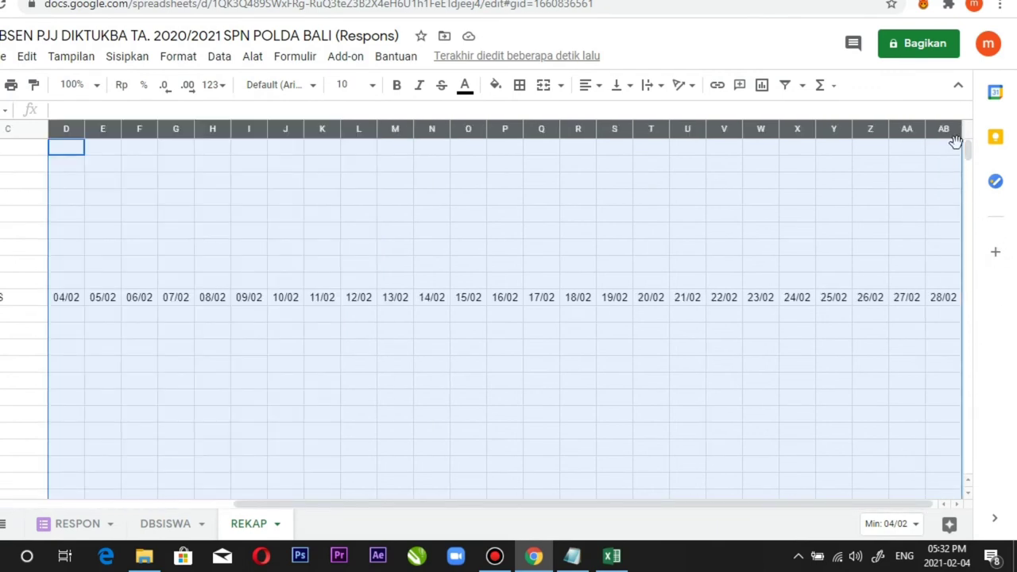
click(907, 306)
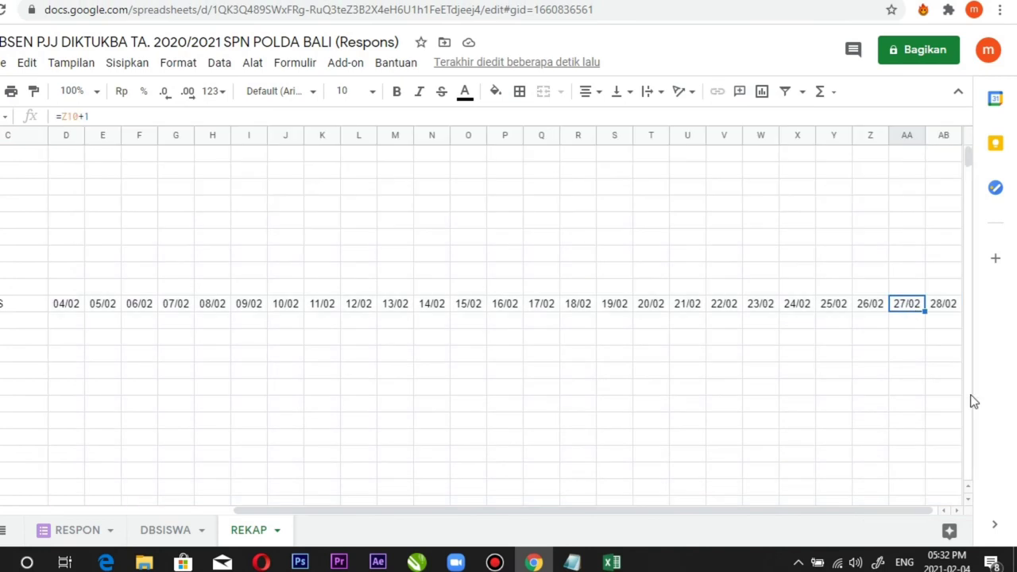
key(Left)
key(Left)
key(Left)
key(Left)
key(Left)
key(Left)
key(Left)
key(Left)
key(Left)
key(Left)
key(Left)
key(Left)
key(Left)
key(Left)
key(Left)
key(Left)
key(Left)
key(Left)
key(Left)
key(Left)
key(Left)
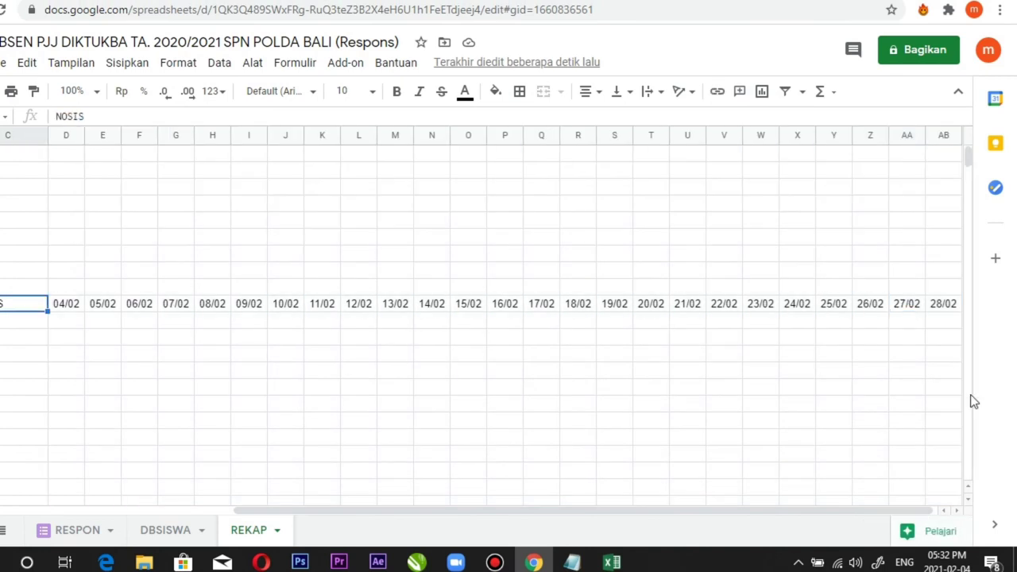
key(Right)
key(Right)
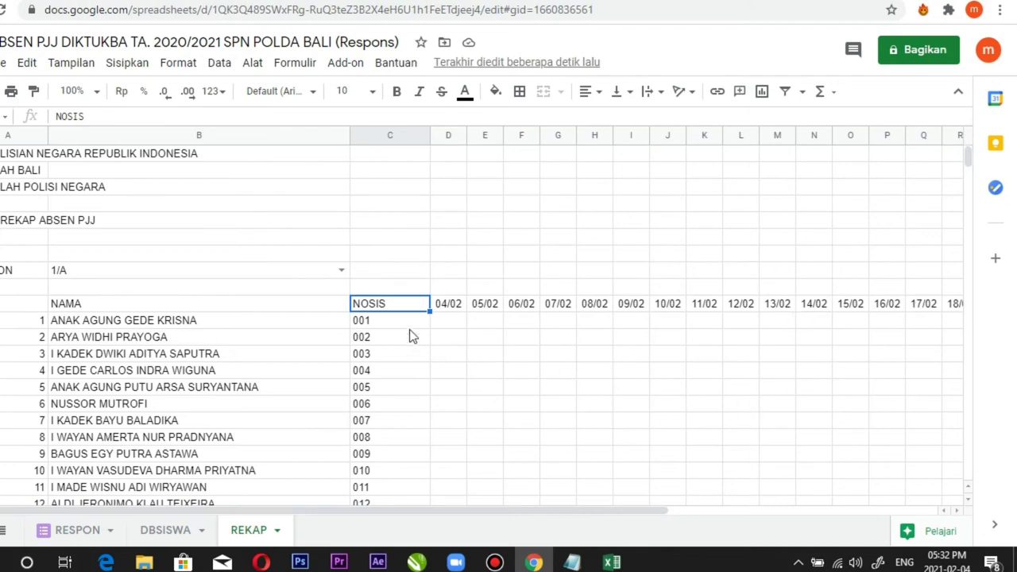
- Check the date columns and attendance entries in the DBSISWA sheet against REKAP cell D11, which is the first attendance cell
click(444, 325)
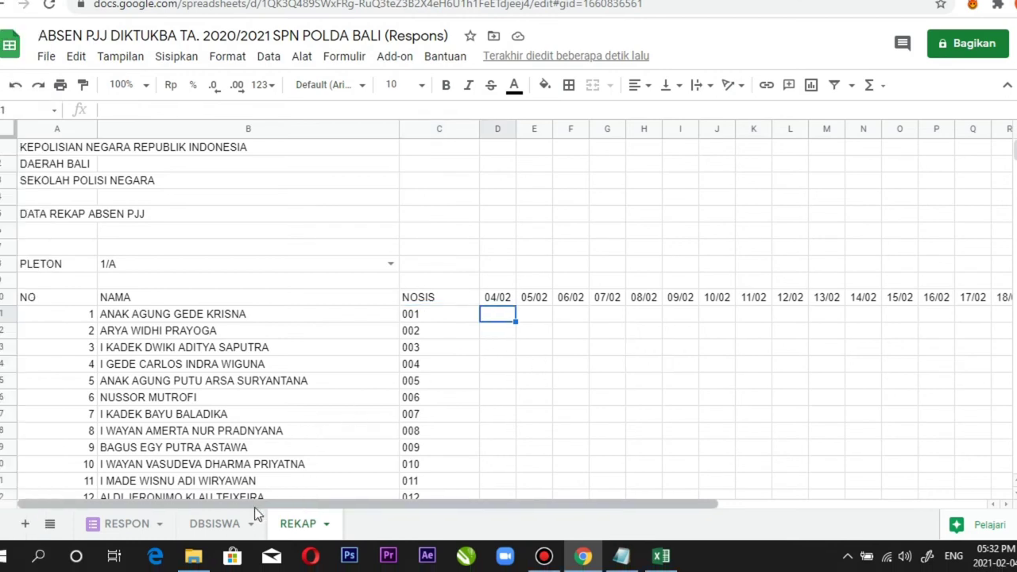
click(180, 534)
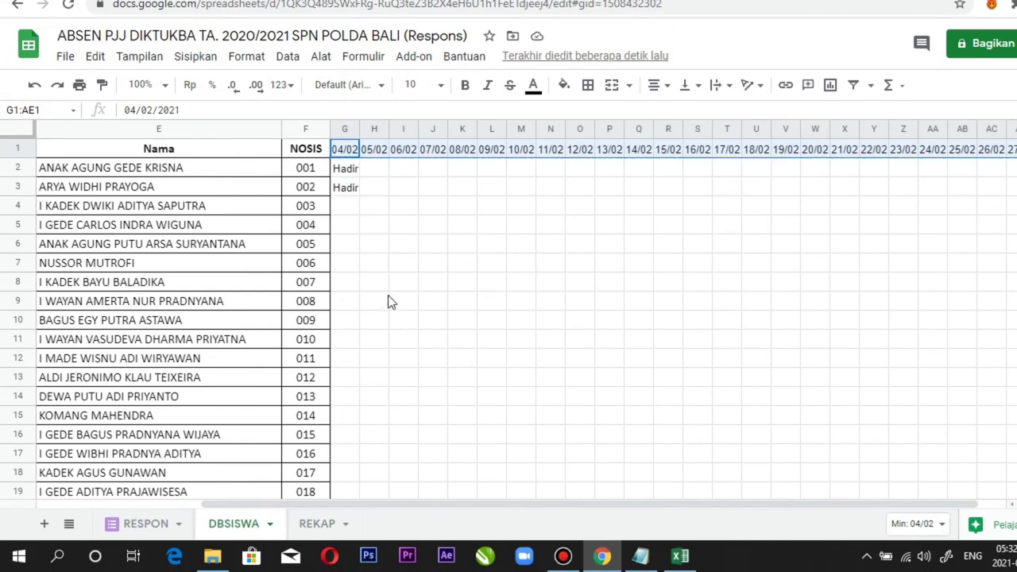
click(317, 523)
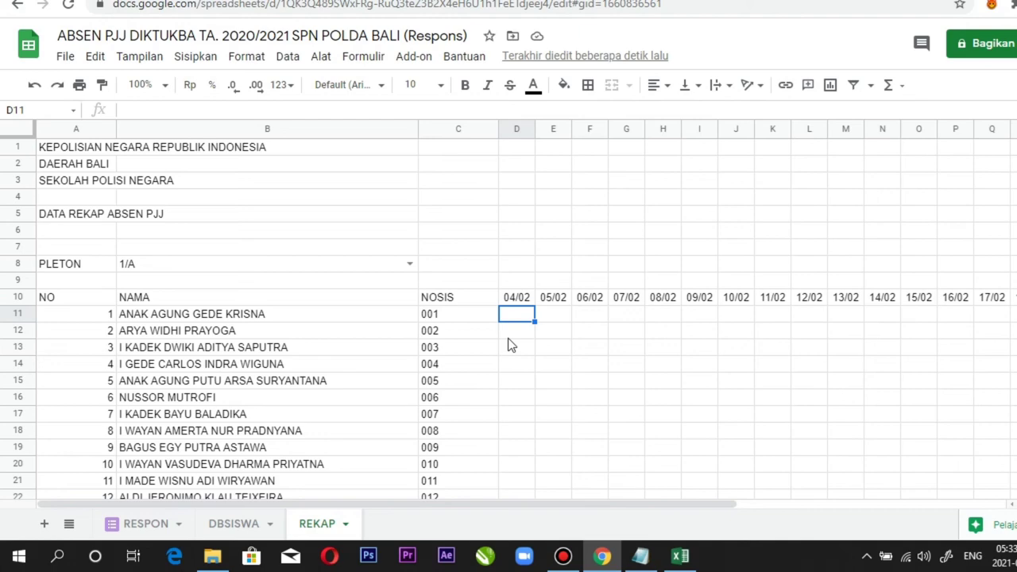
- Copy the "Formula Rekap per Kelas" formula from the Notepad notes and paste it into cell D11 of the REKAP sheet
click(640, 552)
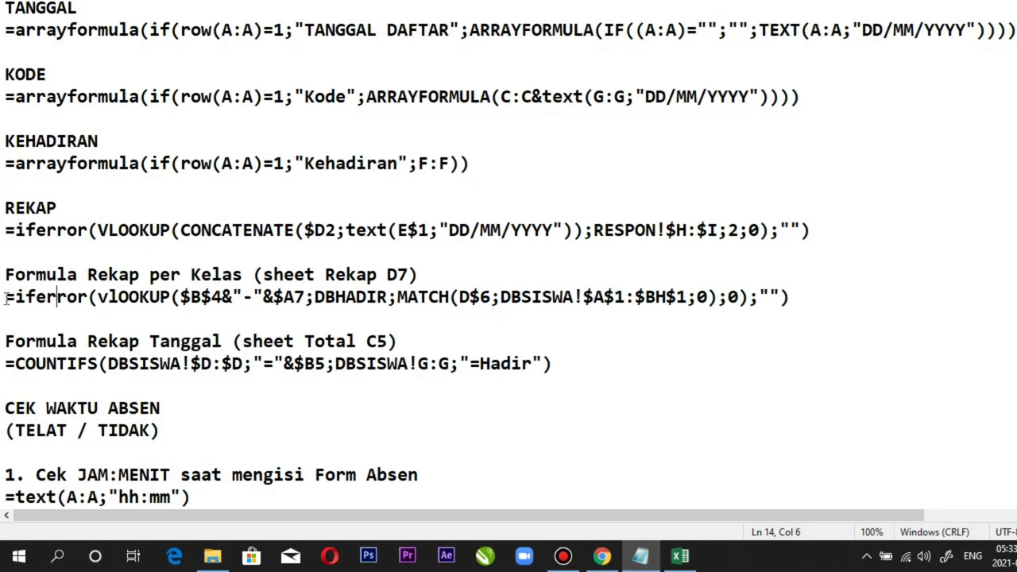
drag(3, 302, 764, 299)
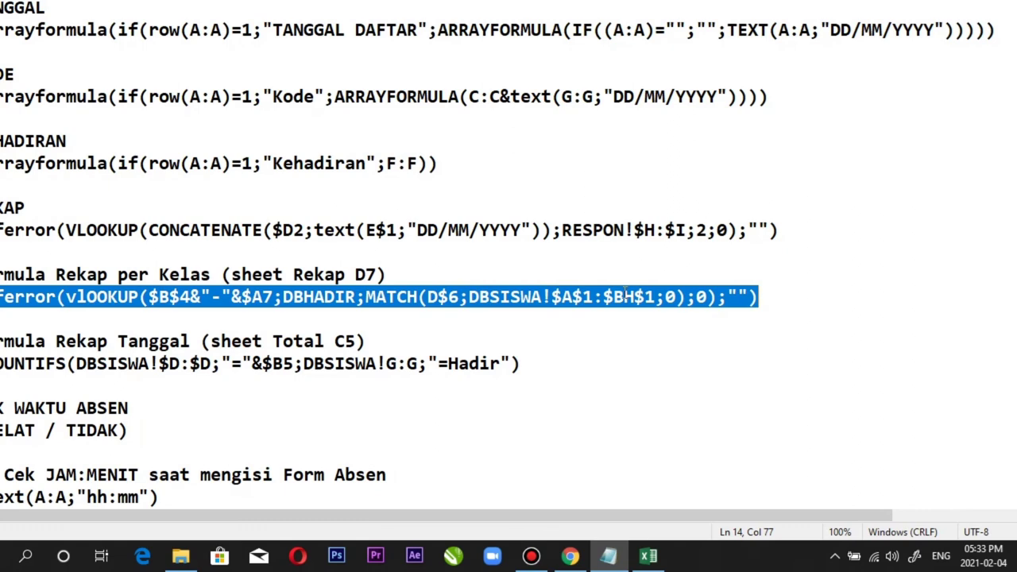
right_click(625, 295)
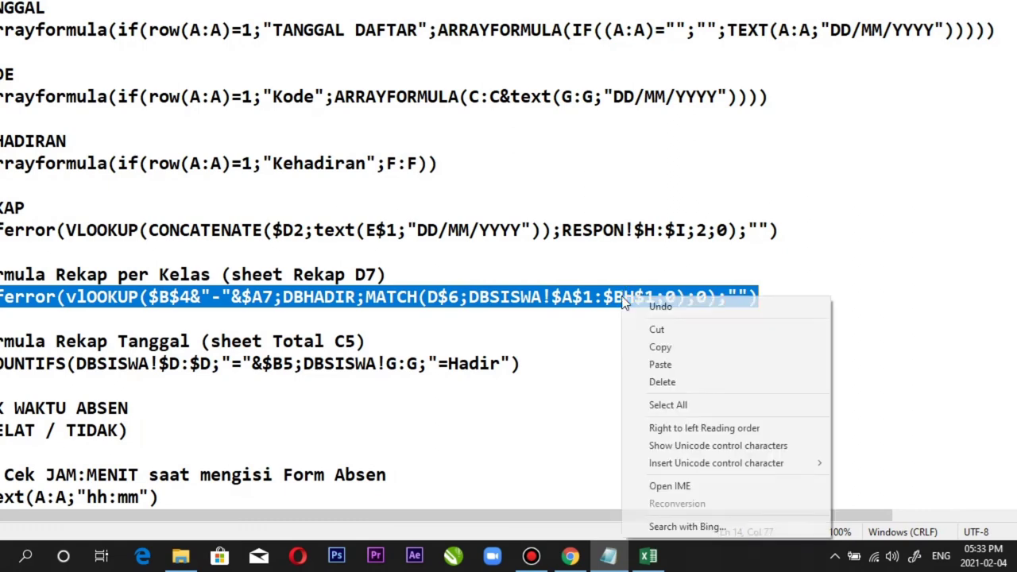
click(660, 347)
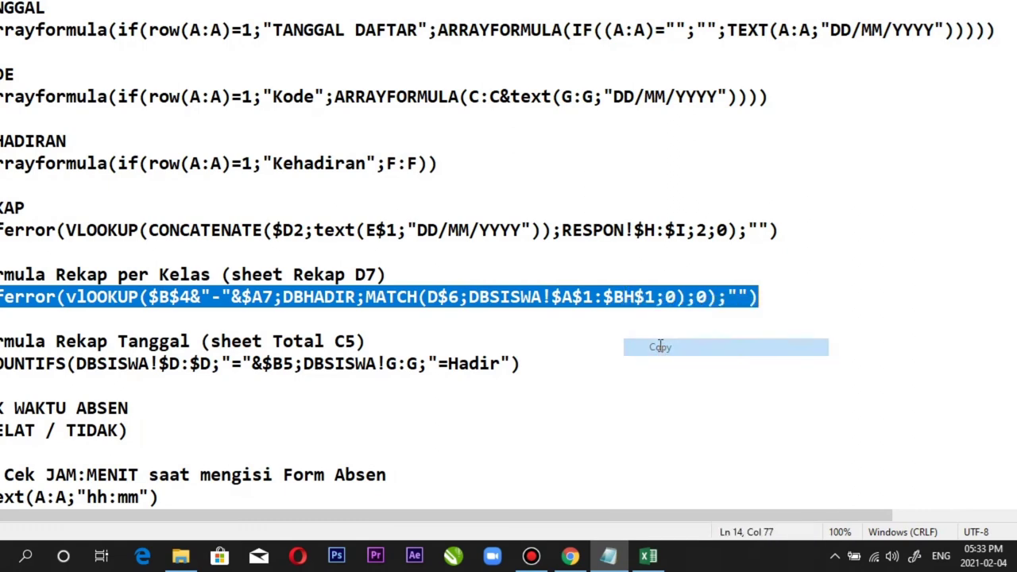
click(570, 556)
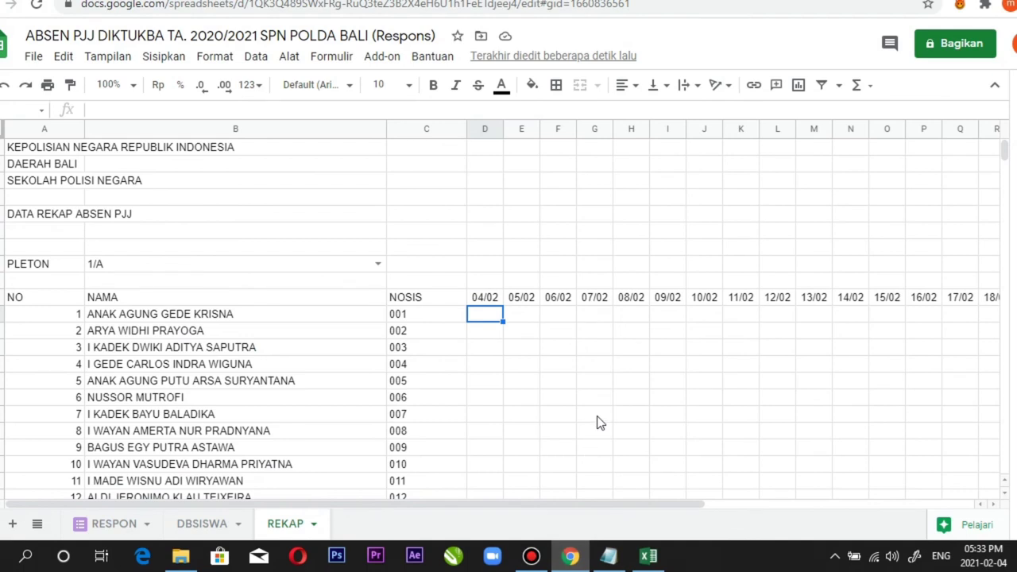
key(ctrl+v)
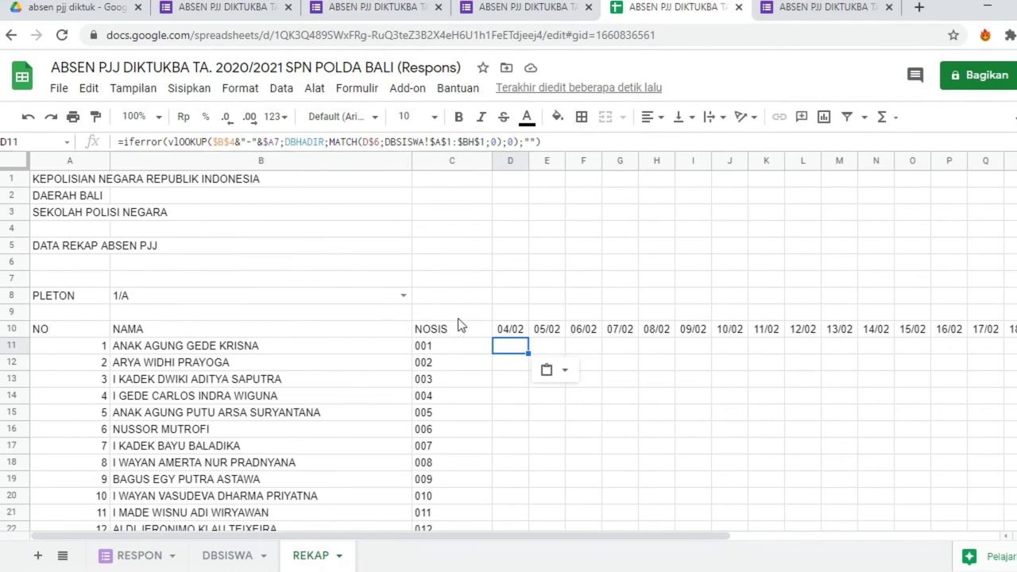
- Change the lookup key in the D11 formula to use $B$8 for the platoon and $A11 for the row number
click(252, 141)
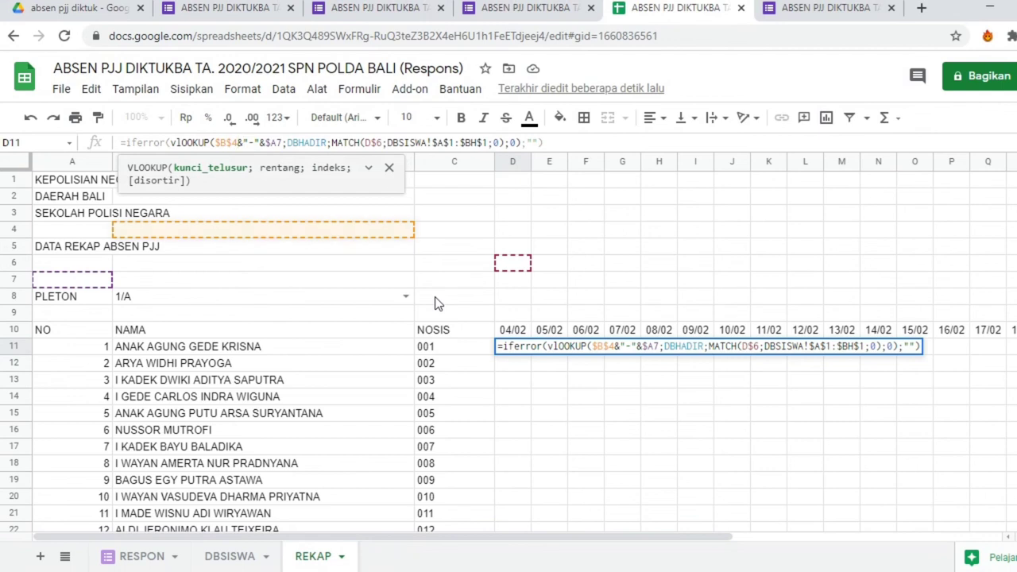
key(BackSpace)
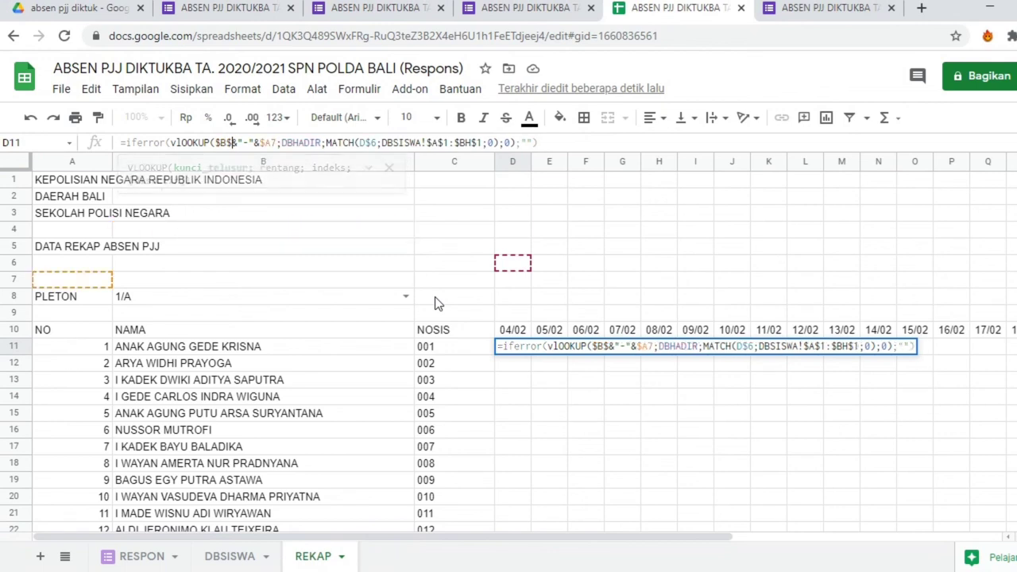
text(8)
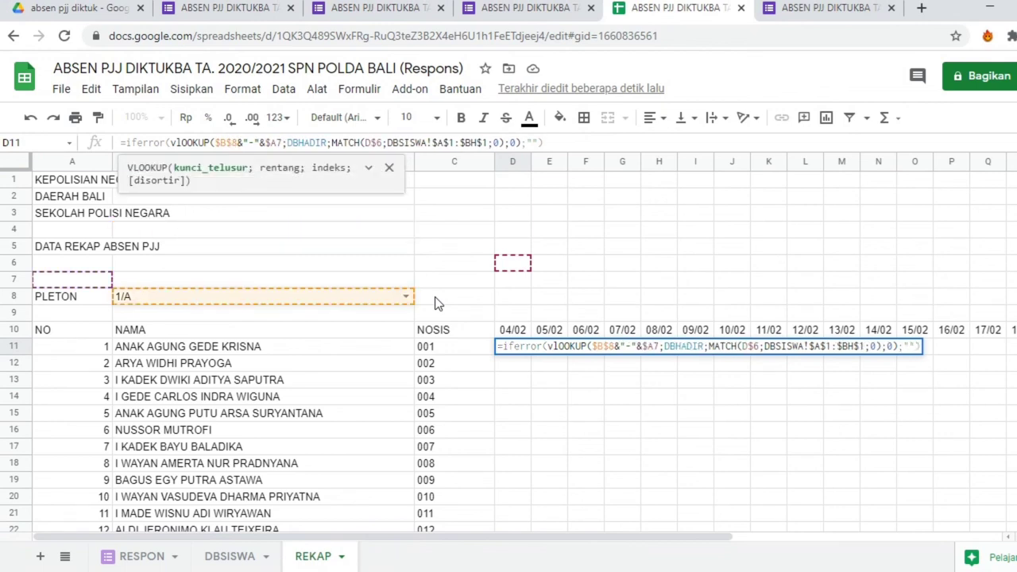
key(Right)
key(Right)
key(Right)
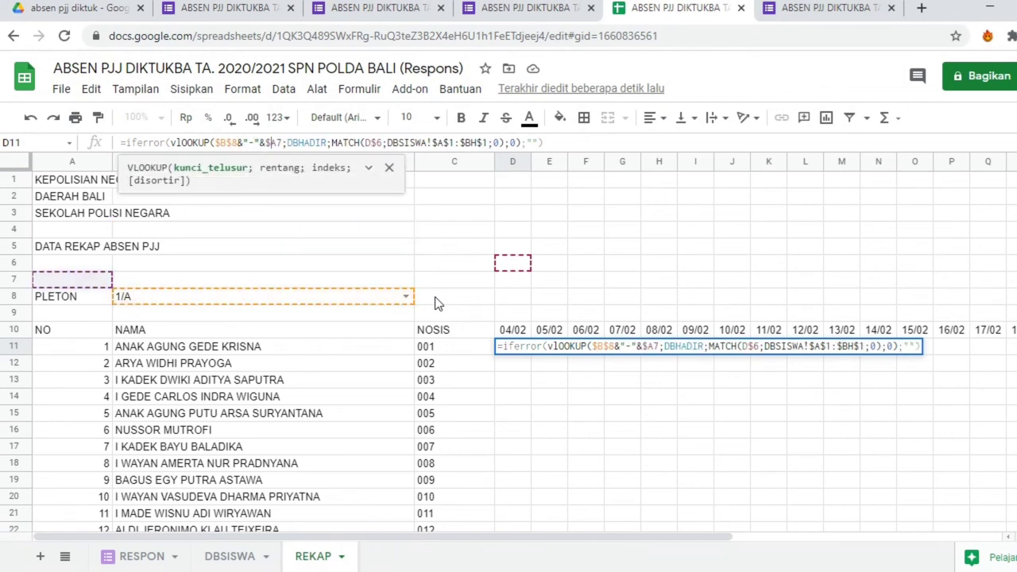
key(Right)
key(Right)
key(BackSpace)
text(11)
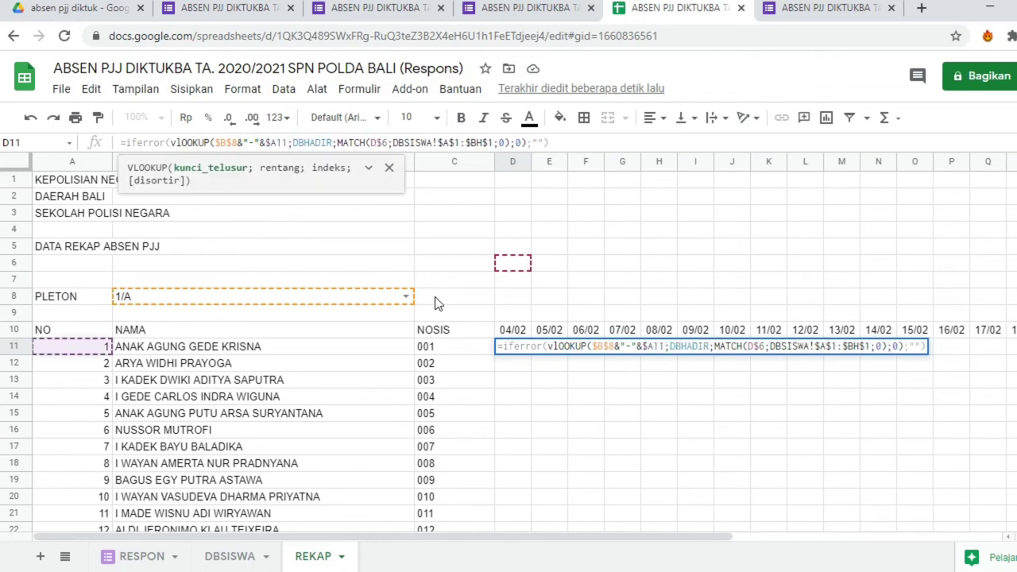
- Set the MATCH reference in the D11 formula to the date header D$10 and confirm the formula
key(Right)
key(Right)
key(Right)
key(Right)
key(Right)
key(Right)
key(Right)
key(Right)
key(Right)
key(Right)
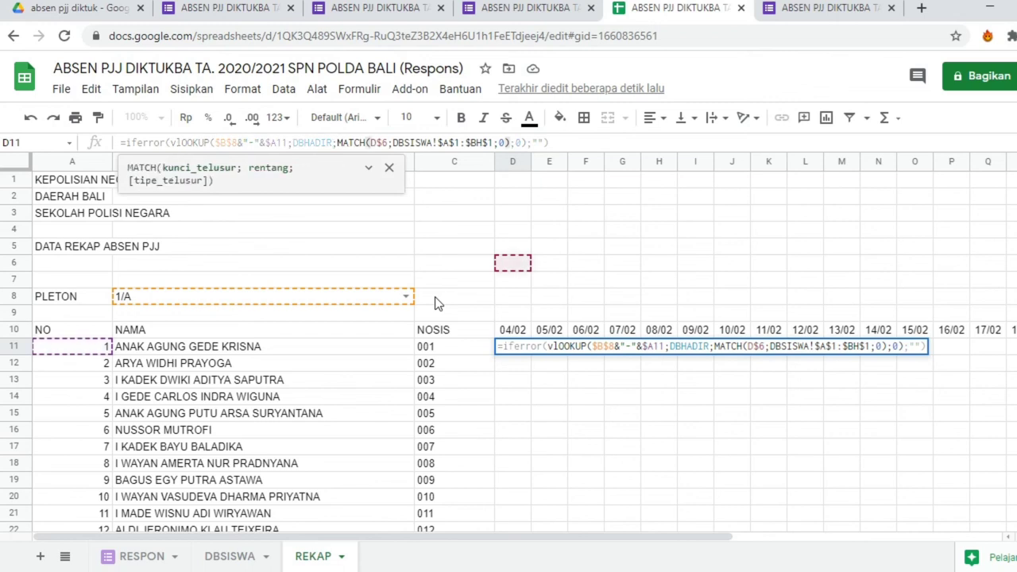
key(Right)
key(Right)
key(Delete)
text(10)
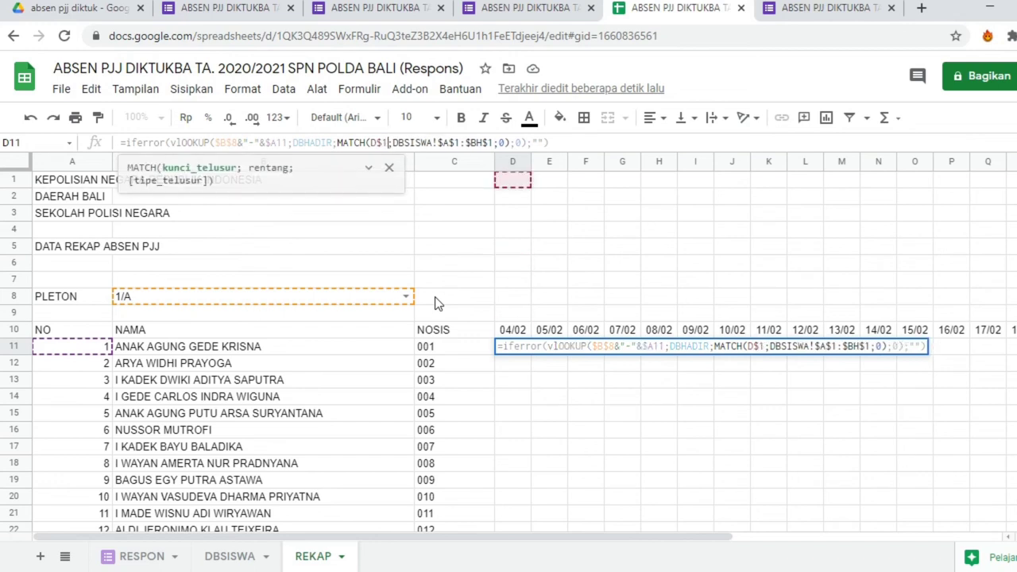
key(Right)
key(Right)
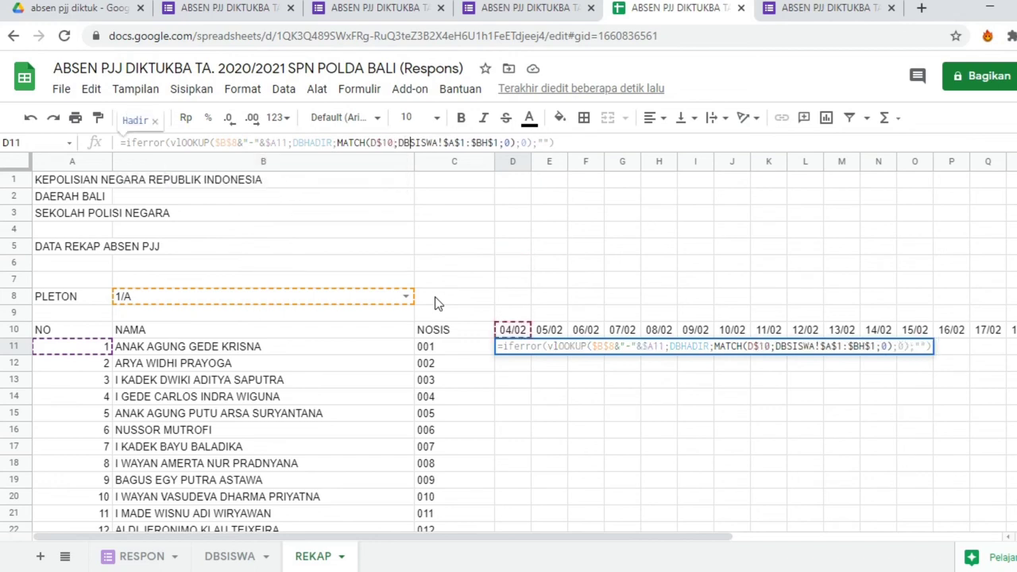
key(Right)
key(Right)
key(Right)
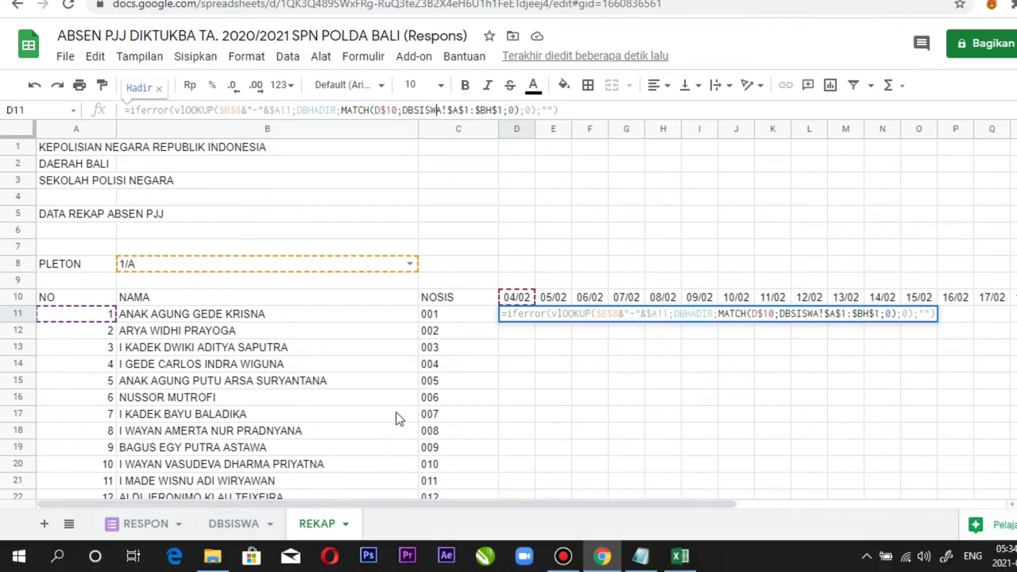
key(Right)
key(Right)
key(Right)
key(Right)
key(Right)
key(Right)
key(Right)
key(Right)
key(Right)
key(Right)
key(Return)
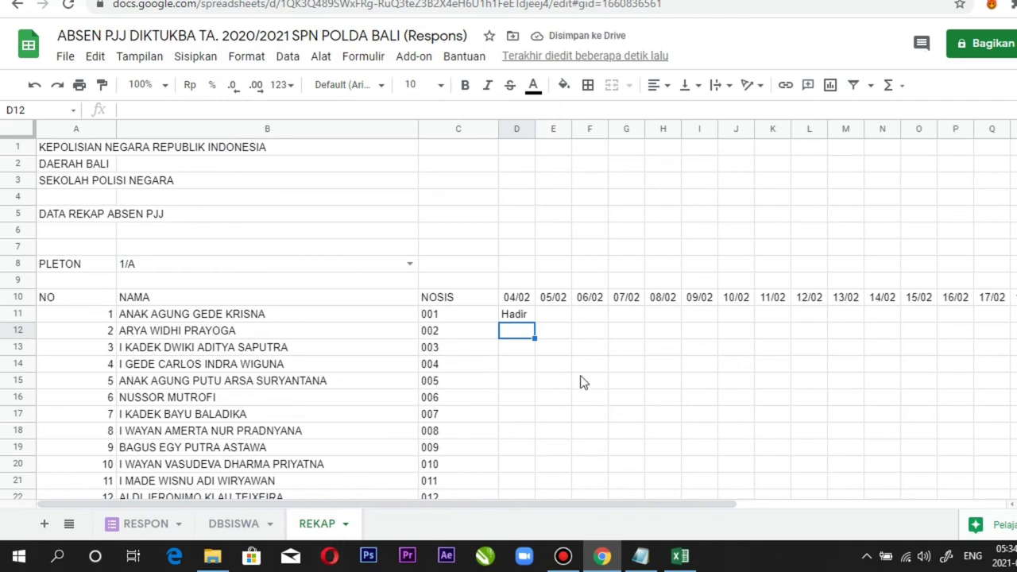
- Fill the D11 attendance formula down the 04/02 column and check the filled rows
click(528, 315)
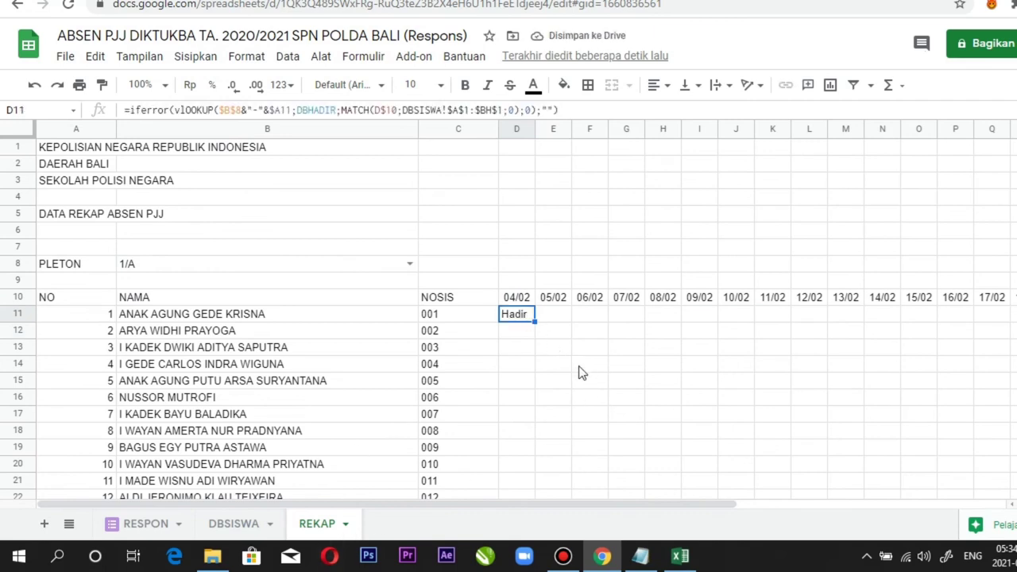
drag(535, 321, 535, 332)
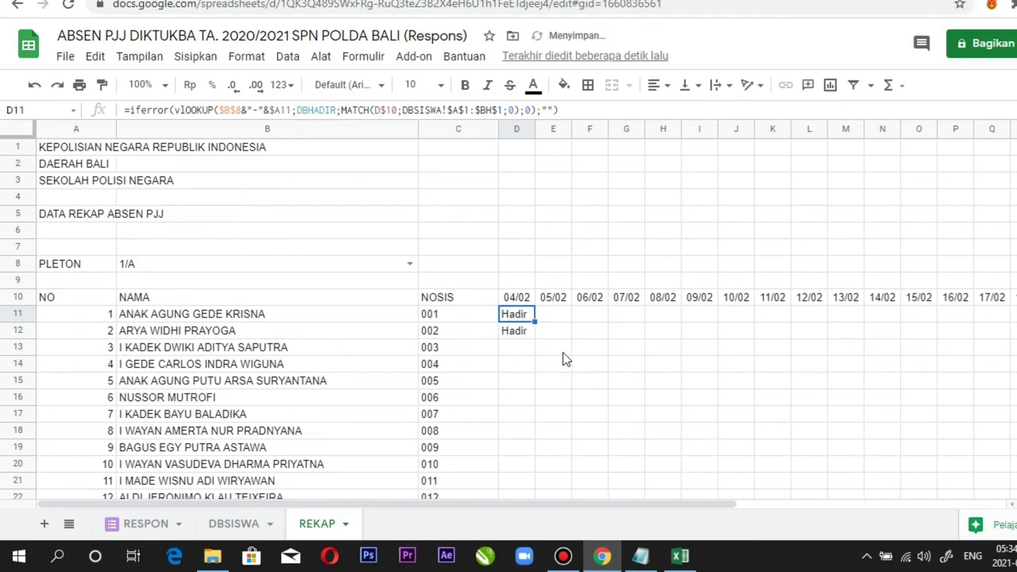
scroll(561, 358, down, 6)
scroll(562, 358, up, 6)
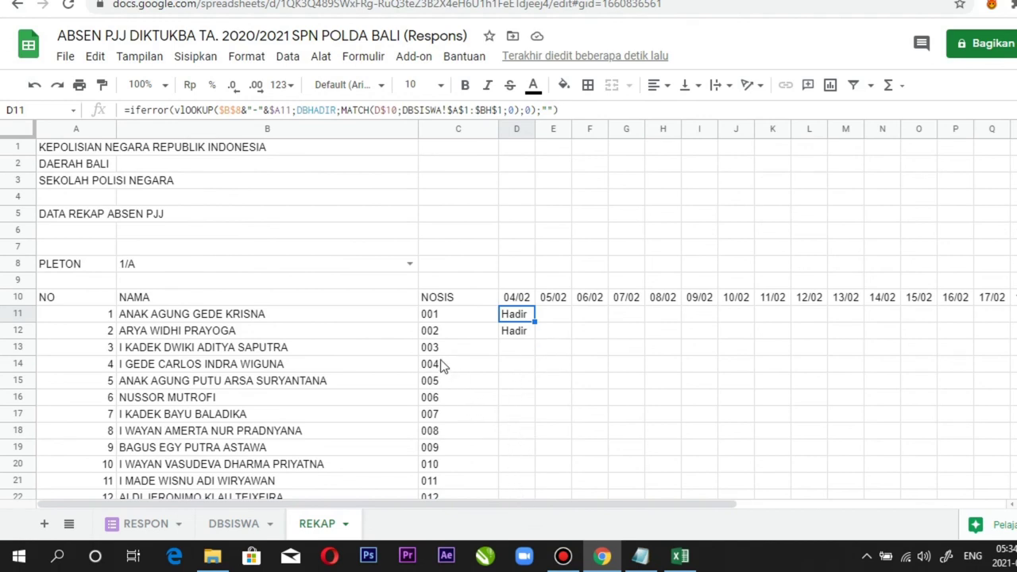
scroll(466, 373, down, 2)
scroll(467, 372, down, 1)
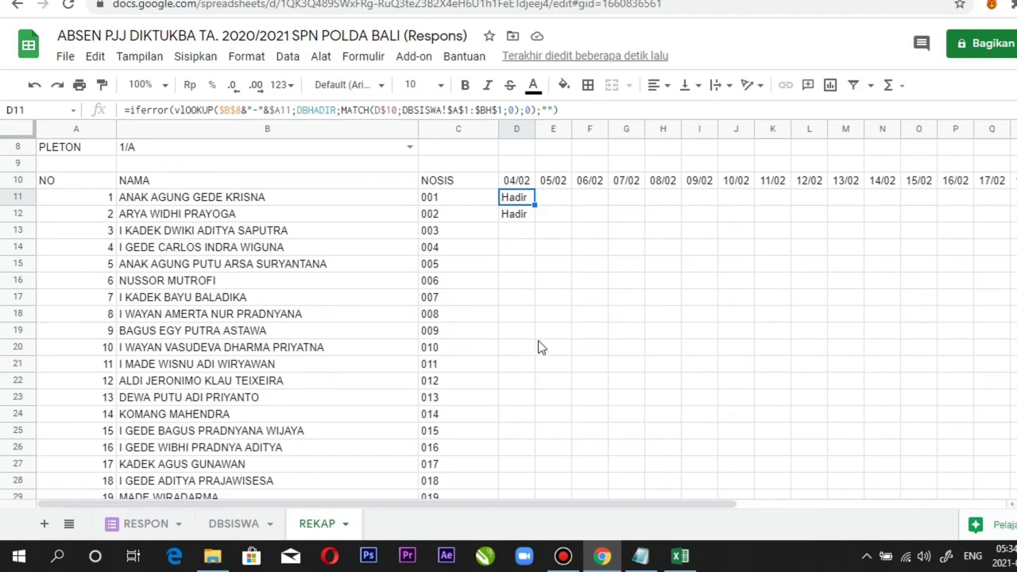
scroll(550, 347, up, 3)
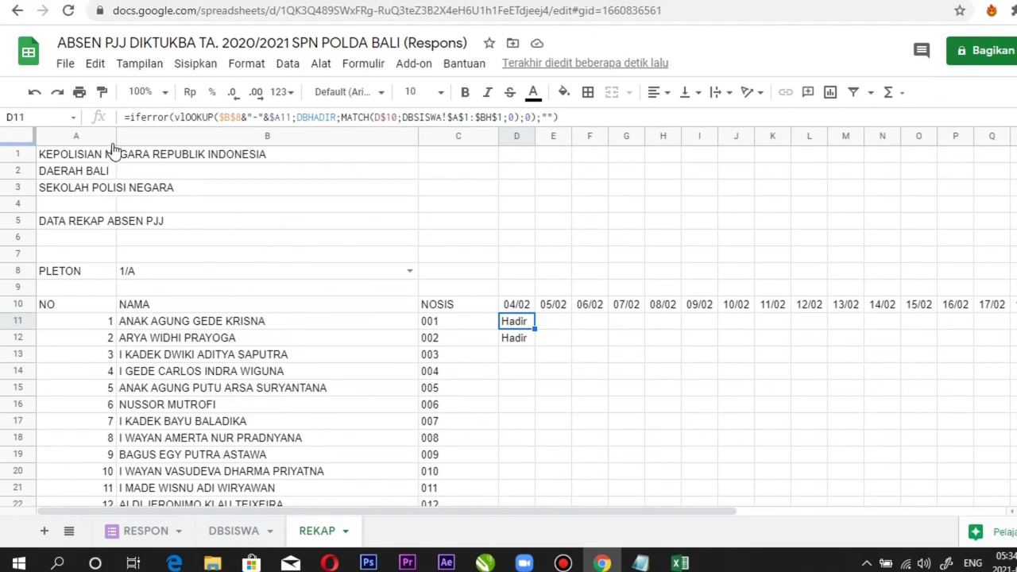
- Narrow the number column A and centre the NO, NAMA and NOSIS headers in row 10 horizontally
drag(116, 142, 86, 142)
click(49, 312)
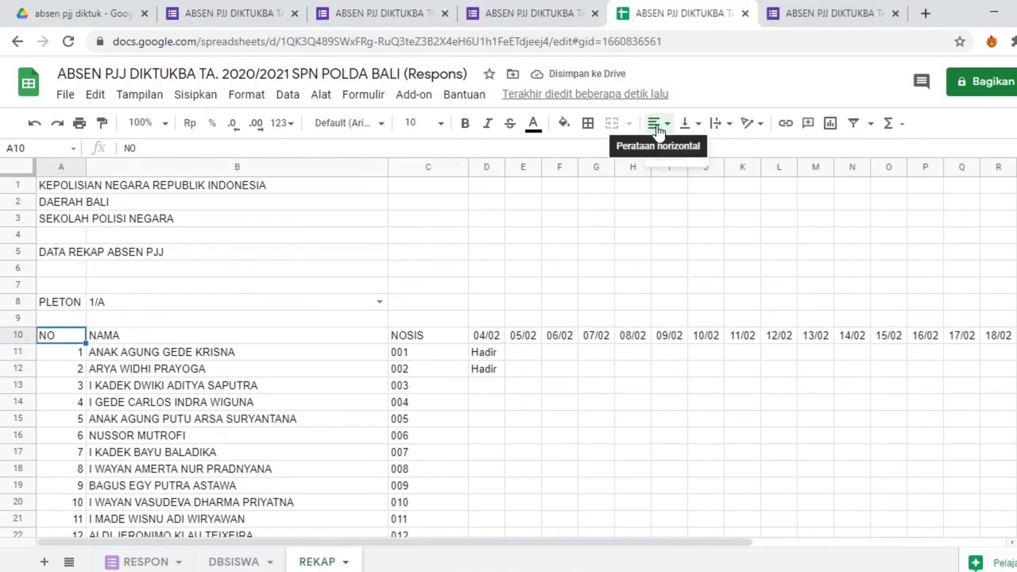
click(658, 109)
click(675, 149)
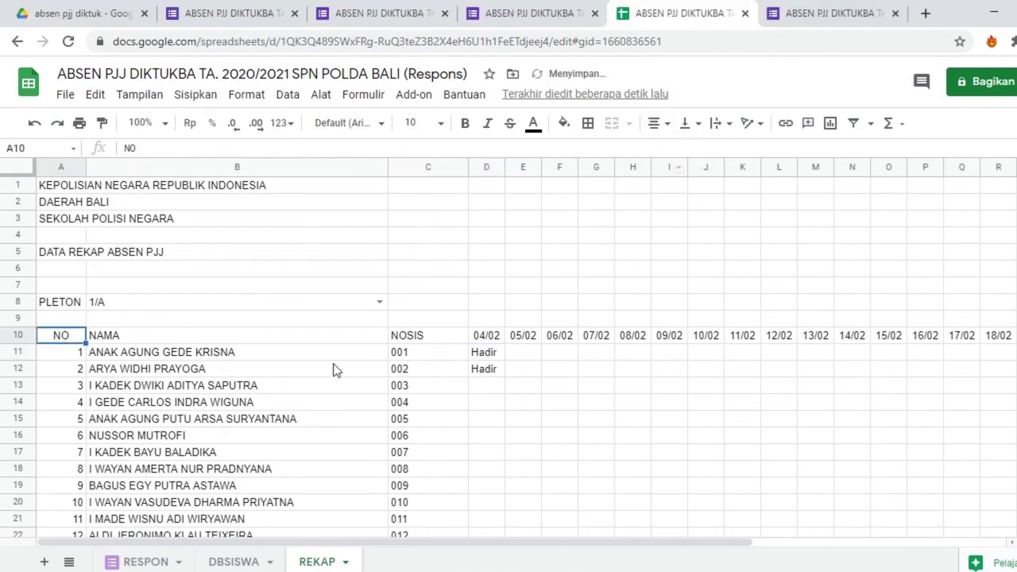
click(267, 339)
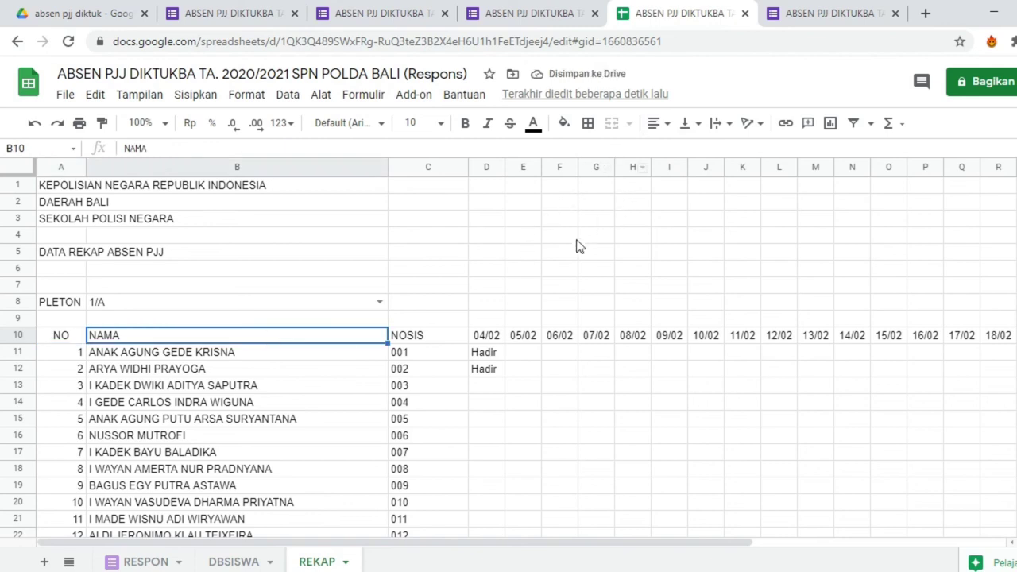
click(665, 133)
click(674, 151)
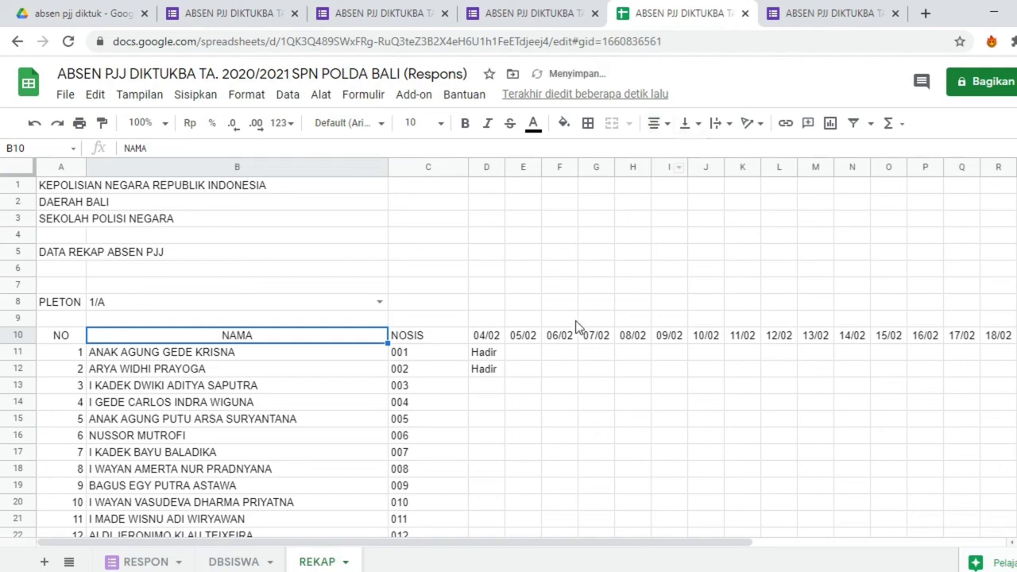
click(438, 336)
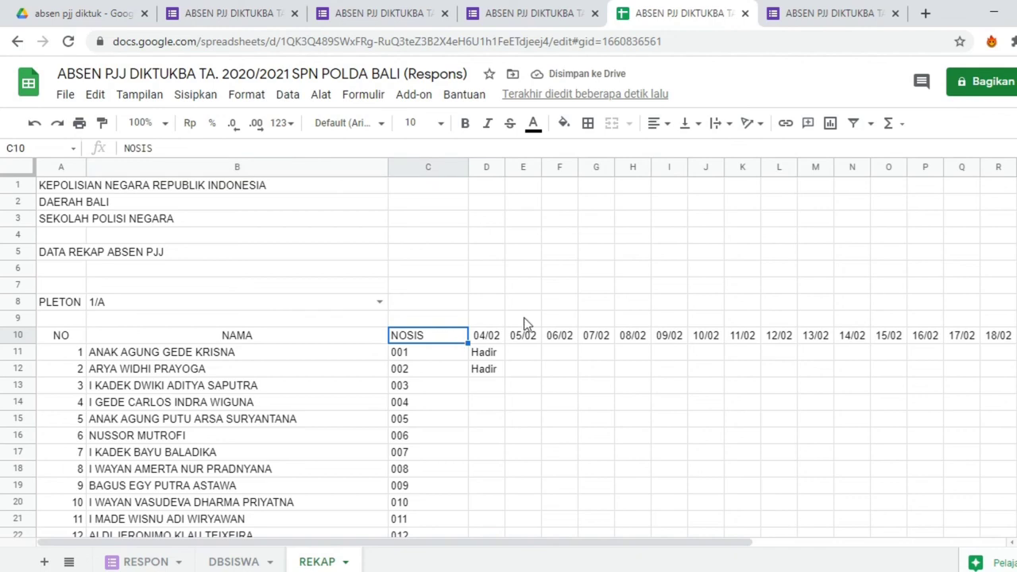
click(670, 134)
click(675, 151)
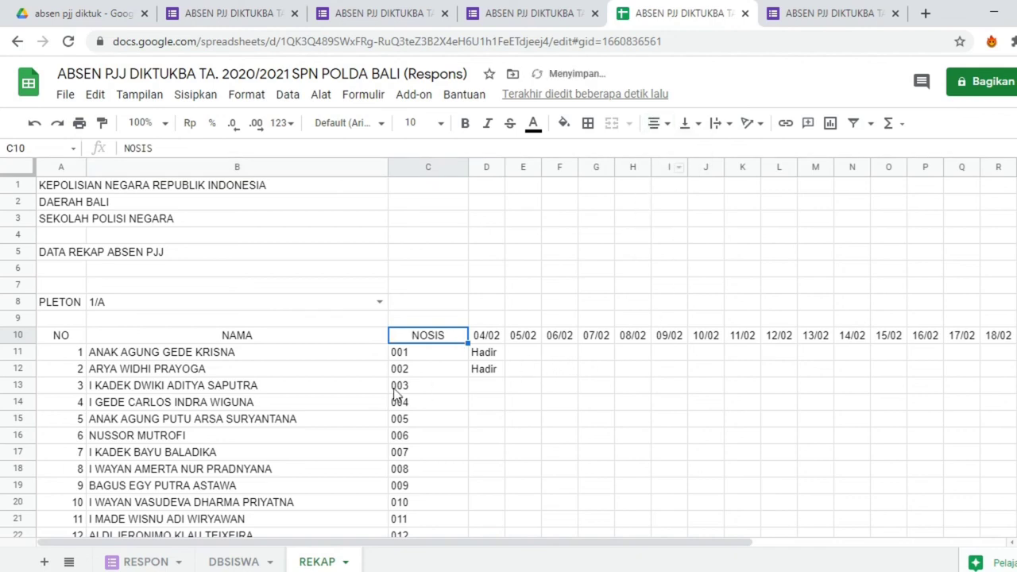
- Centre the NOSIS values in C11:C36 horizontally
click(423, 357)
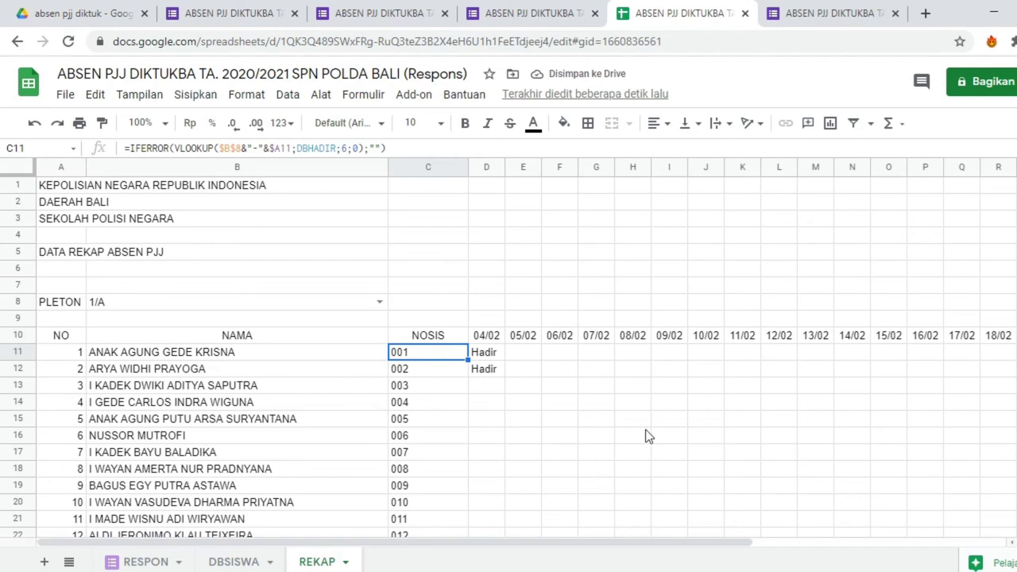
key(ctrl+shift+Down)
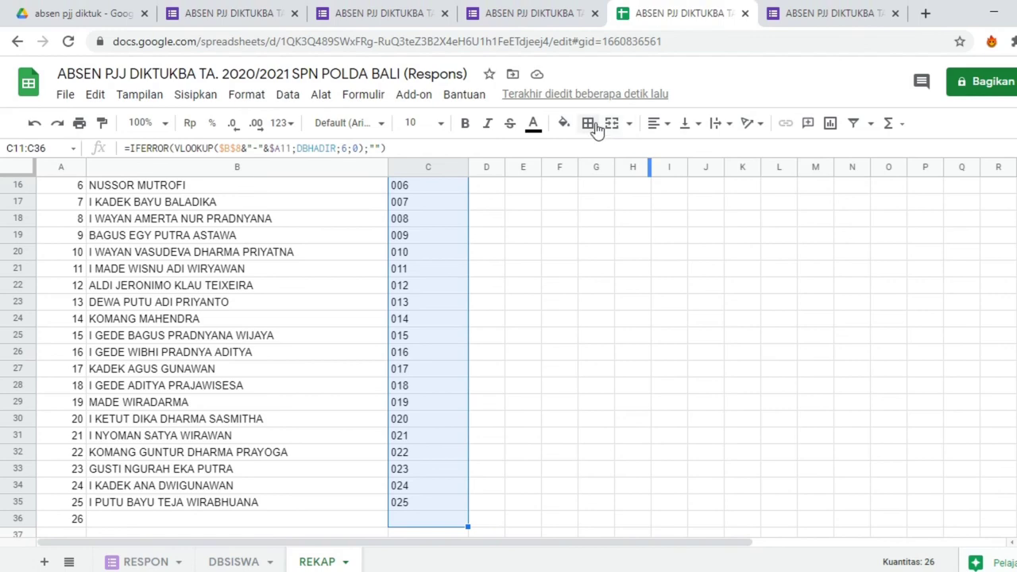
click(588, 116)
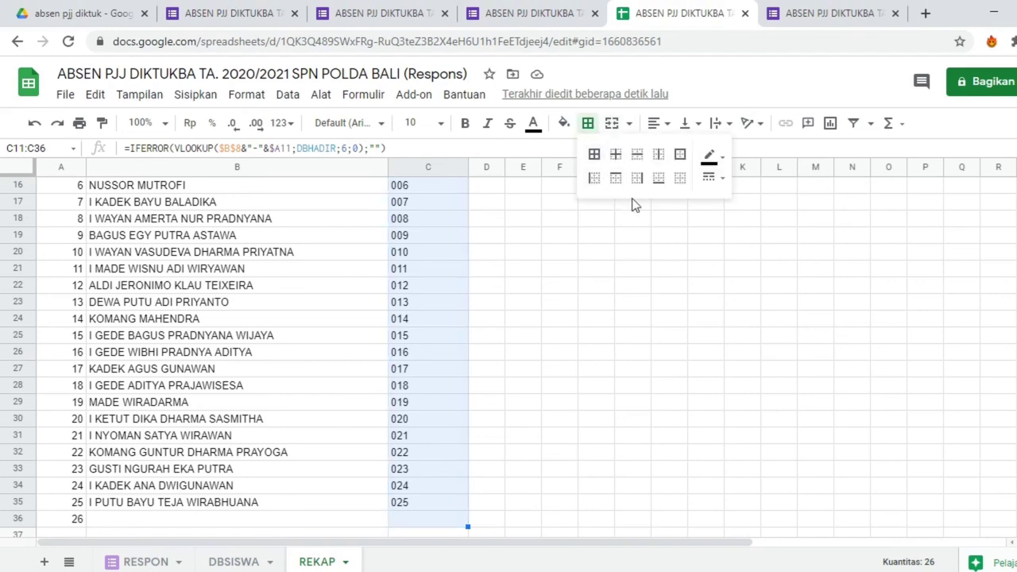
click(657, 130)
click(674, 154)
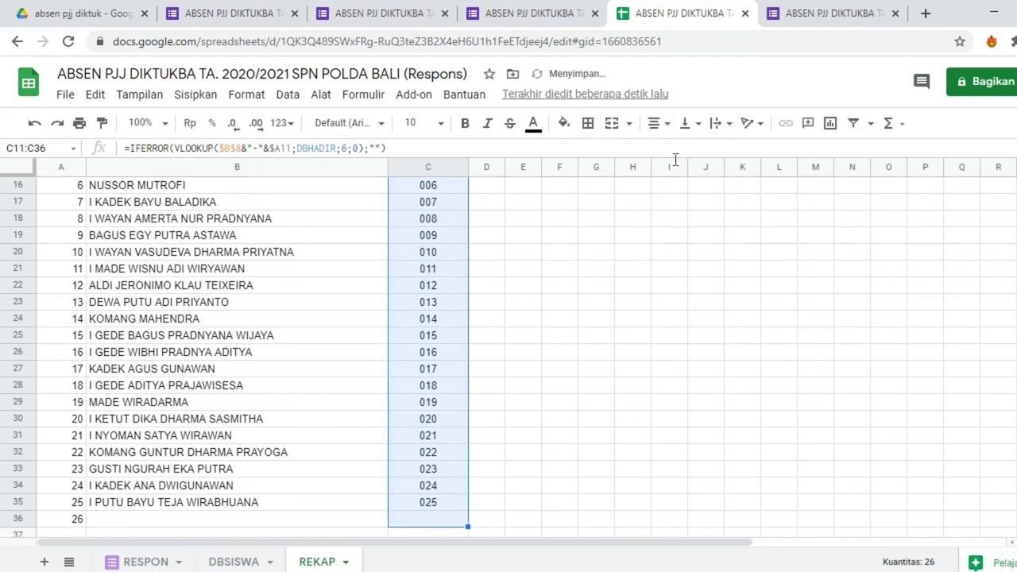
scroll(525, 361, up, 5)
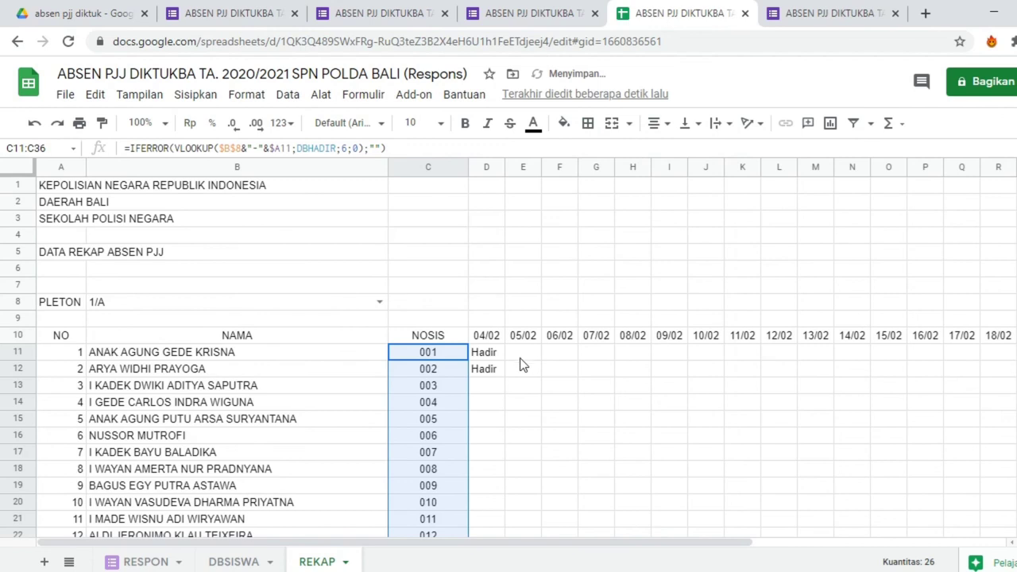
- Apply all borders to the attendance table A10:AB36, from the NO header to the 28/02 column
click(61, 335)
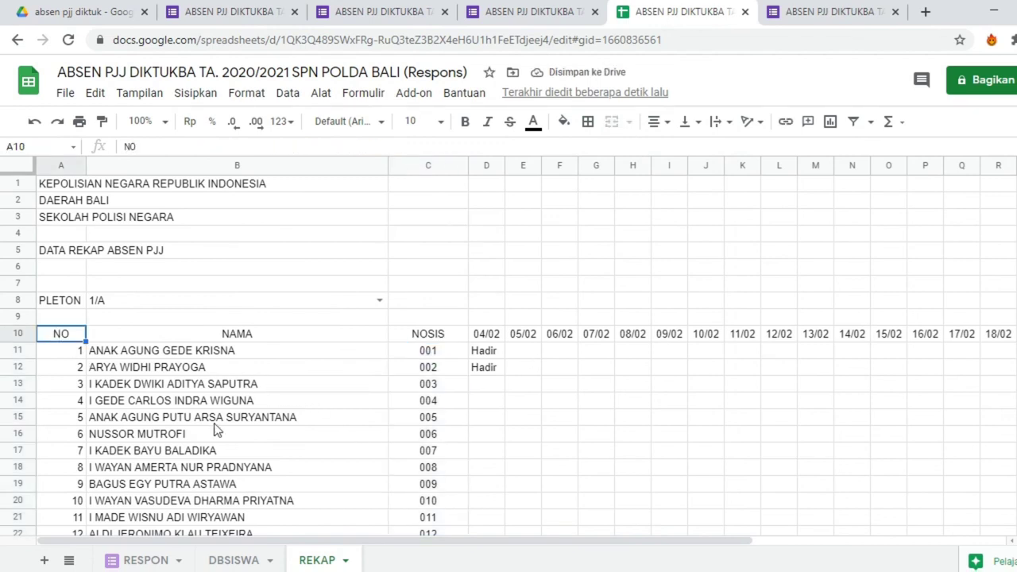
key(shift+Down)
key(shift+Down)
key(shift+Down)
key(shift+Down)
key(shift+Down)
key(shift+Down)
key(shift+Down)
key(shift+Down)
key(shift+Down)
key(shift+Down)
key(shift+Down)
key(shift+Down)
key(shift+Down)
key(shift+Down)
key(shift+Down)
key(shift+Down)
key(shift+Down)
key(shift+Down)
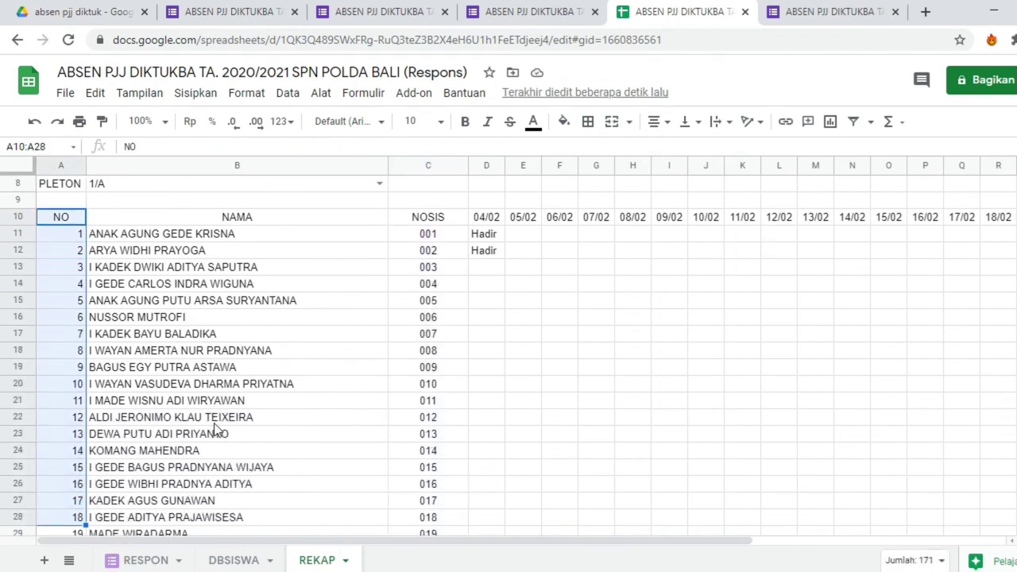
key(shift+Down)
key(shift+Down)
key(shift+Down)
key(shift+Down)
key(shift+Down)
key(shift+Down)
key(shift+Down)
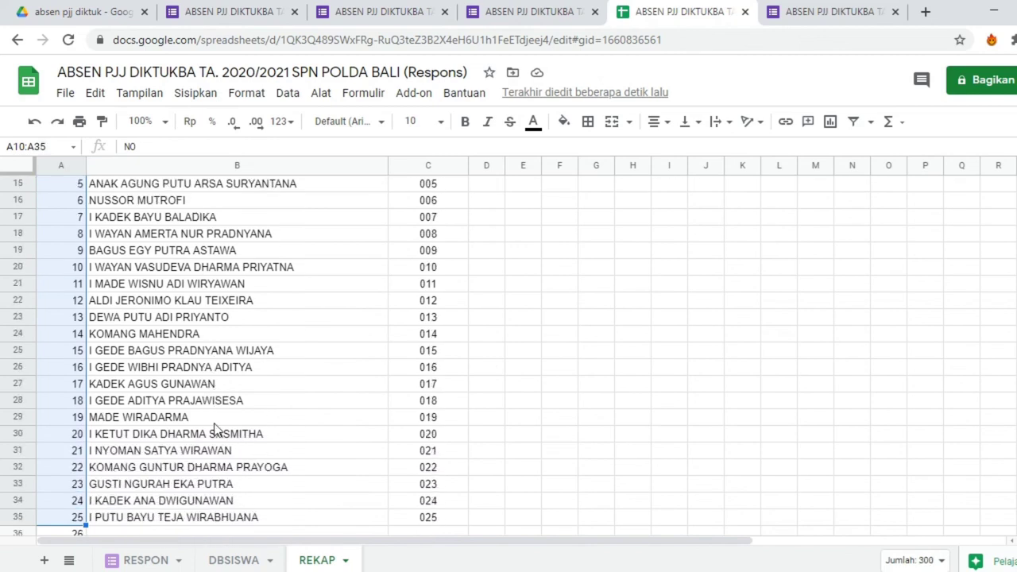
key(shift+Down)
key(shift+Right)
key(shift+Right)
key(shift+Right)
key(shift+Right)
key(shift+Right)
key(shift+Right)
key(shift+Right)
key(shift+Right)
key(shift+Right)
key(shift+Right)
key(shift+Right)
key(shift+Right)
key(shift+Right)
key(shift+Right)
key(shift+Right)
key(shift+Right)
key(shift+Right)
key(shift+Right)
key(shift+Right)
key(shift+Right)
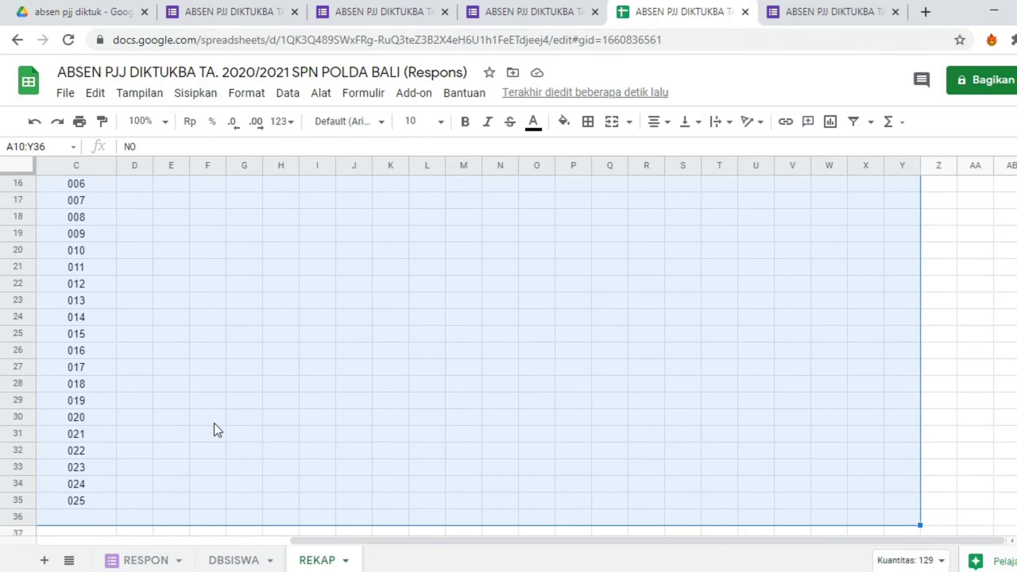
key(shift+Right)
key(shift+Right)
key(shift+Right)
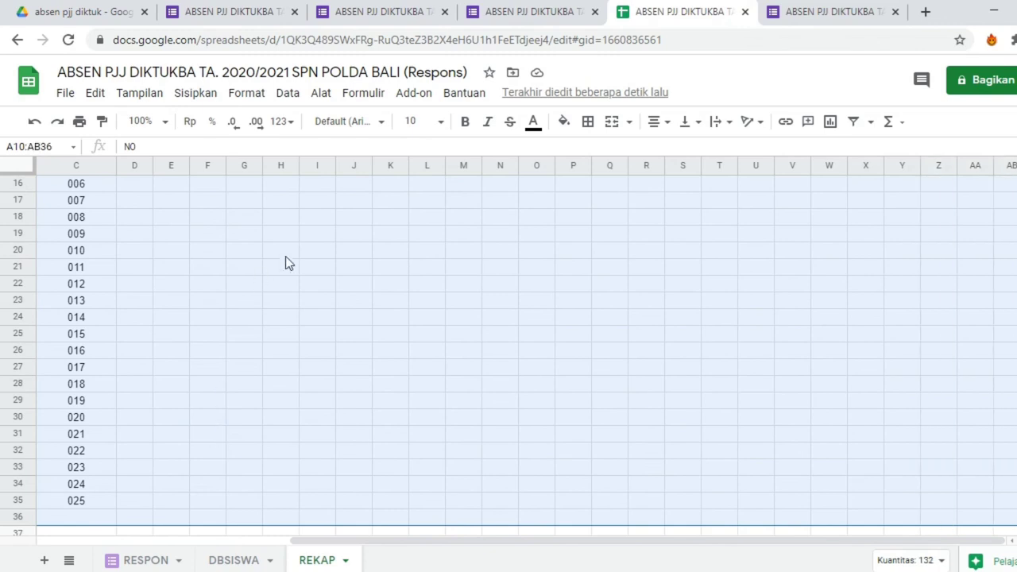
click(590, 122)
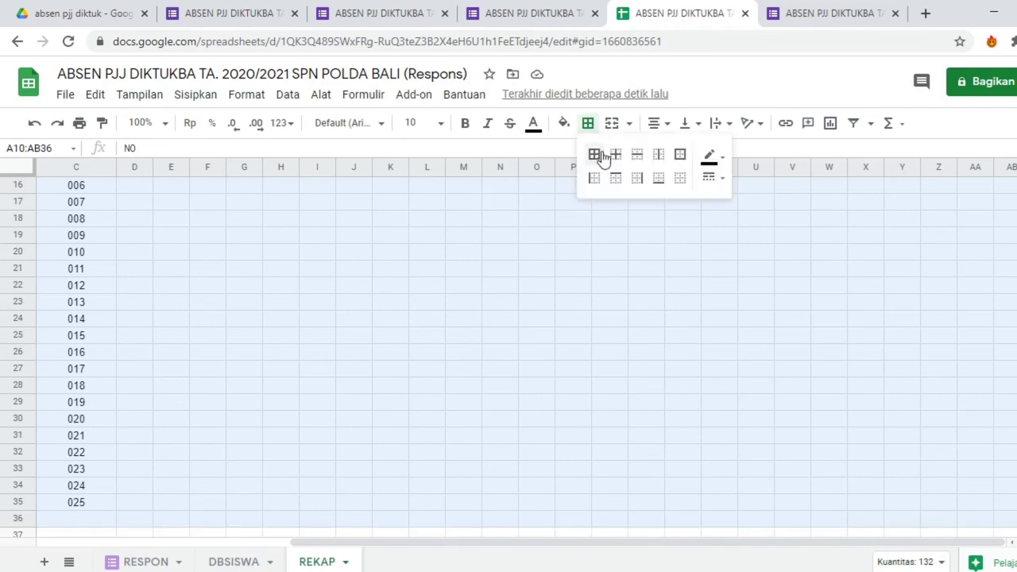
click(594, 154)
scroll(211, 347, up, 5)
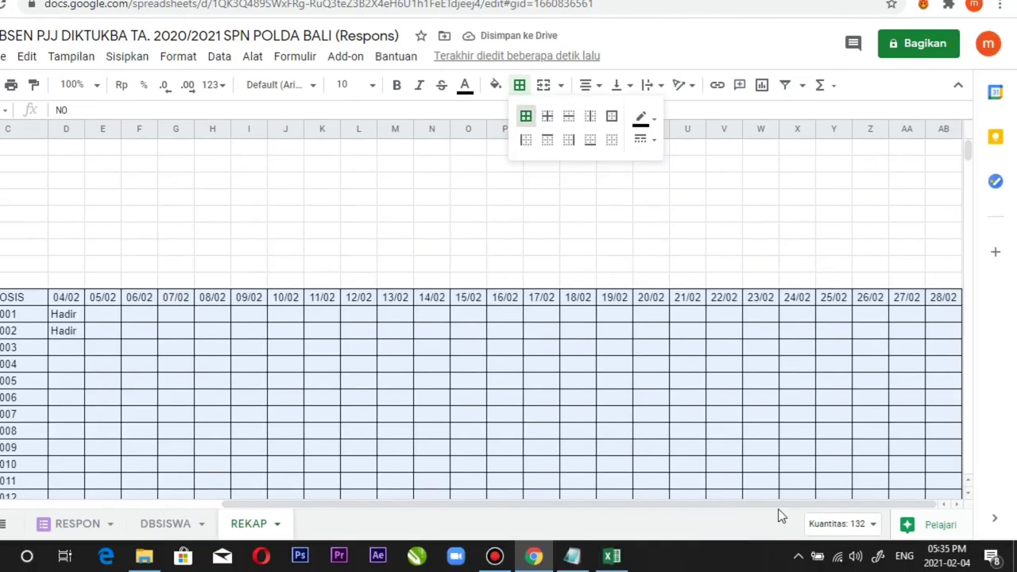
click(832, 547)
drag(765, 510, 495, 511)
scroll(289, 341, down, 1)
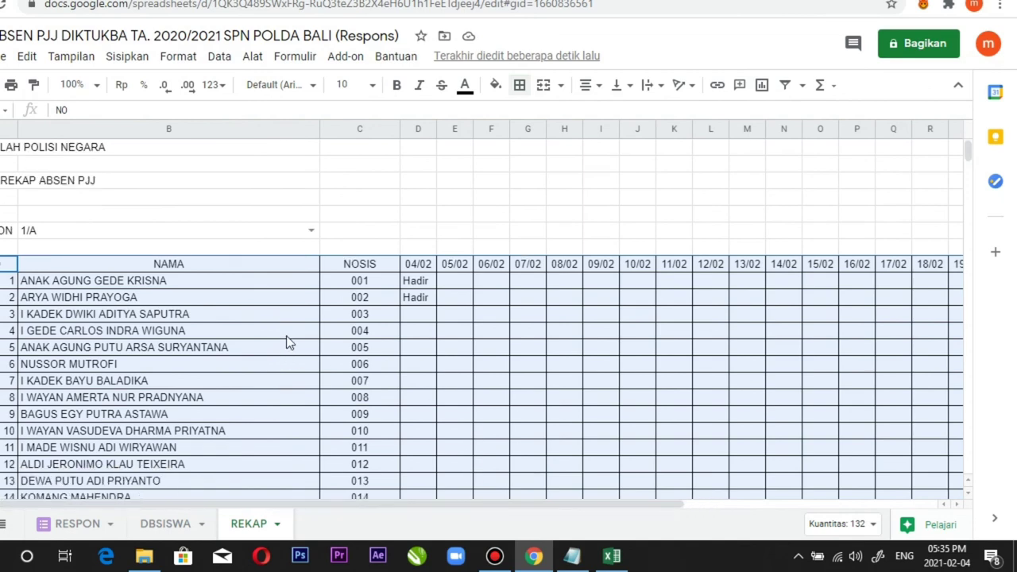
scroll(289, 342, up, 1)
click(433, 231)
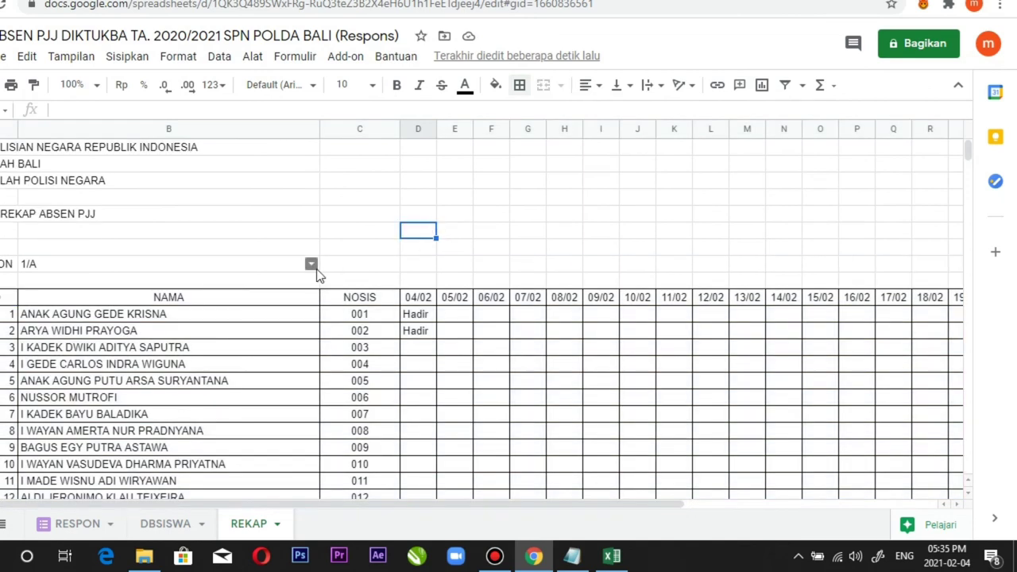
- Switch the PLETON selection in B8 to 2/A and review the listed names and NOSIS numbers down to row 26
click(311, 263)
click(256, 306)
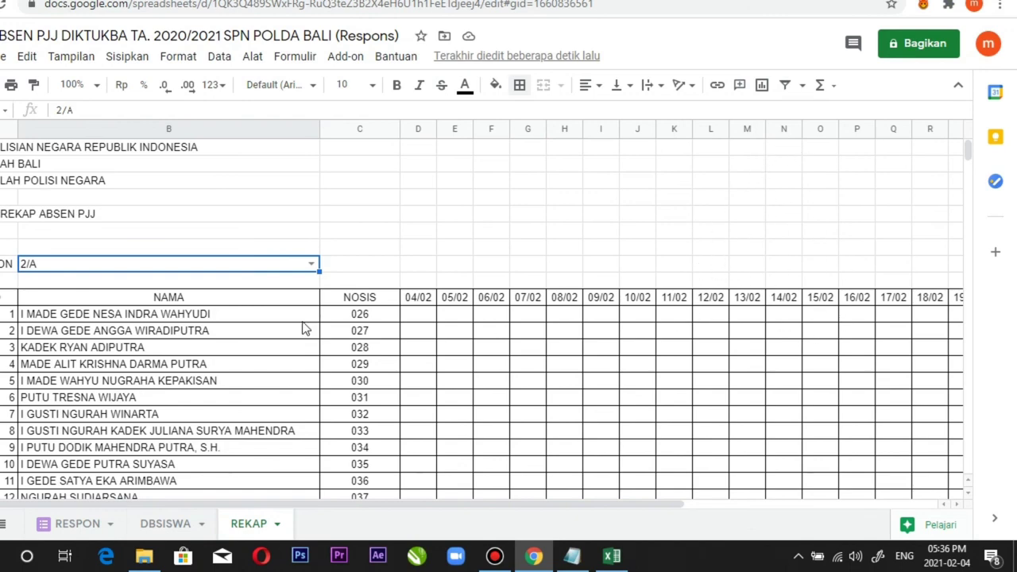
scroll(290, 321, down, 5)
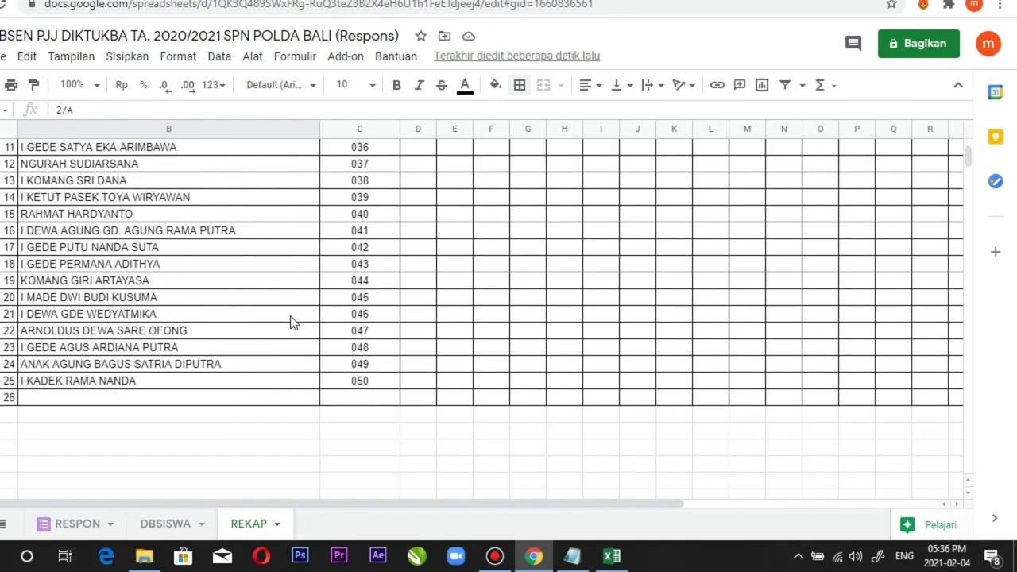
scroll(290, 322, up, 5)
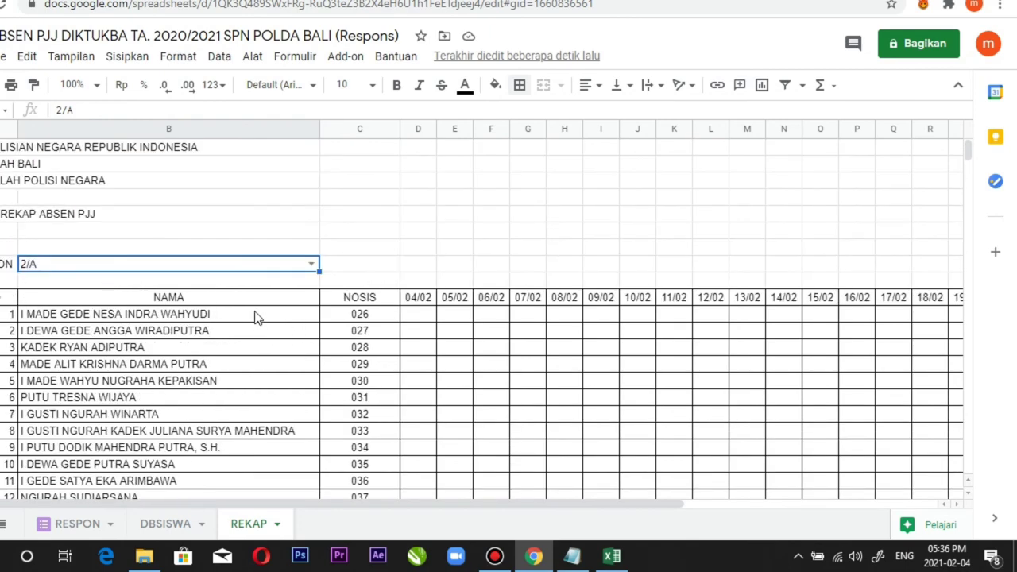
- Set the PLETON selection in B8 back to 1/A and review the platoon's names and attendance
scroll(374, 277, left, 1)
click(358, 263)
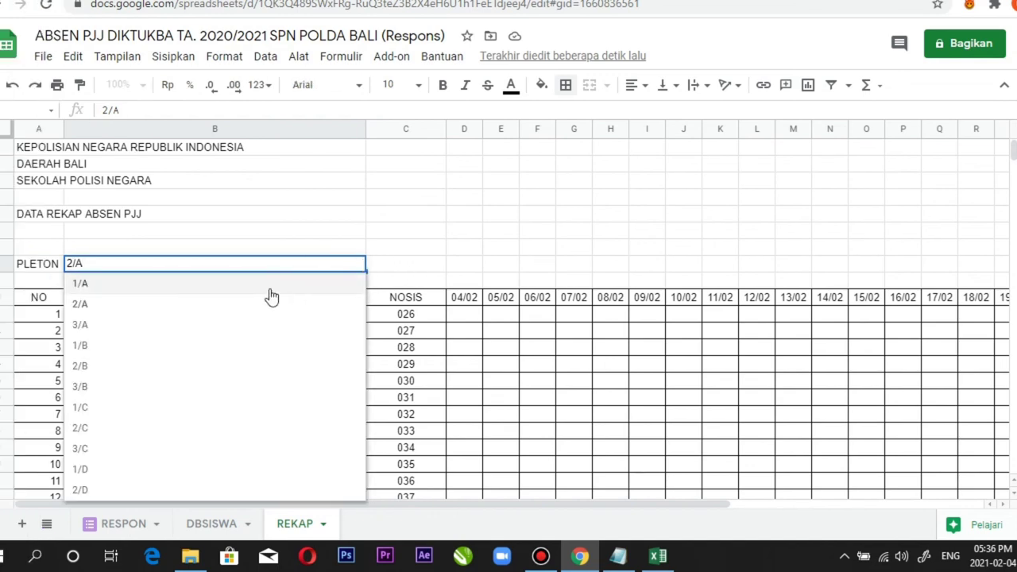
click(268, 288)
scroll(479, 390, down, 5)
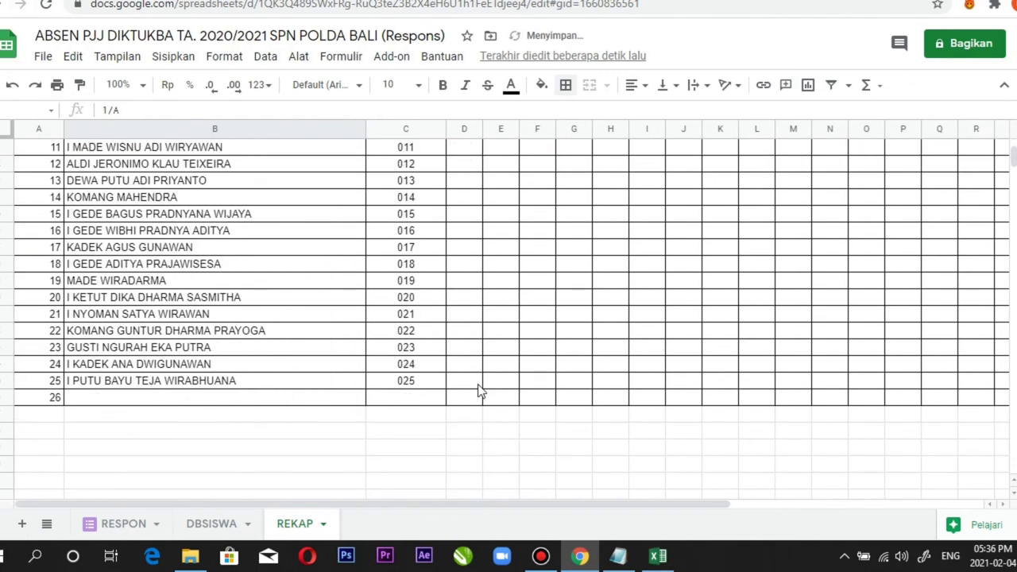
scroll(413, 429, up, 6)
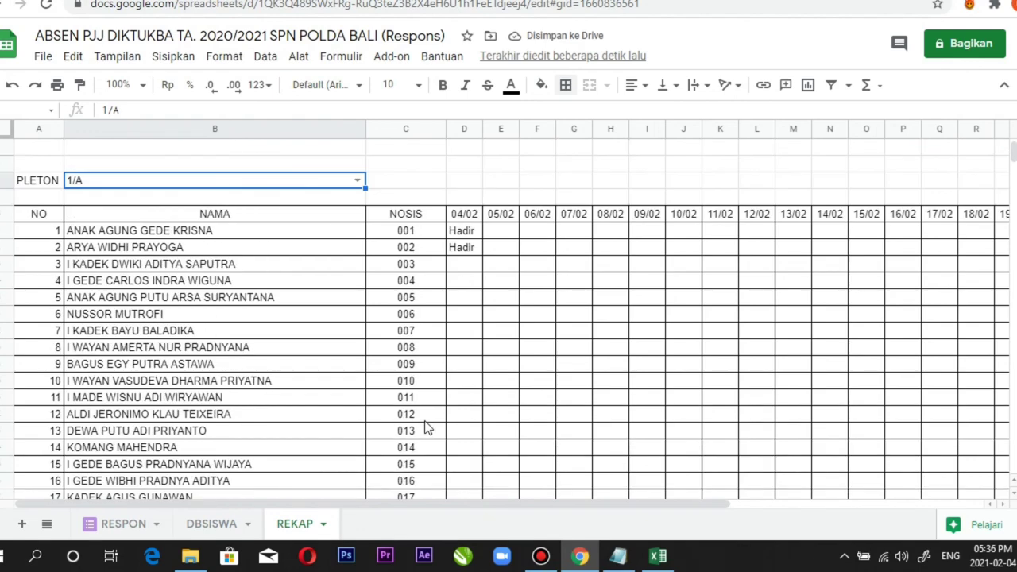
scroll(425, 429, down, 2)
scroll(425, 429, up, 2)
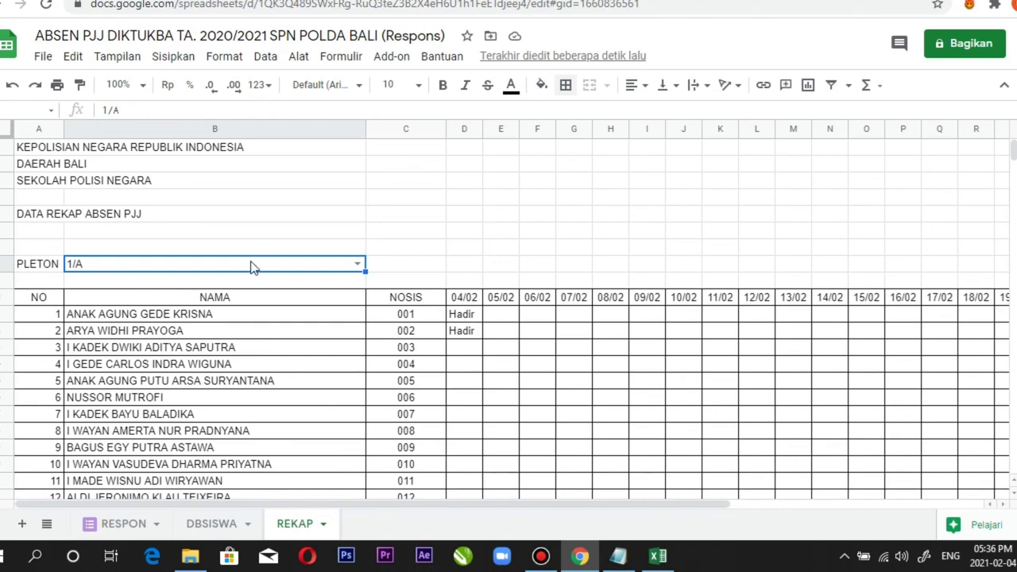
- Enter =COUNTIF(D11:D36;"=Hadir") in D38, below the table, to count the 04/02 attendance
scroll(502, 372, down, 3)
scroll(523, 373, down, 1)
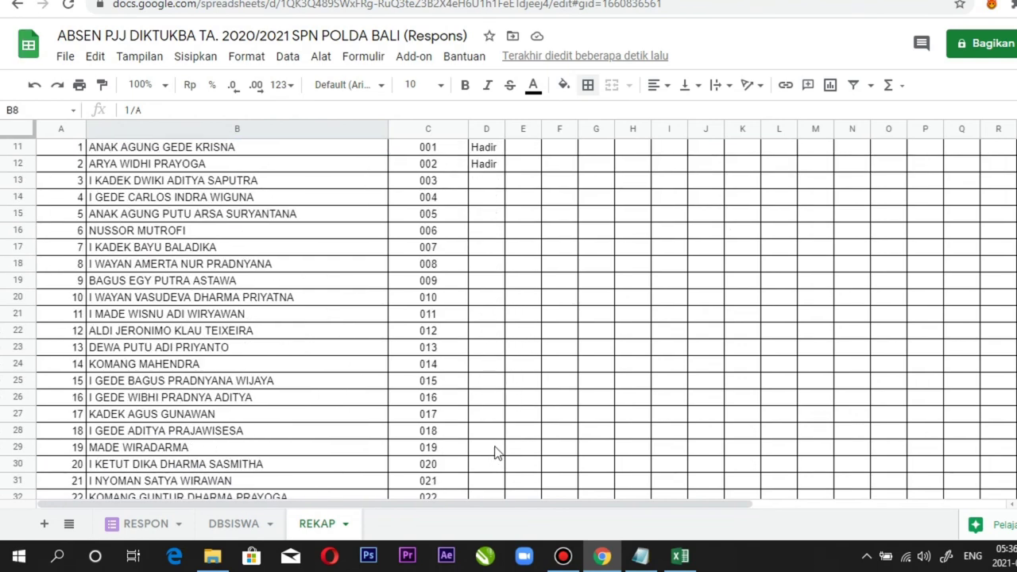
scroll(499, 450, down, 4)
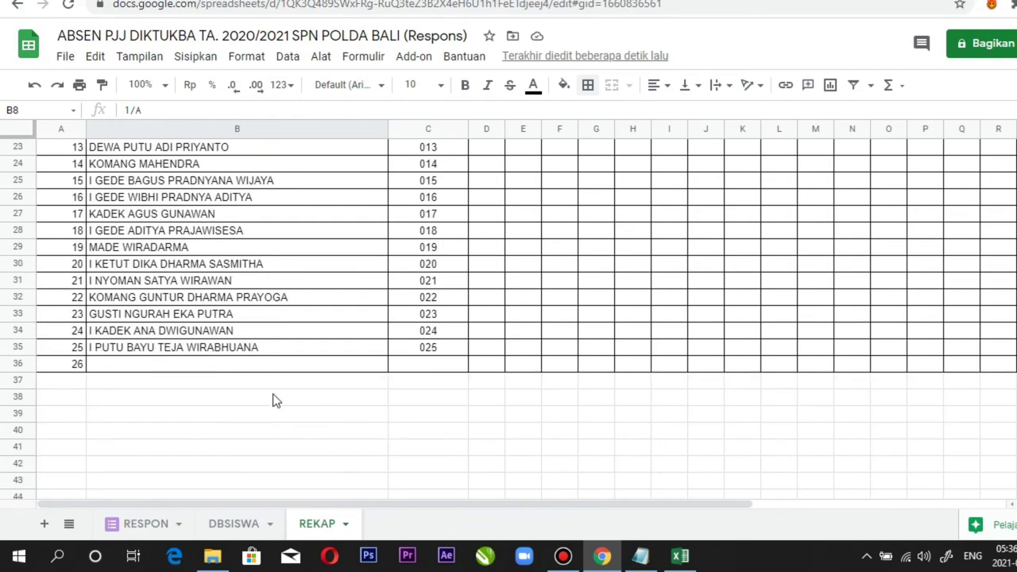
click(322, 397)
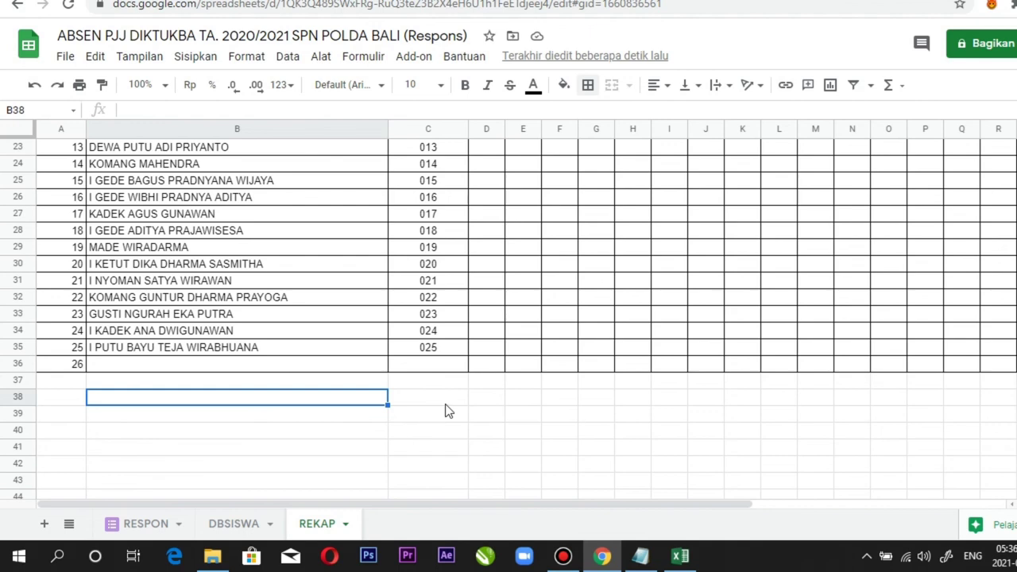
click(481, 386)
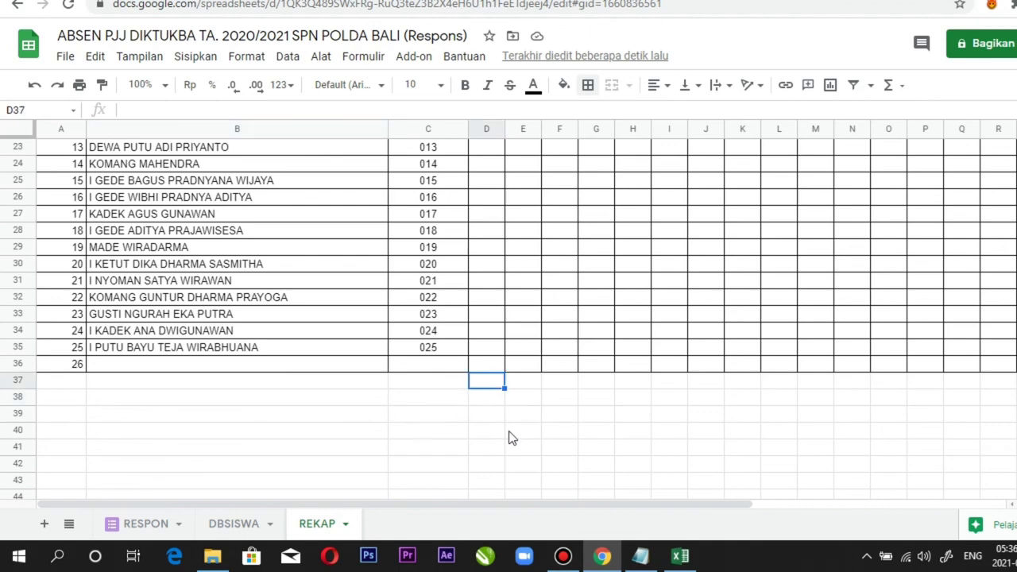
click(491, 400)
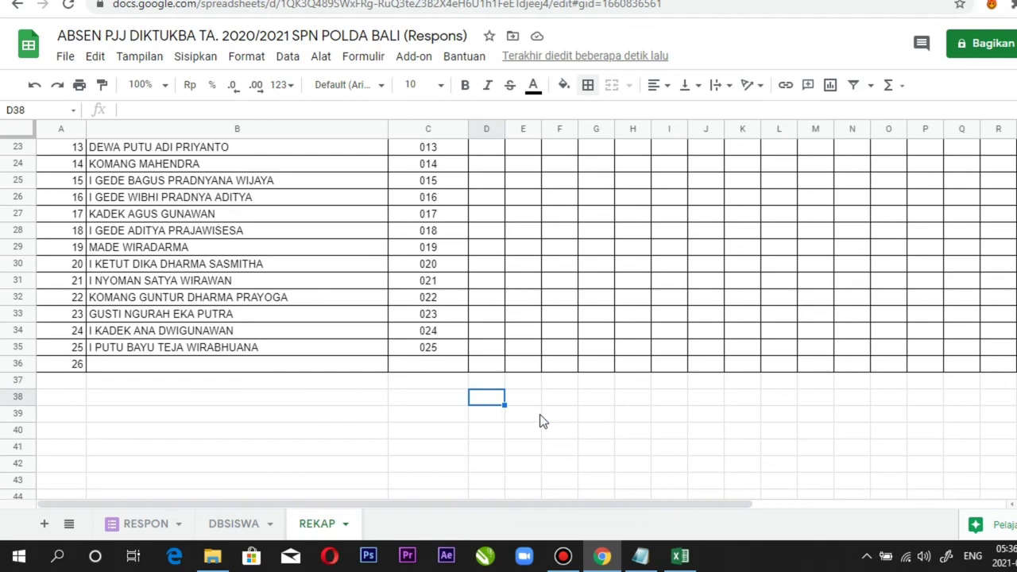
text(=COU)
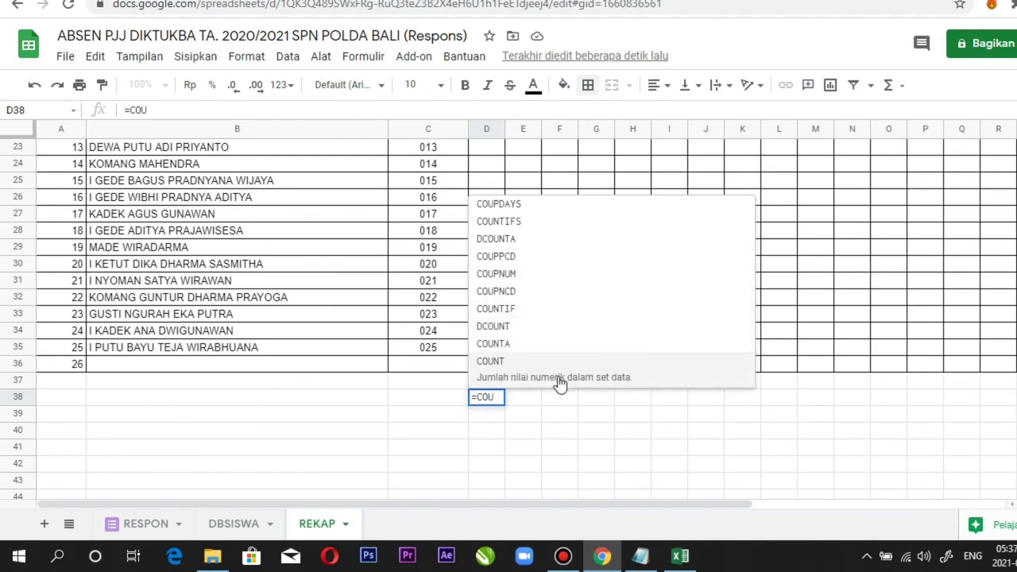
click(535, 314)
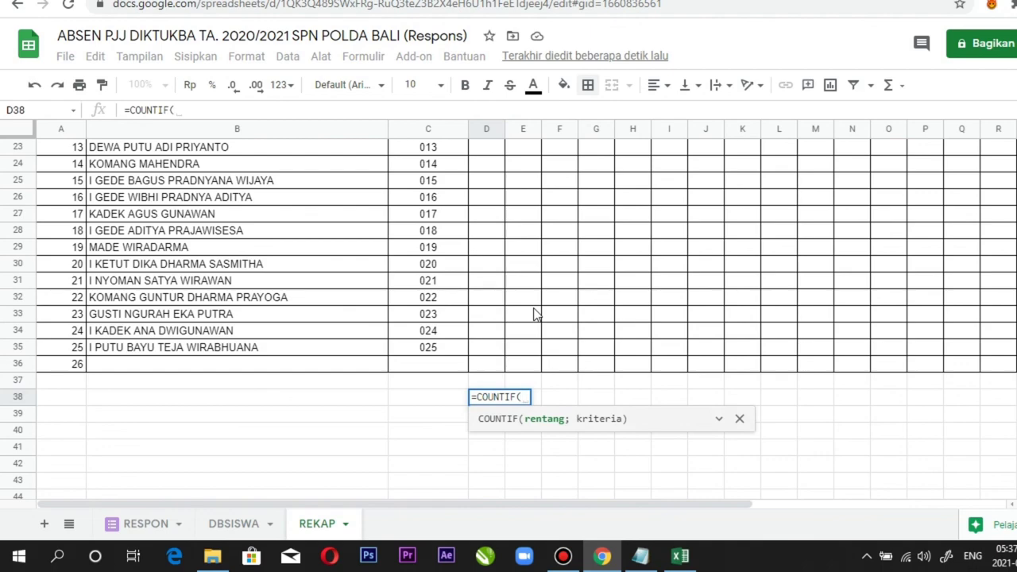
scroll(557, 315, up, 5)
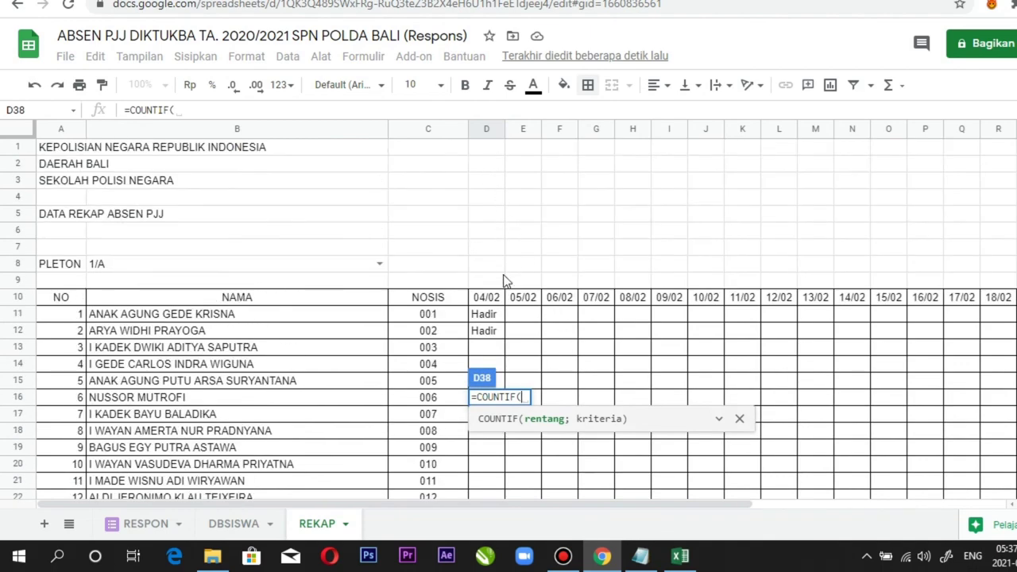
click(499, 314)
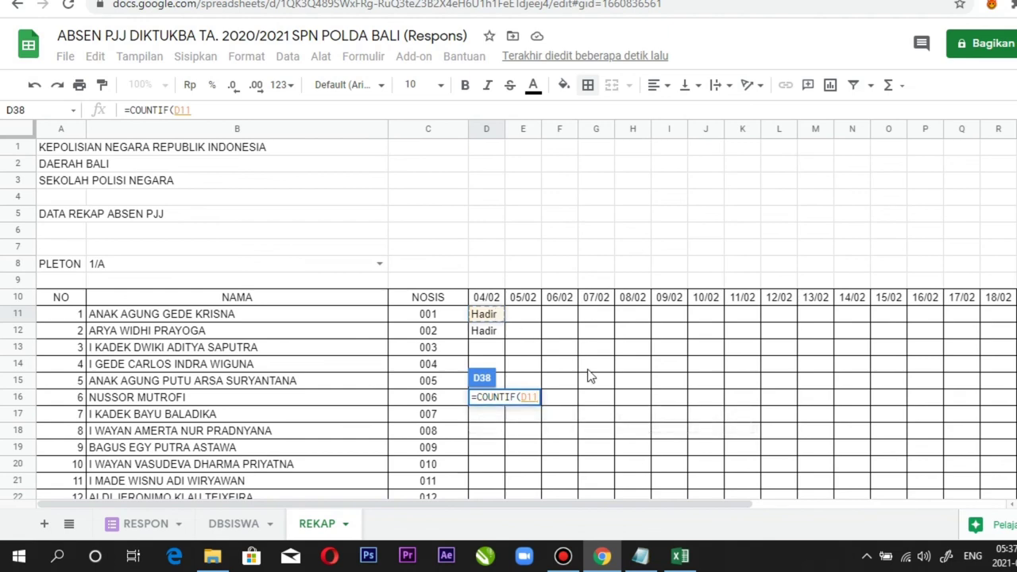
key(shift+Down)
key(shift+Down)
key(shift+Down)
key(shift+Down)
key(shift+Down)
key(shift+Down)
key(shift+Down)
key(shift+Down)
key(shift+Down)
key(shift+Down)
key(shift+Down)
key(shift+Down)
key(shift+Down)
key(shift+Down)
key(shift+Down)
key(shift+Down)
key(shift+Down)
key(shift+Down)
key(shift+Down)
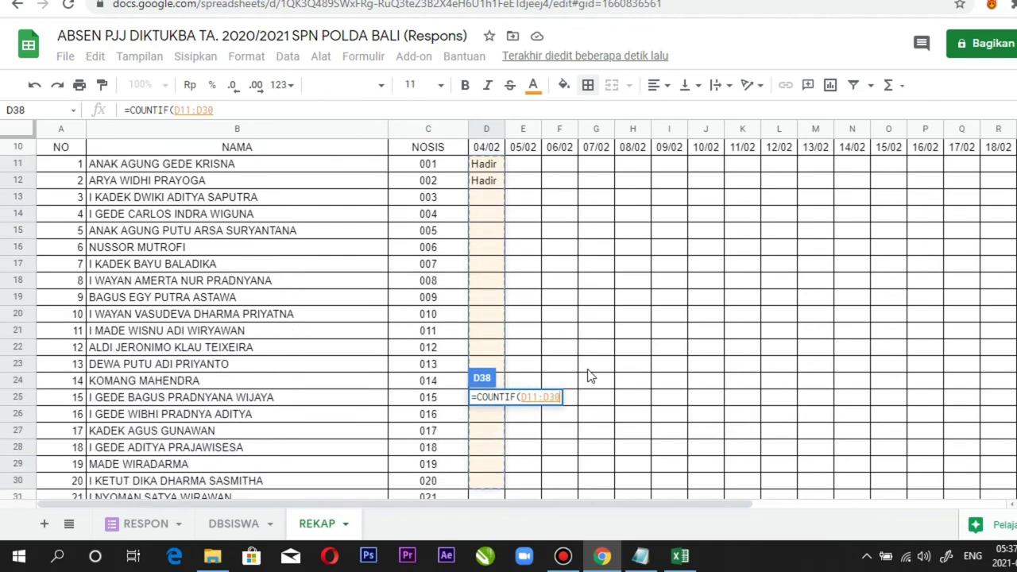
key(shift+Down)
key(shift+Down)
key(shift+Down)
key(shift+Down)
key(shift+Down)
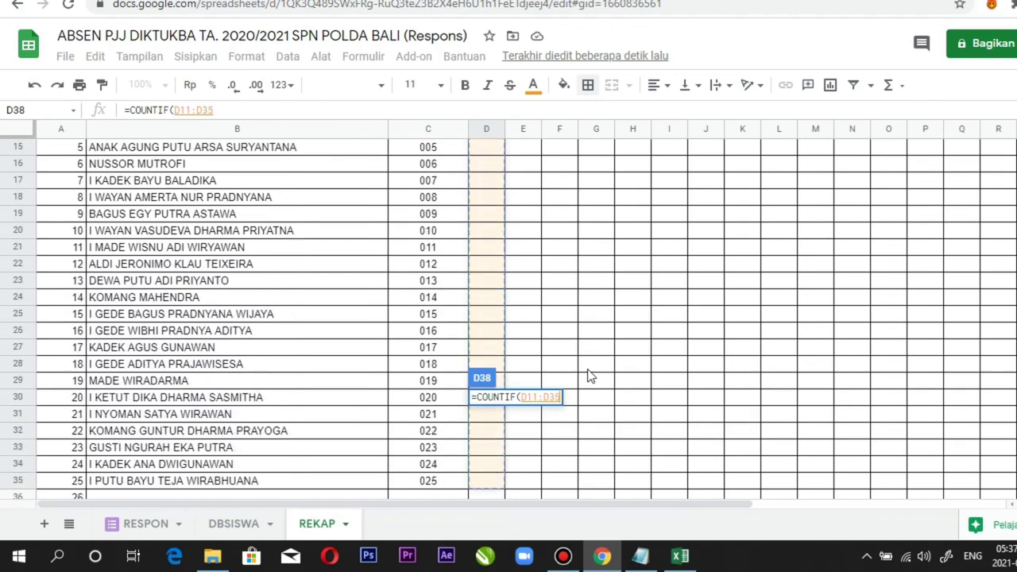
key(shift+Down)
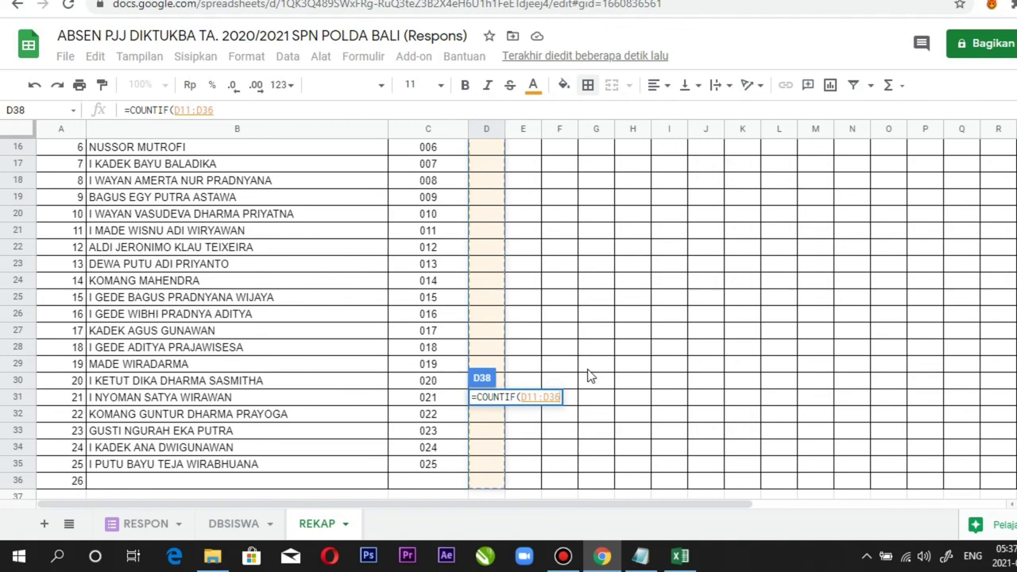
text(;)
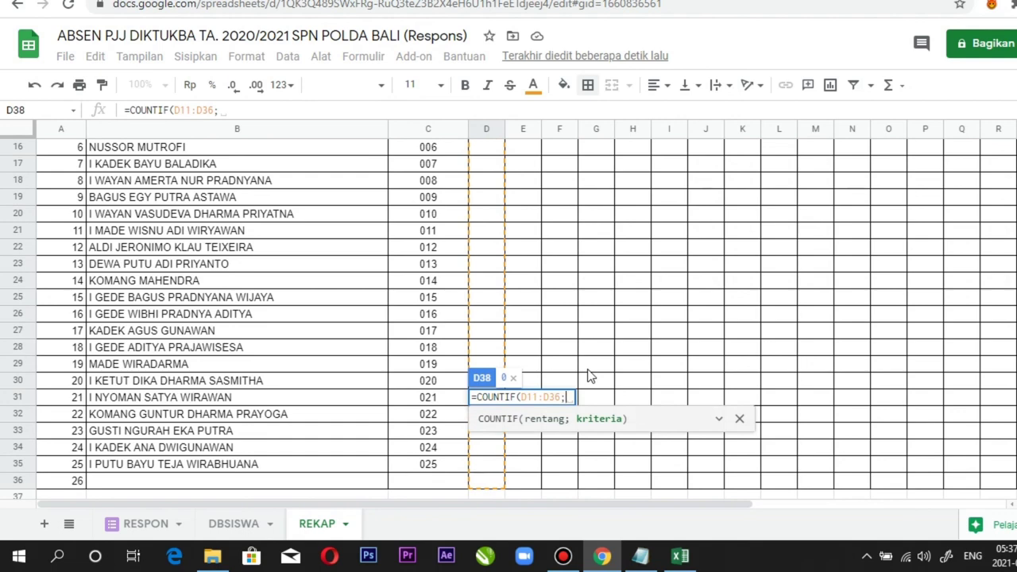
text(")
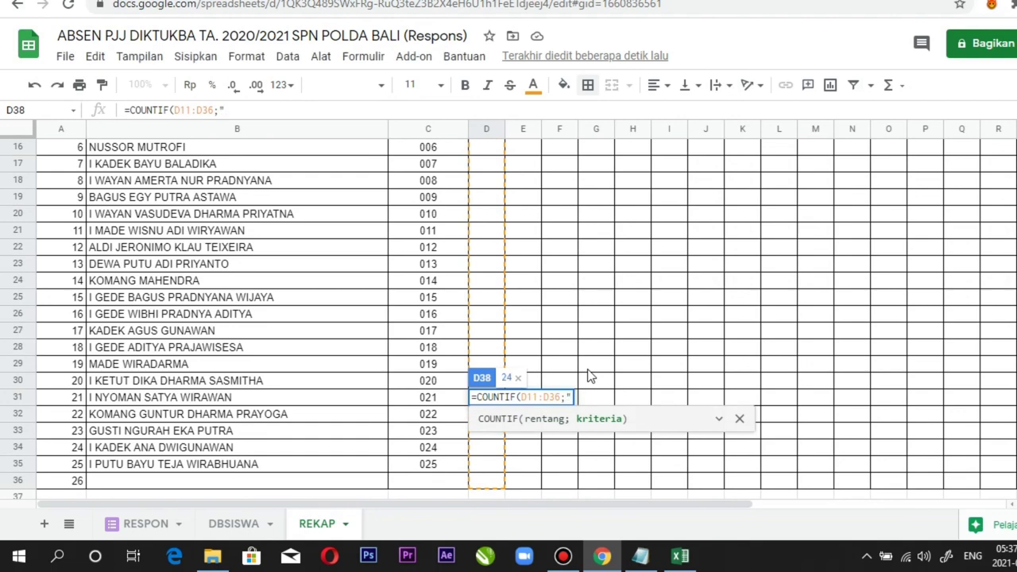
text(=)
text(Hadir)
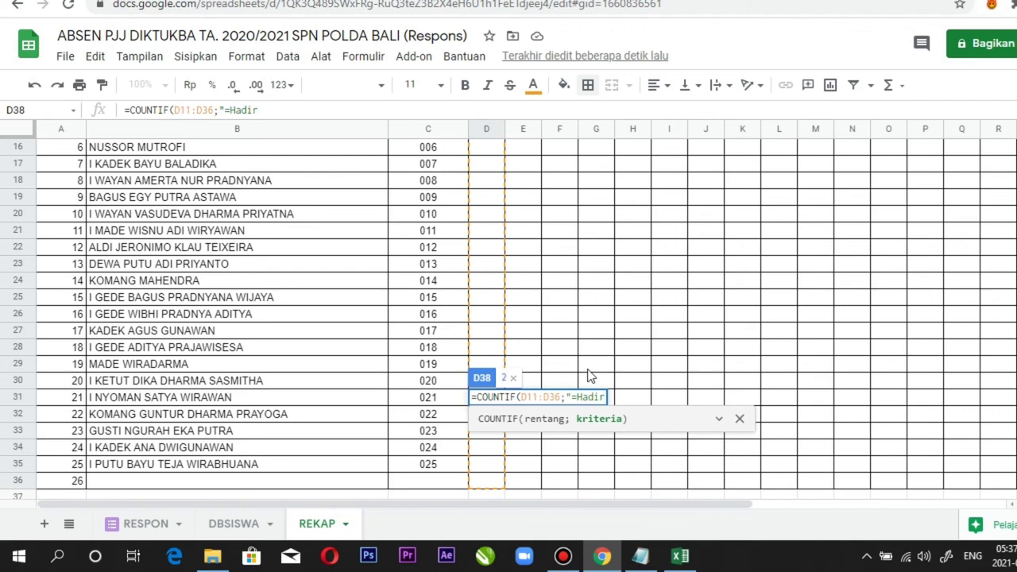
text("))
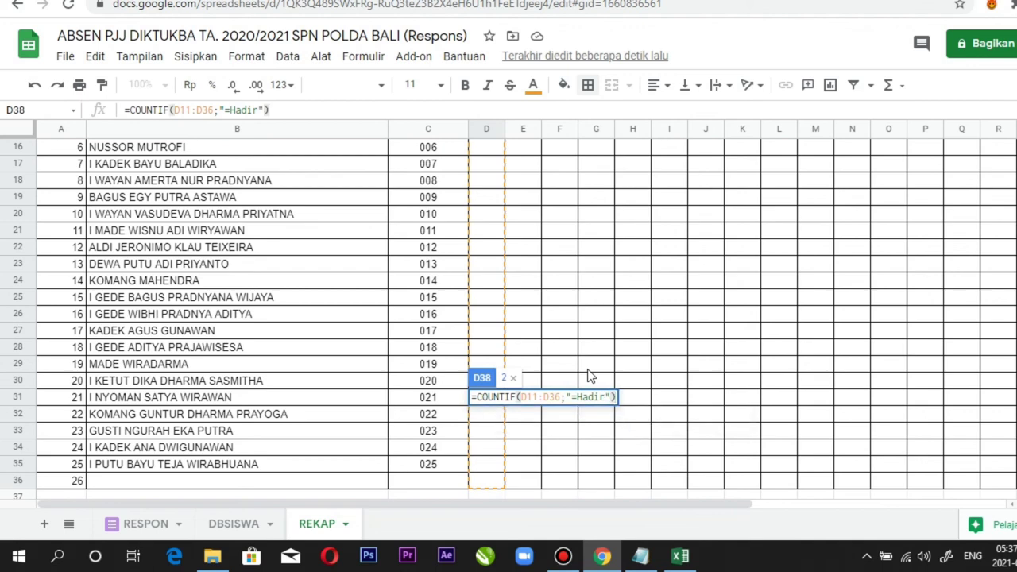
key(Return)
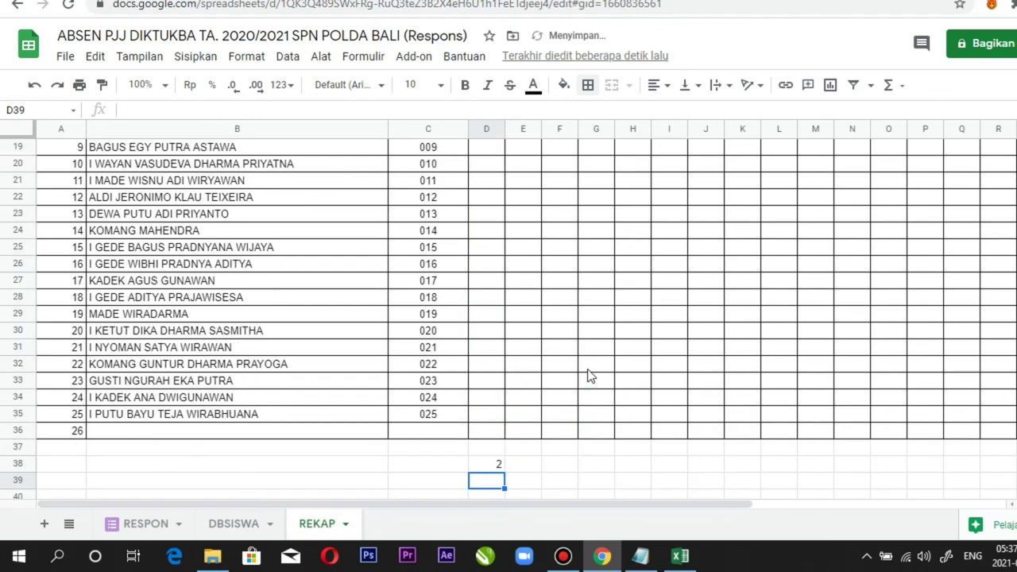
- Check the Hadir entries against the D38 attendance total and centre D38 horizontally
click(497, 464)
scroll(560, 397, up, 1)
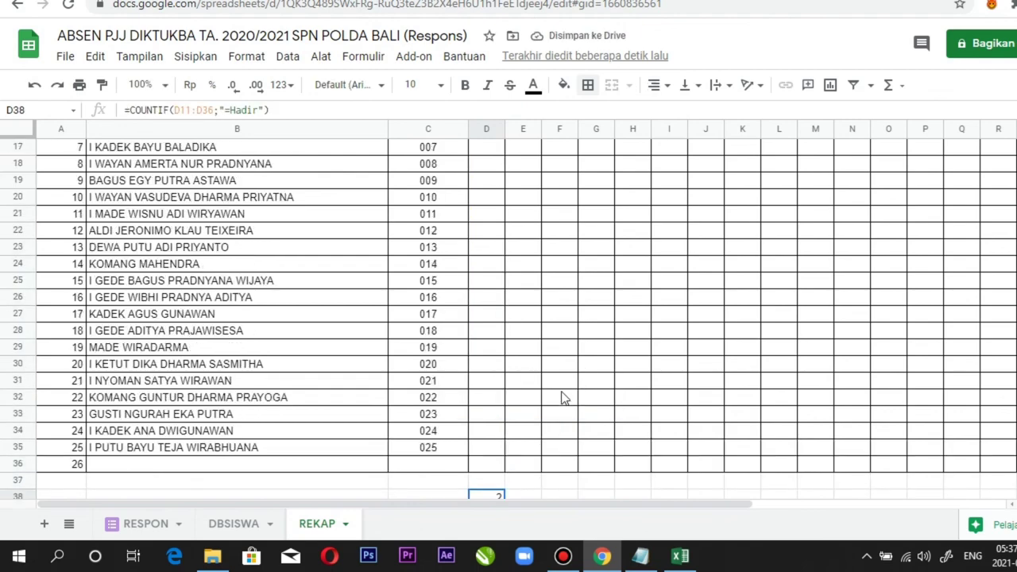
scroll(561, 397, up, 5)
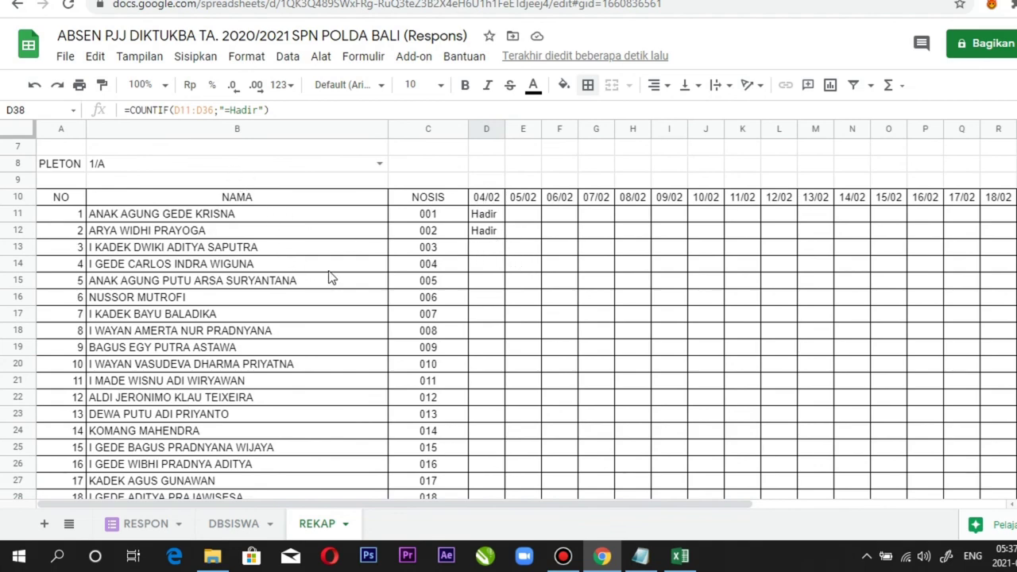
scroll(373, 277, down, 5)
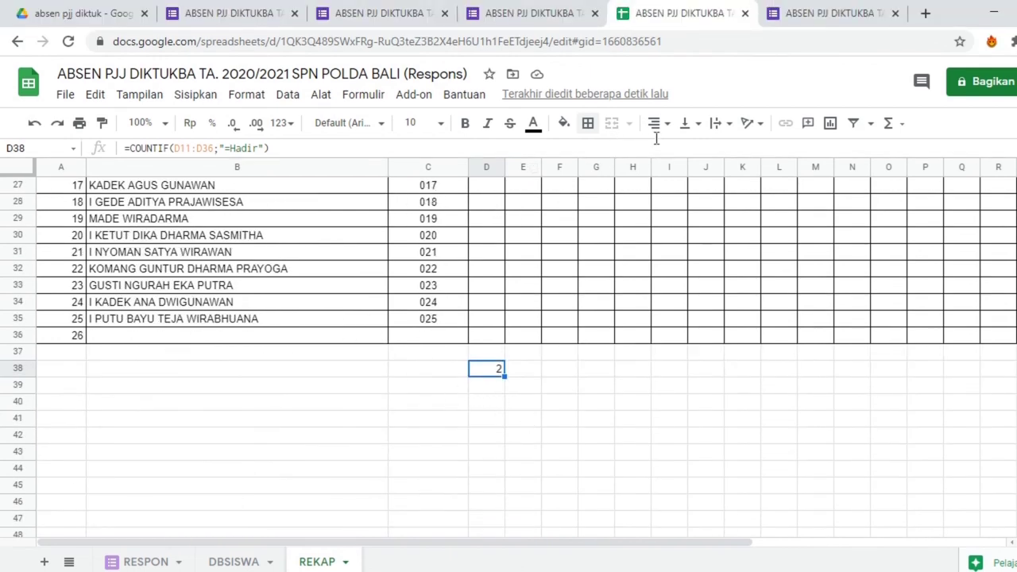
click(658, 85)
click(671, 151)
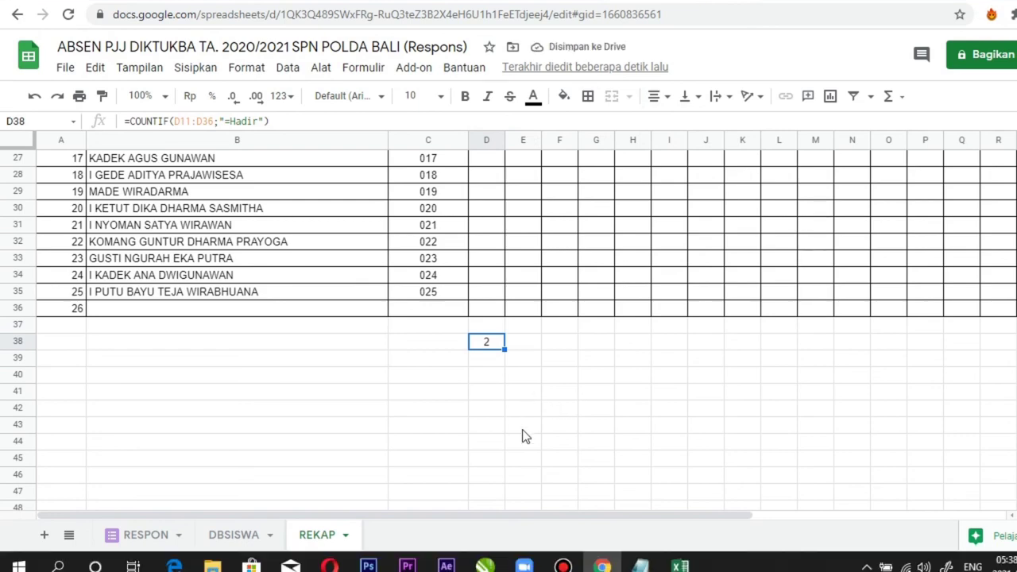
scroll(524, 463, up, 10)
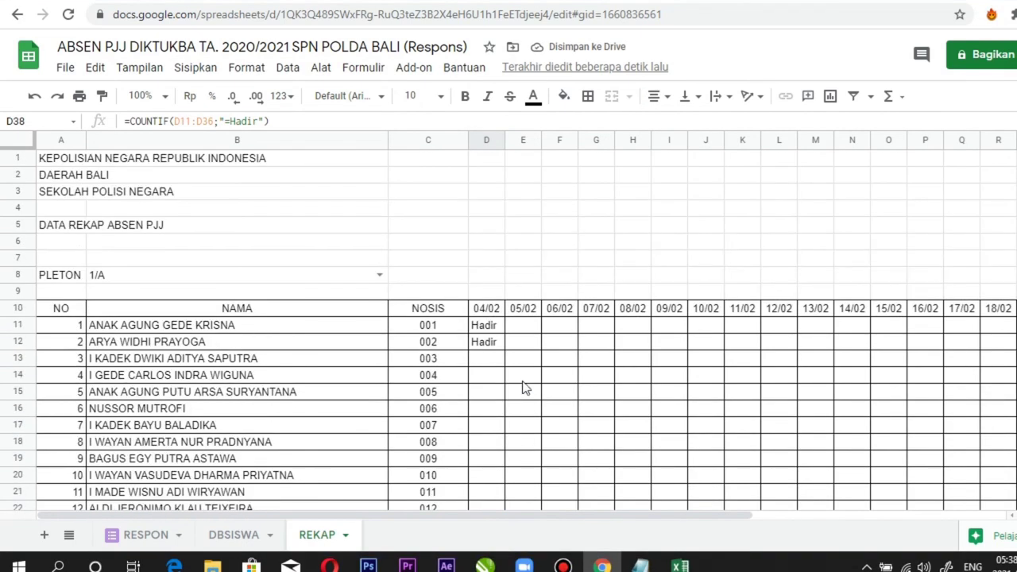